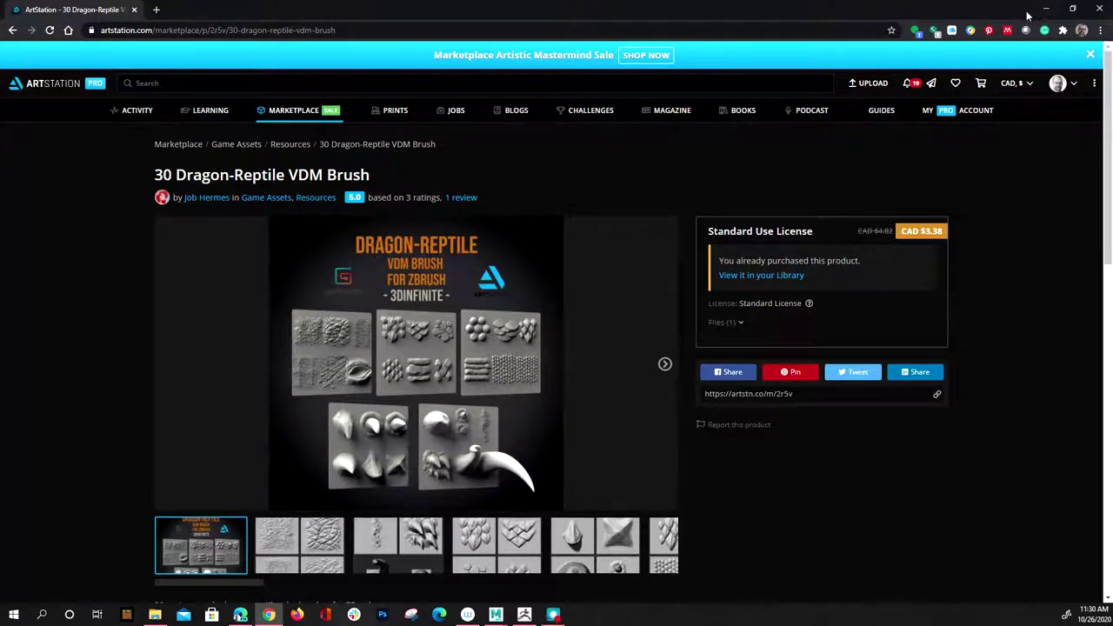
Step: Select the full web address of the 30 Dragon-Reptile VDM Brush product page
triple_click(117, 29)
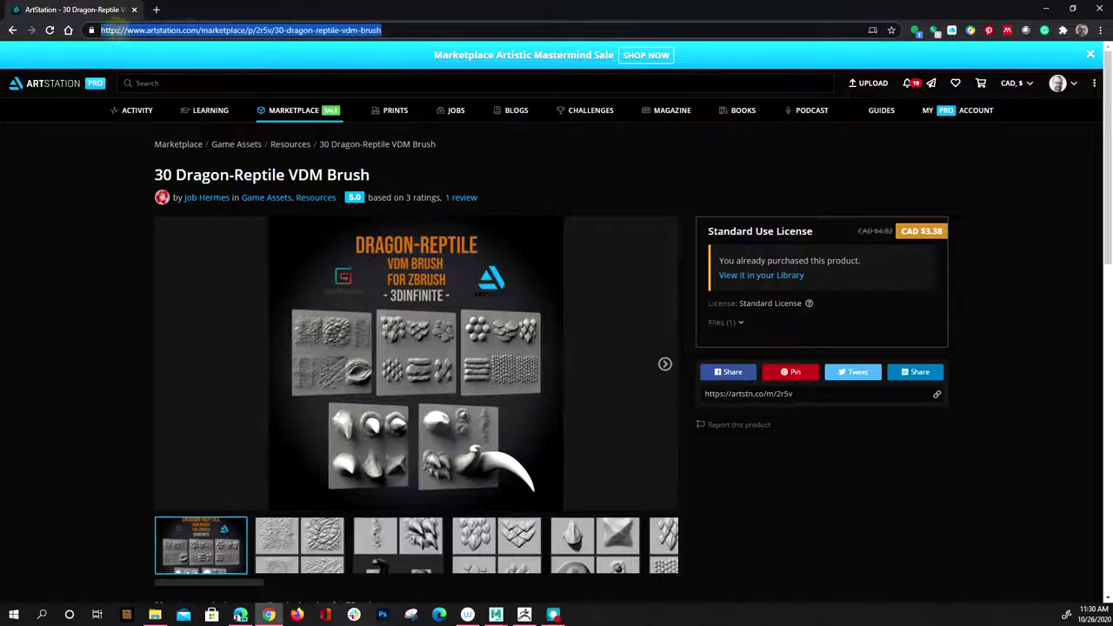
double_click(120, 30)
click(123, 29)
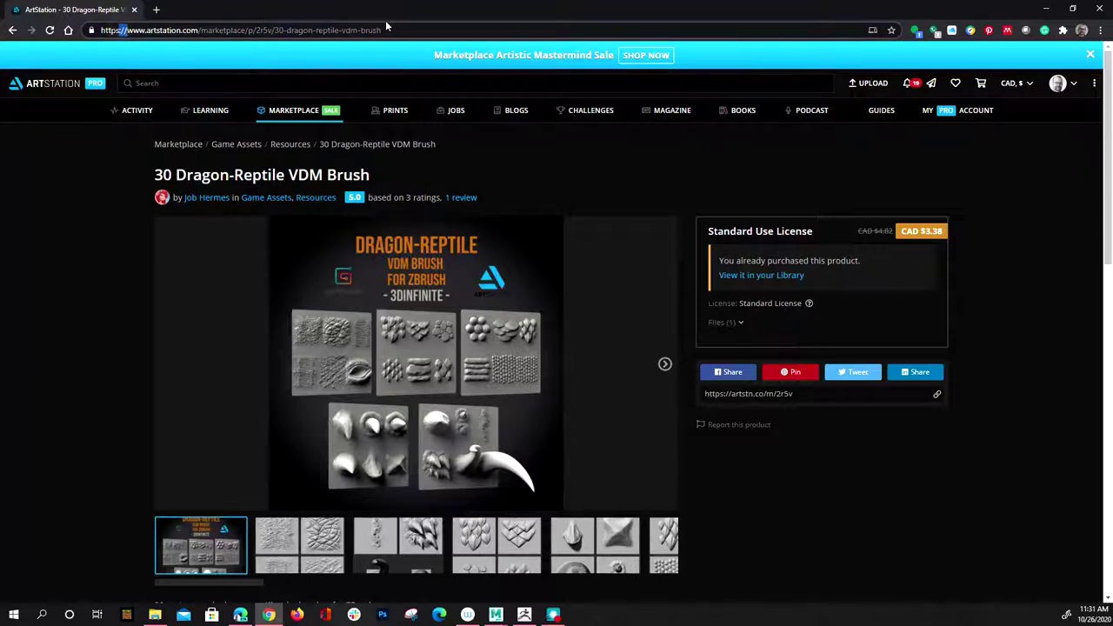
triple_click(378, 32)
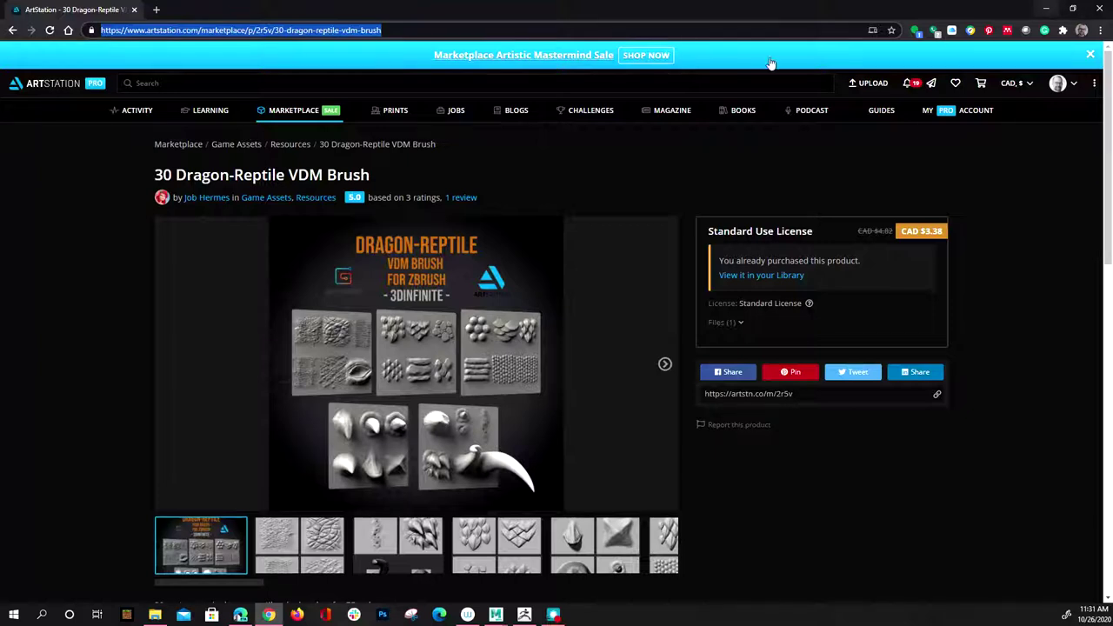
Step: Switch to ZBrush and load the brush preset Dragon-Reptile-VDM-PACK-JH.ZBP from the ZBrush - Brushes folder in DATA (D:) Resources
drag(978, 15, 0, 348)
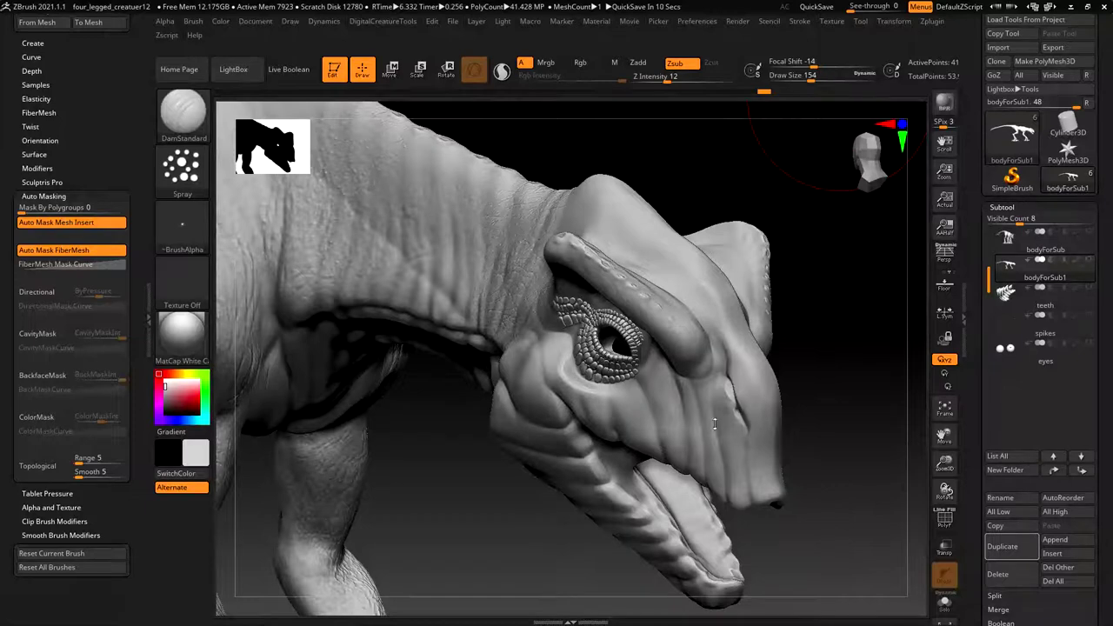
drag(418, 461, 574, 403)
drag(728, 409, 664, 392)
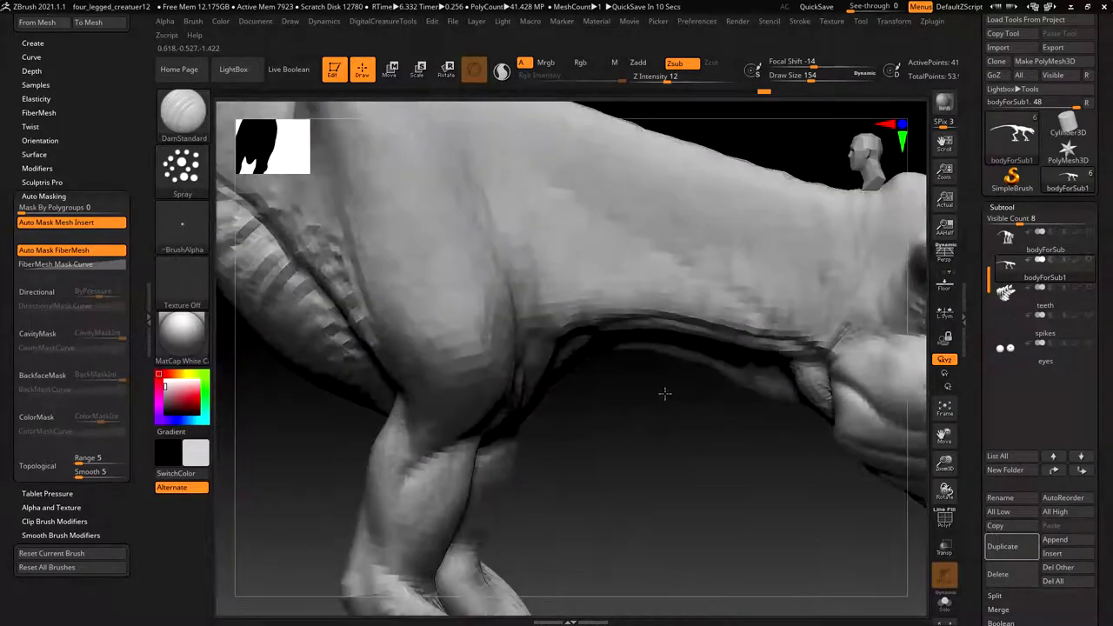
click(182, 111)
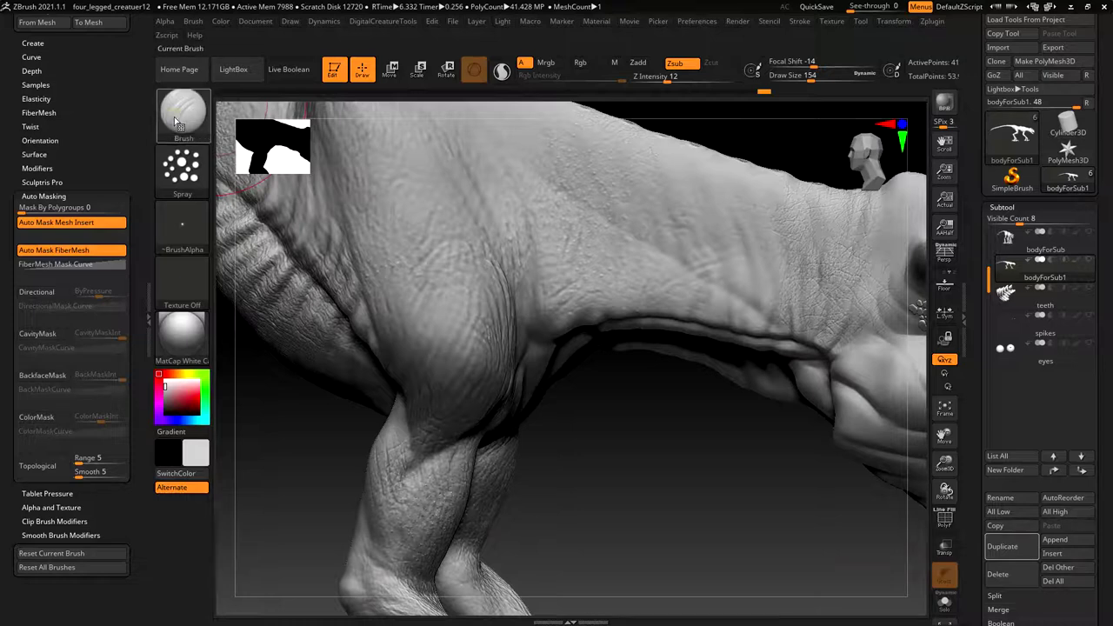
click(183, 110)
click(256, 487)
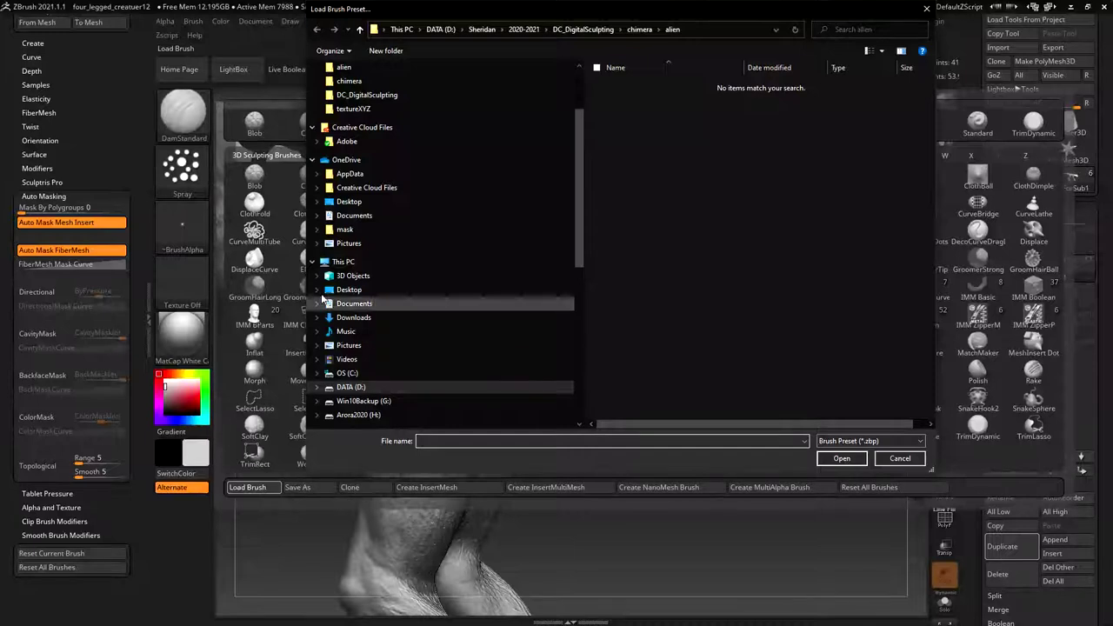
scroll(374, 141, up, 1)
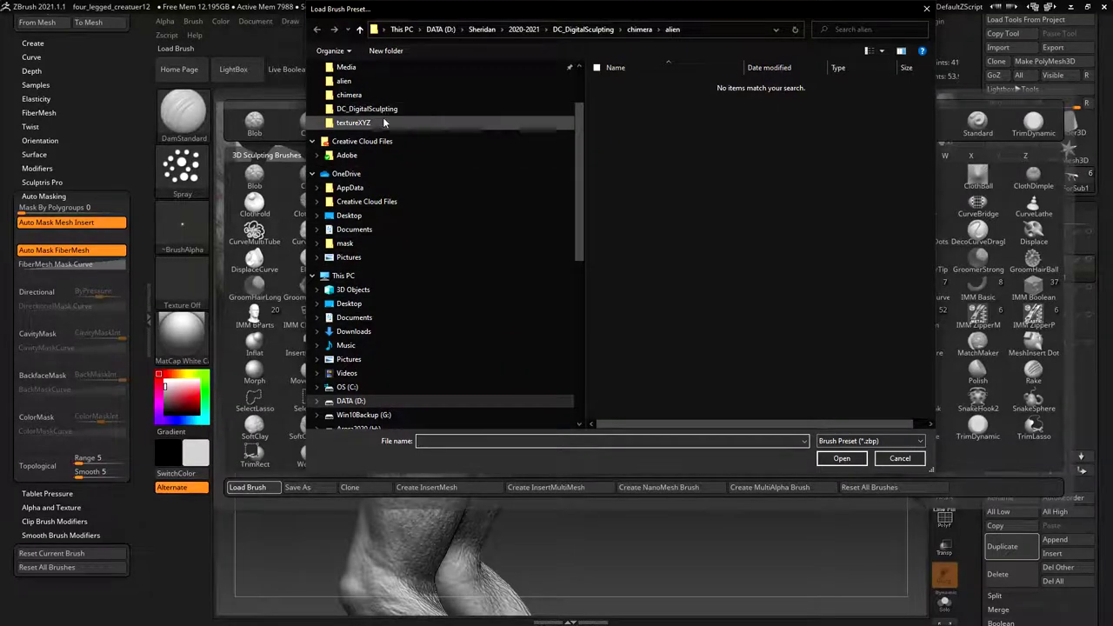
click(452, 402)
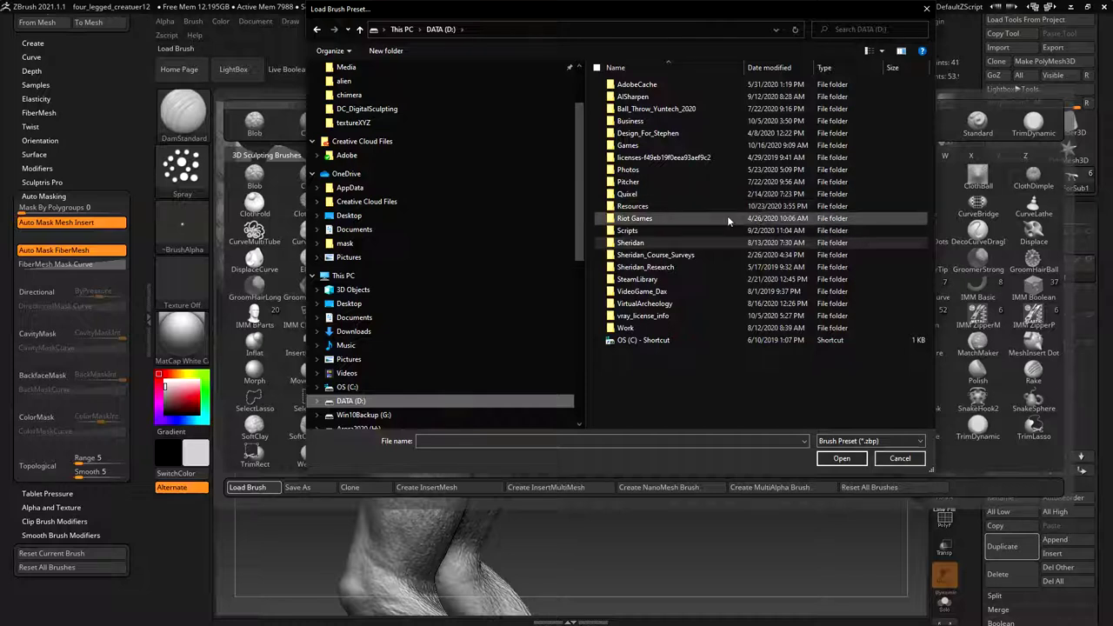
click(655, 208)
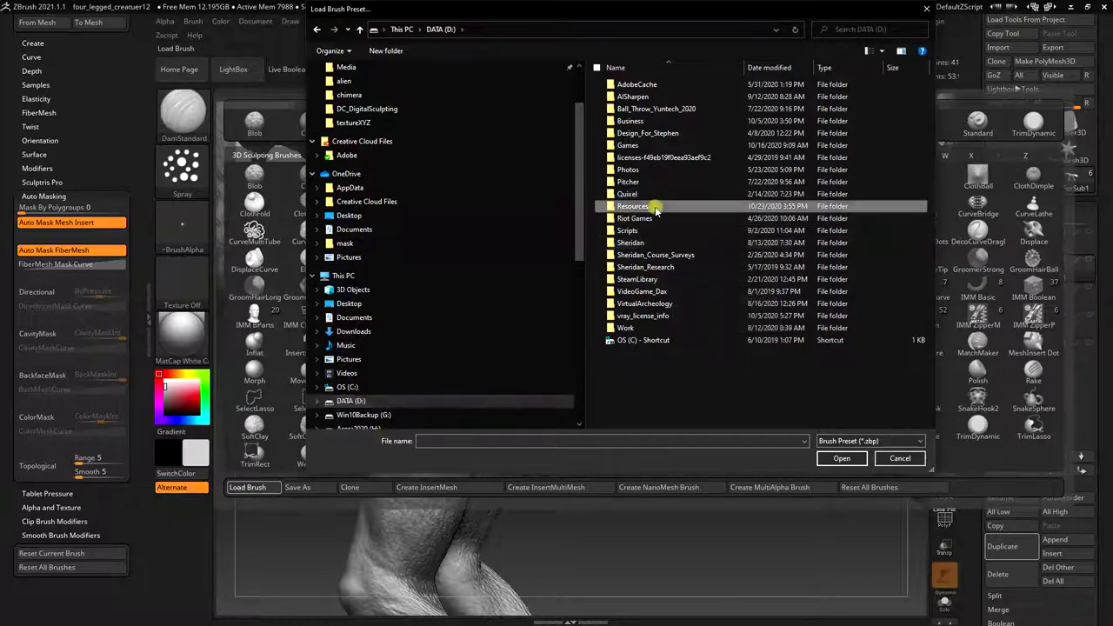
double_click(655, 206)
double_click(896, 315)
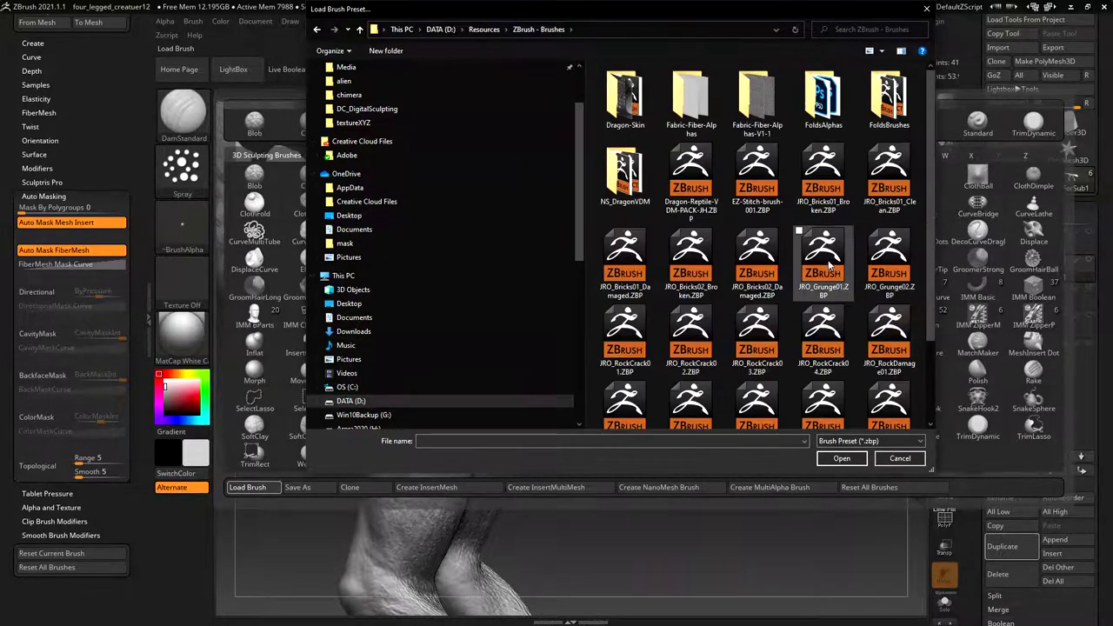
double_click(691, 178)
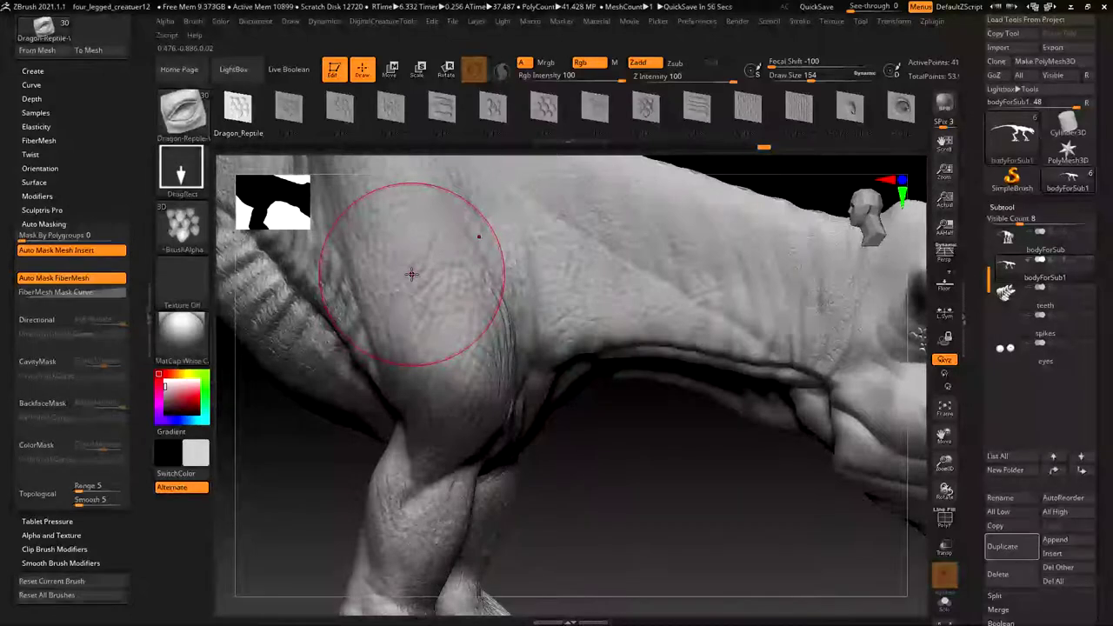
Step: Stamp several Scales_7 clusters of varying size along the side of the creature's neck towards the head
drag(739, 445, 785, 387)
drag(796, 268, 830, 275)
shift+drag(614, 327, 565, 414)
drag(804, 248, 858, 254)
drag(769, 243, 783, 241)
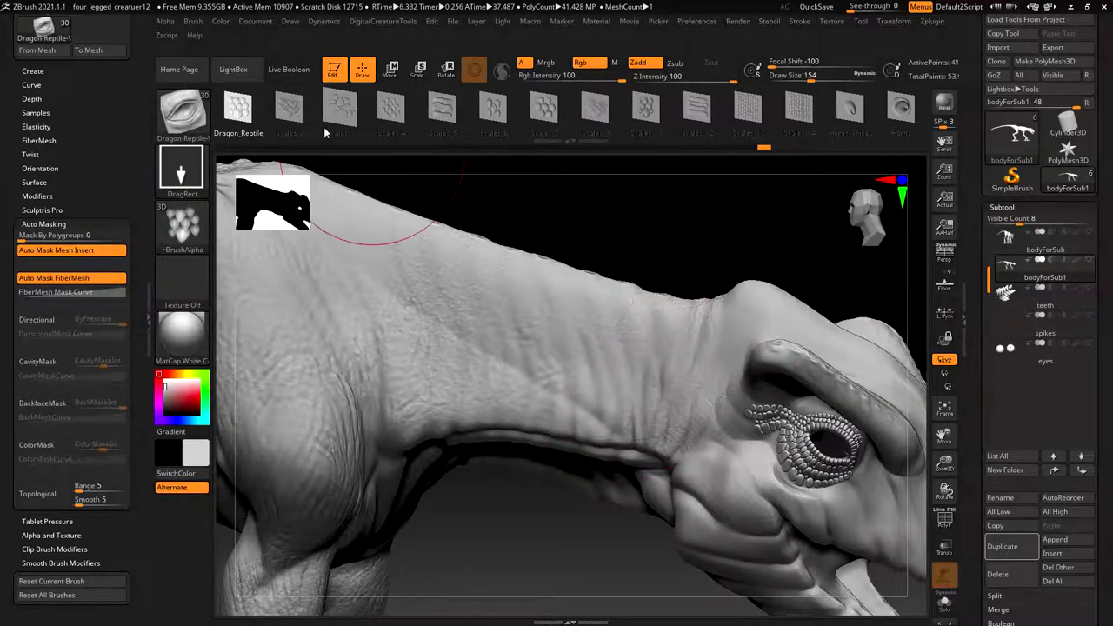
click(289, 106)
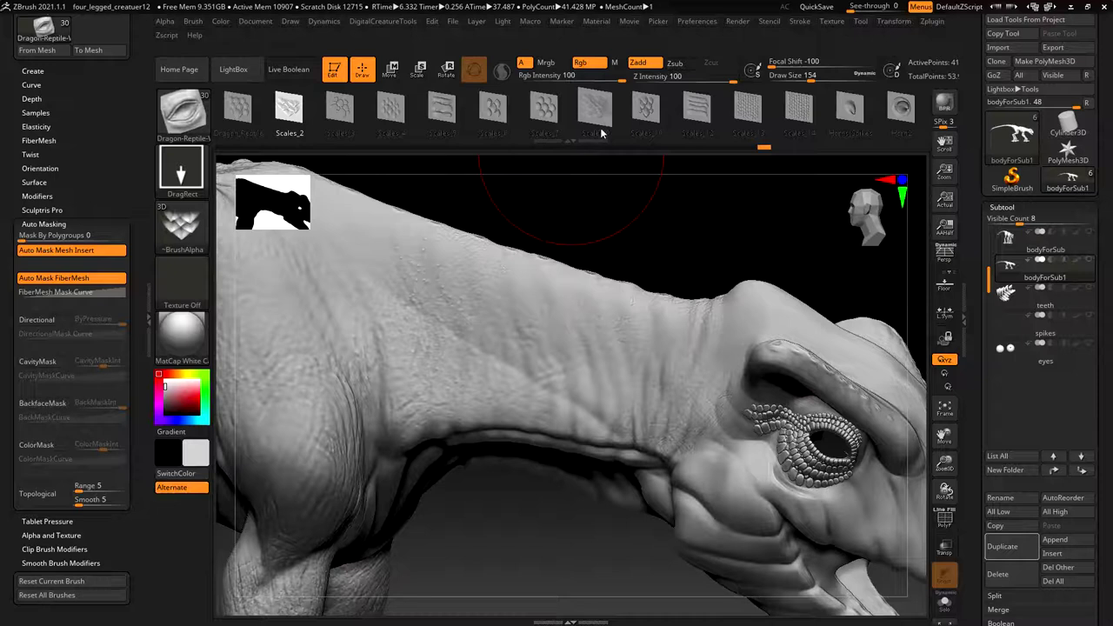
click(548, 108)
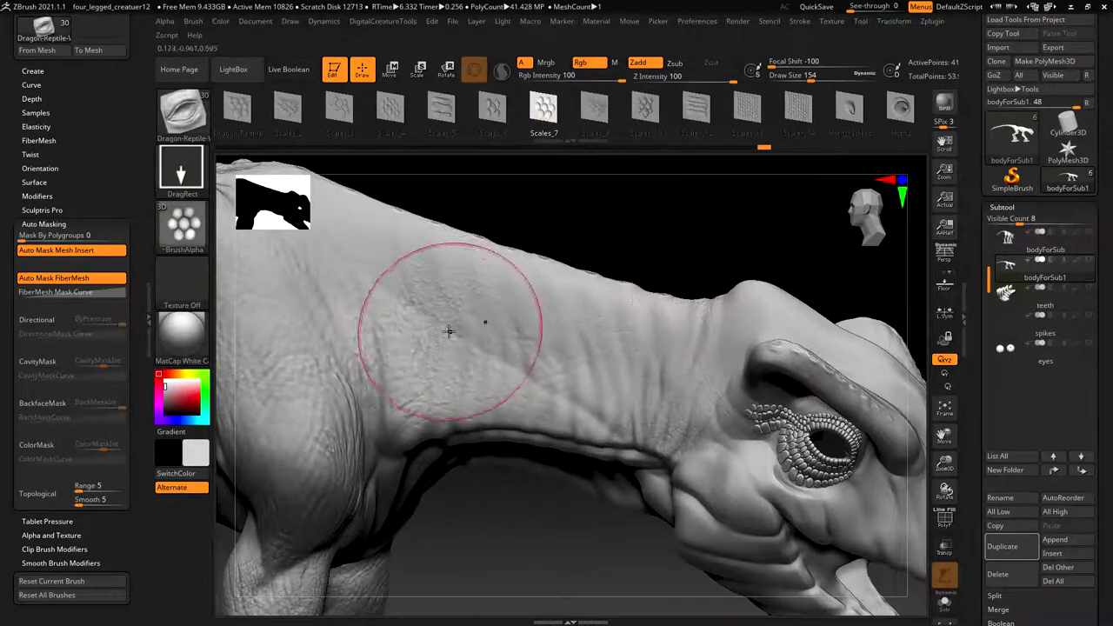
mouse_move(445, 275)
shift+mouse_down()
mouse_move(494, 367)
mouse_move(535, 360)
mouse_move(554, 378)
shift+mouse_up()
drag(566, 331, 575, 370)
drag(598, 306, 615, 385)
drag(626, 329, 671, 391)
drag(682, 331, 638, 314)
Step: Undo the last scale cluster and stamp two smaller Scales_7 clusters on the neck near the head
key(ctrl)
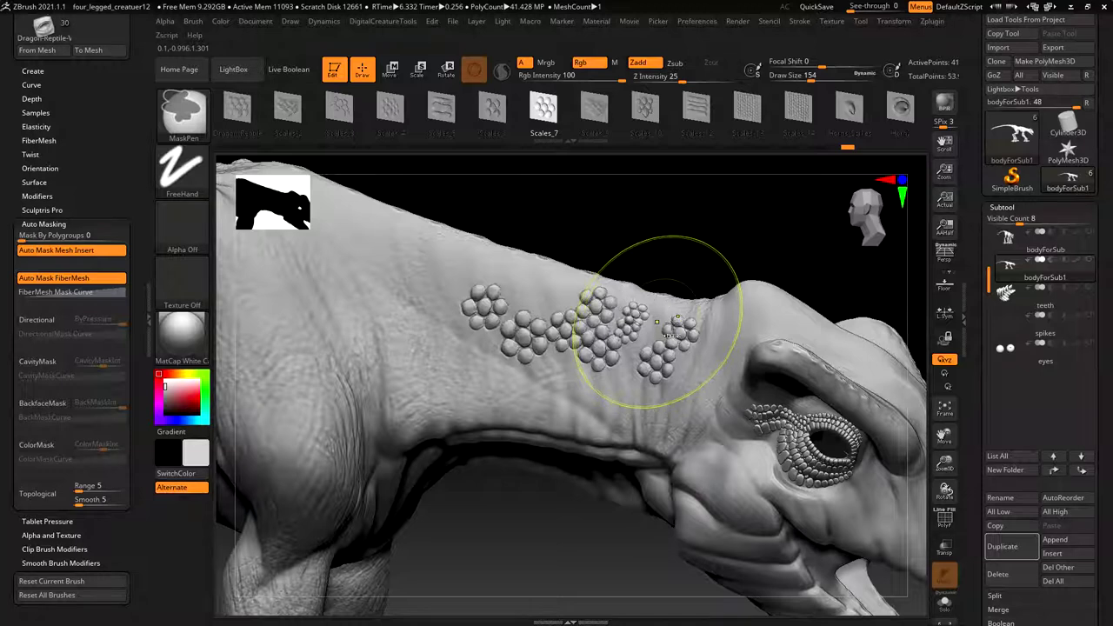
key(ctrl+z)
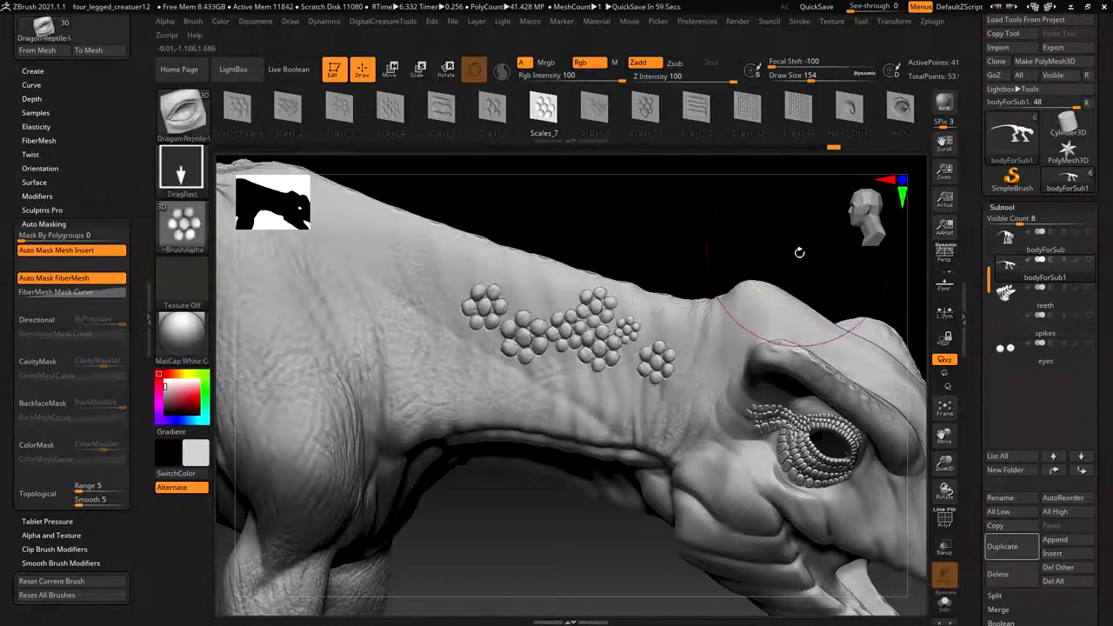
drag(642, 329, 657, 348)
drag(640, 308, 662, 331)
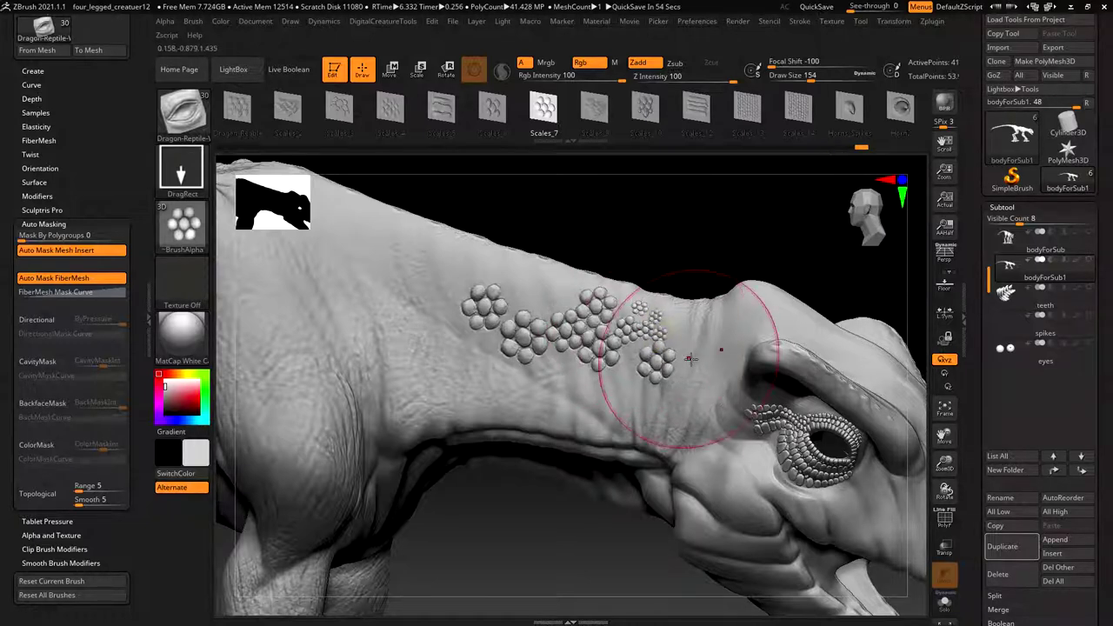
Step: Undo all the Scales_7 stamps on the creature's neck
key(ctrl)
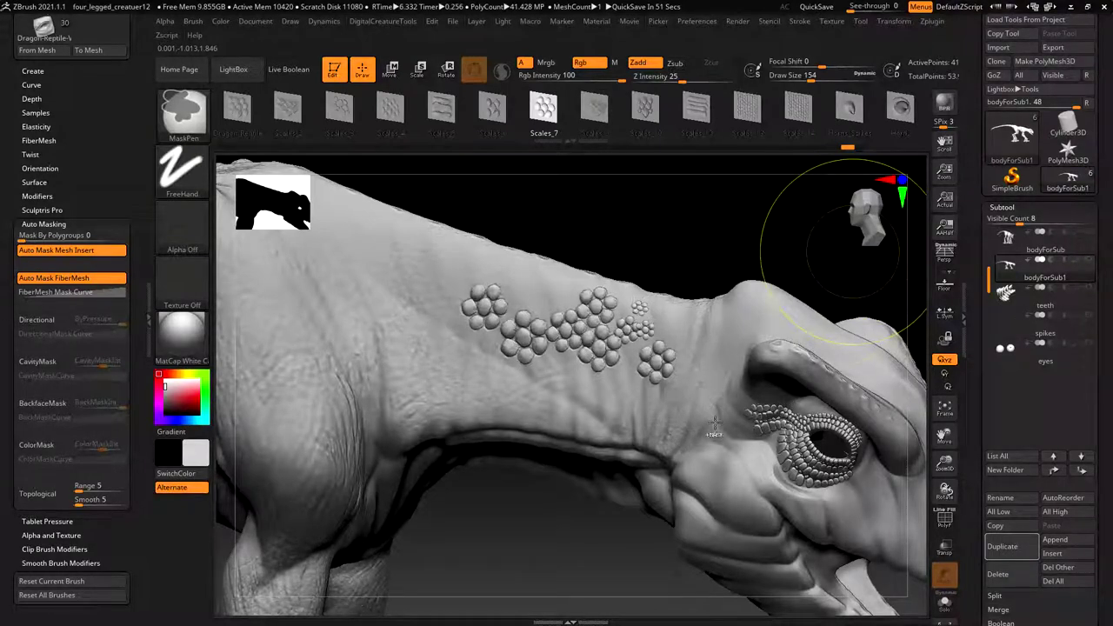
key(ctrl)
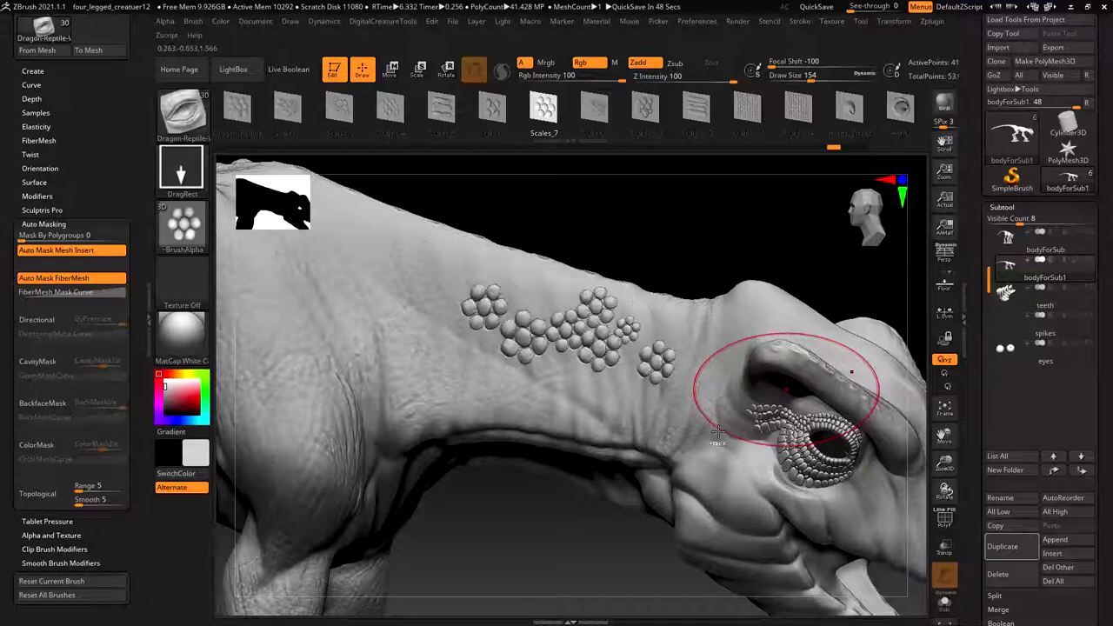
key(ctrl)
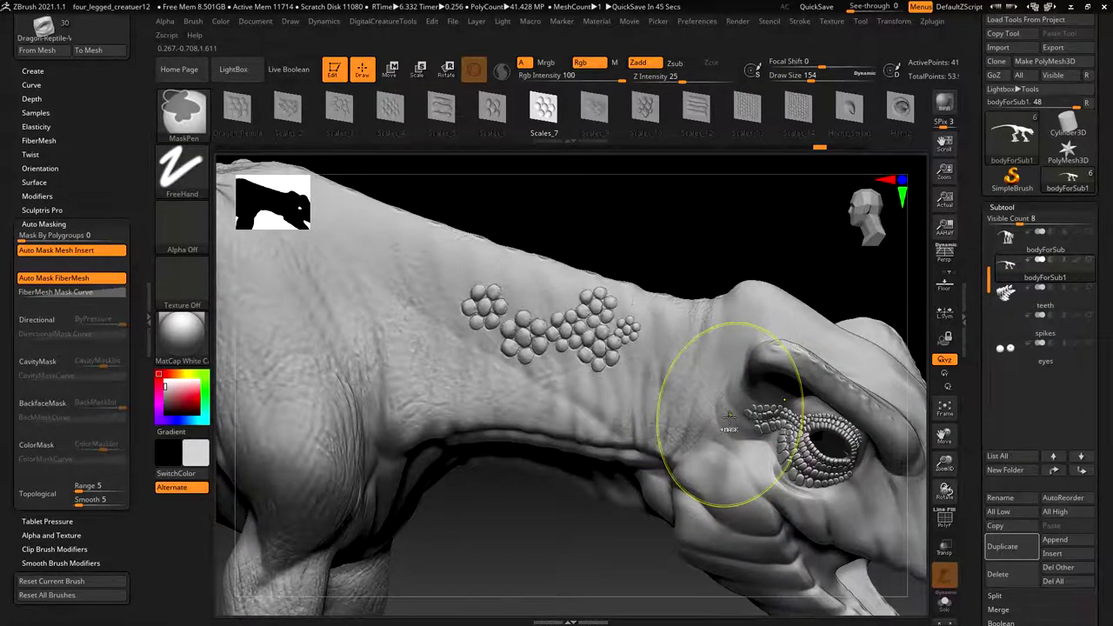
key(ctrl+z)
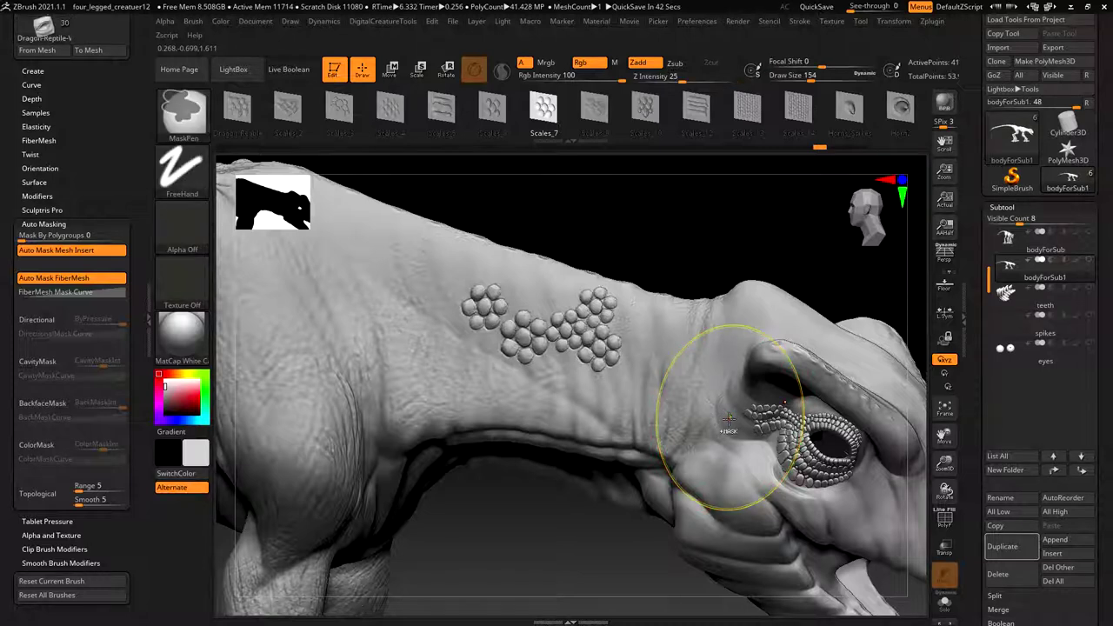
key(ctrl+z)
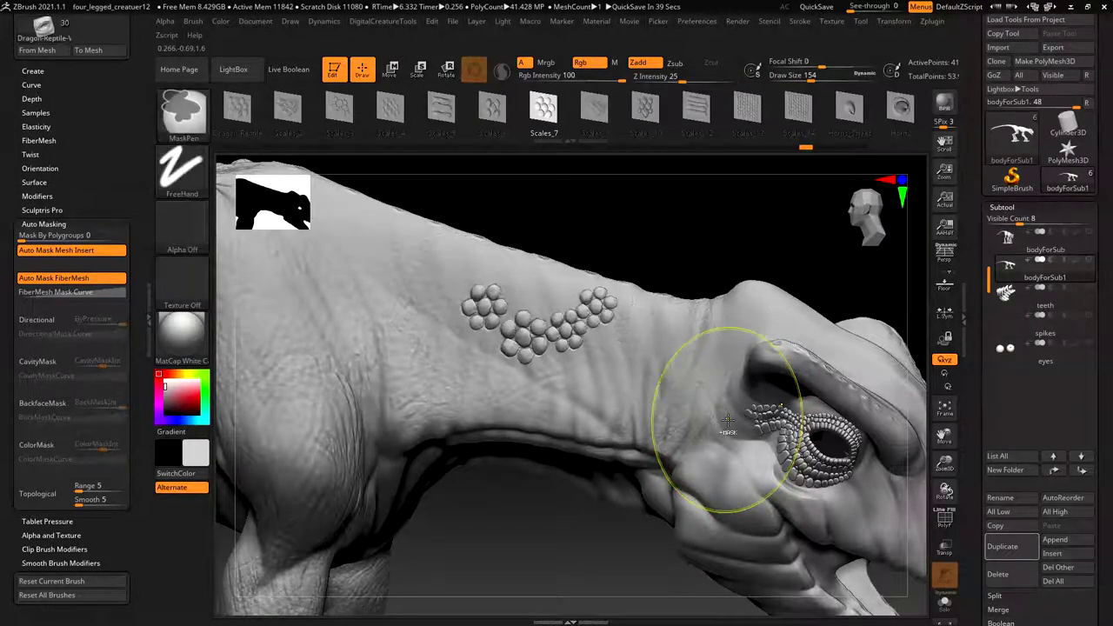
key(ctrl+z)
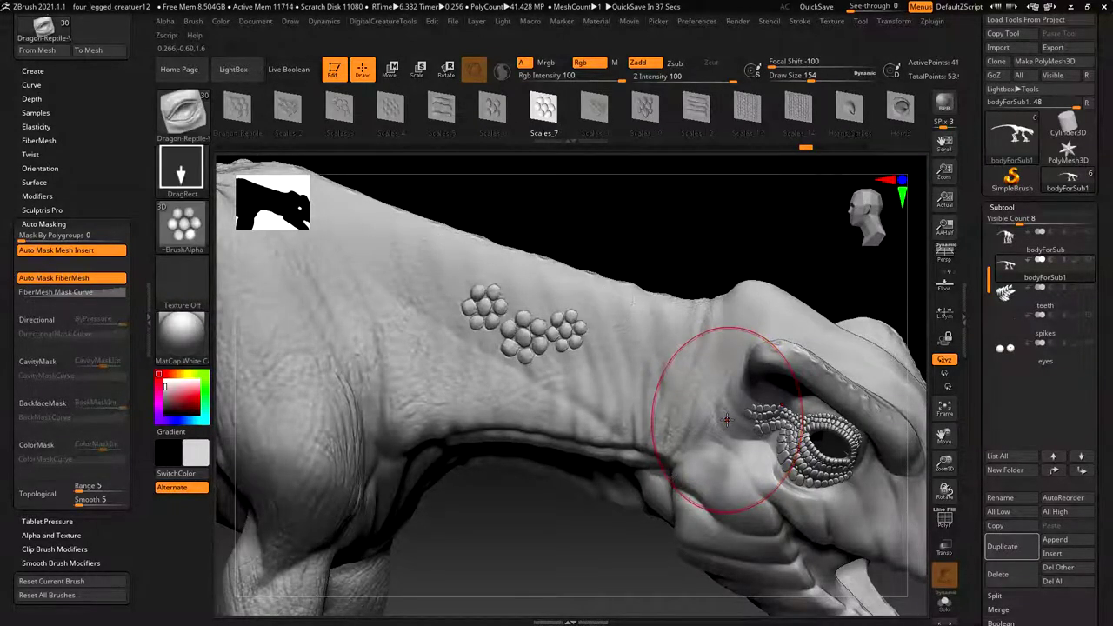
key(ctrl)
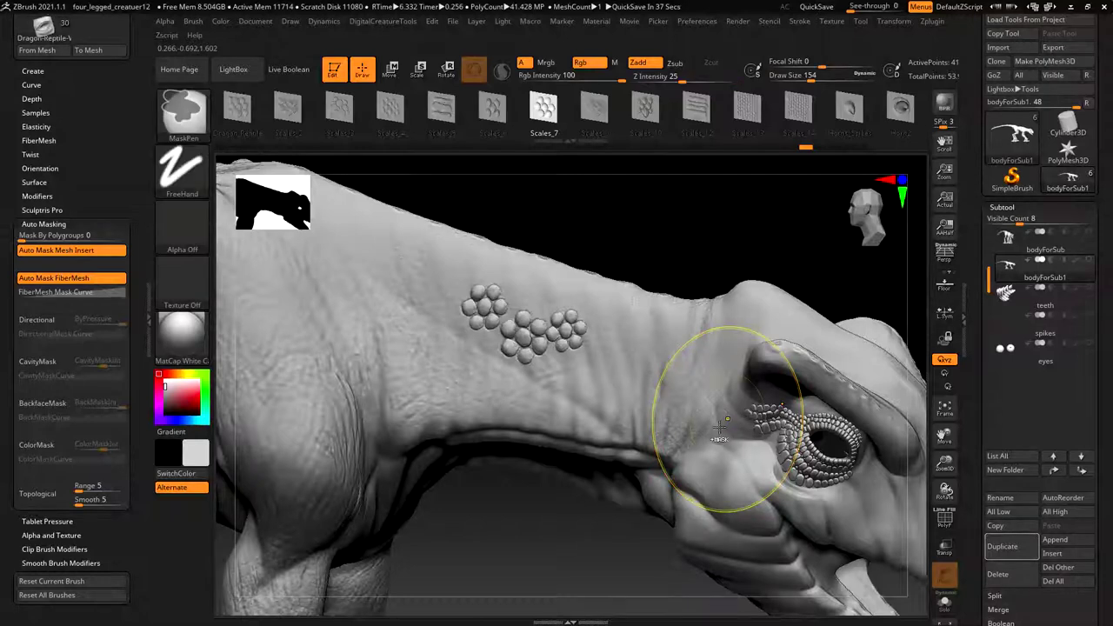
key(ctrl+z)
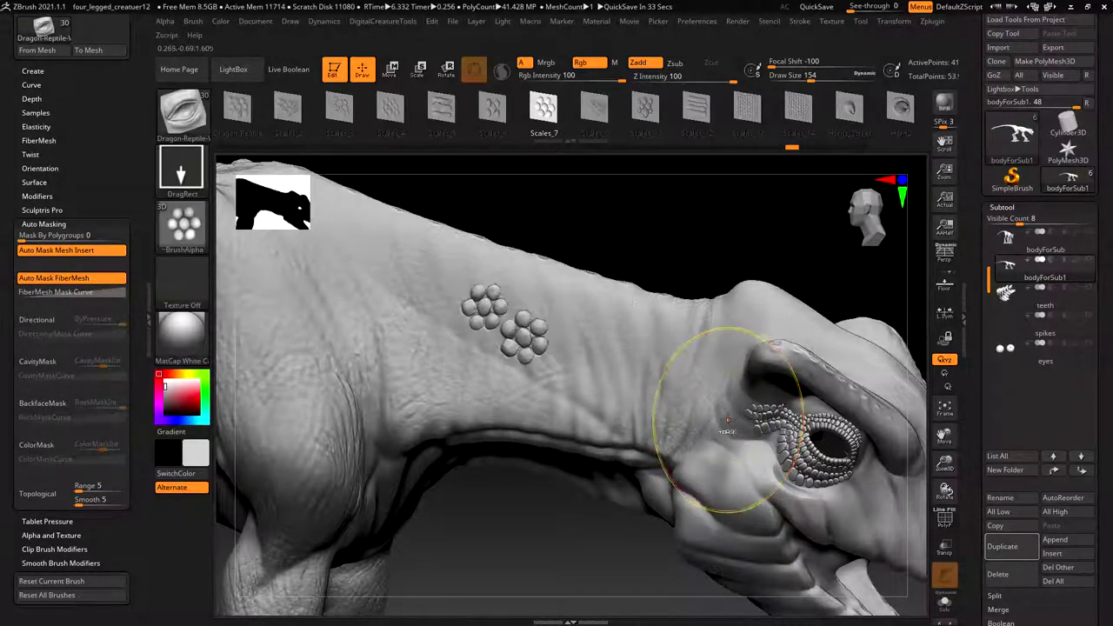
key(ctrl+z)
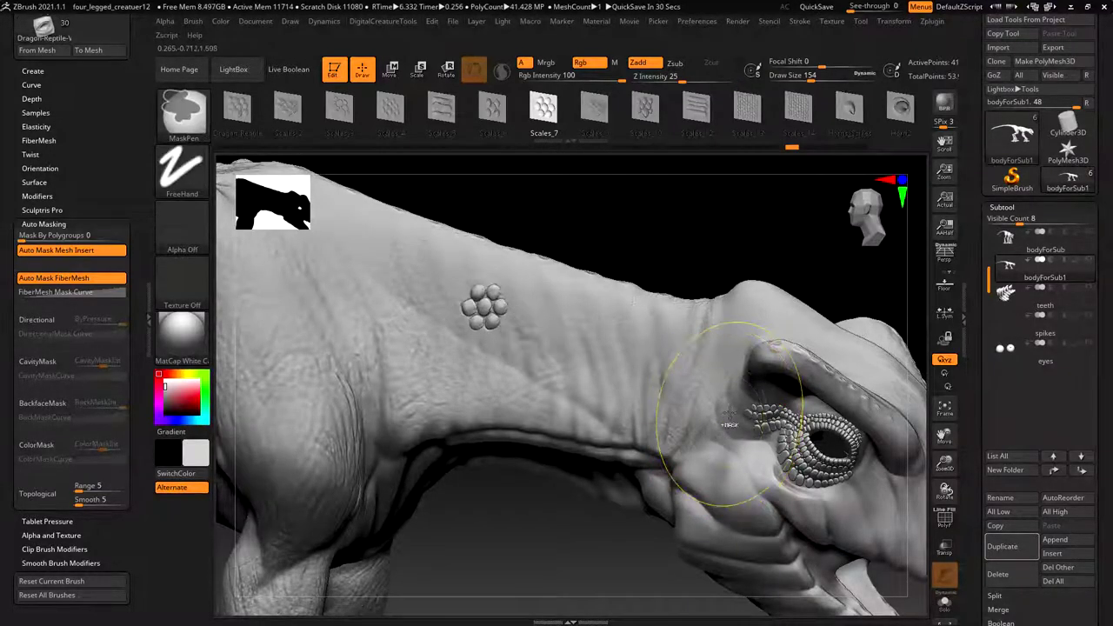
key(ctrl+z)
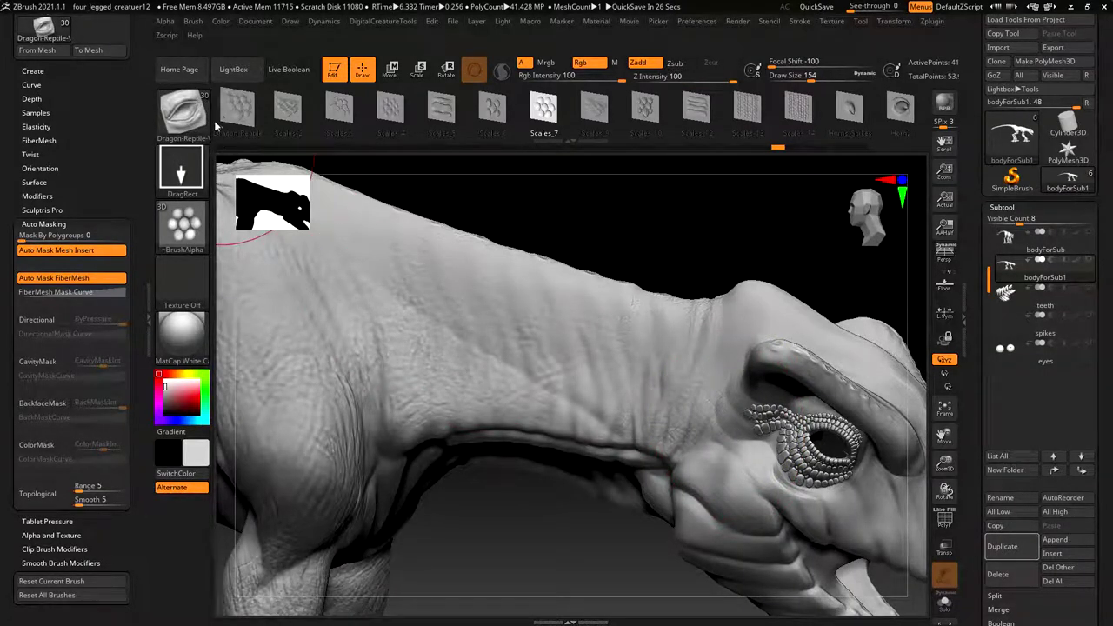
Step: Switch to the Standard brush and turn on LazyMouse for its stroke
key(space)
click(460, 328)
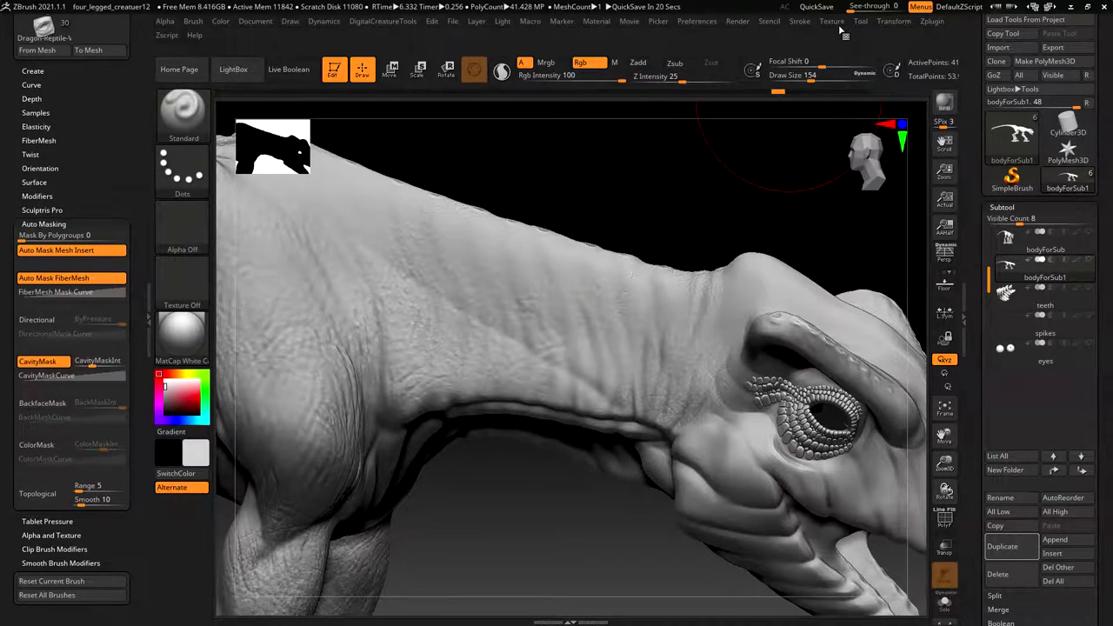
click(802, 21)
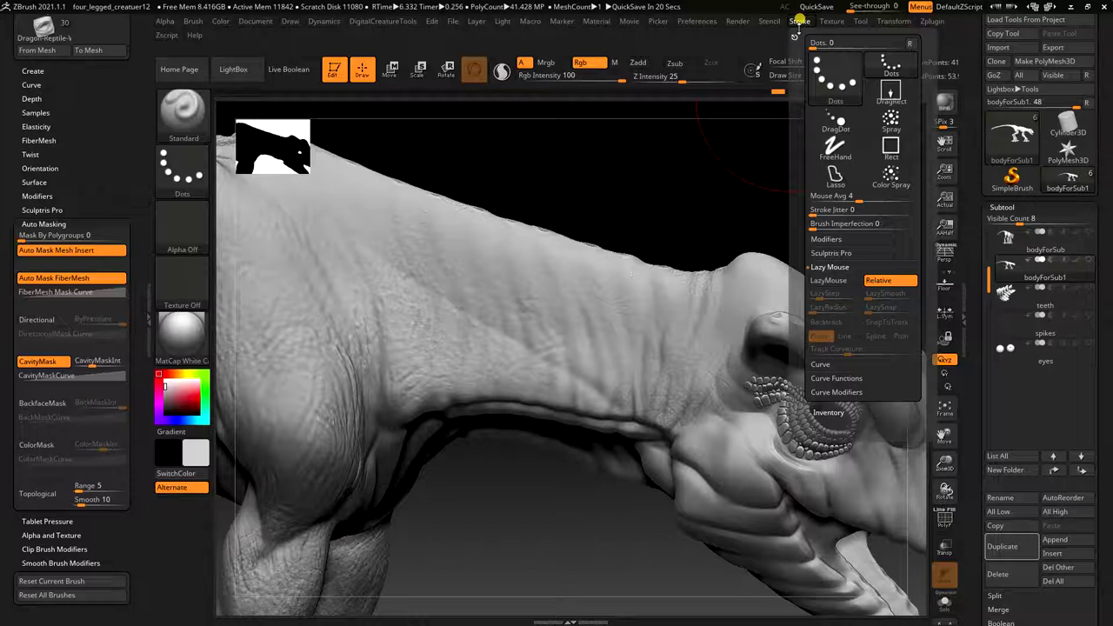
click(829, 280)
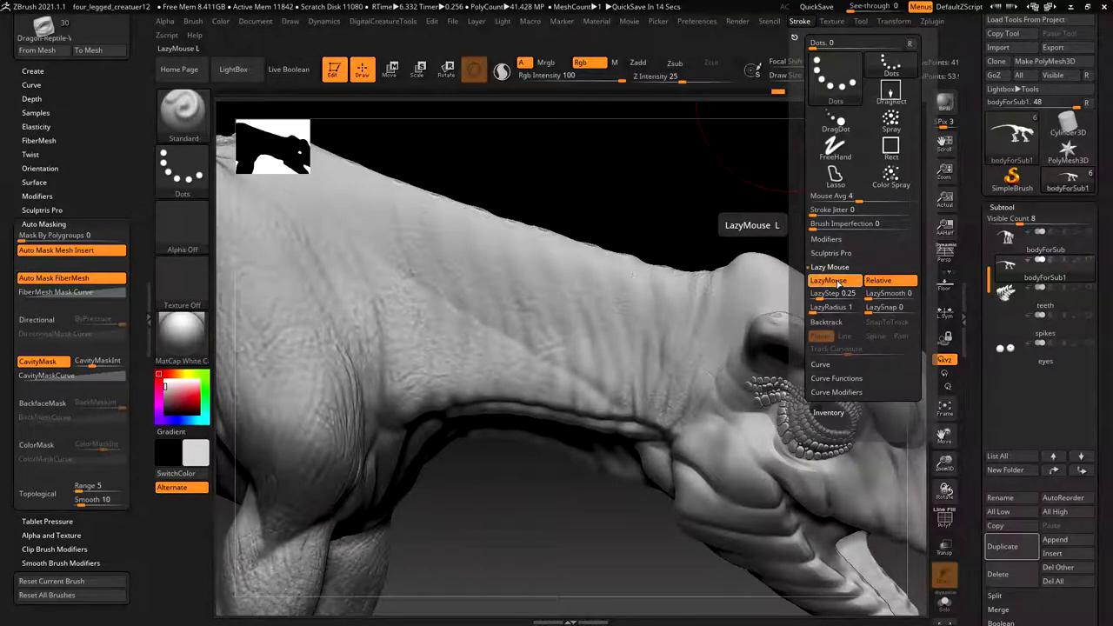
click(838, 281)
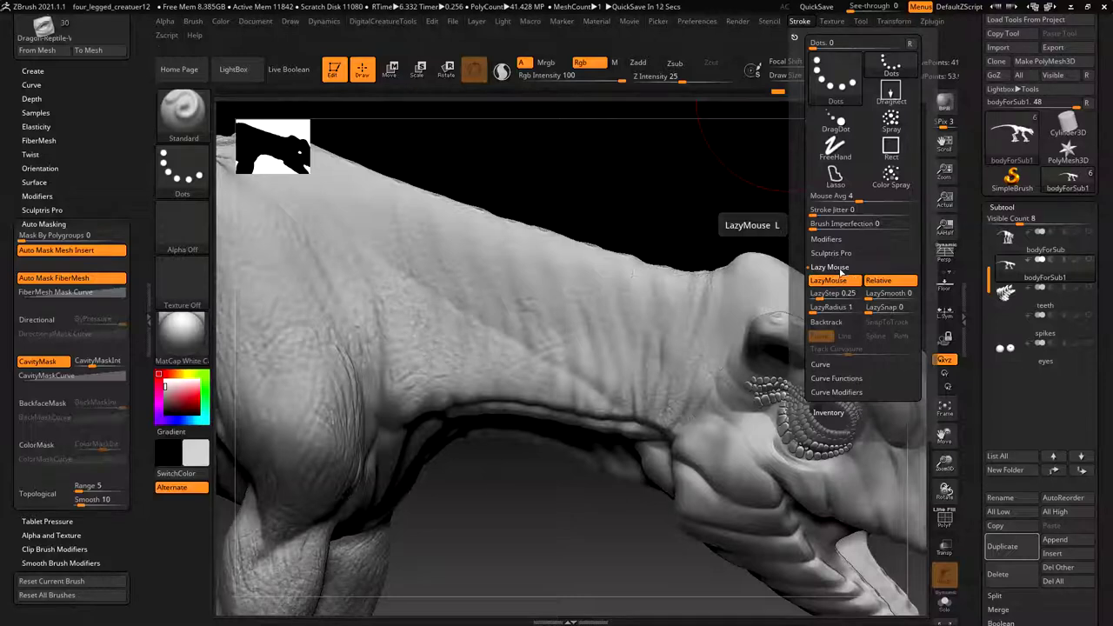
click(847, 283)
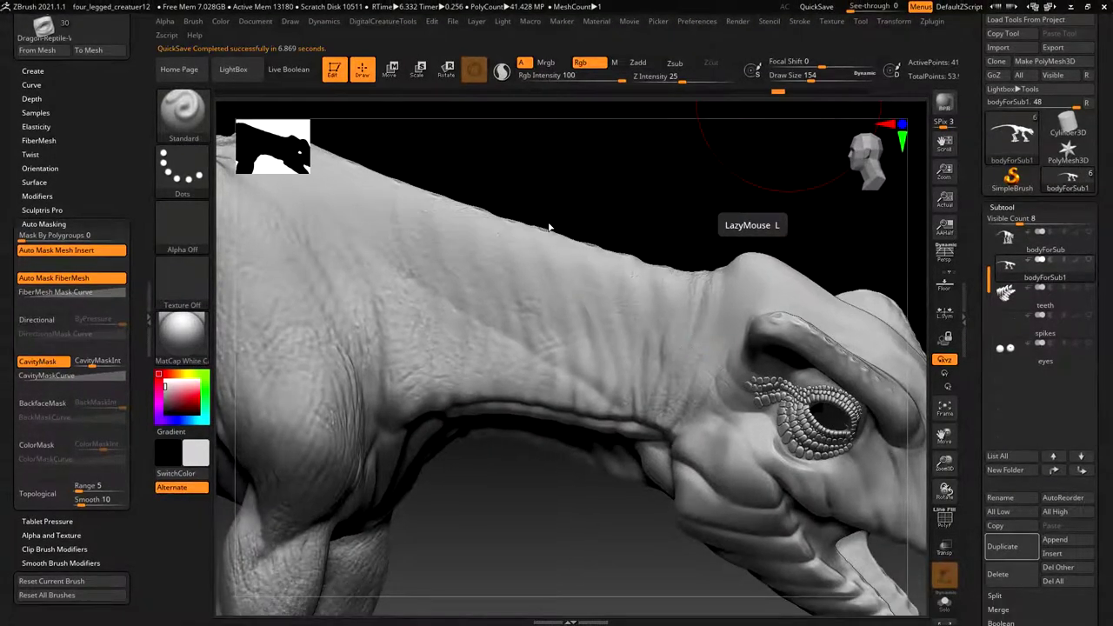
Step: QuickSave the project and set the Standard brush's LazyRadius to 34
click(822, 7)
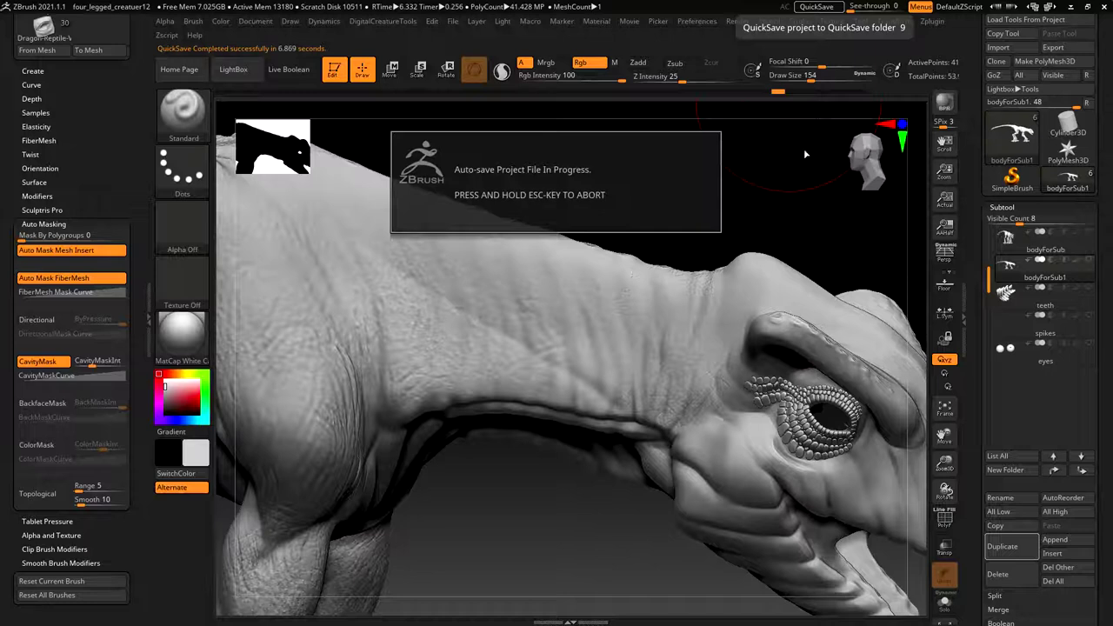
key(F3)
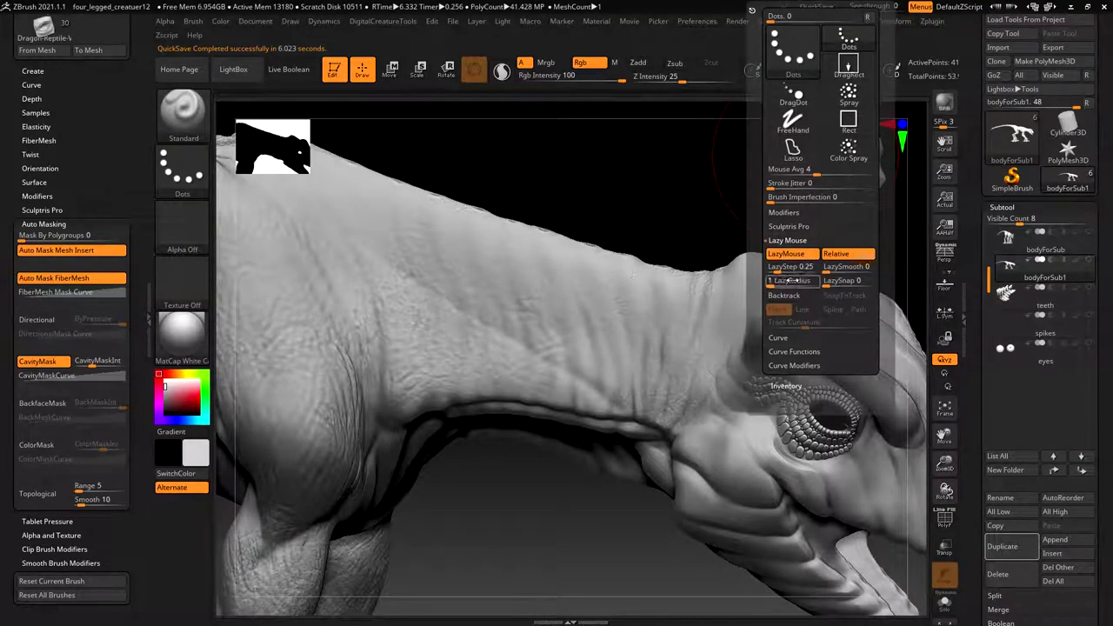
click(773, 284)
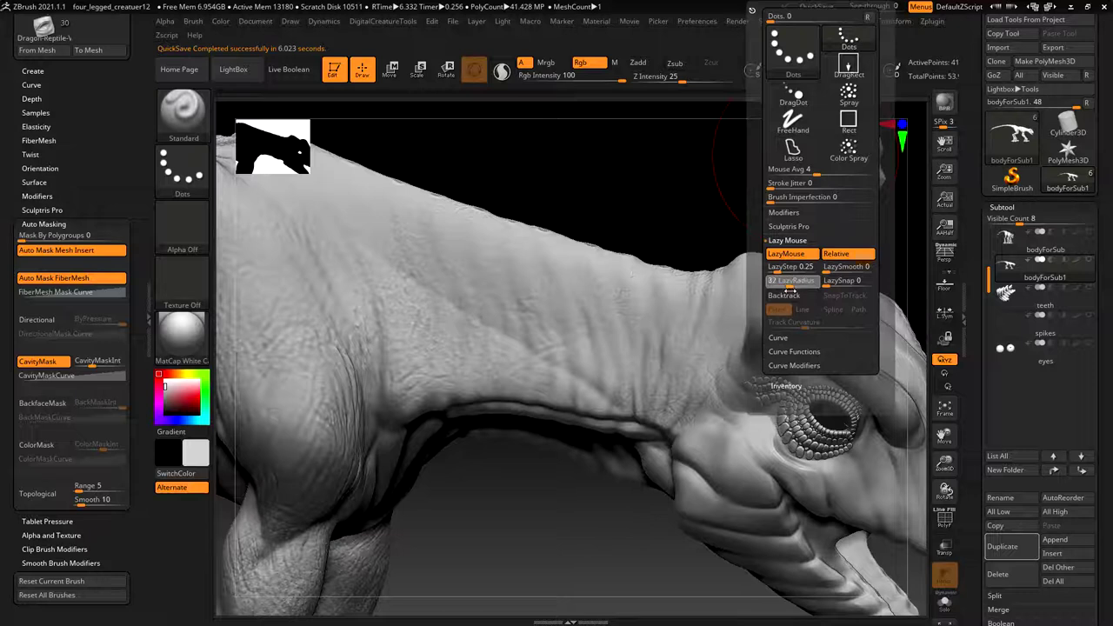
drag(774, 295, 795, 301)
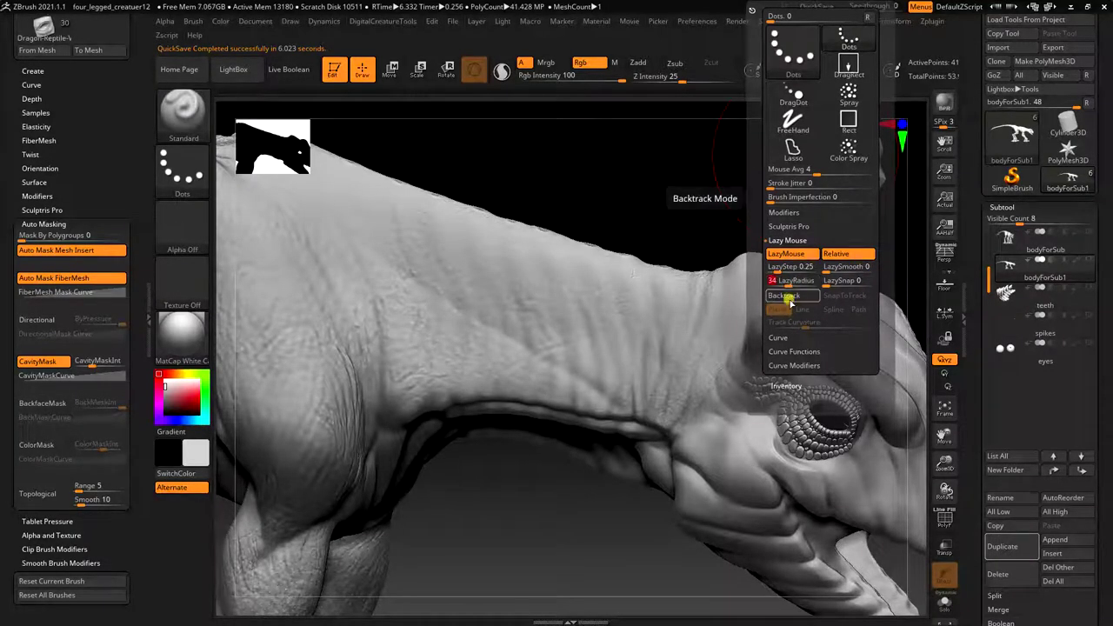
Step: Try a LazyMouse stroke along the creature's neck at draw size 31, and undo it
key(s)
drag(422, 265, 398, 261)
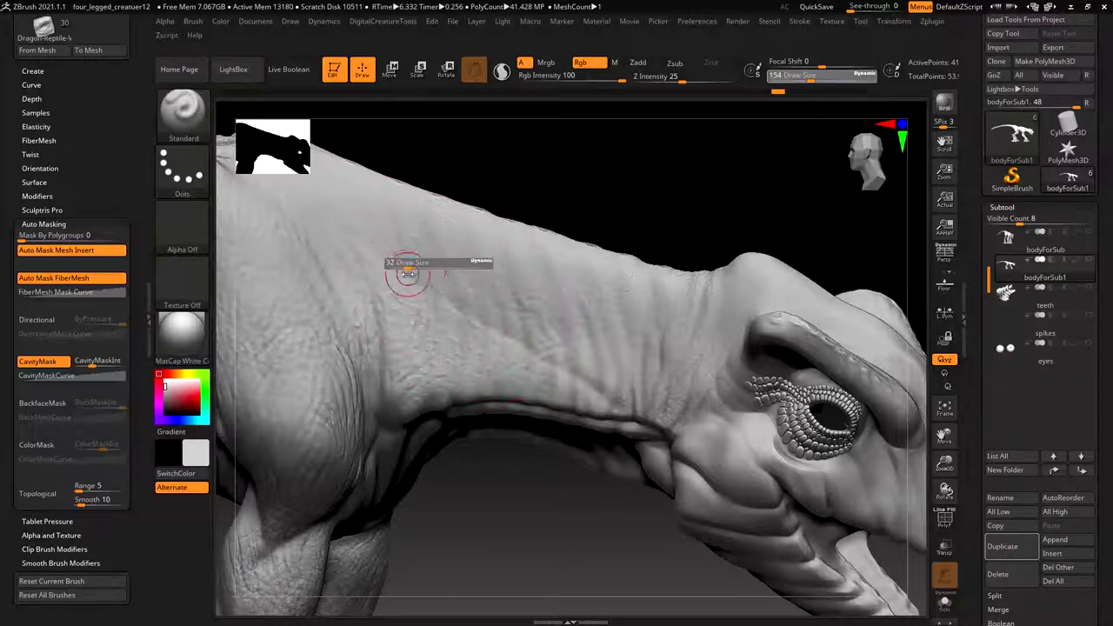
mouse_move(504, 304)
mouse_down()
mouse_move(548, 276)
mouse_move(587, 276)
mouse_move(619, 306)
mouse_move(648, 367)
mouse_move(724, 326)
mouse_up()
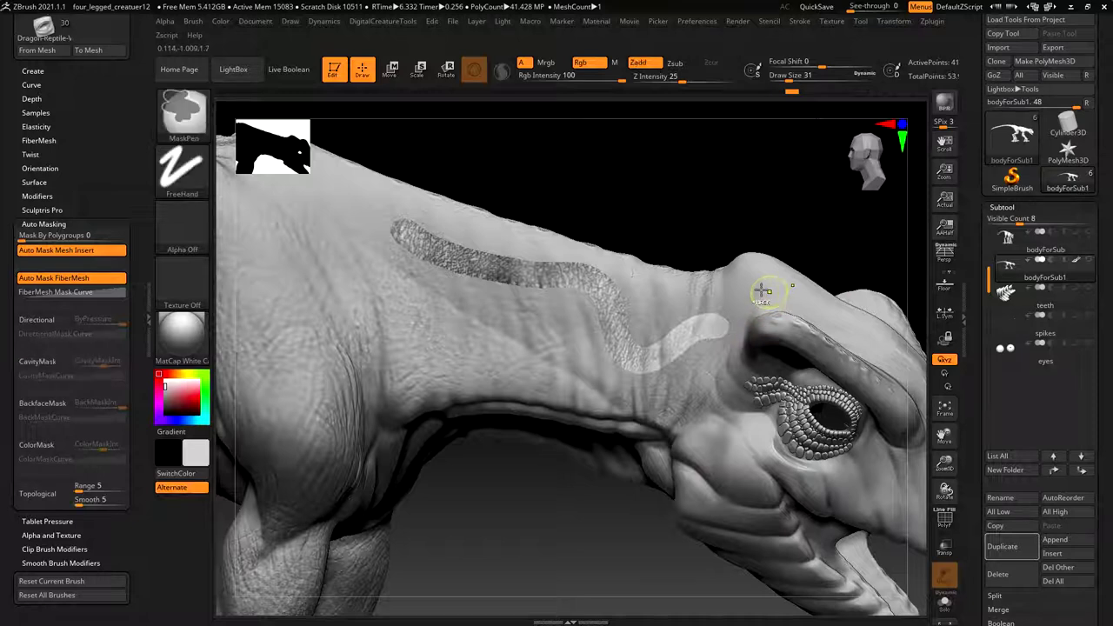
key(ctrl+z)
Step: Switch the brush from Rgb to Zadd, reduce the draw size to 16, and test a wavy stroke along the neck
click(583, 63)
click(638, 63)
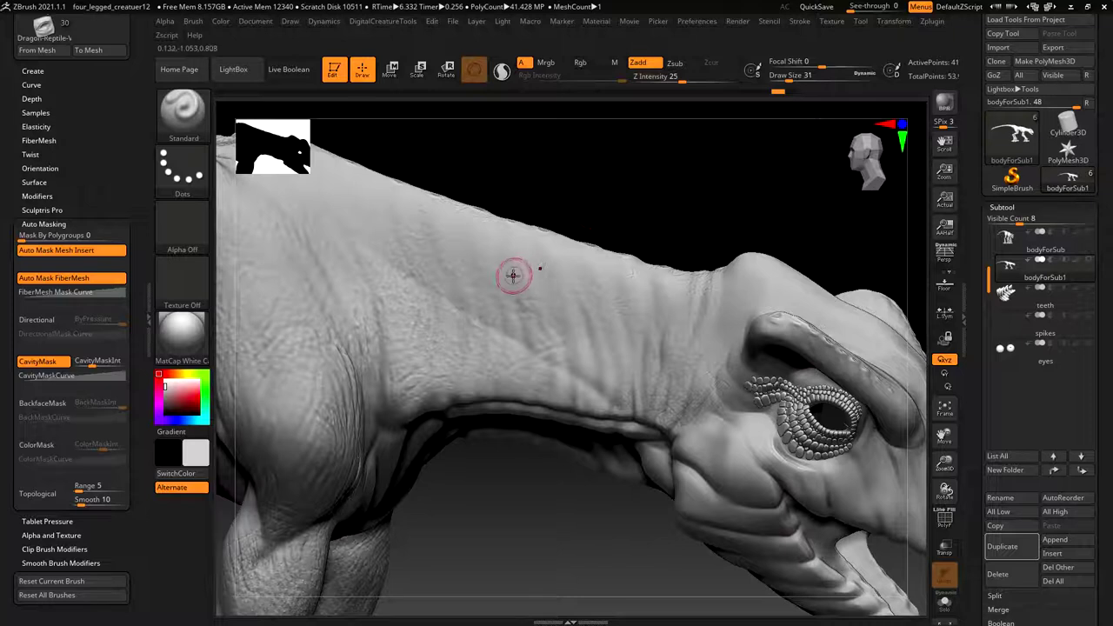
key(s)
drag(516, 273, 505, 271)
mouse_move(401, 223)
mouse_down()
mouse_move(433, 280)
mouse_move(497, 270)
mouse_move(624, 291)
mouse_move(642, 369)
mouse_move(709, 423)
mouse_up()
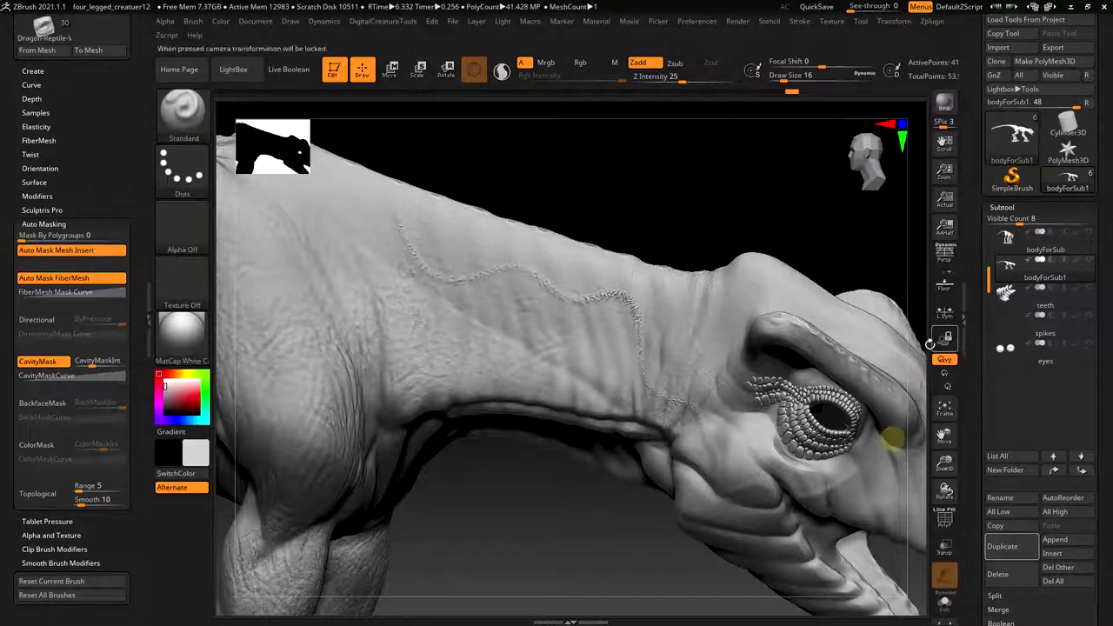
key(ctrl)
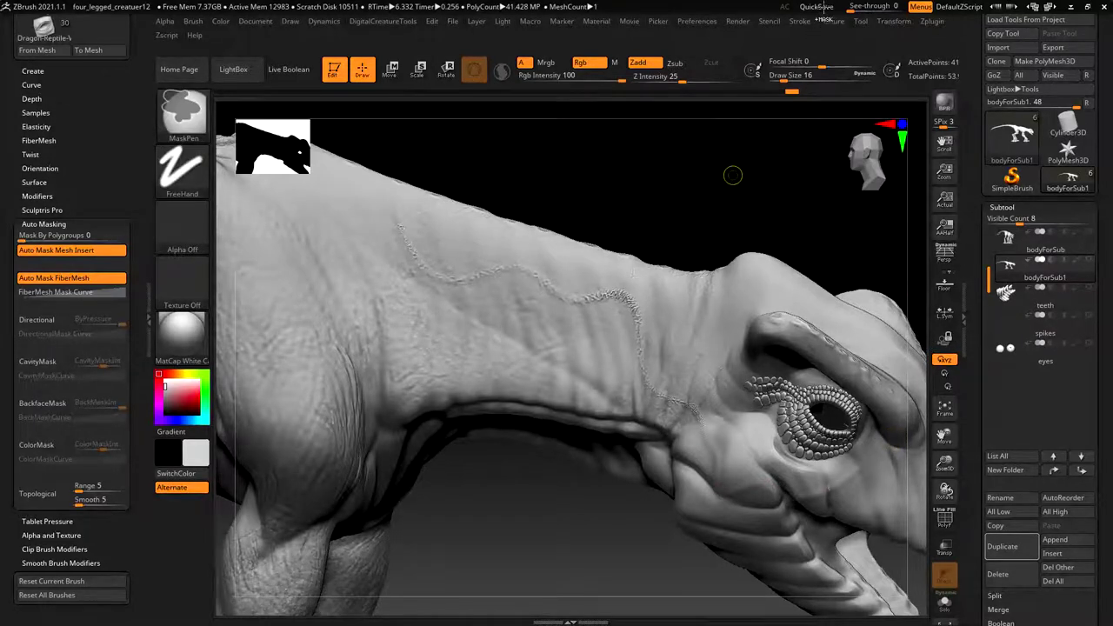
Step: Set the LazyRadius to 135, try several strokes on the creature's upper leg, and undo them
click(800, 21)
drag(841, 308, 852, 311)
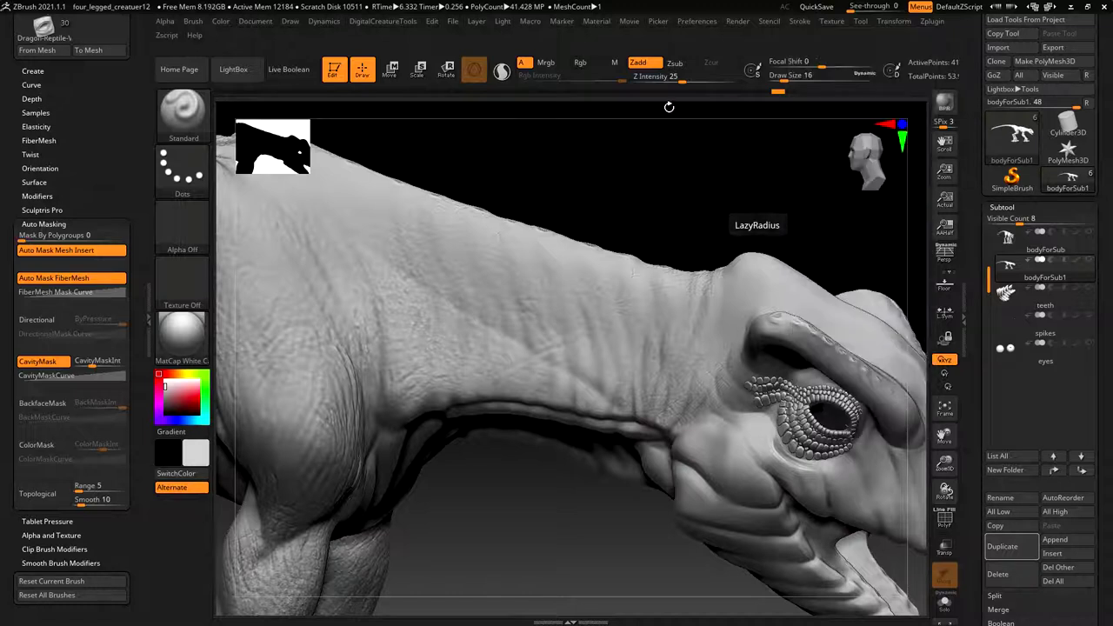
drag(576, 152, 558, 162)
alt+drag(688, 198, 956, 294)
alt+drag(567, 226, 887, 261)
alt+drag(599, 445, 528, 298)
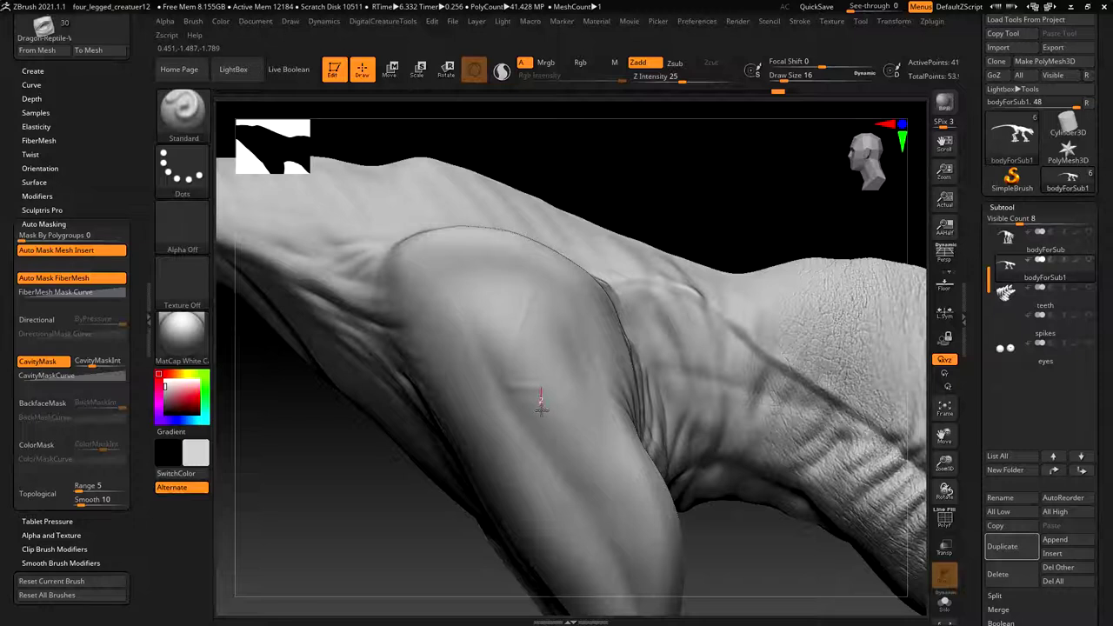
drag(543, 400, 574, 443)
drag(577, 401, 542, 447)
mouse_move(627, 454)
mouse_down()
mouse_move(586, 405)
mouse_move(542, 308)
mouse_move(591, 236)
mouse_move(561, 282)
mouse_move(481, 256)
mouse_move(481, 240)
mouse_up()
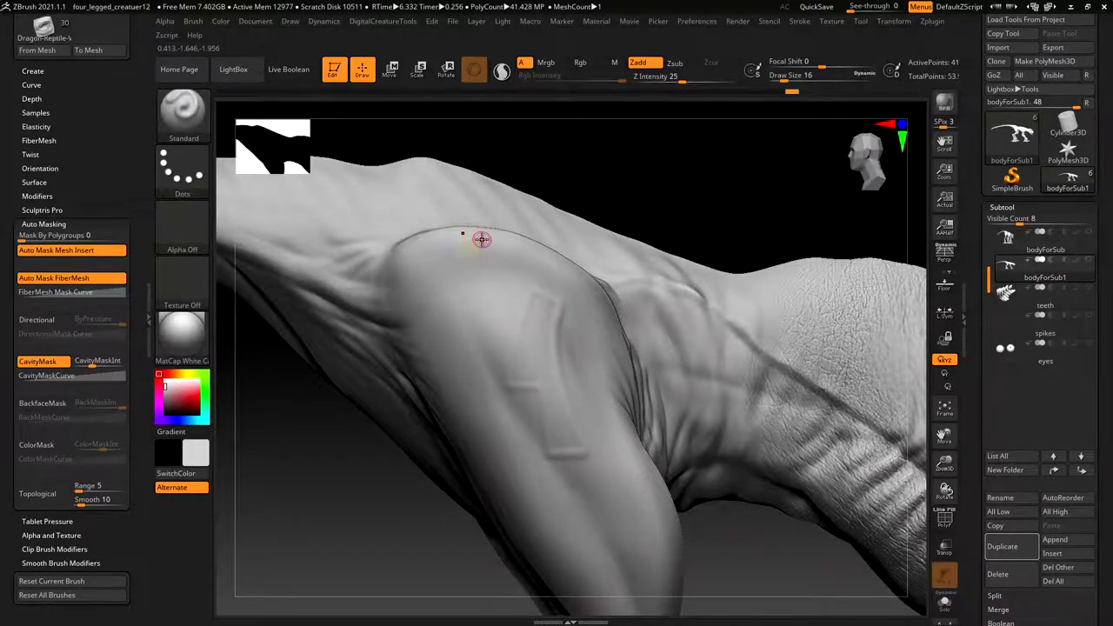
drag(785, 511, 798, 453)
key(ctrl)
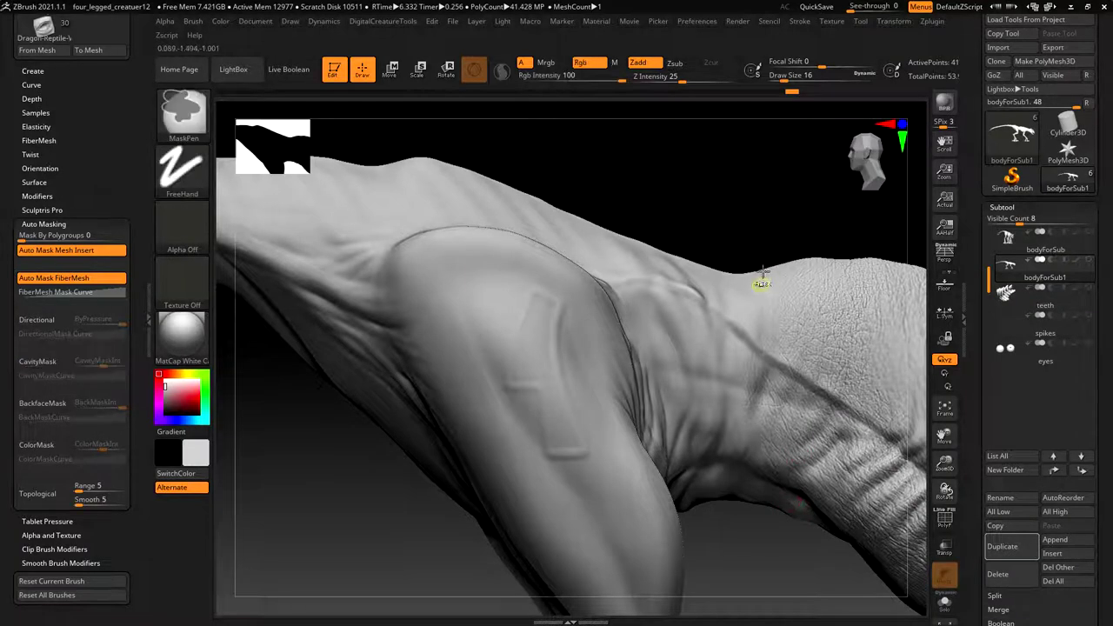
Step: Set the Standard brush's LazyRadius to 13 and its LazyStep to 2.0134
click(802, 23)
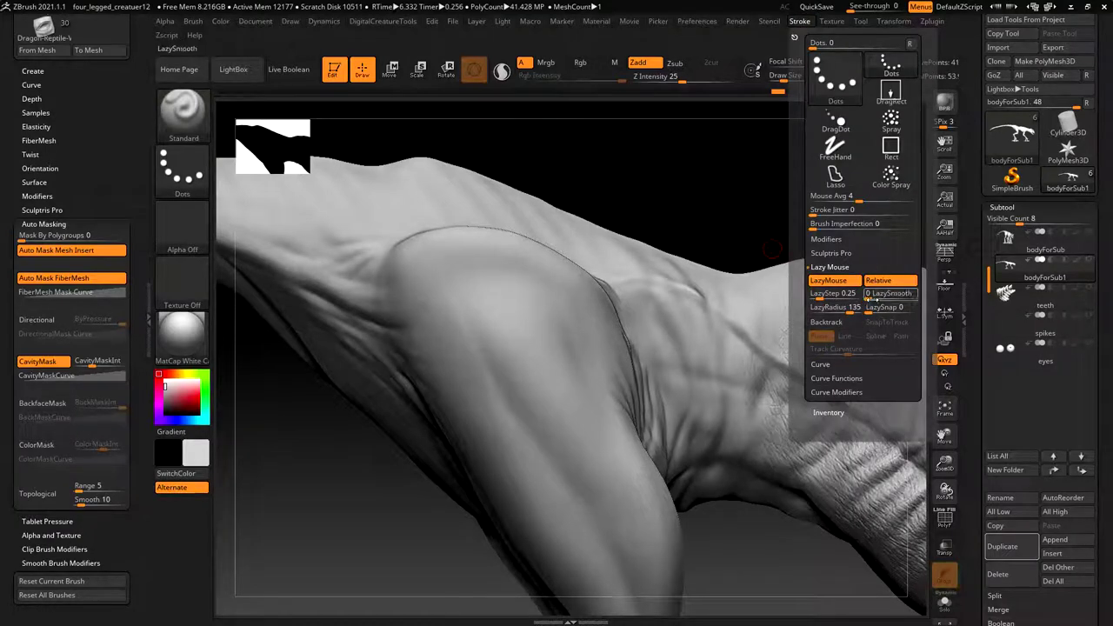
drag(846, 309, 822, 323)
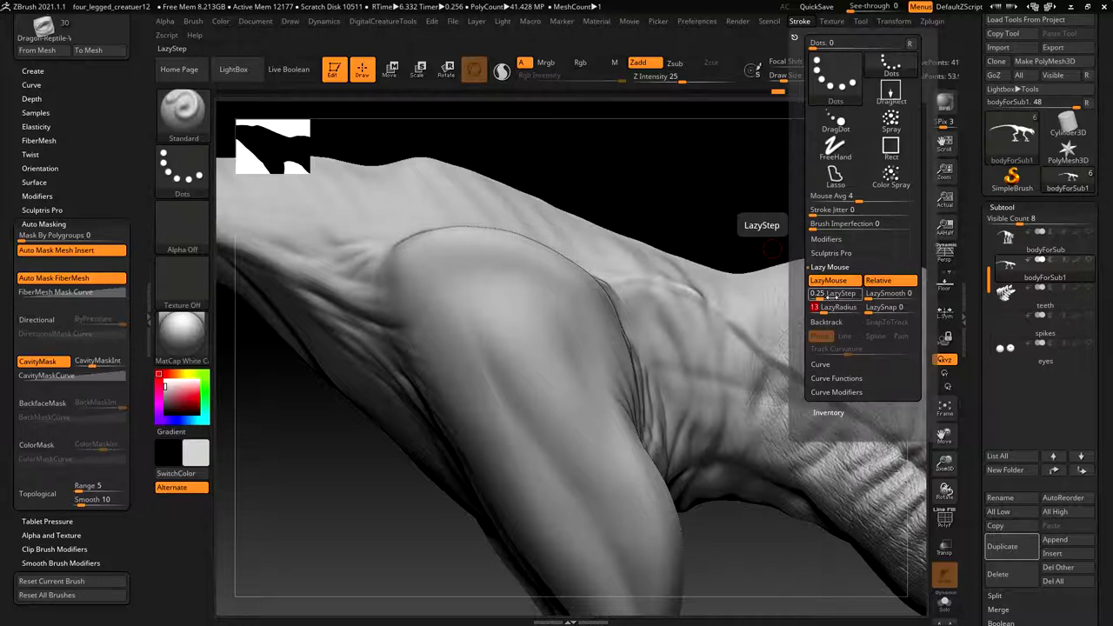
drag(822, 298, 833, 297)
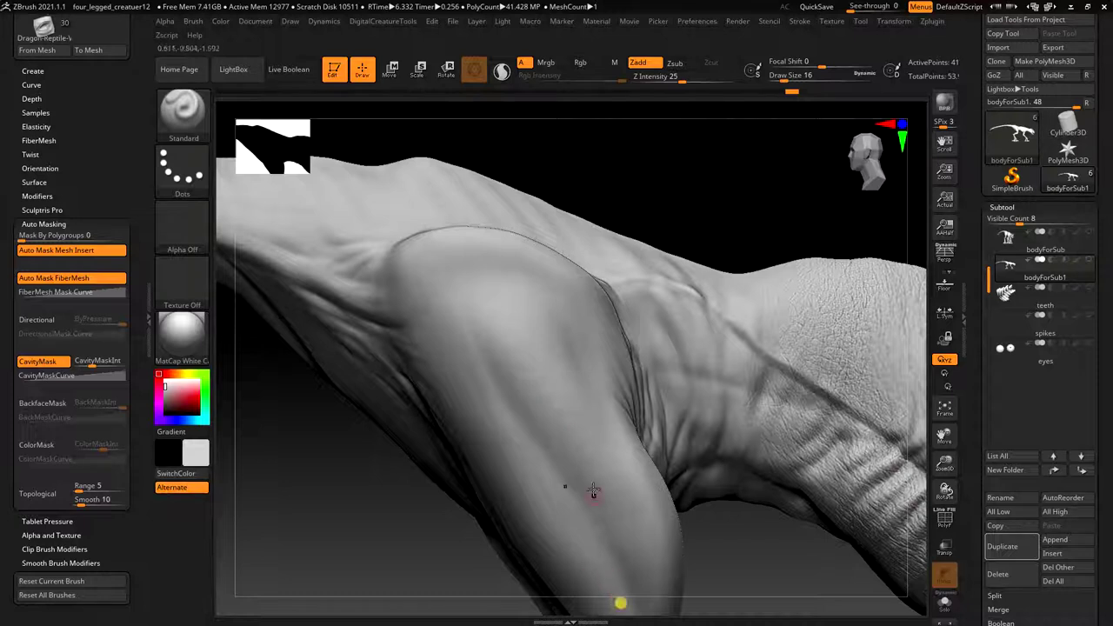
key(ctrl)
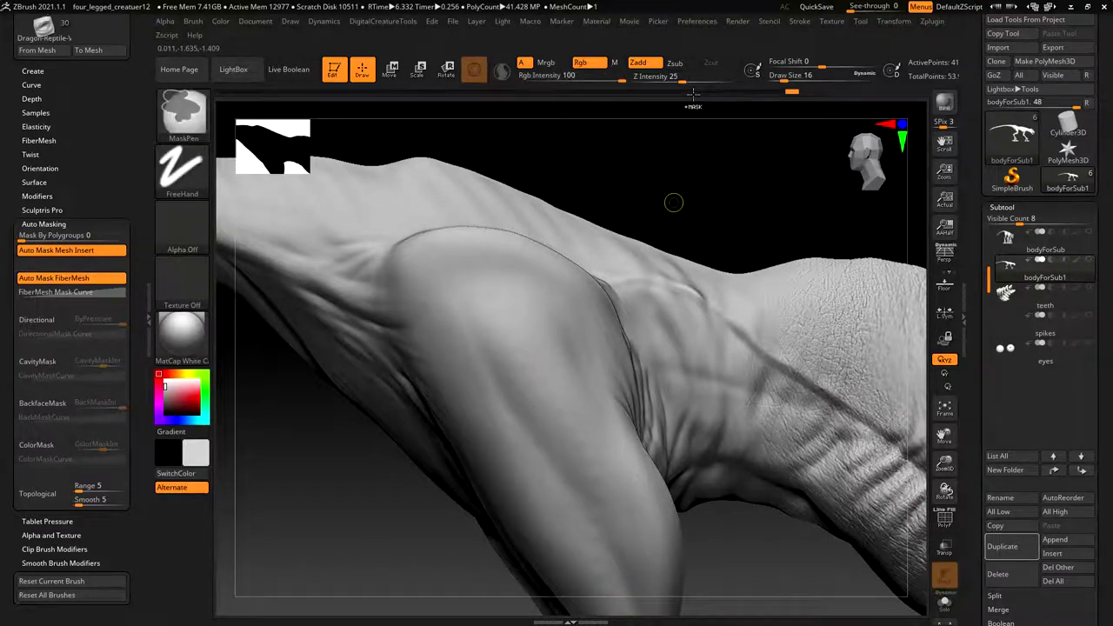
Step: Set the Z Intensity to 62 and draw adjacent rows of spaced dots down the upper leg
drag(686, 83, 712, 82)
mouse_move(481, 286)
mouse_down()
mouse_move(518, 409)
mouse_move(594, 476)
mouse_move(605, 548)
mouse_up()
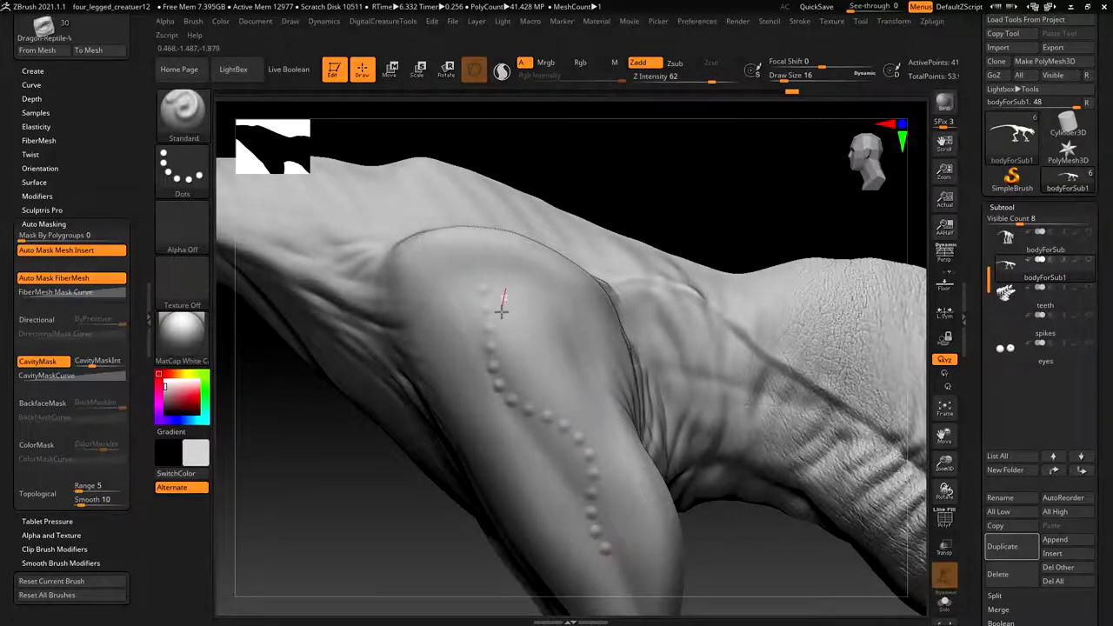
mouse_move(536, 394)
mouse_down()
mouse_move(590, 431)
mouse_move(606, 533)
mouse_move(637, 557)
mouse_move(592, 403)
mouse_move(530, 368)
mouse_up()
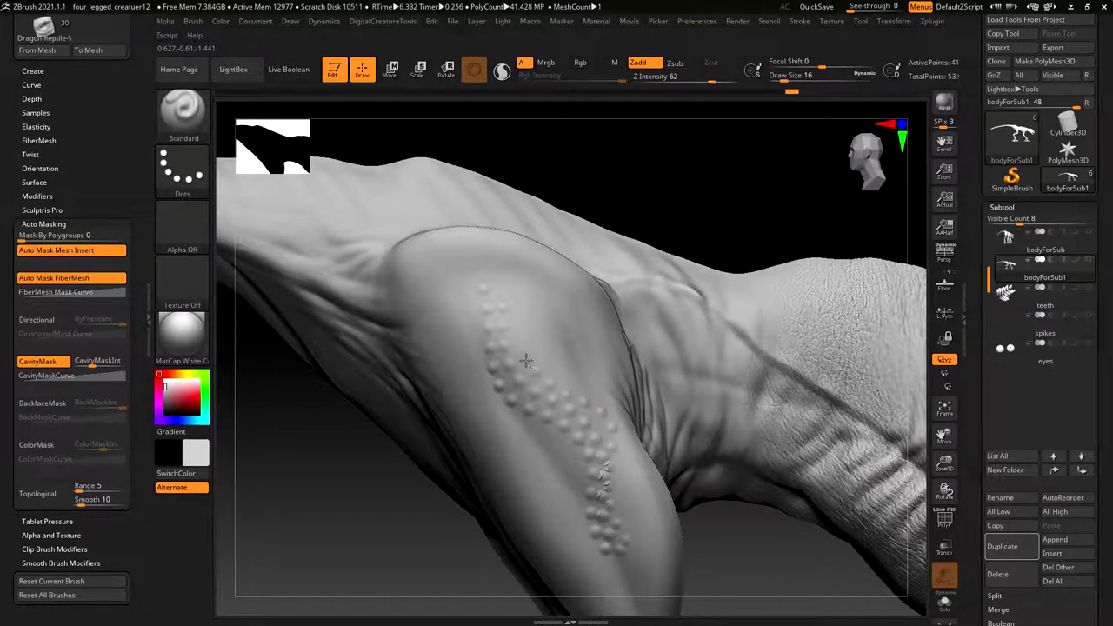
key(ctrl)
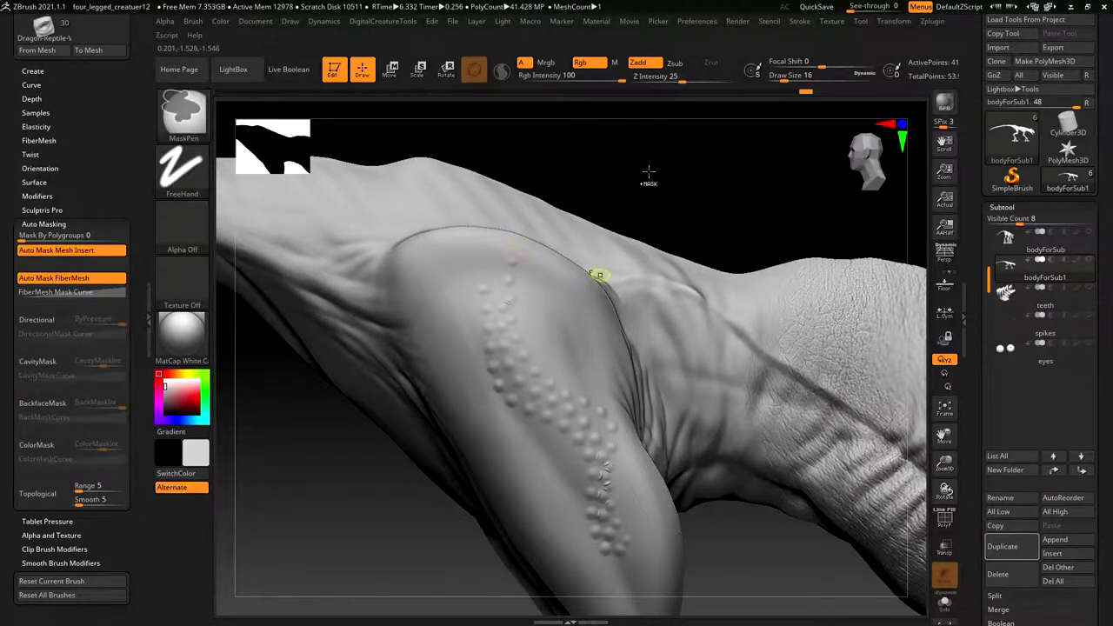
Step: Undo the rows of dots on the upper leg and set the Z Intensity to 95
key(ctrl+z)
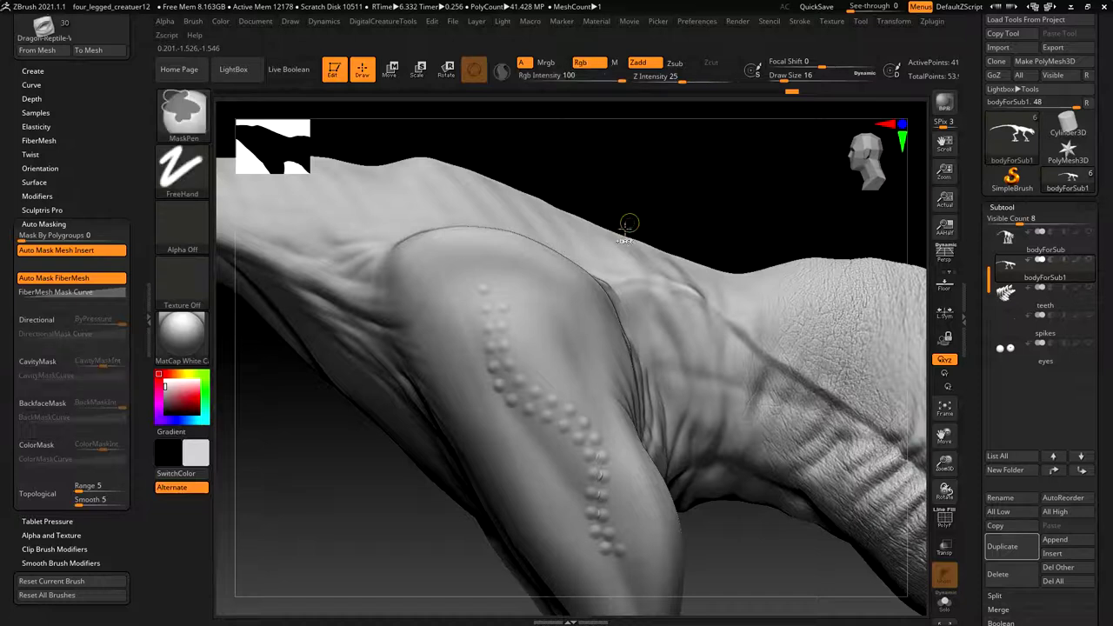
key(ctrl+z)
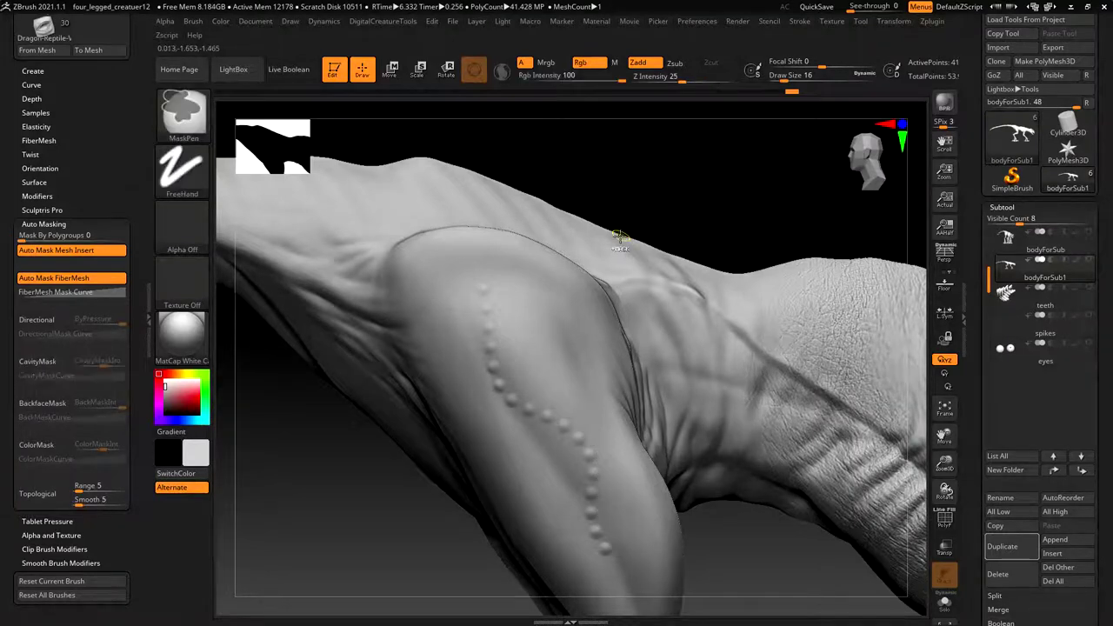
key(ctrl+z)
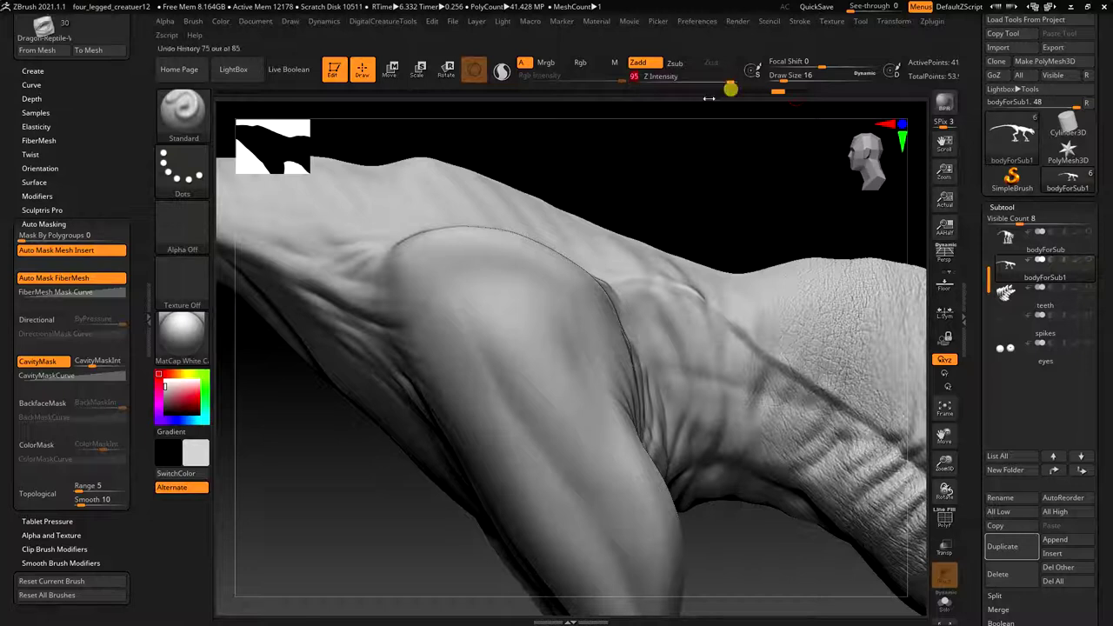
Step: Try straight and zigzag MaskPen strokes down the upper leg, and undo them
mouse_move(476, 258)
ctrl+mouse_down()
mouse_move(495, 394)
mouse_move(600, 576)
ctrl+mouse_up()
mouse_move(527, 304)
ctrl+mouse_down()
mouse_move(631, 531)
mouse_move(657, 563)
ctrl+mouse_up()
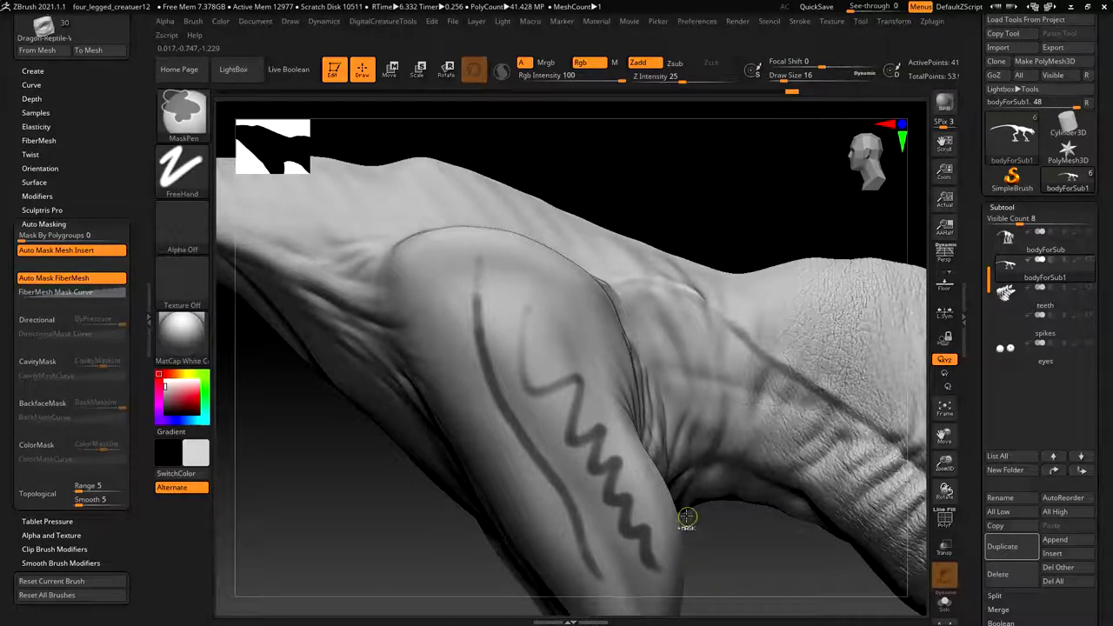
key(ctrl+z)
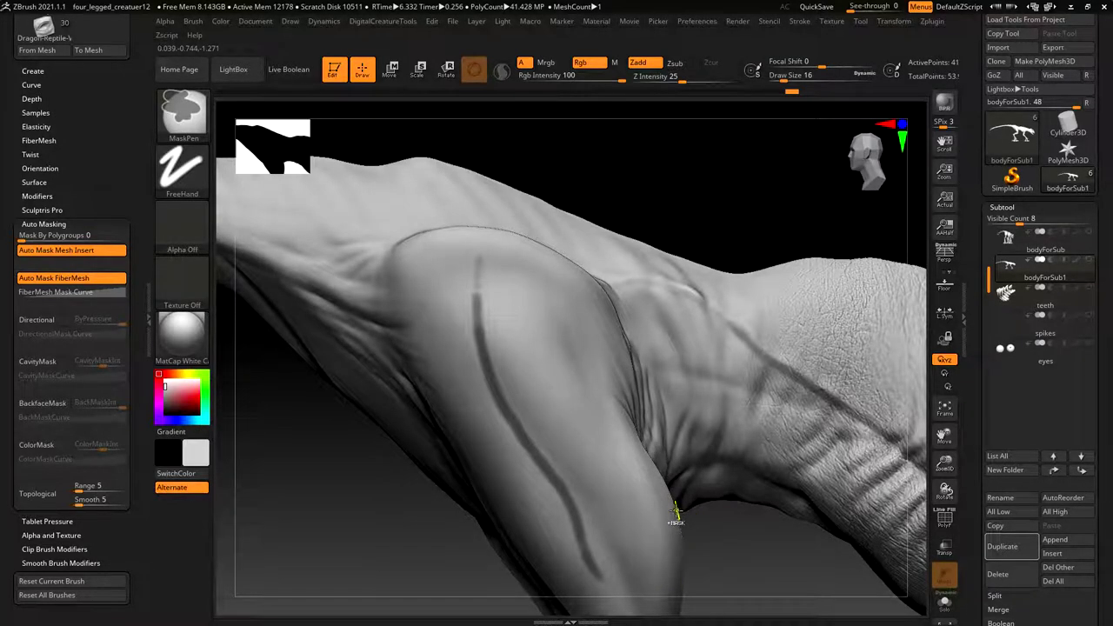
key(ctrl+z)
ctrl+drag(495, 289, 615, 614)
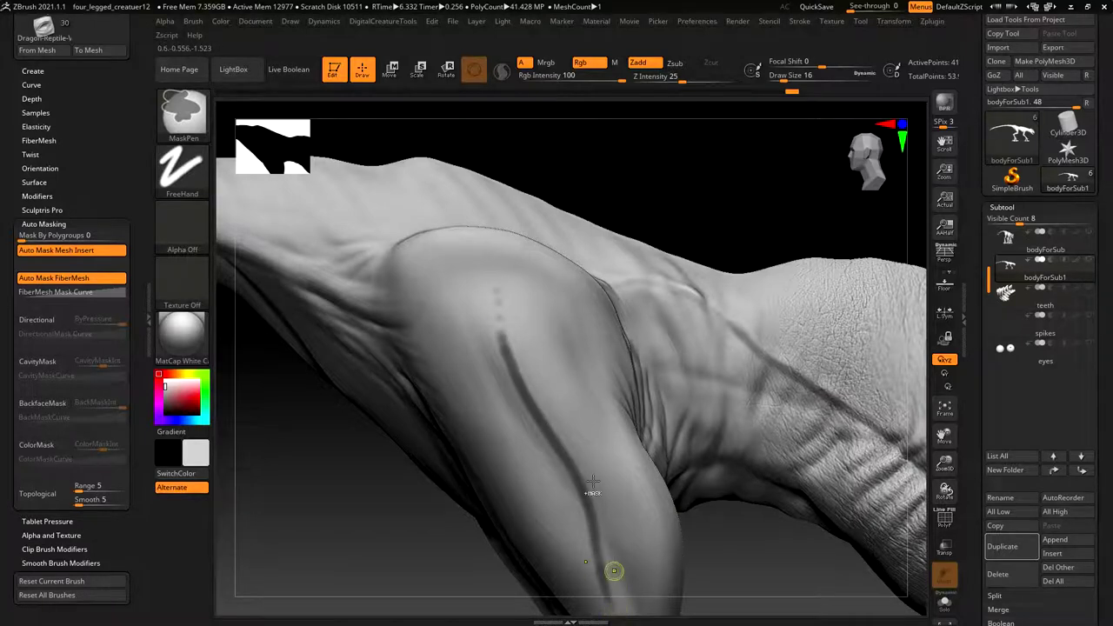
key(ctrl+z)
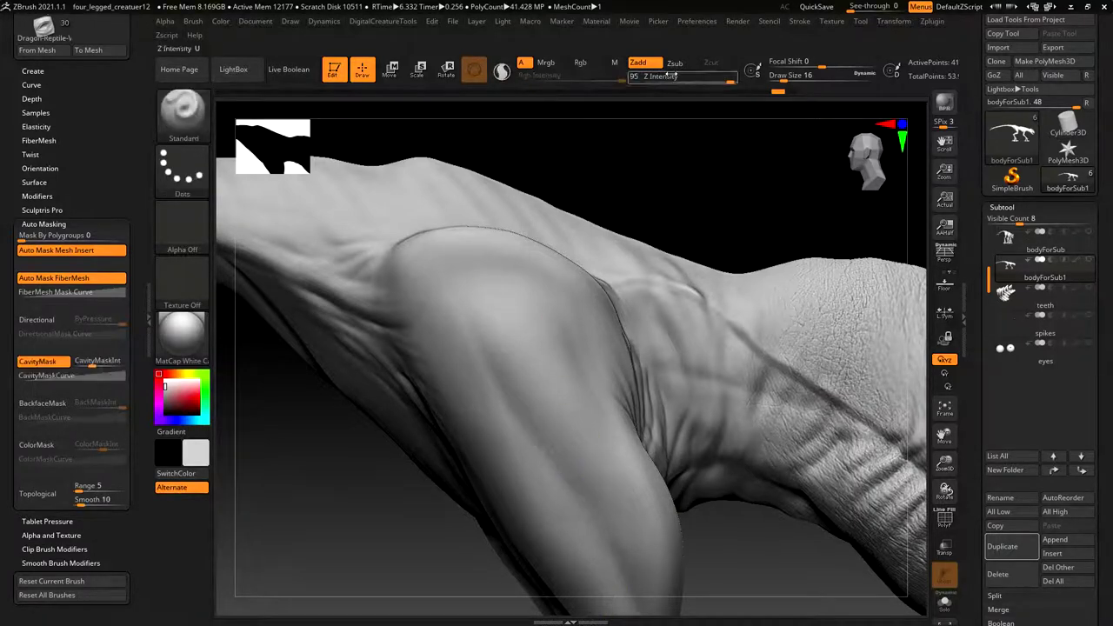
Step: Collapse the Brush palette in the tray and dock the Stroke palette below it
drag(138, 110, 133, 233)
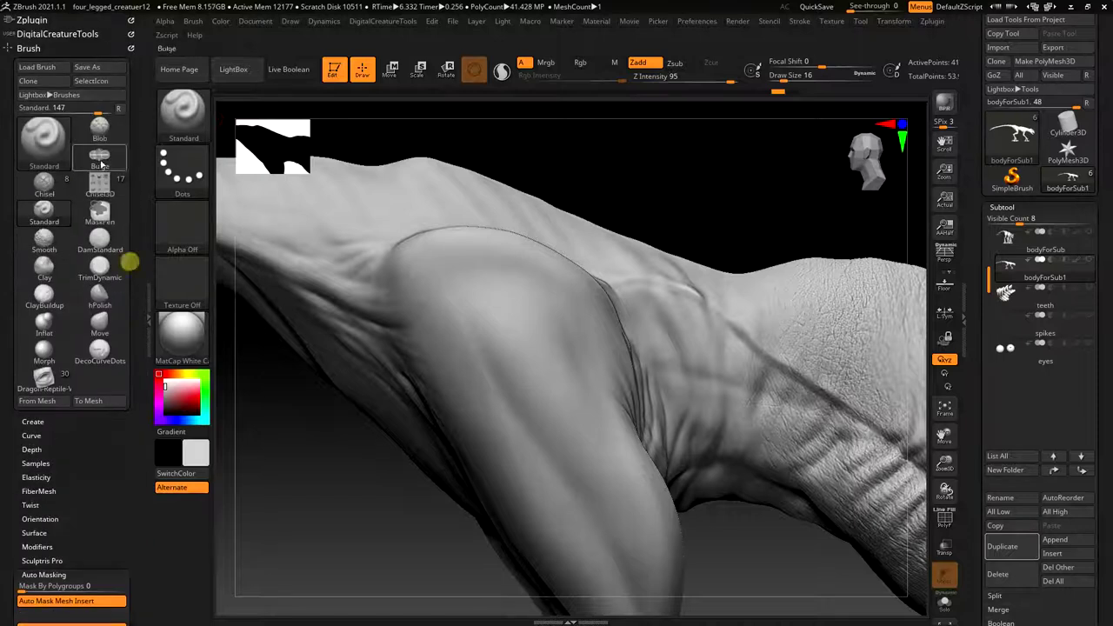
click(31, 49)
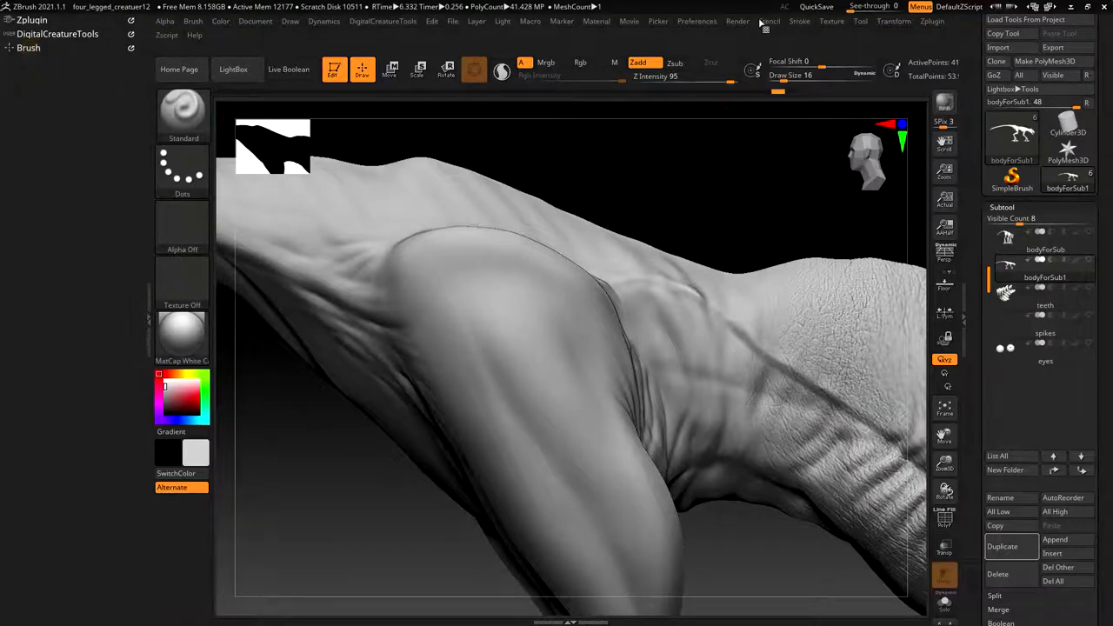
click(804, 24)
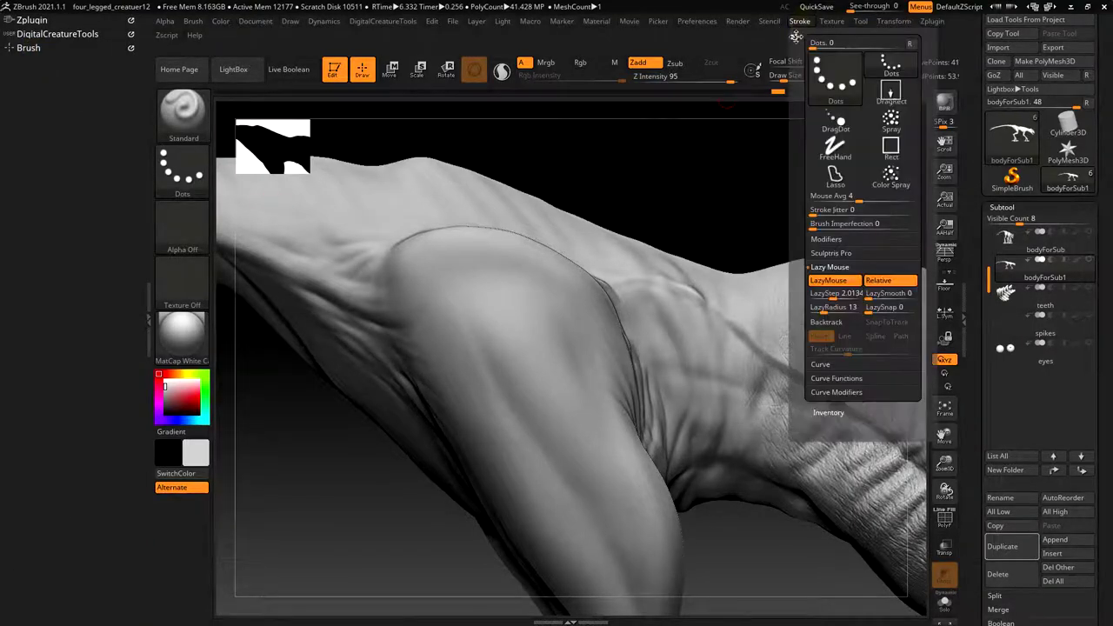
mouse_move(795, 35)
mouse_down()
mouse_move(328, 196)
mouse_move(28, 99)
mouse_up()
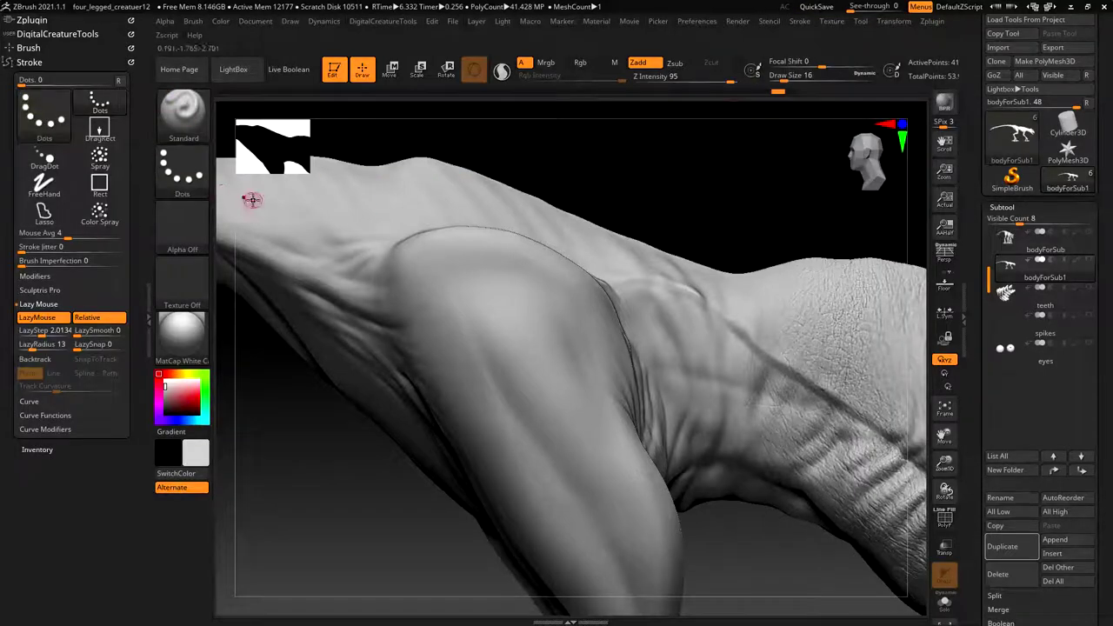
Step: Turn on LazyMouse for the MaskPen brush, set its LazyStep to 1.7899, and lower its LazyRadius
key(ctrl)
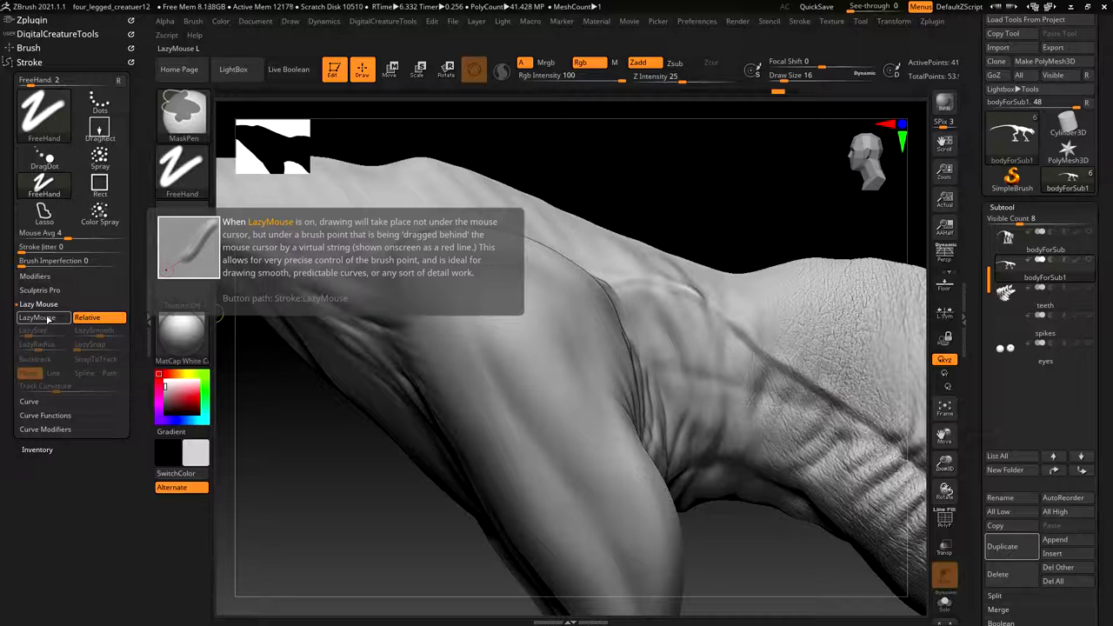
click(45, 319)
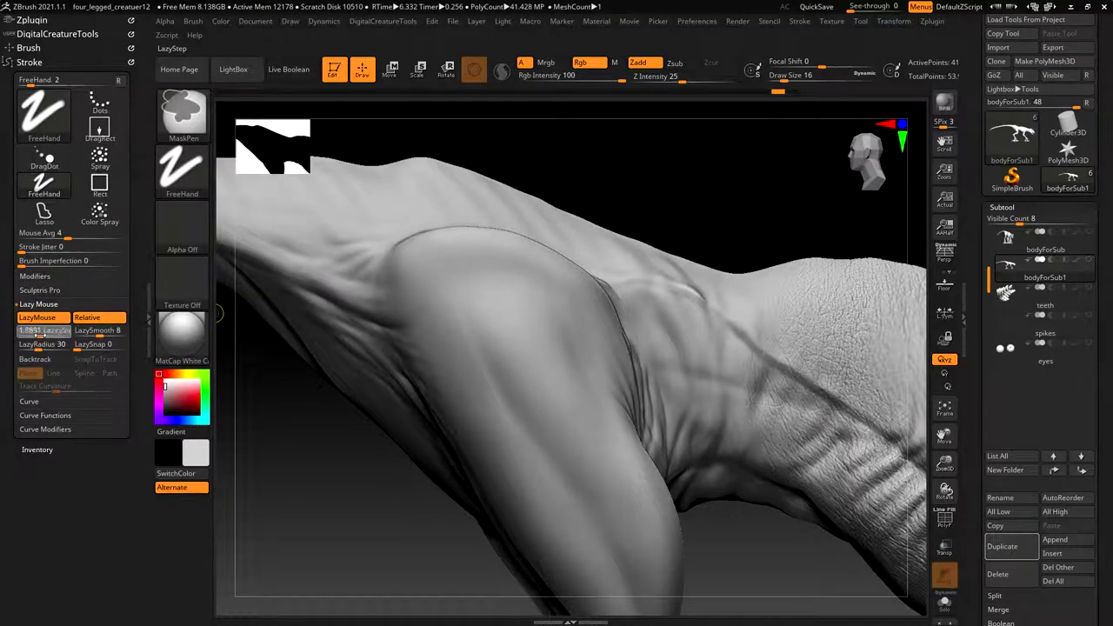
click(34, 344)
text(20)
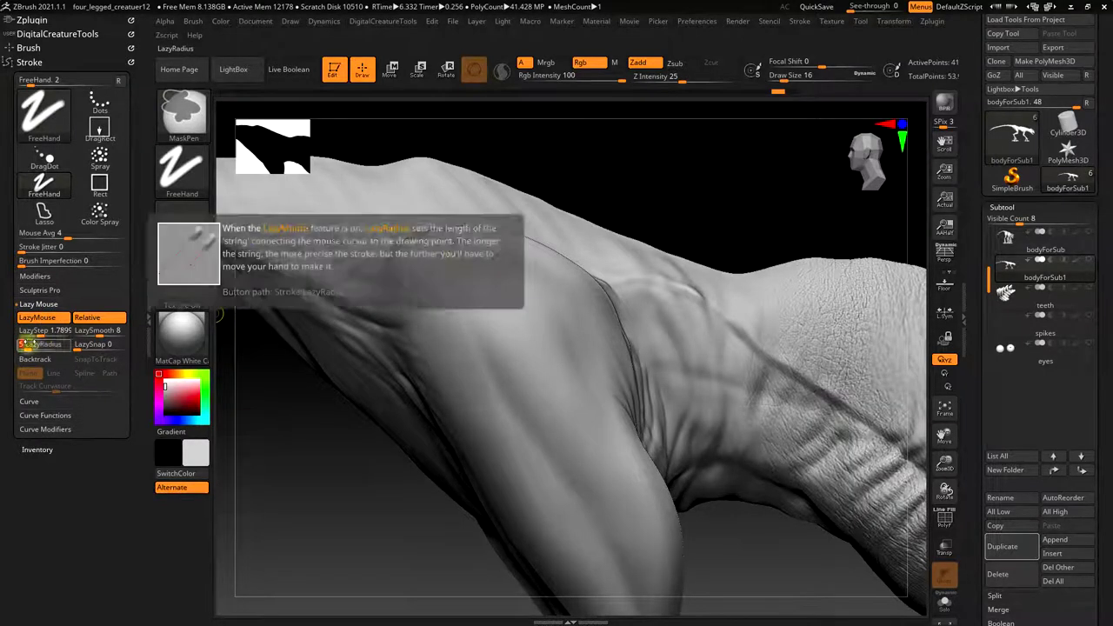
Step: Try several spaced mask strokes down the upper leg with the new LazyMouse settings, and undo them
mouse_move(478, 271)
mouse_down()
mouse_move(492, 343)
mouse_move(577, 439)
mouse_move(627, 579)
mouse_up()
mouse_move(489, 311)
mouse_down()
mouse_move(526, 365)
mouse_move(596, 416)
mouse_move(633, 490)
mouse_up()
mouse_move(562, 398)
ctrl+mouse_down()
mouse_move(614, 461)
mouse_move(626, 549)
ctrl+mouse_up()
mouse_move(508, 315)
ctrl+mouse_down()
mouse_move(520, 350)
mouse_move(592, 385)
ctrl+mouse_up()
ctrl+drag(524, 323, 540, 343)
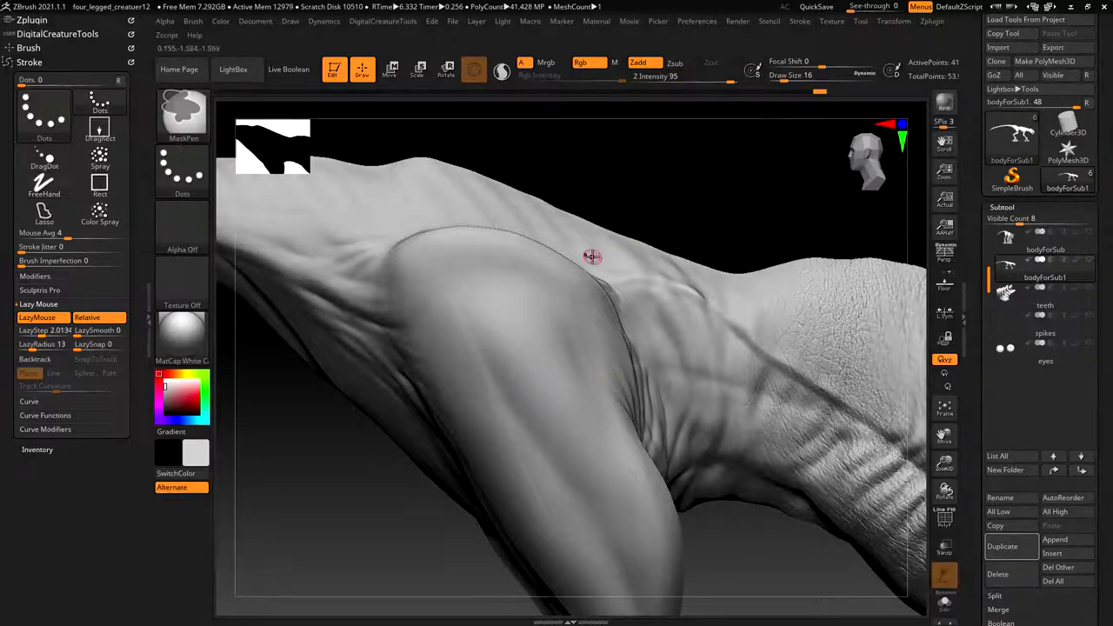
Step: Set the Standard brush's LazyStep to 0 and turn off its LazyMouse
key(ctrl)
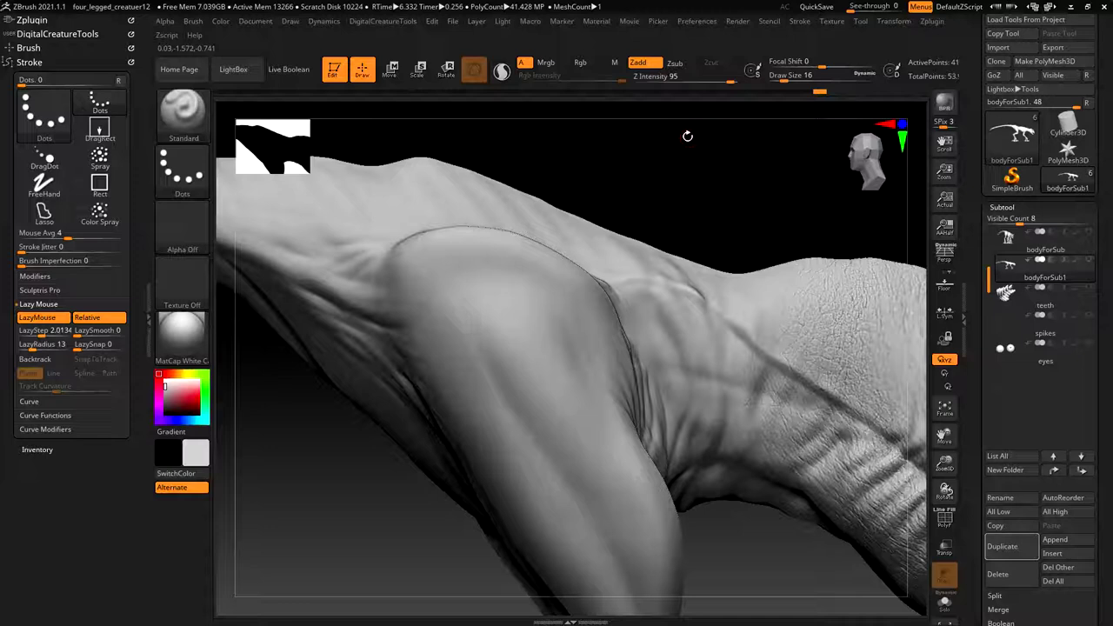
drag(40, 332, 9, 324)
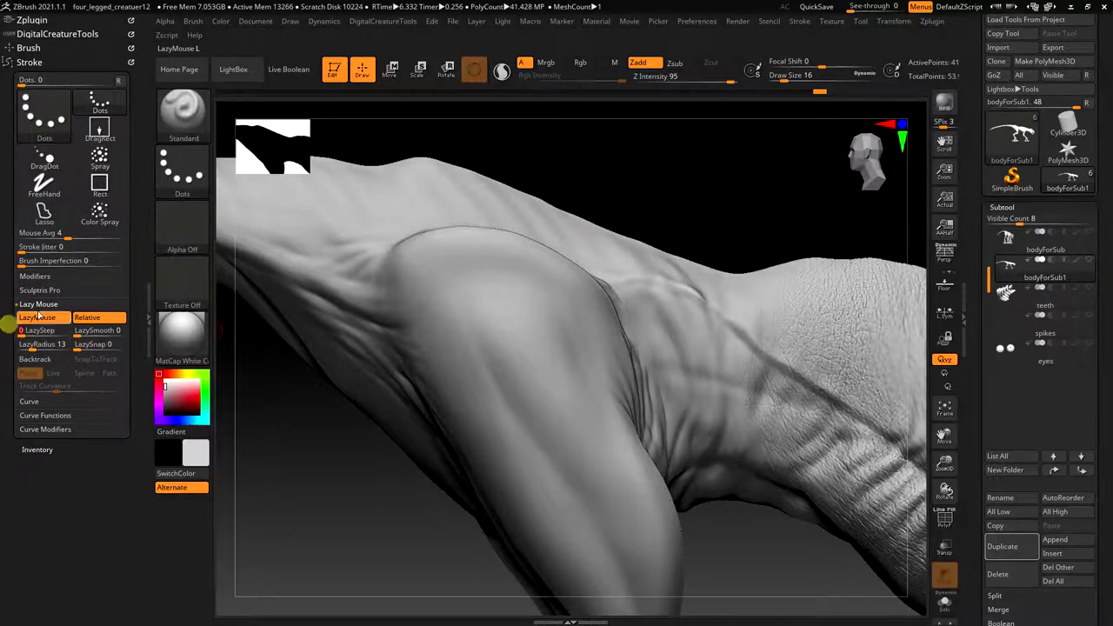
click(38, 318)
key(ctrl)
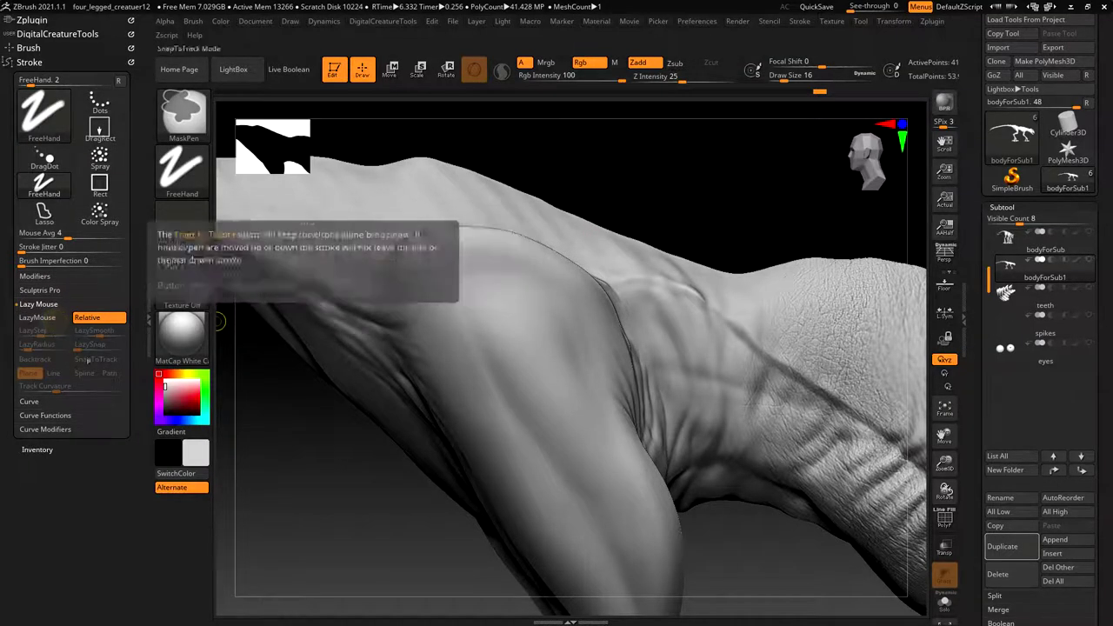
key(ctrl)
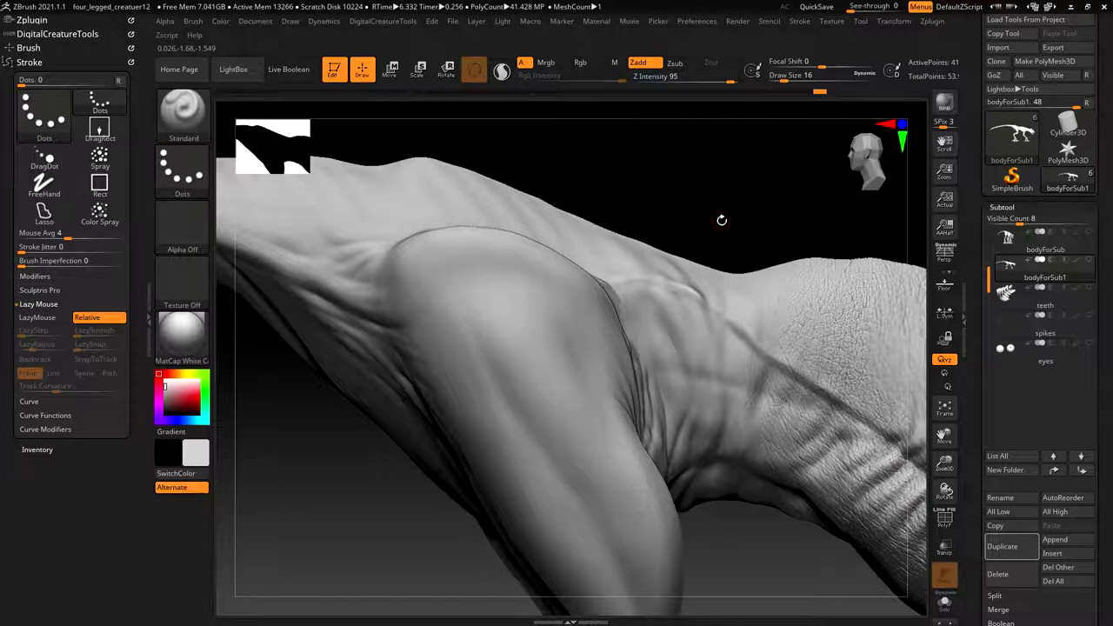
Step: Select the Dragon-Reptile brush with the Scales_7 alpha and set its stroke type to Dots
click(184, 120)
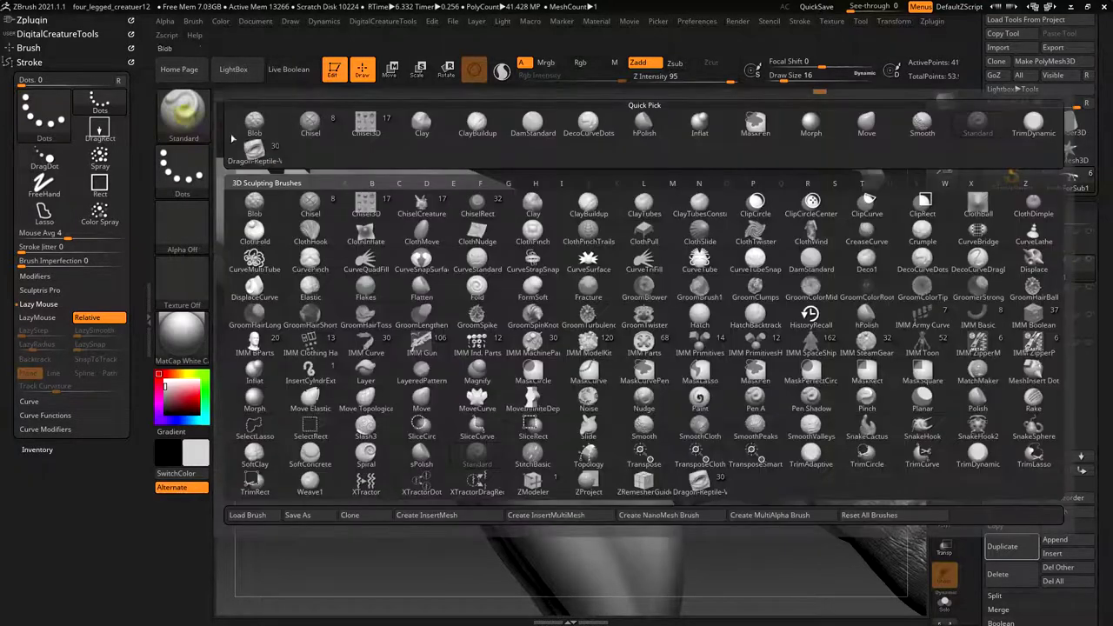
click(701, 486)
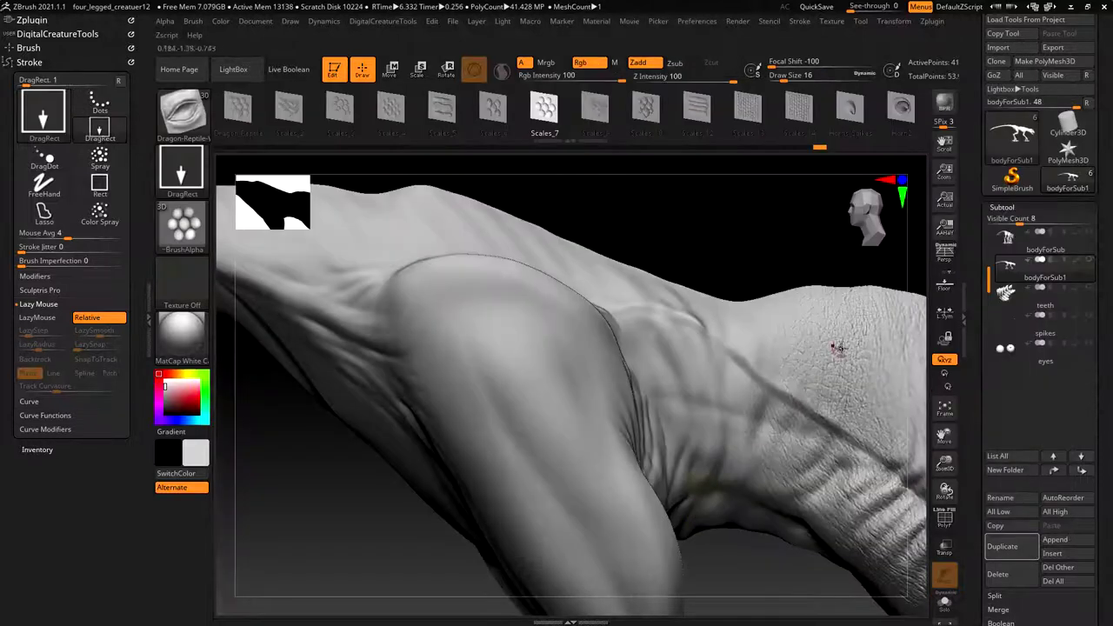
mouse_move(654, 205)
mouse_down()
mouse_move(684, 199)
mouse_move(577, 180)
mouse_up()
click(187, 174)
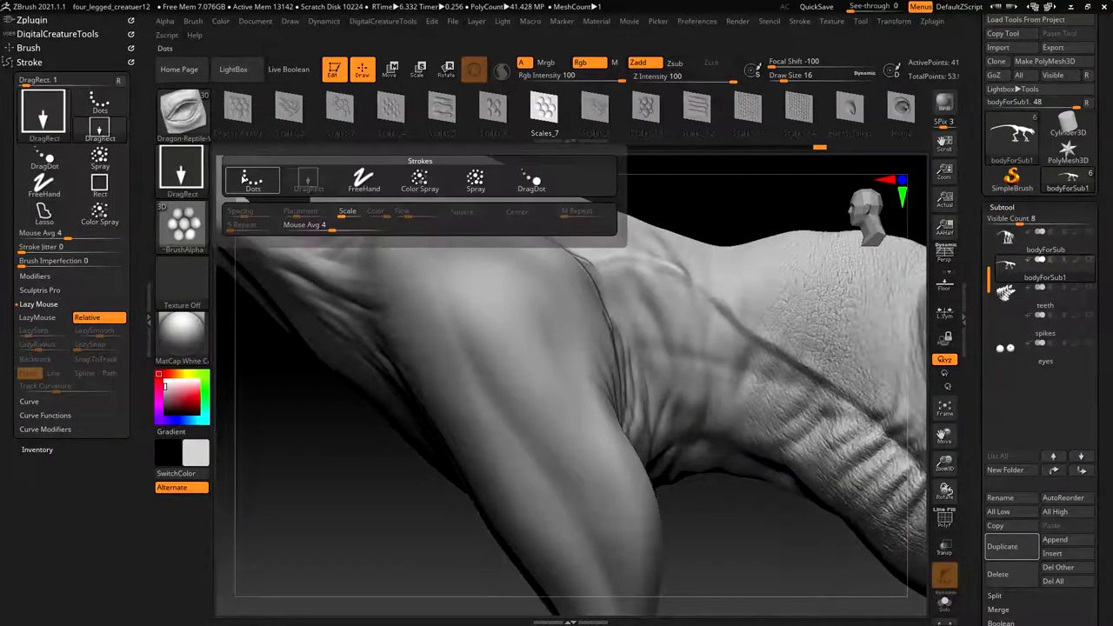
click(247, 180)
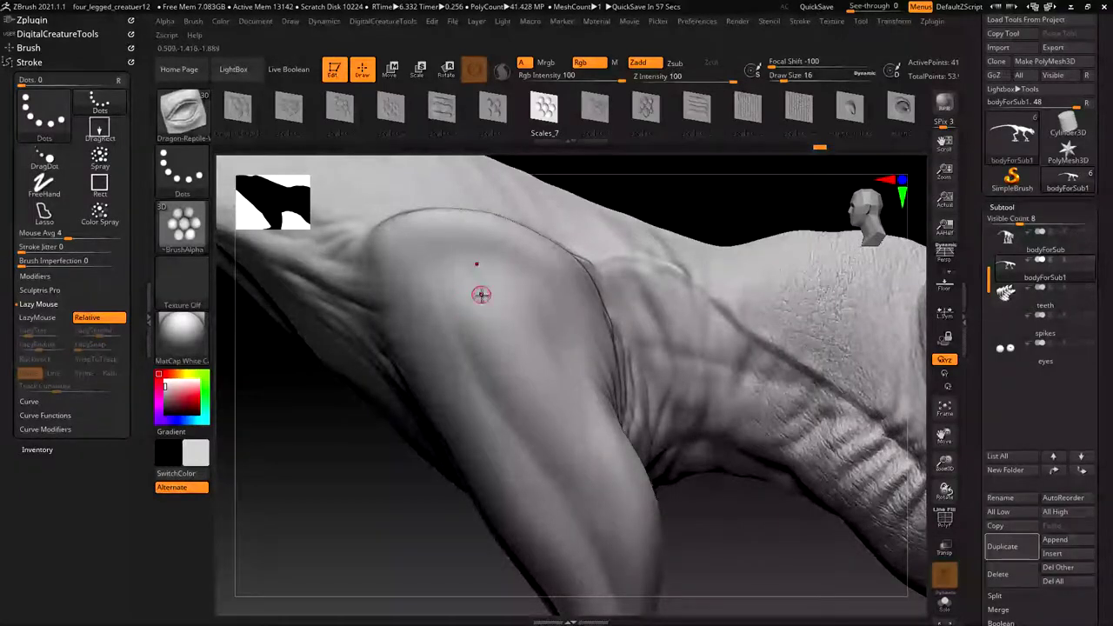
Step: Try a small scale stroke down the upper leg, undo it, and set the Draw Size to 51
mouse_move(483, 271)
mouse_down()
mouse_move(501, 346)
mouse_move(577, 469)
mouse_up()
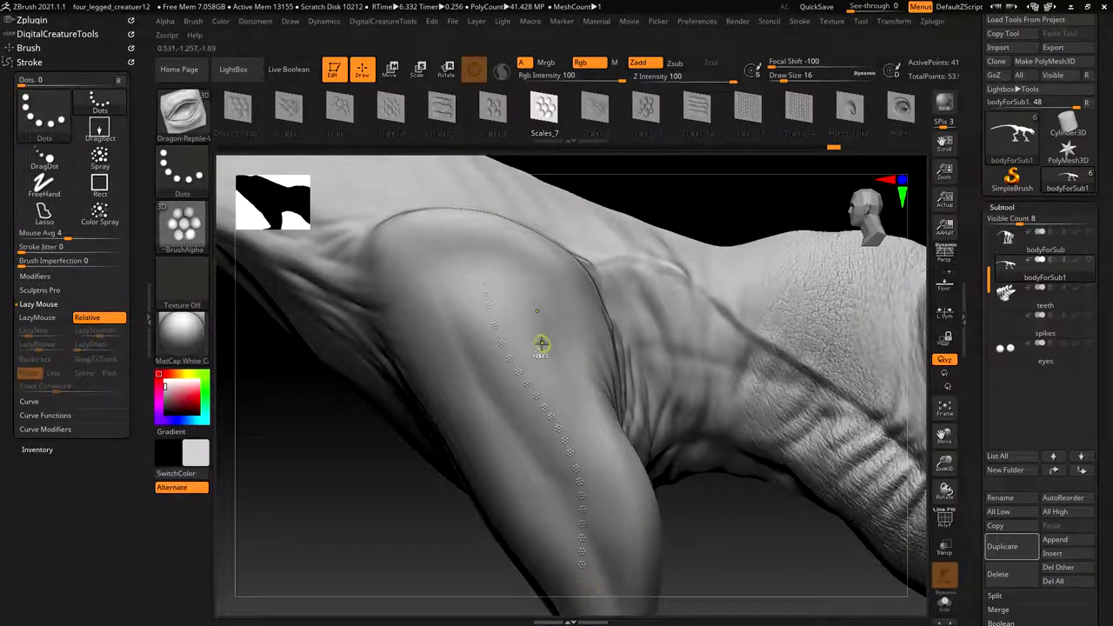
key(ctrl)
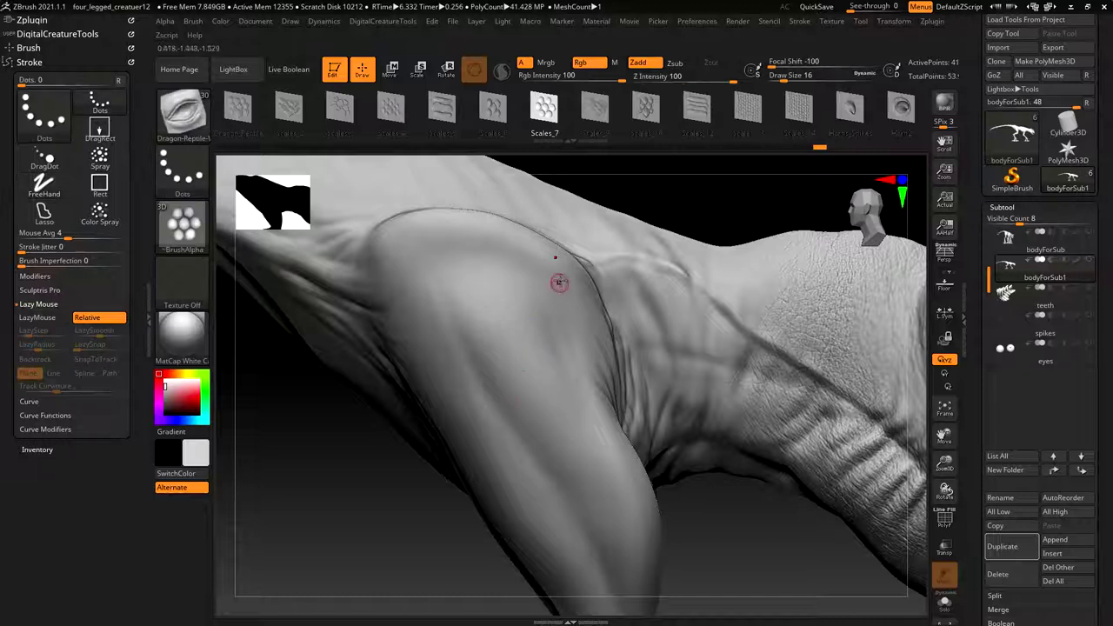
key(s)
drag(516, 369, 529, 369)
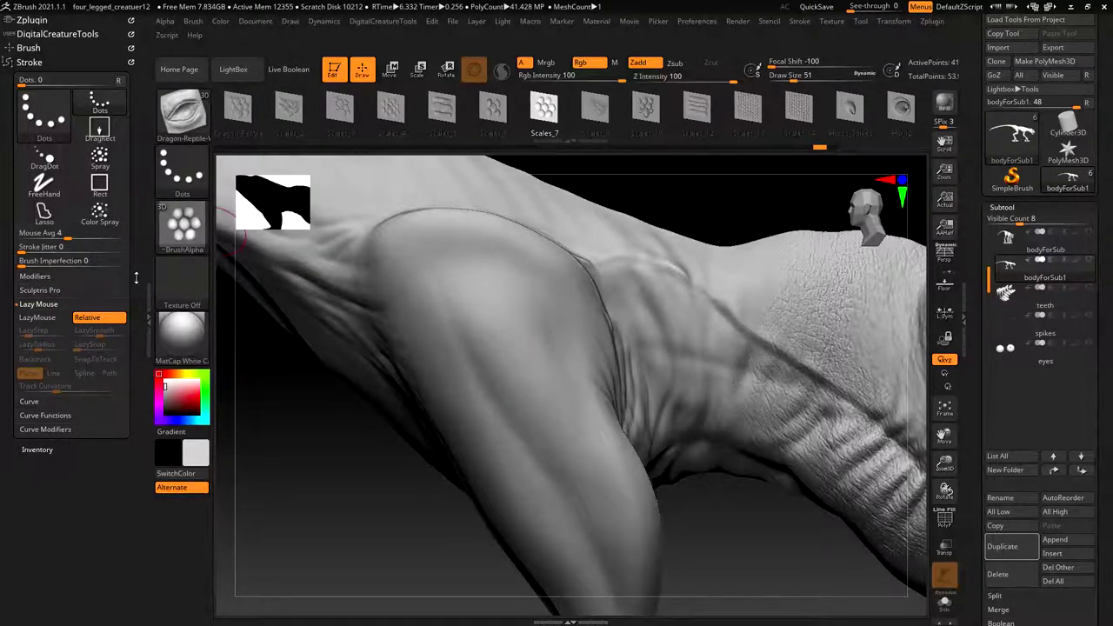
Step: Try larger Scales_7 dot strokes down the upper leg without LazyMouse, examine their overlap, and undo them
click(426, 270)
mouse_move(439, 309)
mouse_down()
mouse_move(561, 509)
mouse_move(598, 614)
mouse_up()
mouse_move(472, 266)
mouse_down()
mouse_move(594, 463)
mouse_move(615, 574)
mouse_up()
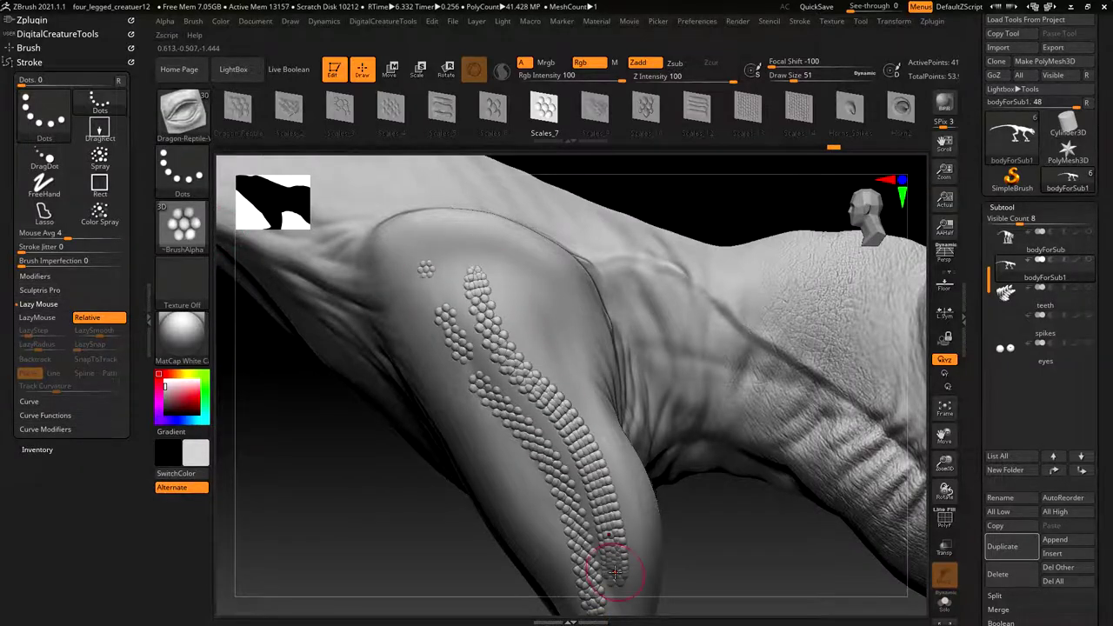
mouse_move(614, 378)
alt+right_down()
mouse_move(513, 161)
mouse_move(632, 292)
alt+right_up()
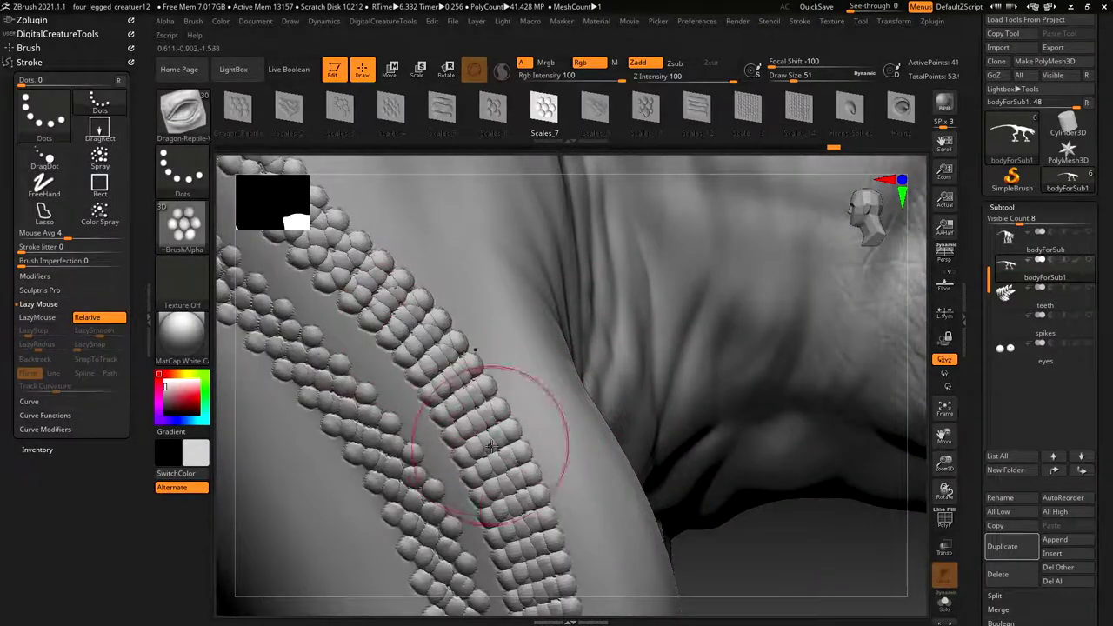
alt+right_drag(506, 439, 665, 389)
ctrl+right_drag(664, 390, 666, 290)
key(ctrl)
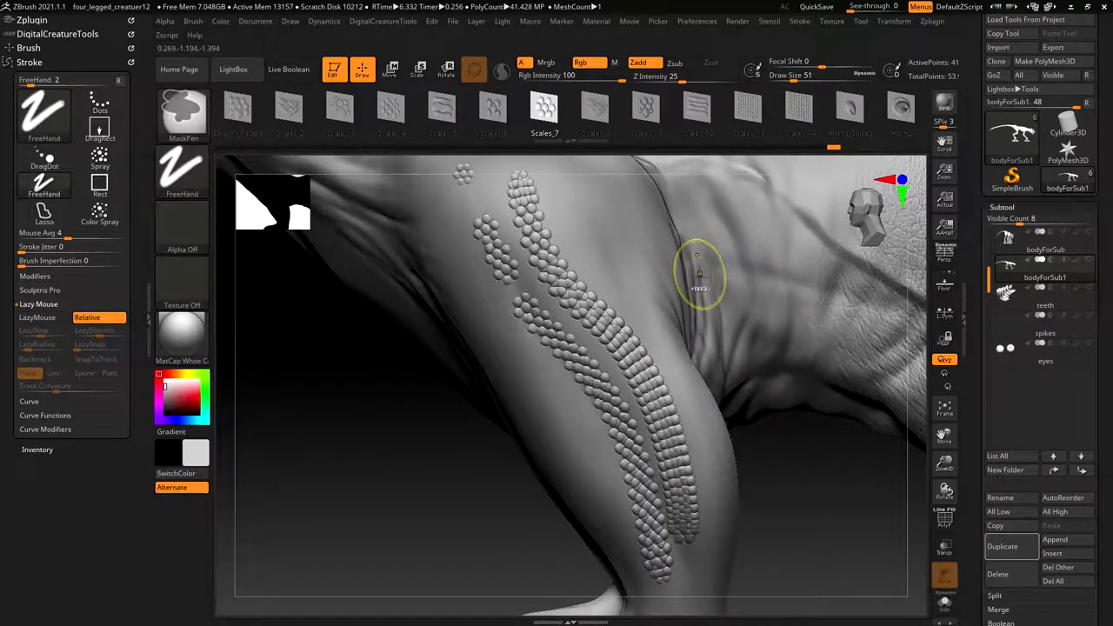
key(ctrl+z)
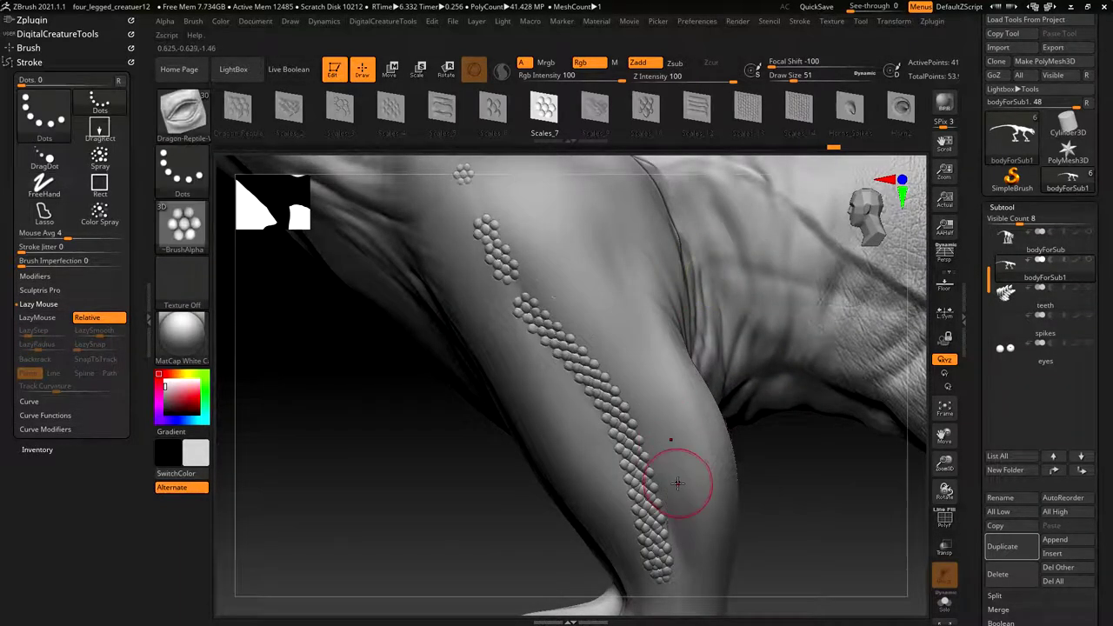
key(ctrl+z)
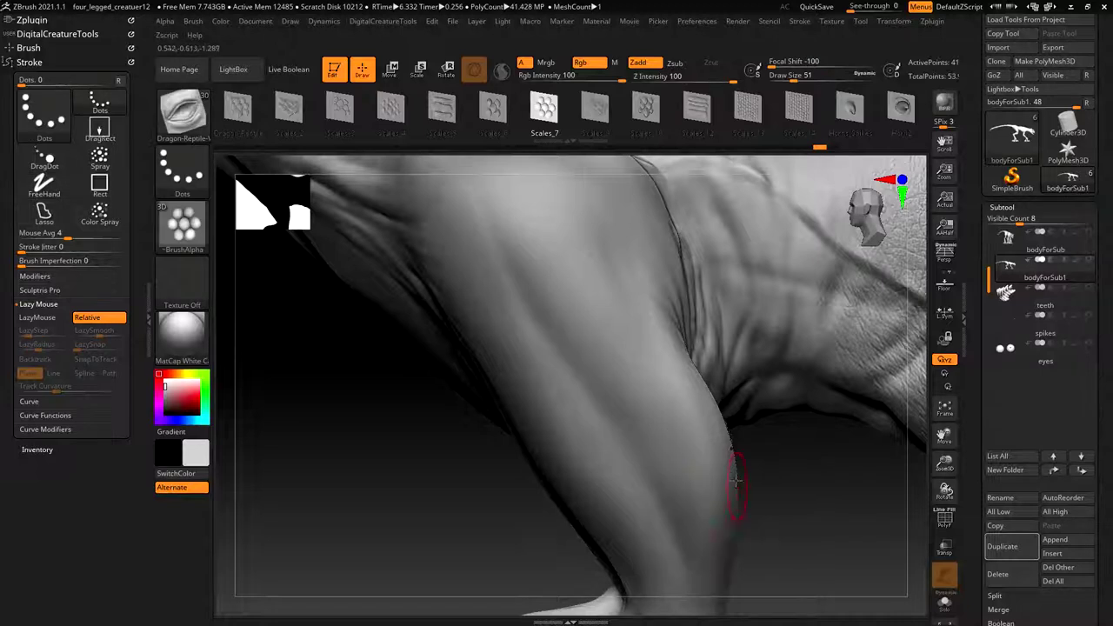
Step: Turn on LazyMouse for the Dragon-Reptile brush, adjust its LazyStep, and try a widely spaced scale stroke, undoing it
click(38, 318)
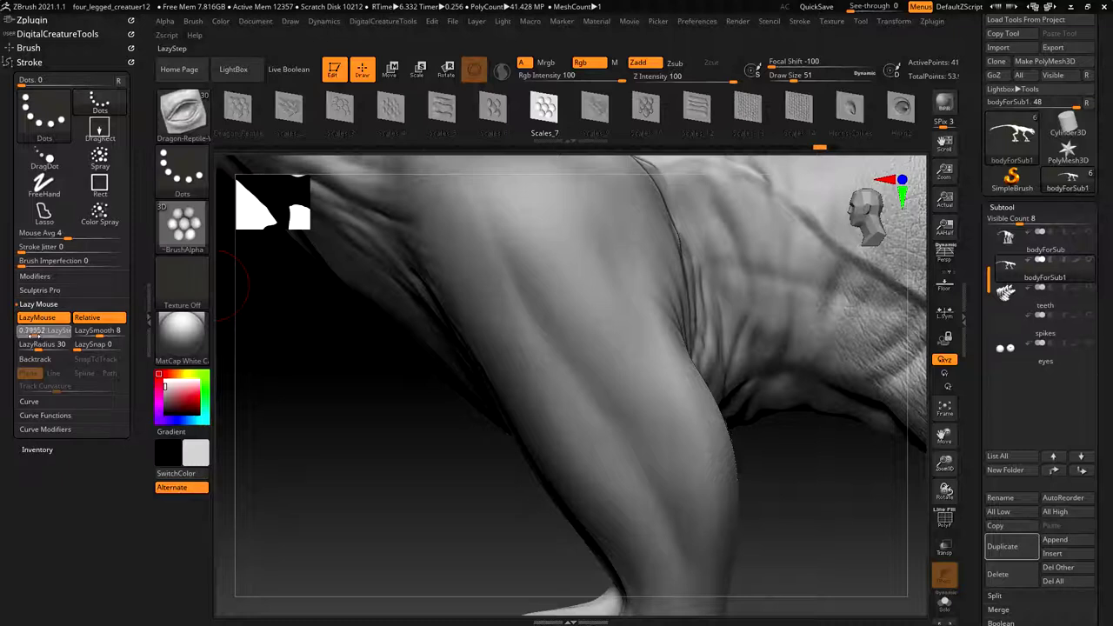
click(38, 332)
mouse_move(516, 304)
mouse_down()
mouse_move(609, 409)
mouse_move(706, 574)
mouse_move(709, 600)
mouse_up()
key(ctrl)
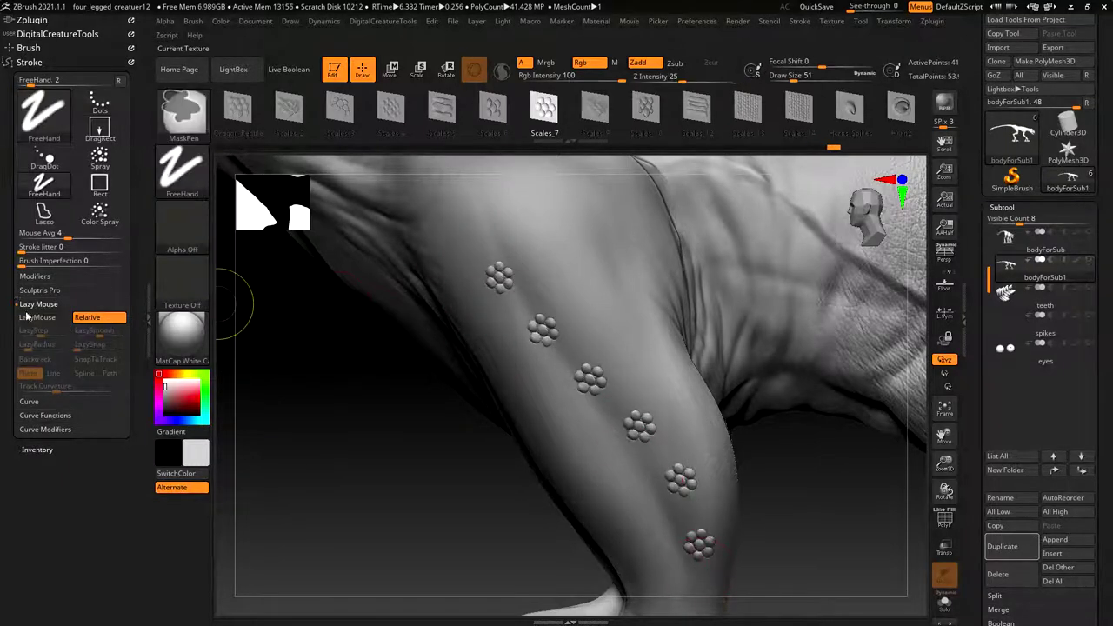
key(ctrl+z)
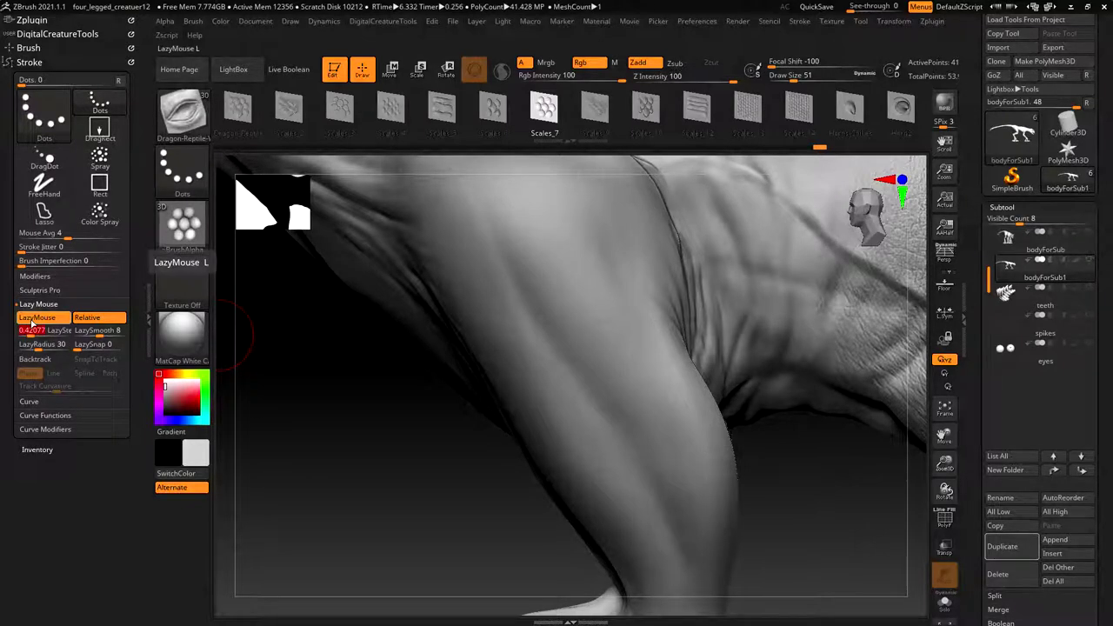
Step: Try scale strokes down the upper leg with LazyStep at 0.42077 and 0.6574, undoing each one
mouse_move(484, 228)
mouse_down()
mouse_move(621, 453)
mouse_move(663, 609)
mouse_up()
key(ctrl)
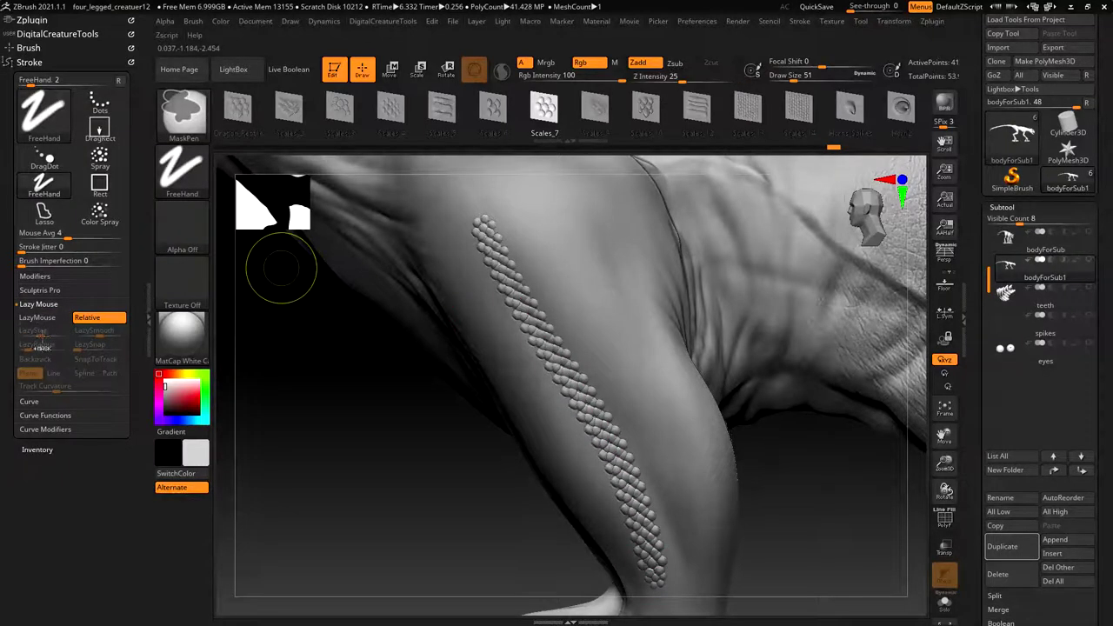
key(ctrl+z)
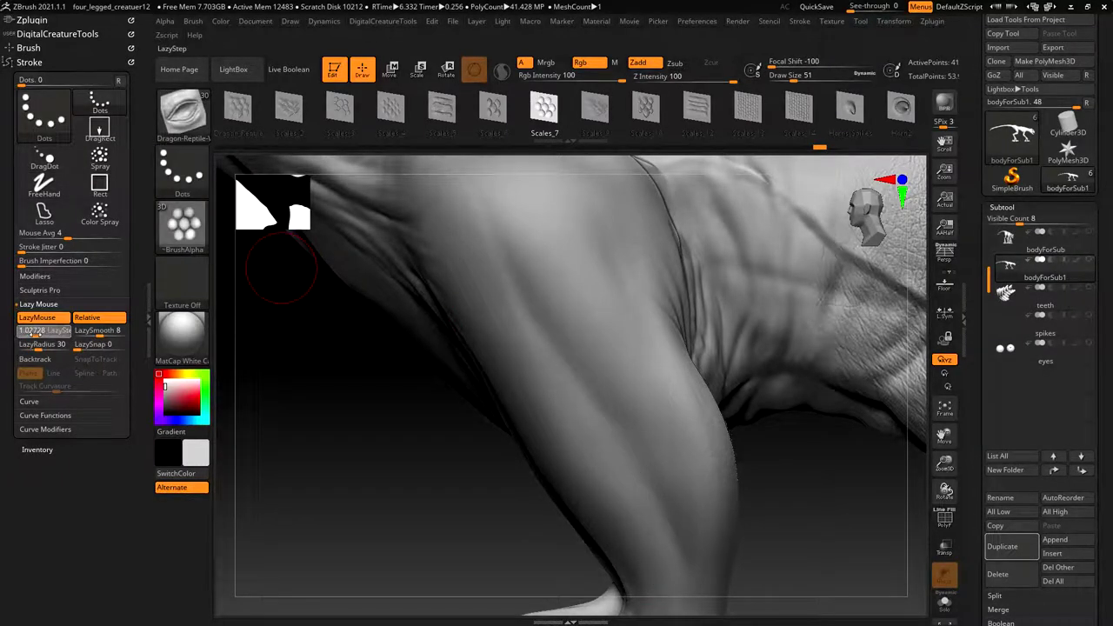
mouse_move(460, 221)
mouse_down()
mouse_move(512, 333)
mouse_move(658, 523)
mouse_move(683, 585)
mouse_up()
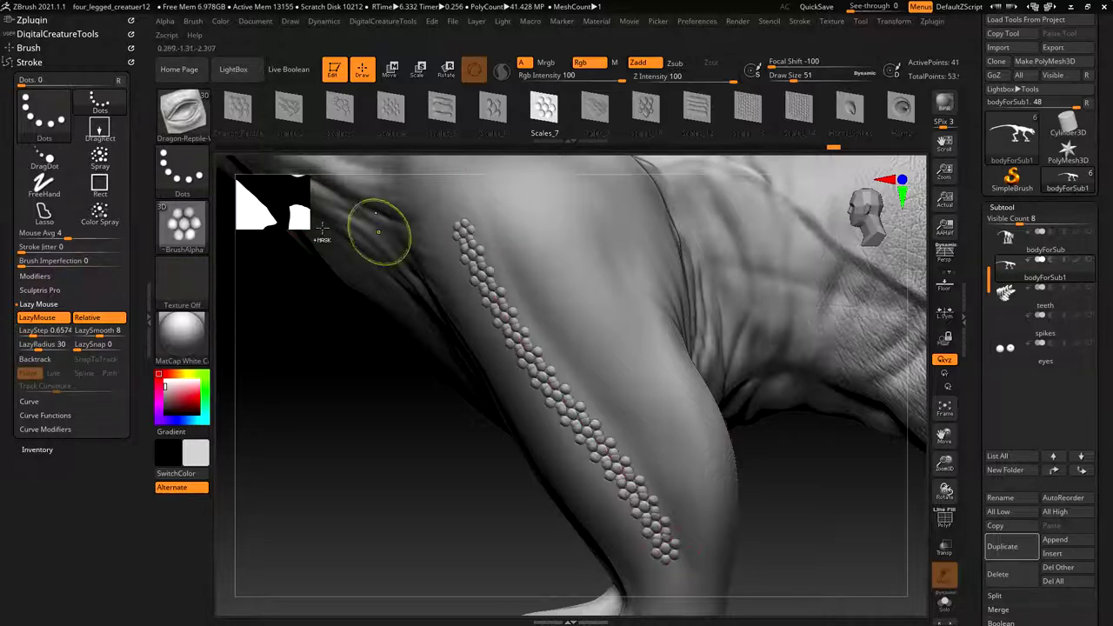
key(ctrl)
key(ctrl+z)
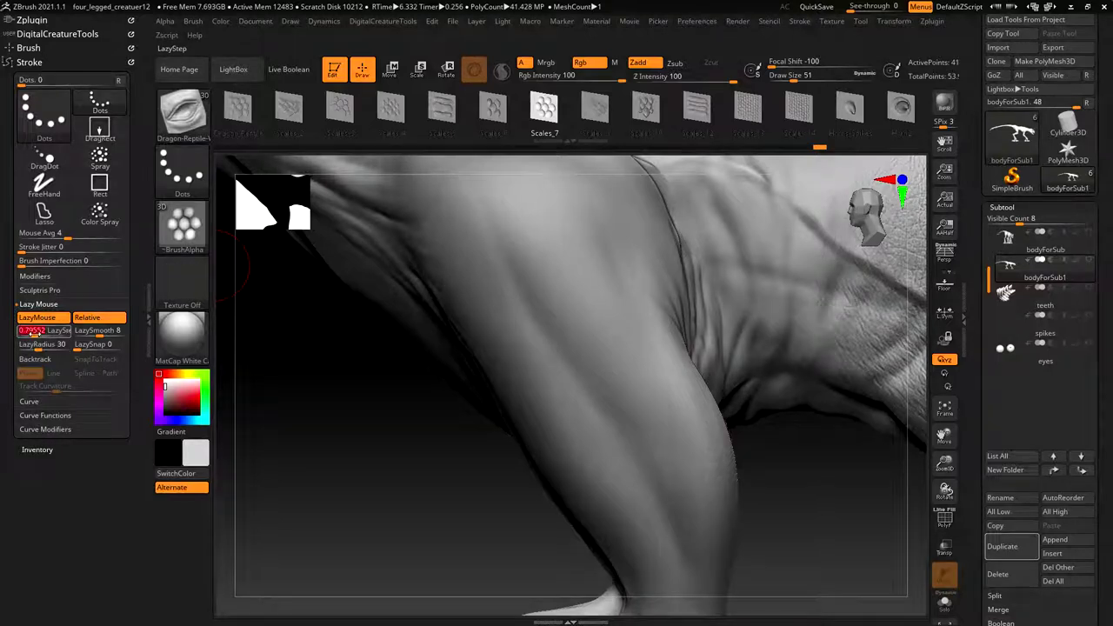
Step: Try a scale stroke with LazyStep at 0.7955, raise the Draw Size to 87, and undo the stroke
mouse_move(476, 277)
mouse_down()
mouse_move(609, 426)
mouse_move(694, 613)
mouse_up()
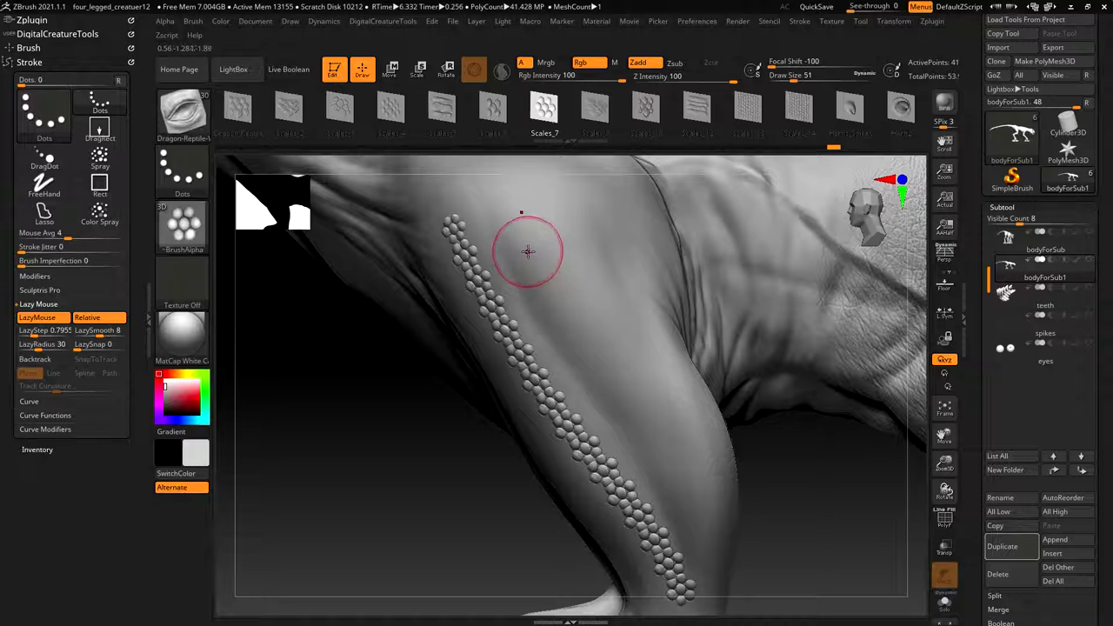
key(s)
drag(524, 253, 532, 257)
key(ctrl)
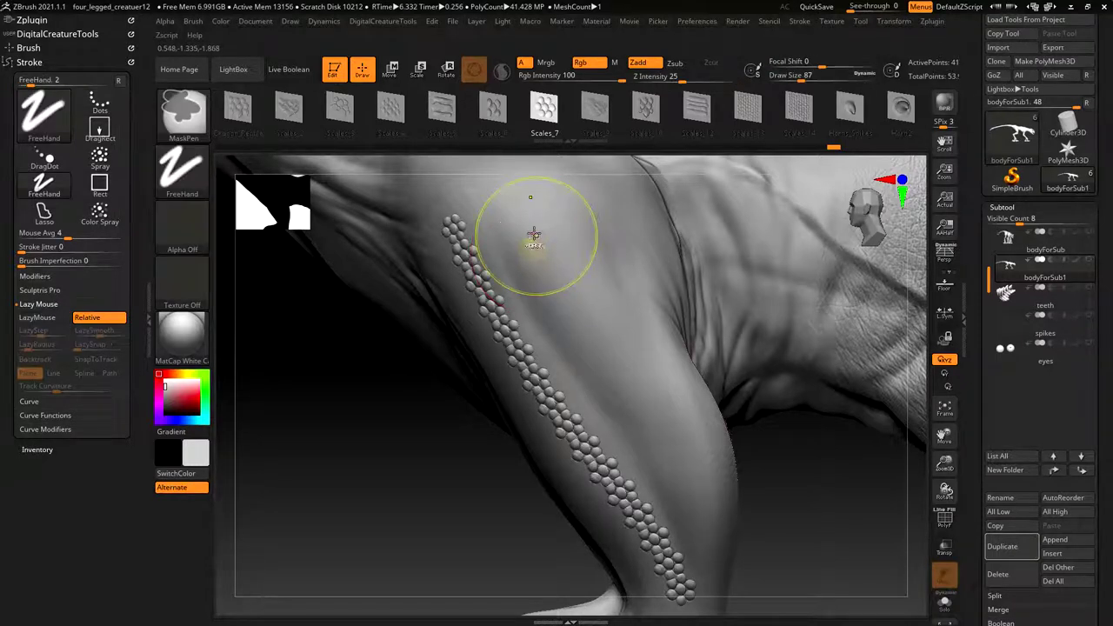
key(ctrl+z)
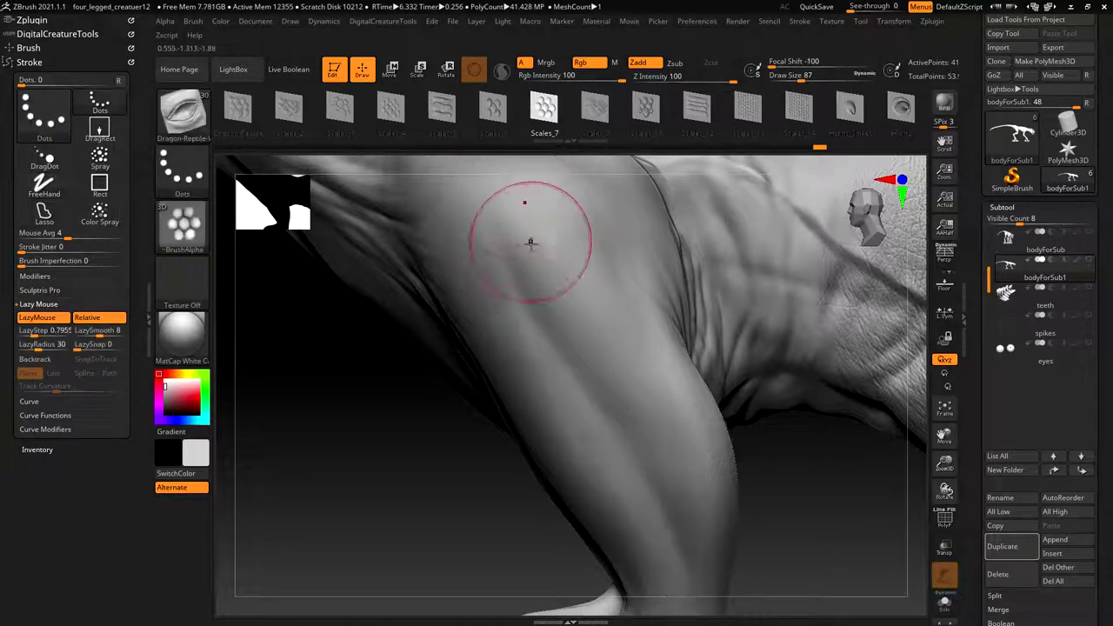
Step: Try a scale stroke down the upper leg at Draw Size 87, and undo it
mouse_move(497, 248)
mouse_down()
mouse_move(600, 383)
mouse_move(665, 500)
mouse_move(679, 600)
mouse_up()
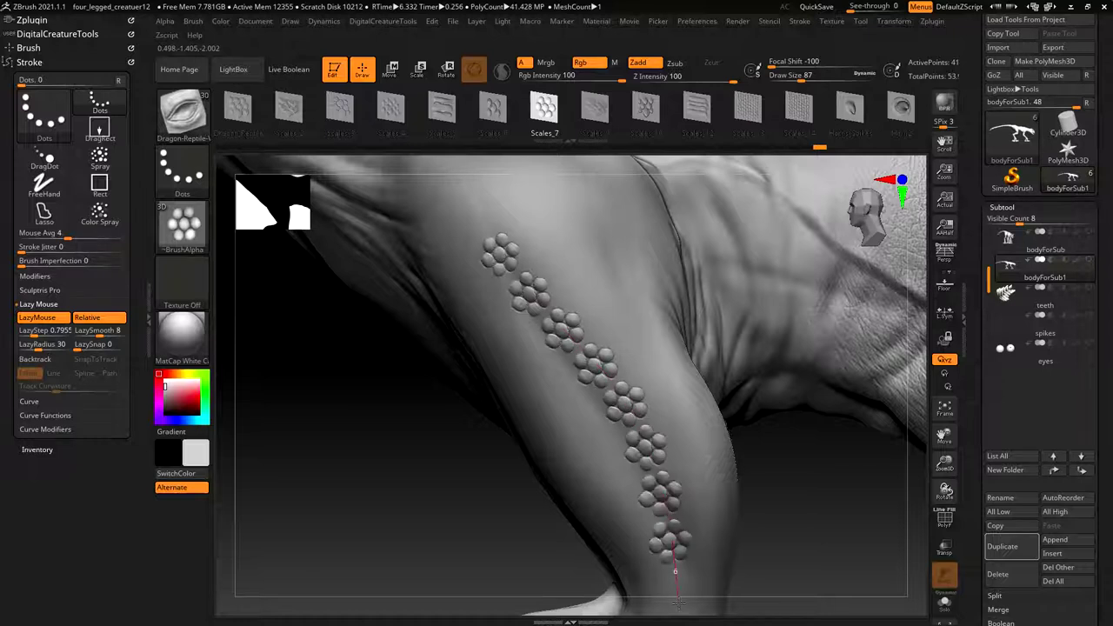
mouse_move(911, 245)
right_down()
mouse_move(817, 250)
mouse_move(856, 296)
mouse_move(847, 256)
right_up()
key(ctrl)
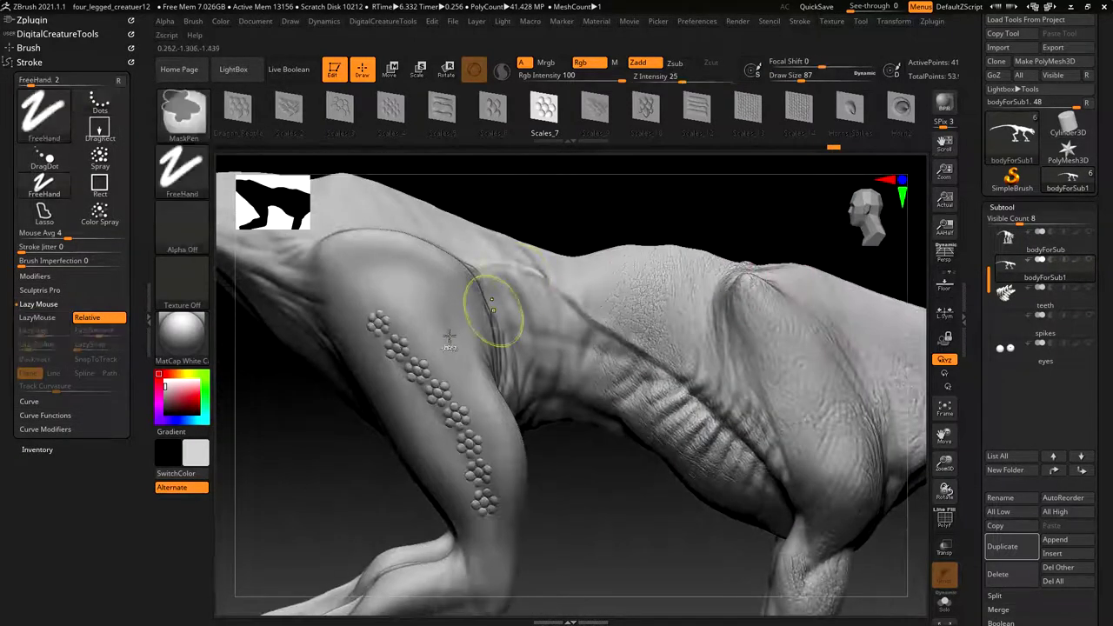
key(ctrl+z)
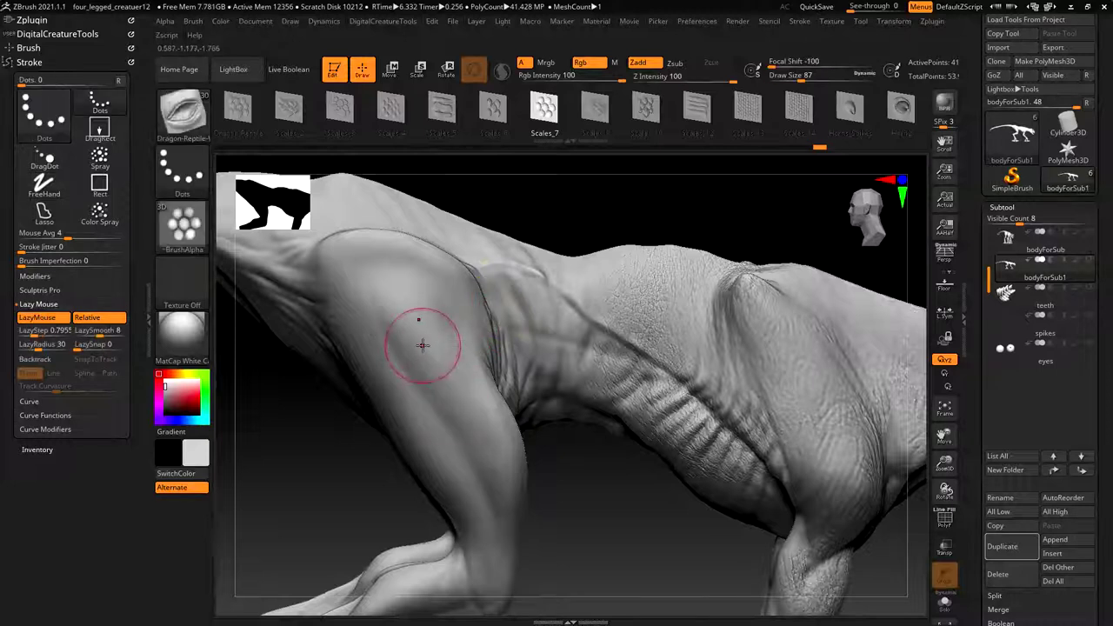
Step: Set the Draw Size to 68, try a scale stroke down the upper leg, and undo it
drag(387, 295, 451, 397)
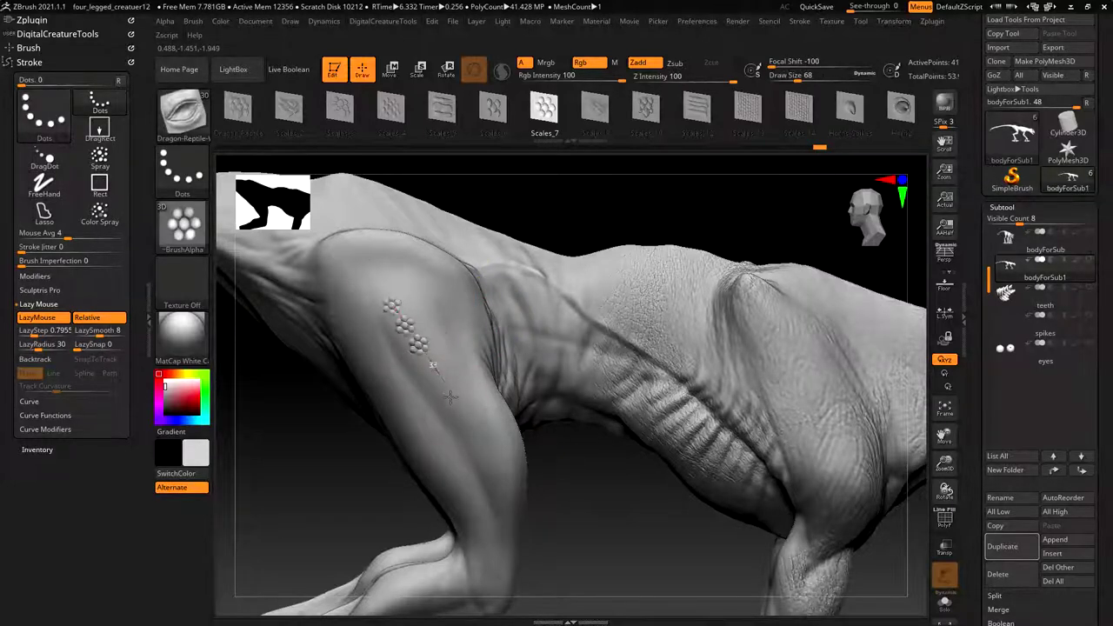
drag(491, 570, 492, 576)
key(ctrl)
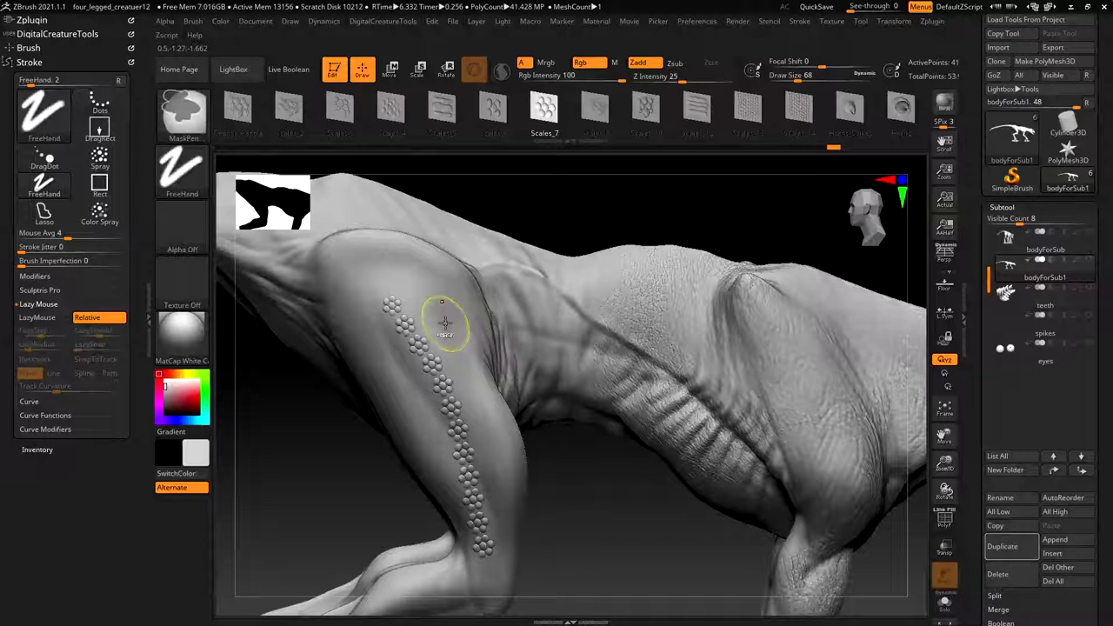
key(ctrl+z)
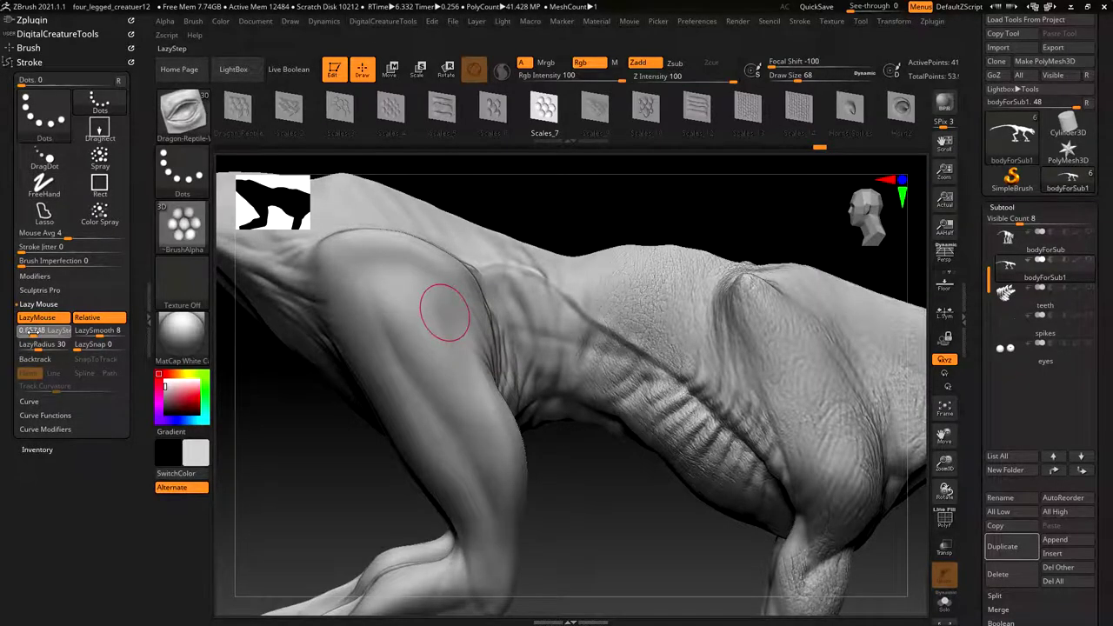
Step: Lay a scale stroke down the upper leg with LazyStep at 0.6574, and set LazyStep to 0.7
mouse_move(366, 297)
mouse_down()
mouse_move(446, 453)
mouse_move(494, 592)
mouse_up()
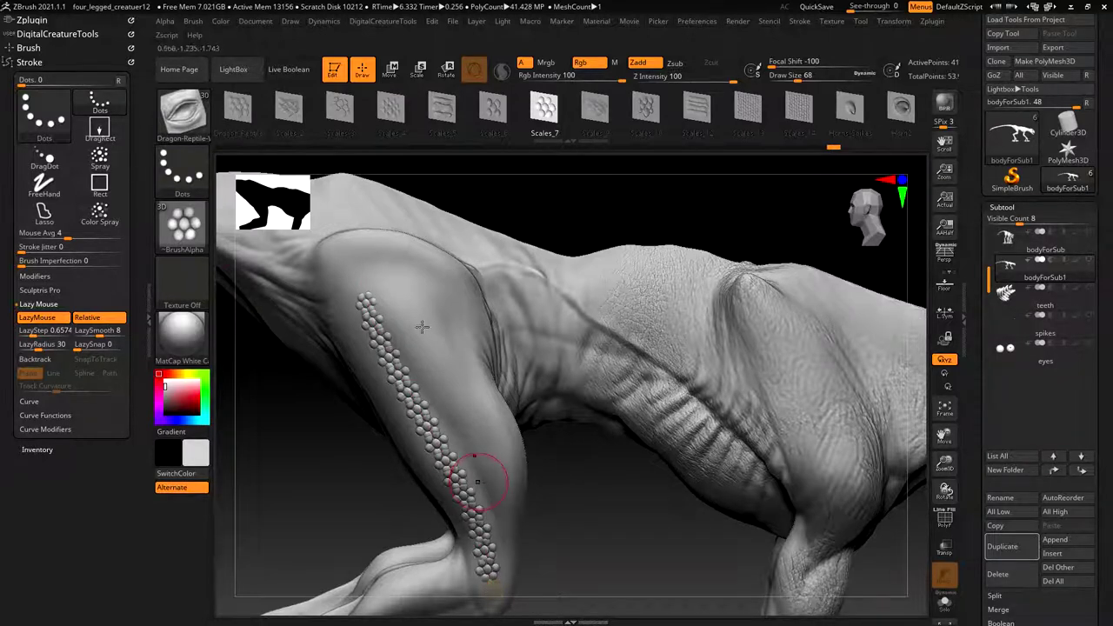
click(61, 331)
key(BackSpace)
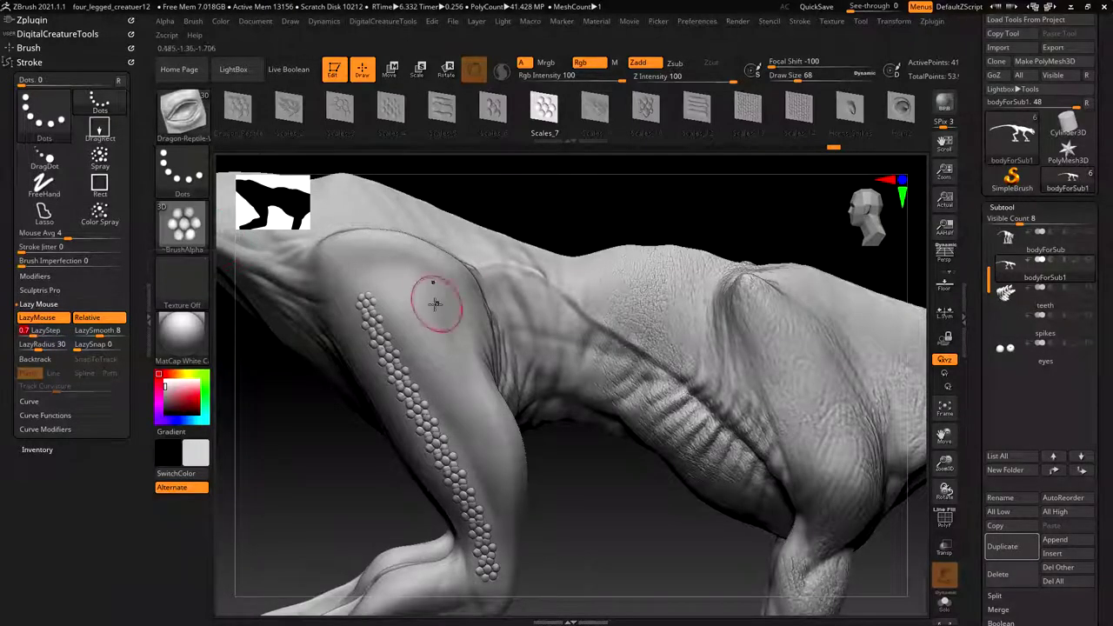
key(ctrl)
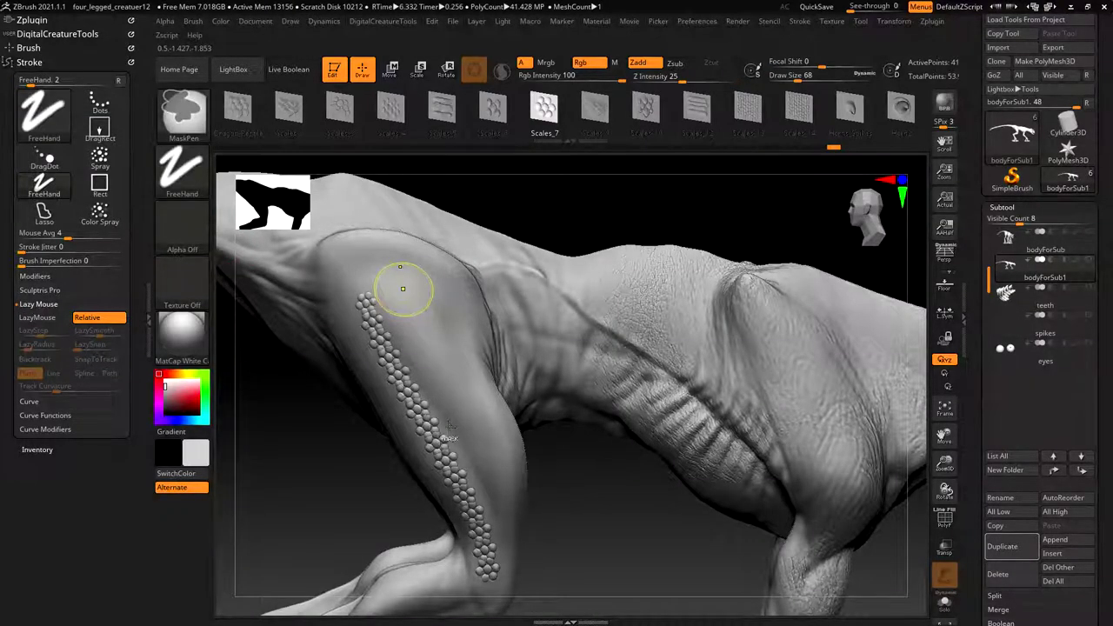
Step: Replace the scale stroke down the upper leg using LazyStep 0.7, and set LazyStep to 0.71
key(ctrl+z)
mouse_move(356, 304)
mouse_down()
mouse_move(430, 425)
mouse_move(511, 607)
mouse_up()
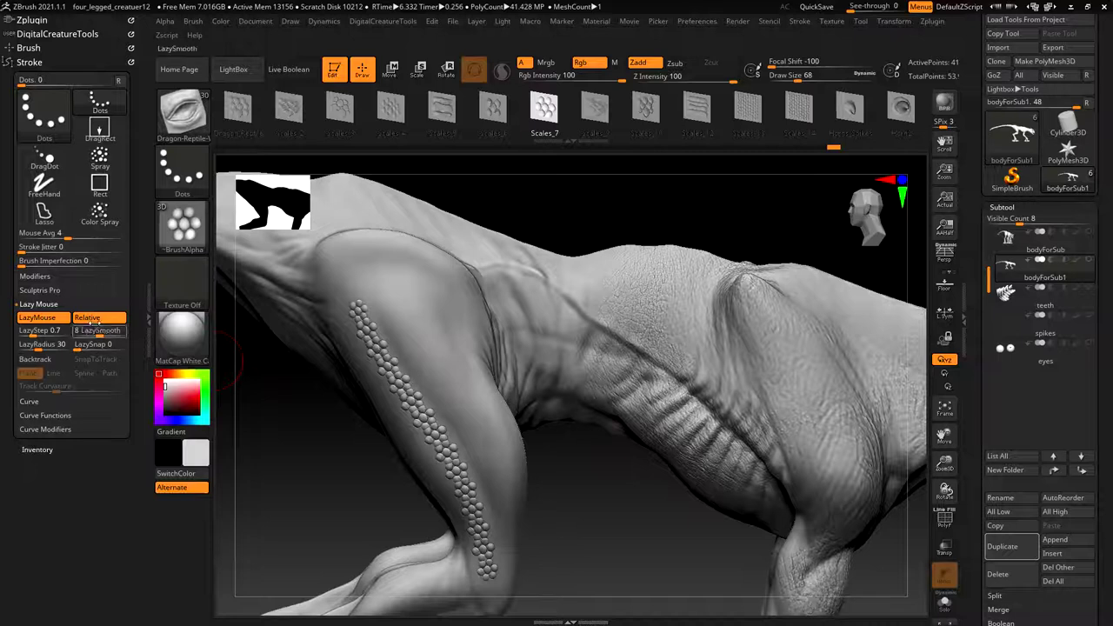
drag(47, 330, 66, 330)
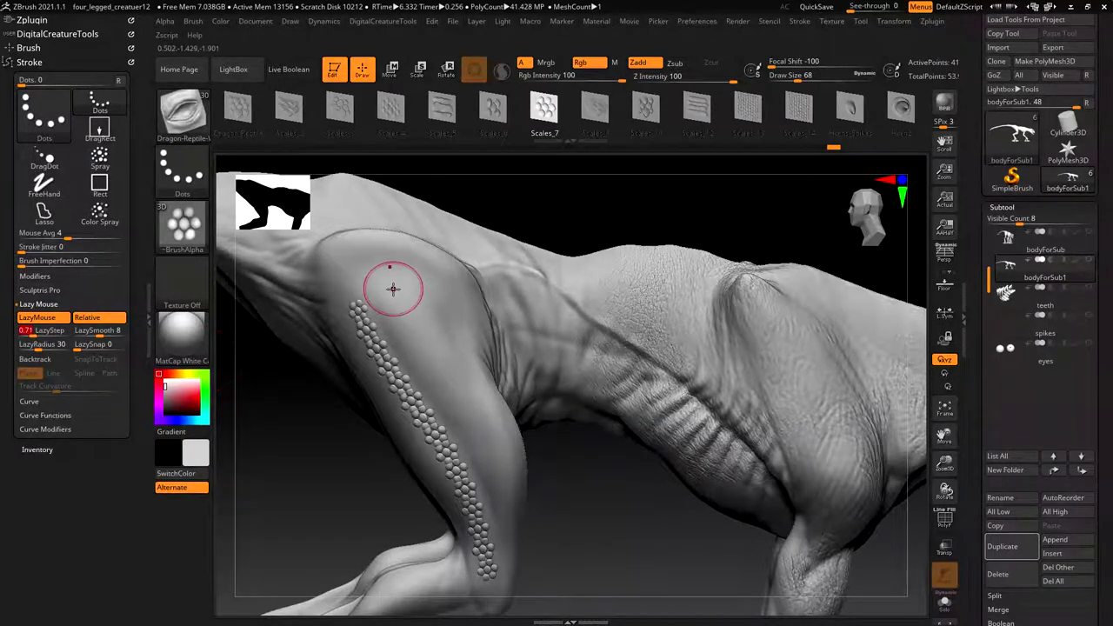
Step: Try a second, parallel scale stroke down the upper leg, and undo both leg strokes
drag(388, 290, 467, 416)
drag(500, 480, 506, 504)
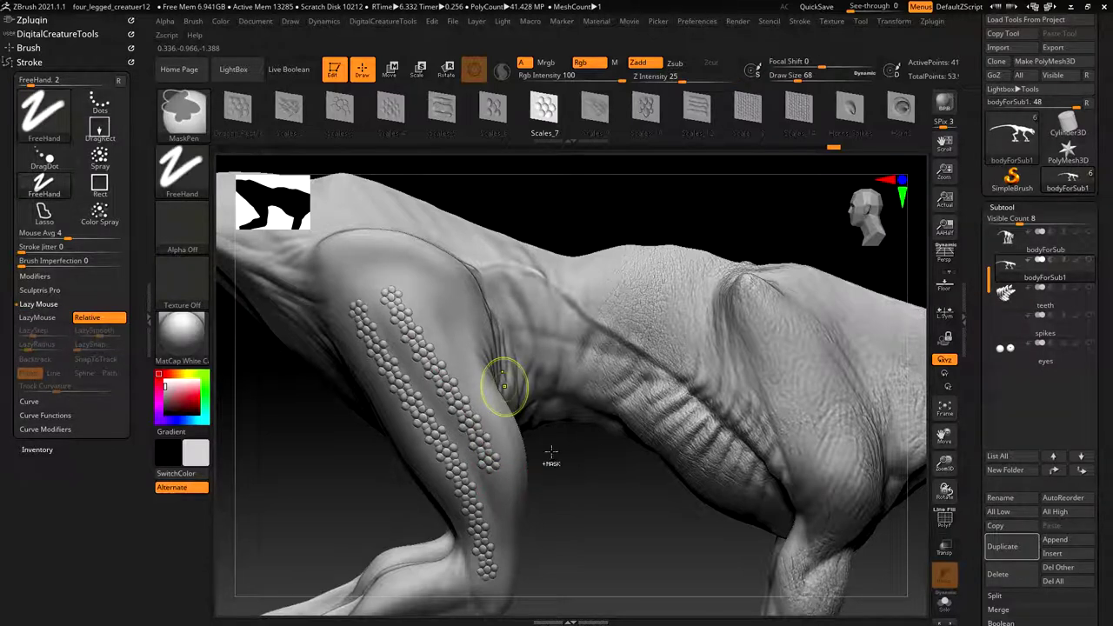
key(ctrl+z)
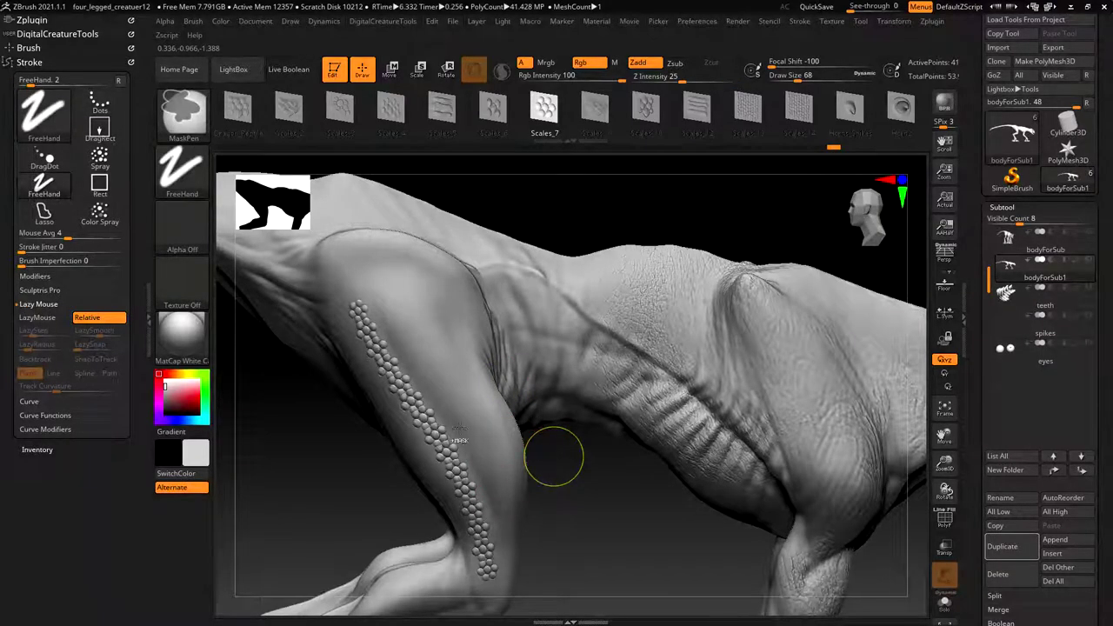
key(ctrl+z)
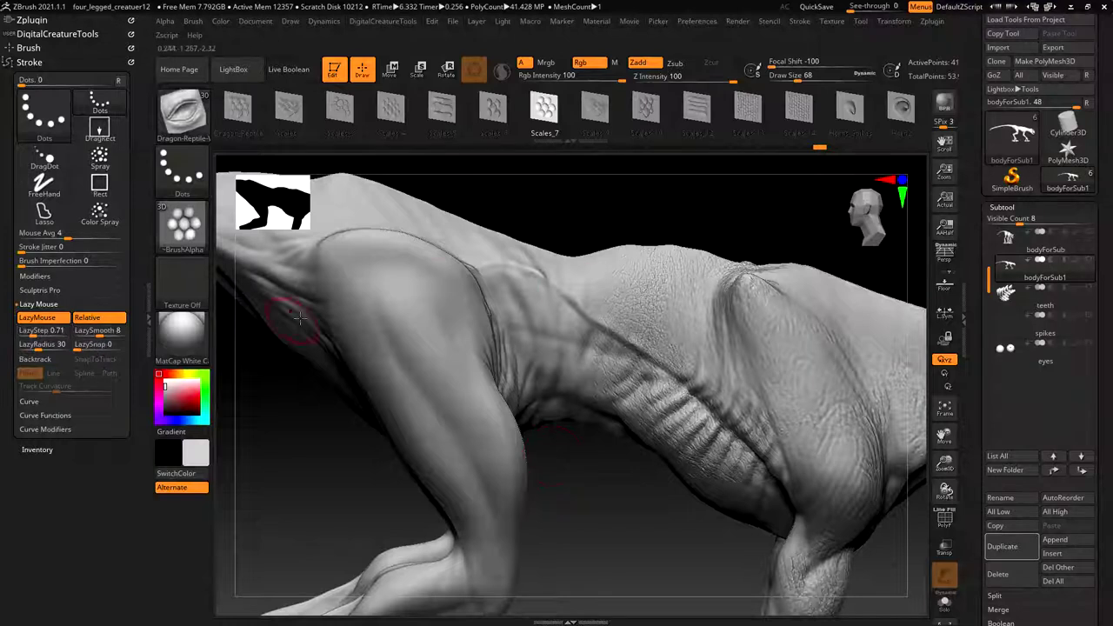
Step: Try a scale stroke below the eye and along the snout at Draw Size 68, and undo it
alt+right_drag(774, 326, 571, 299)
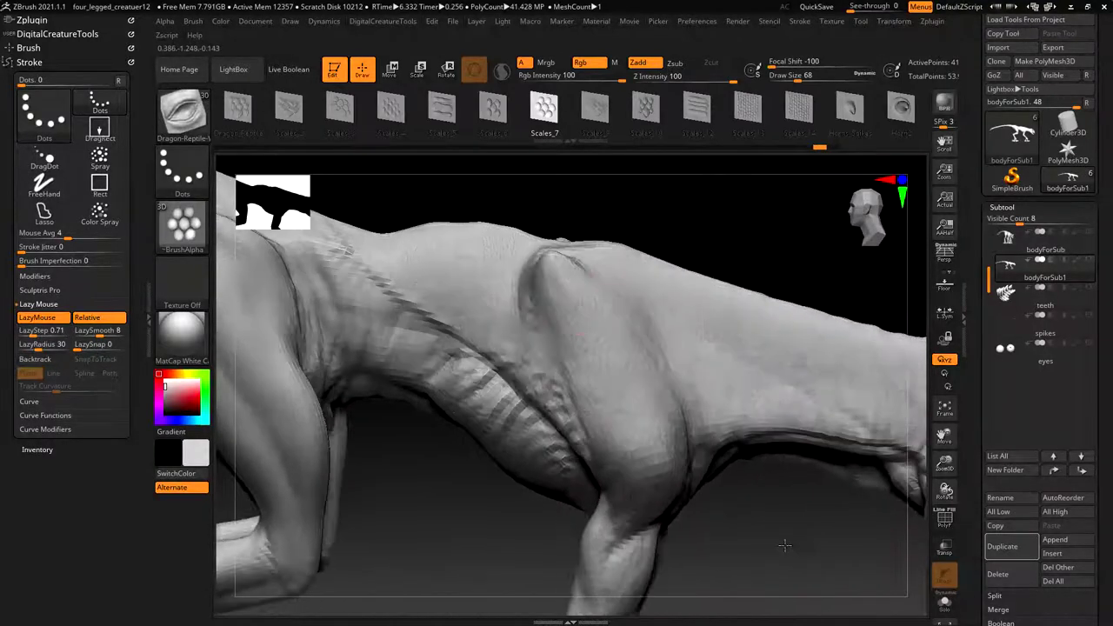
drag(789, 547, 797, 490)
alt+right_drag(749, 346, 507, 283)
drag(742, 565, 743, 547)
mouse_move(787, 352)
alt+right_down()
mouse_move(657, 323)
mouse_move(676, 405)
alt+right_up()
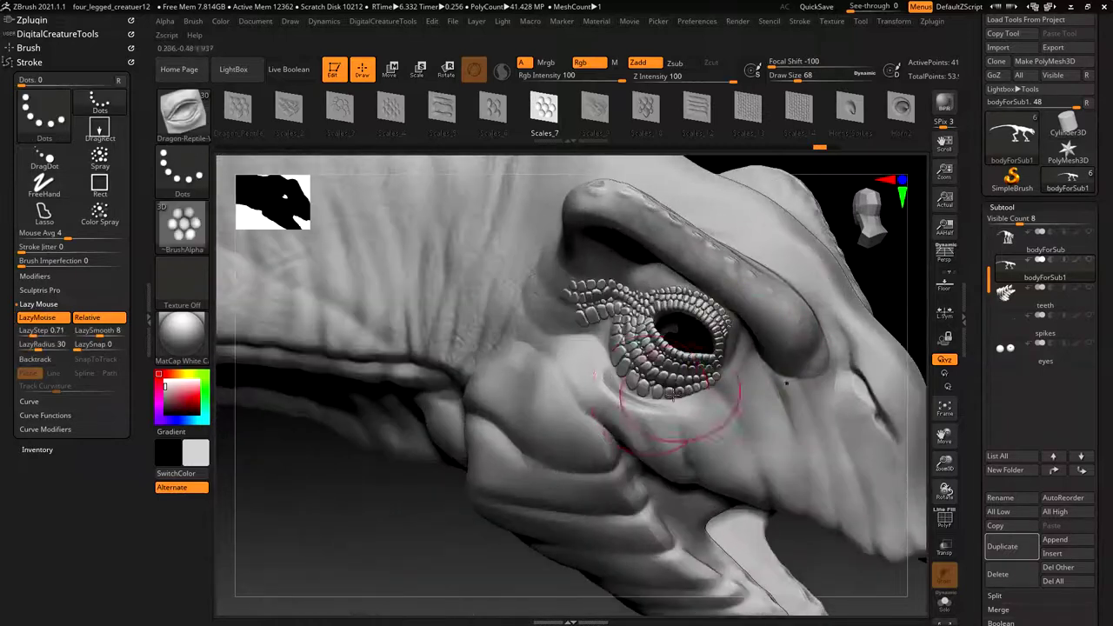
mouse_move(593, 374)
mouse_down()
mouse_move(656, 432)
mouse_move(726, 439)
mouse_move(809, 422)
mouse_move(844, 504)
mouse_move(905, 522)
mouse_up()
key(ctrl)
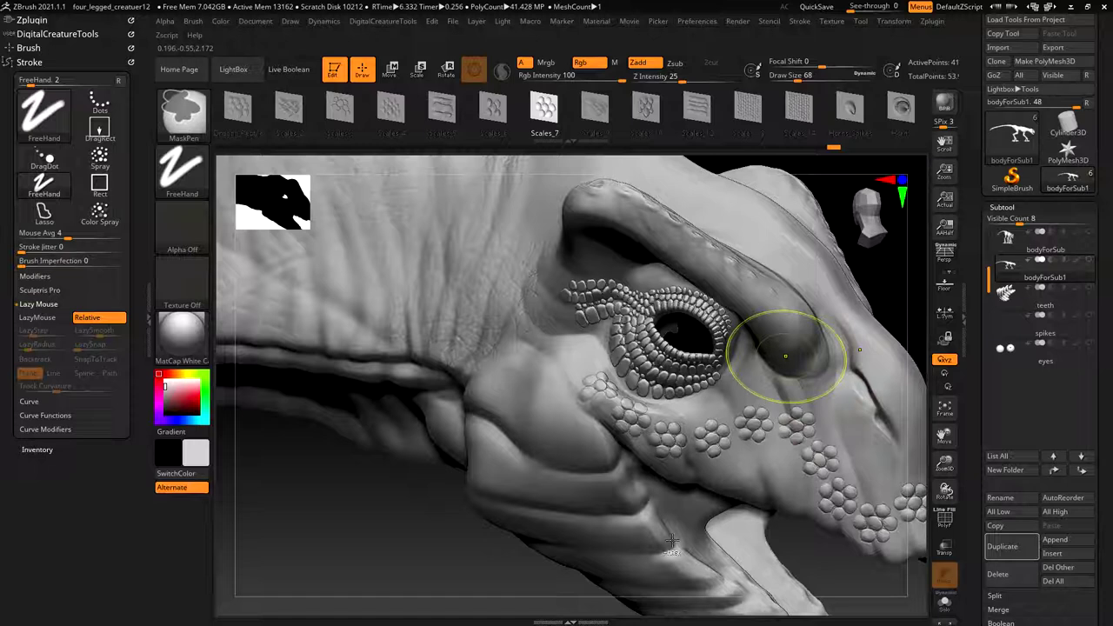
key(ctrl+z)
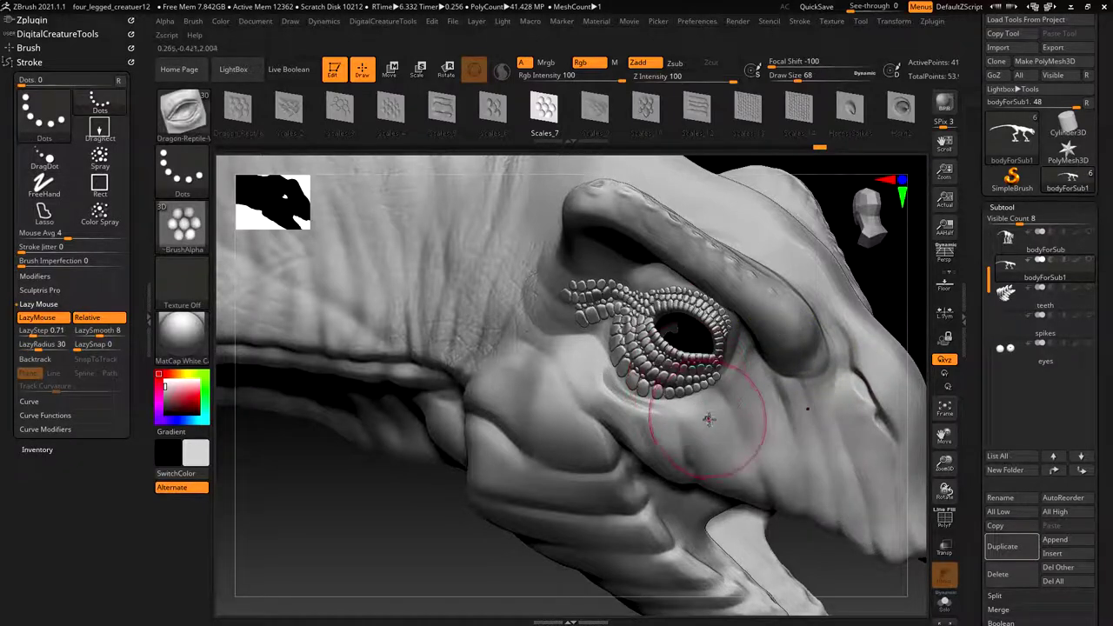
Step: Set the Draw Size to 33 and lay adjoining scale strokes down the cheek below the eye
mouse_move(729, 491)
mouse_down()
mouse_move(737, 513)
mouse_move(768, 513)
mouse_up()
mouse_move(735, 417)
mouse_down()
mouse_move(701, 356)
mouse_move(801, 520)
mouse_up()
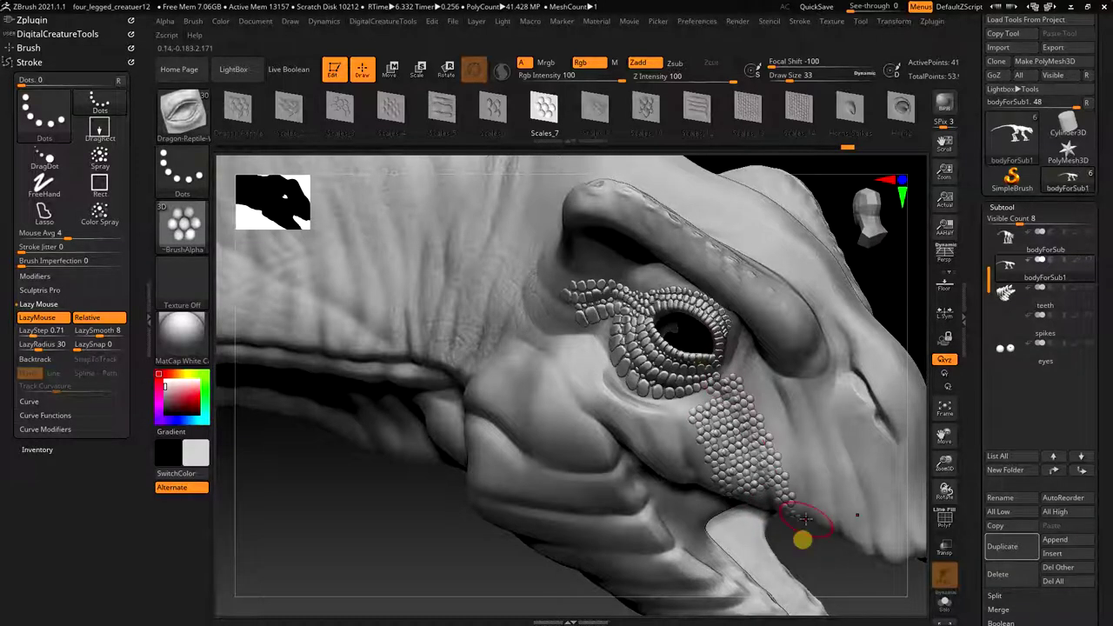
drag(770, 416, 722, 326)
drag(816, 561, 839, 561)
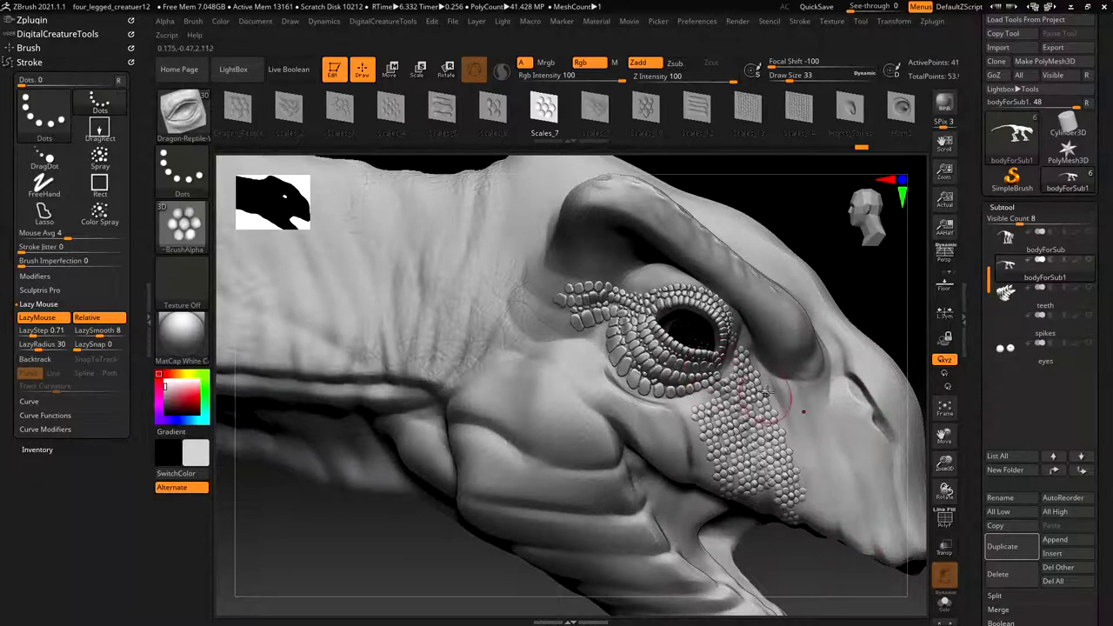
Step: Undo all the scale strokes on the cheek below the eye
key(ctrl)
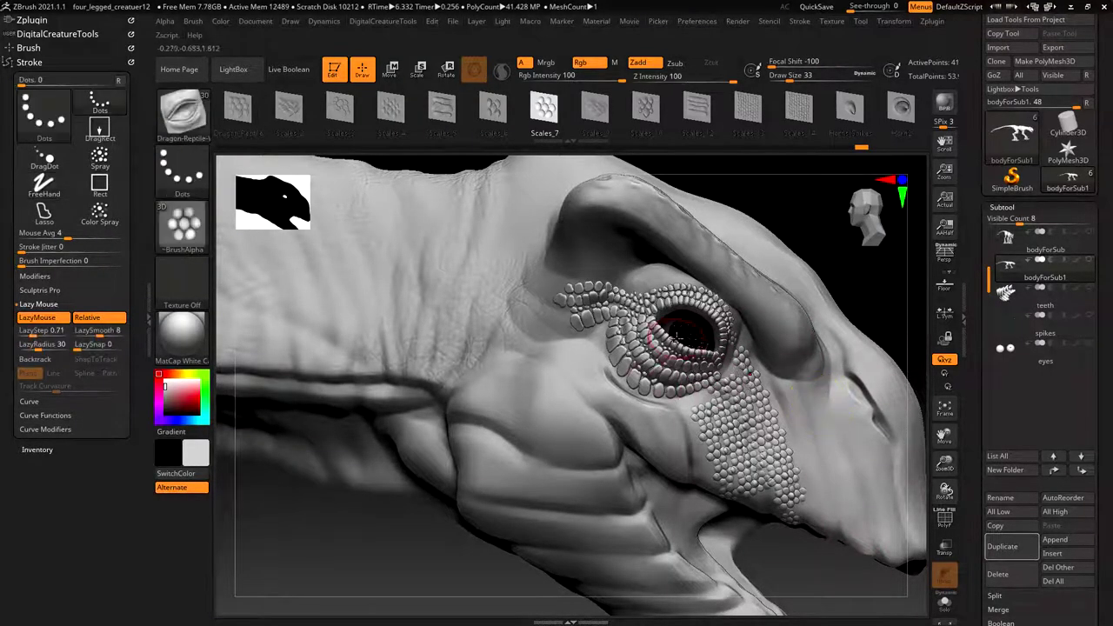
key(ctrl)
key(ctrl+z)
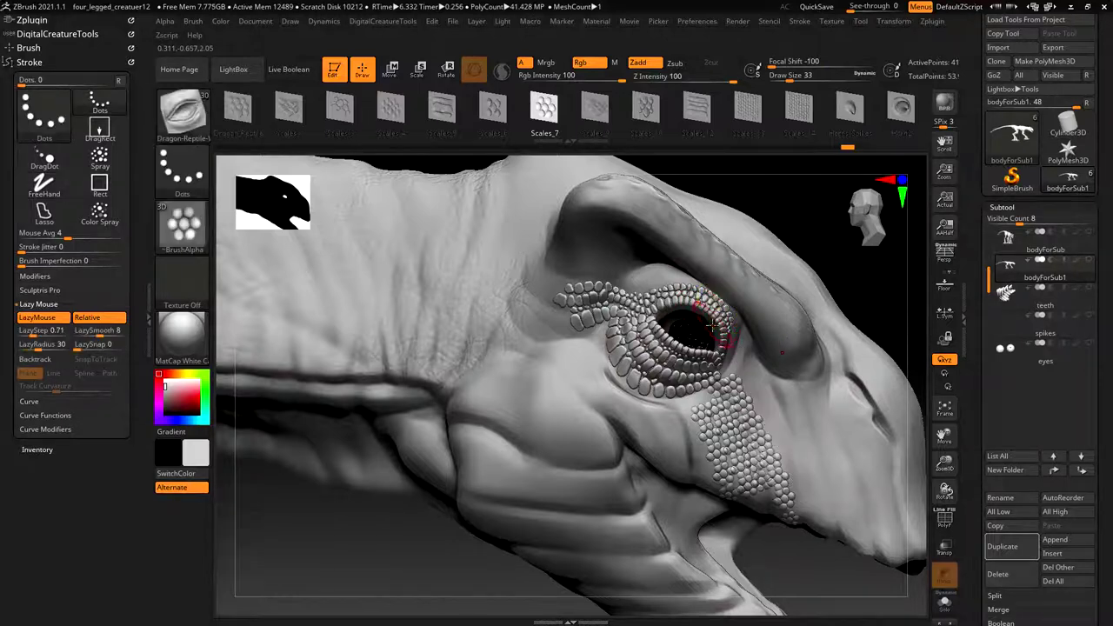
key(ctrl)
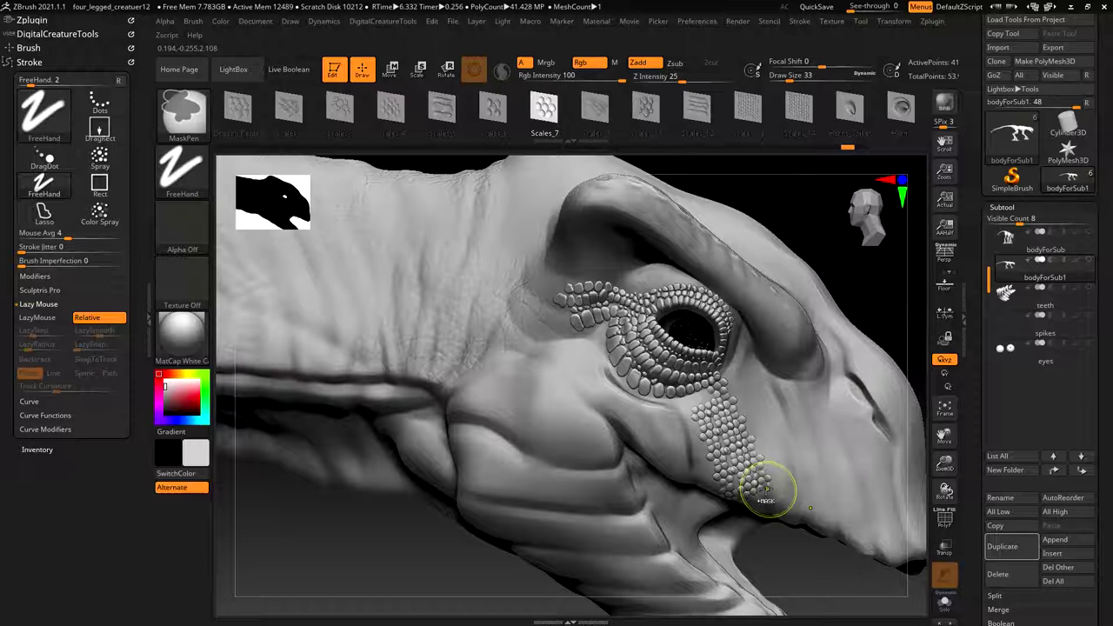
key(ctrl+z)
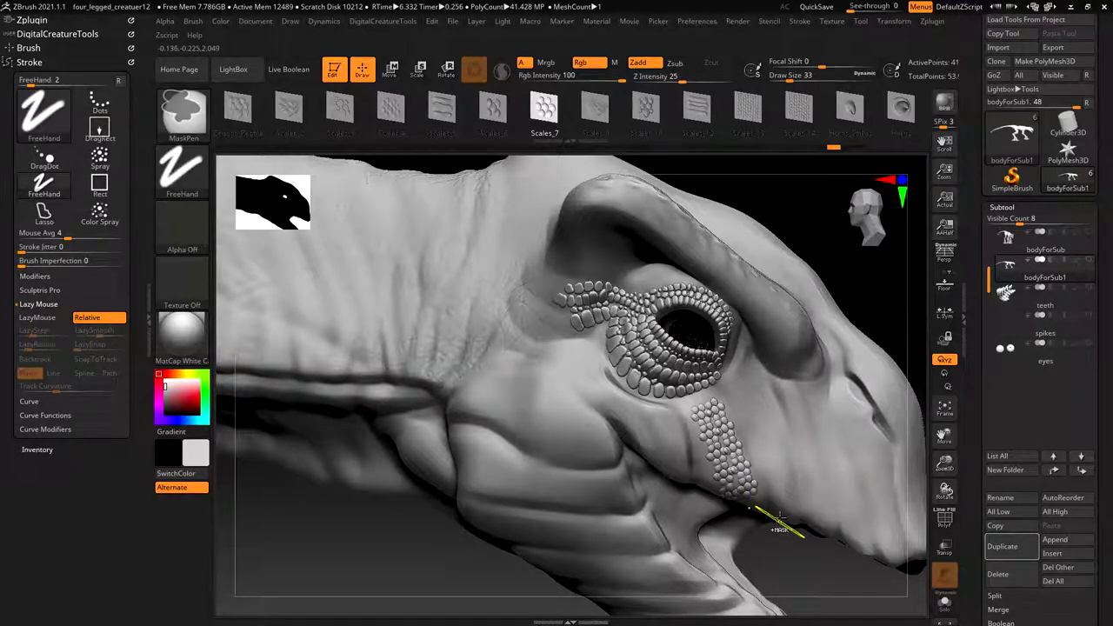
key(ctrl+z)
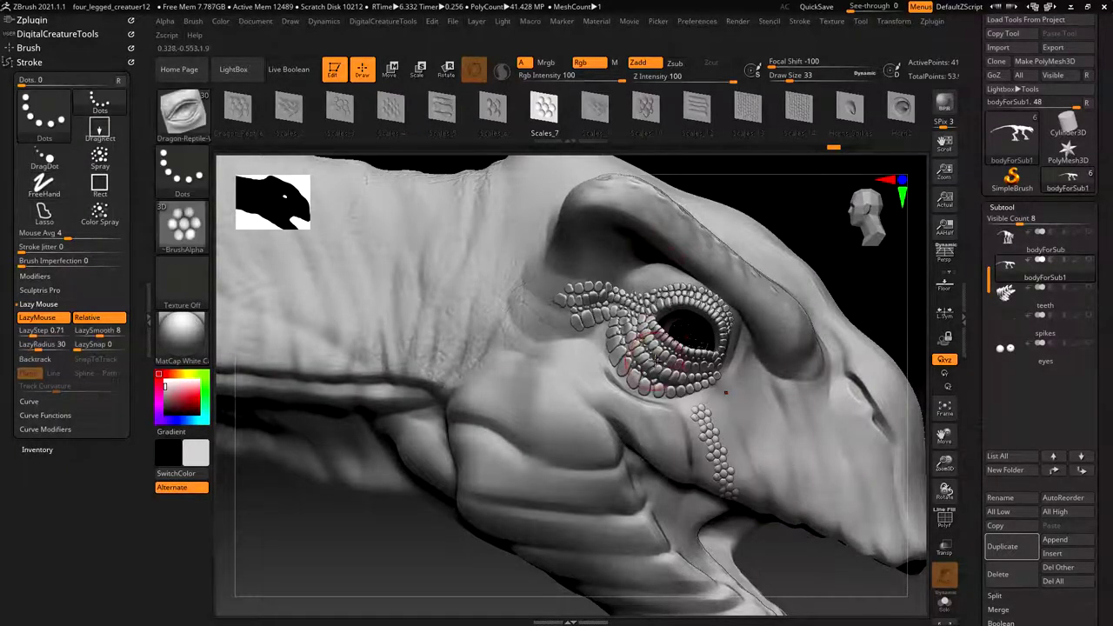
key(ctrl+z)
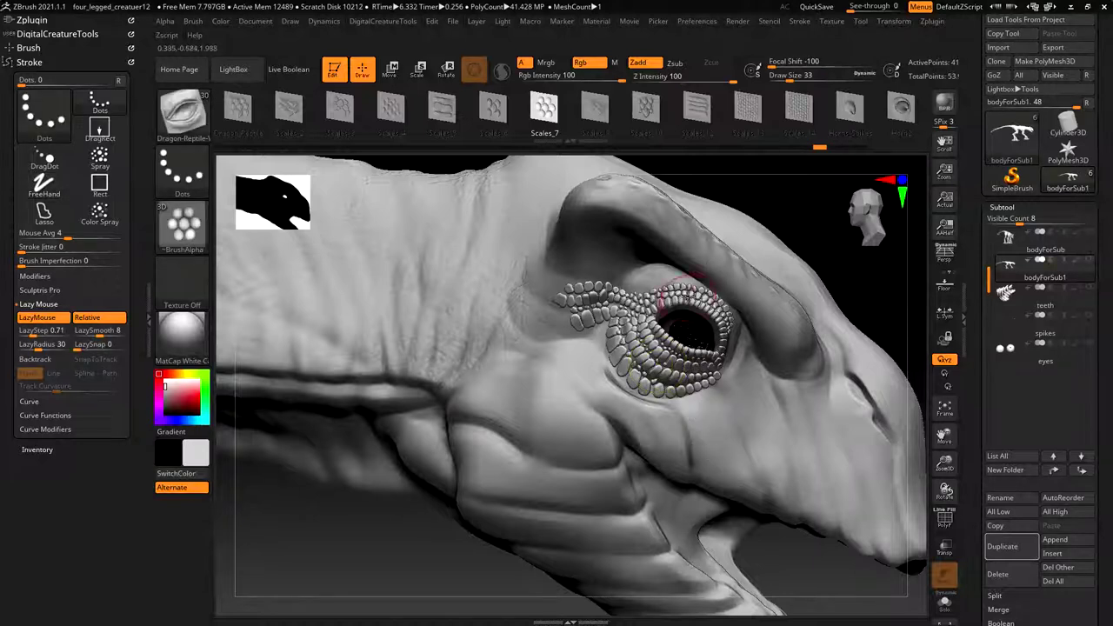
Step: Mask the existing scales around the eye, and cover the cheek and snout with adjoining scale strokes at Draw Size 39
mouse_move(650, 334)
ctrl+mouse_down()
mouse_move(674, 374)
mouse_move(628, 346)
mouse_move(717, 361)
mouse_move(722, 344)
mouse_move(687, 291)
mouse_move(659, 353)
mouse_move(582, 303)
ctrl+mouse_up()
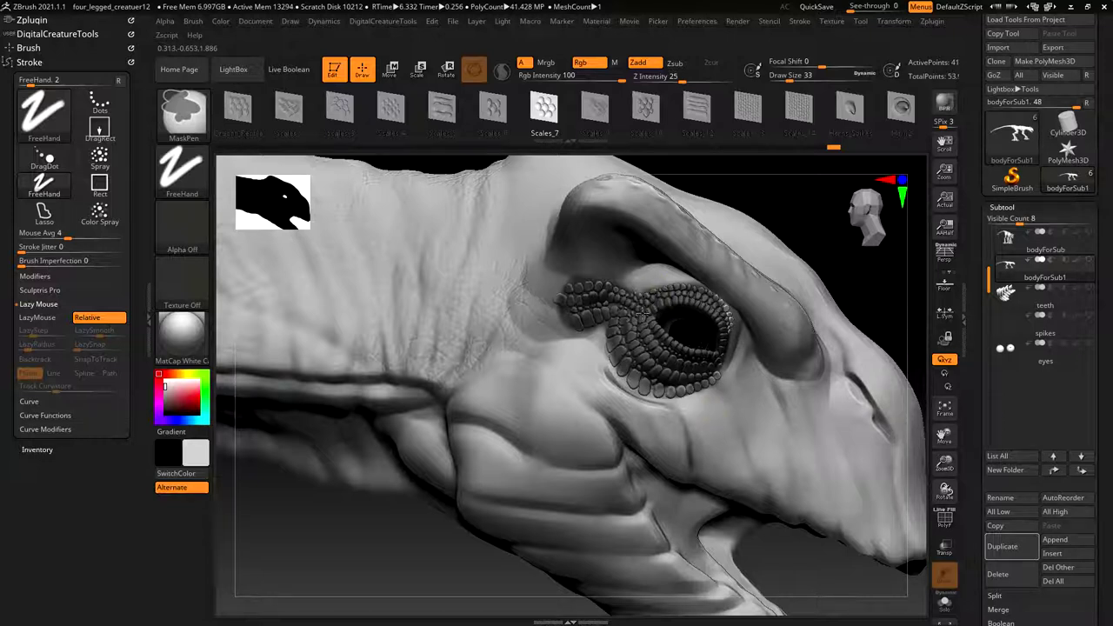
key(s)
drag(711, 427, 740, 520)
drag(721, 438, 705, 374)
drag(771, 530, 794, 569)
mouse_move(778, 508)
mouse_down()
mouse_move(706, 316)
mouse_move(816, 565)
mouse_move(768, 375)
mouse_move(729, 293)
mouse_move(794, 415)
mouse_move(837, 552)
mouse_move(818, 400)
mouse_move(791, 318)
mouse_move(883, 521)
mouse_move(804, 300)
mouse_move(844, 413)
mouse_up()
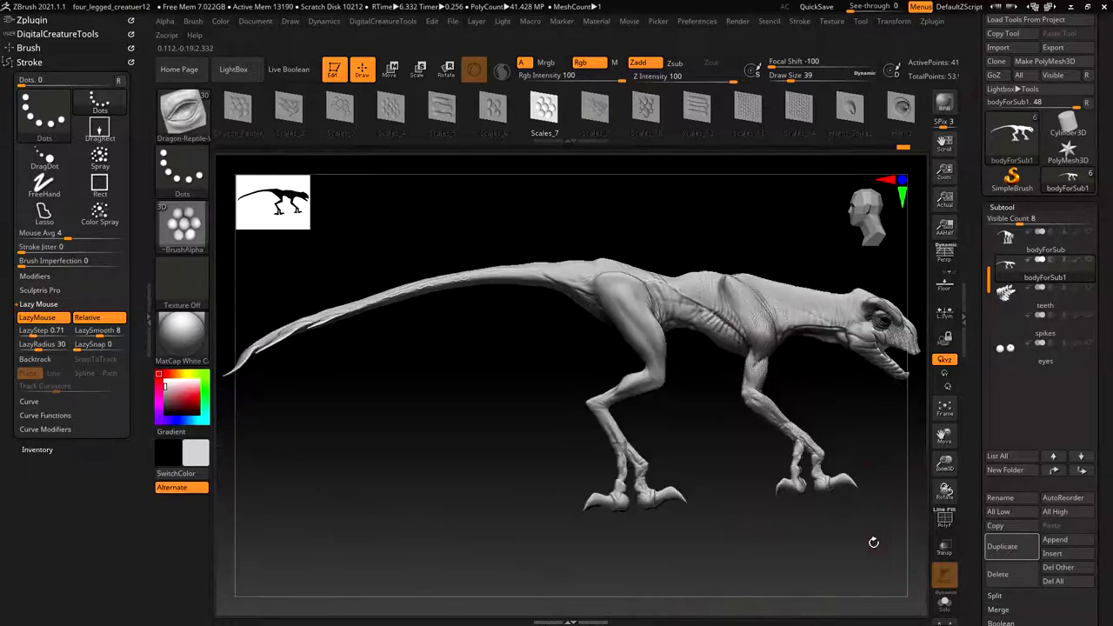
Step: Set the Draw Size to 54, try a scale stroke from the cheek fold up behind the eye, and undo it
alt+right_drag(868, 452, 355, 510)
alt+right_drag(656, 345, 434, 492)
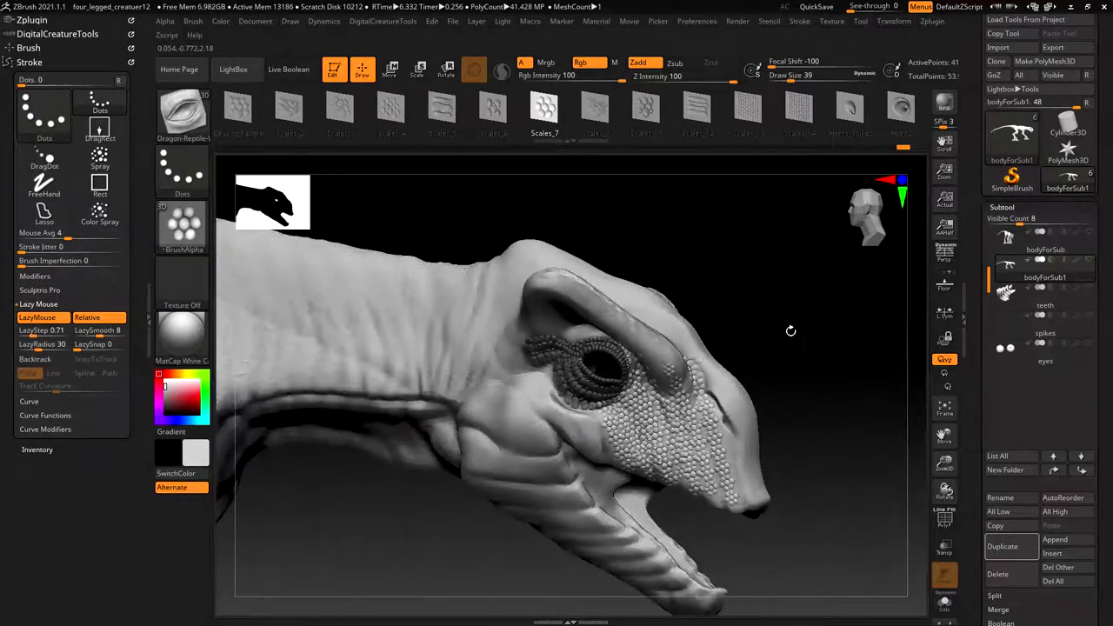
key(ctrl)
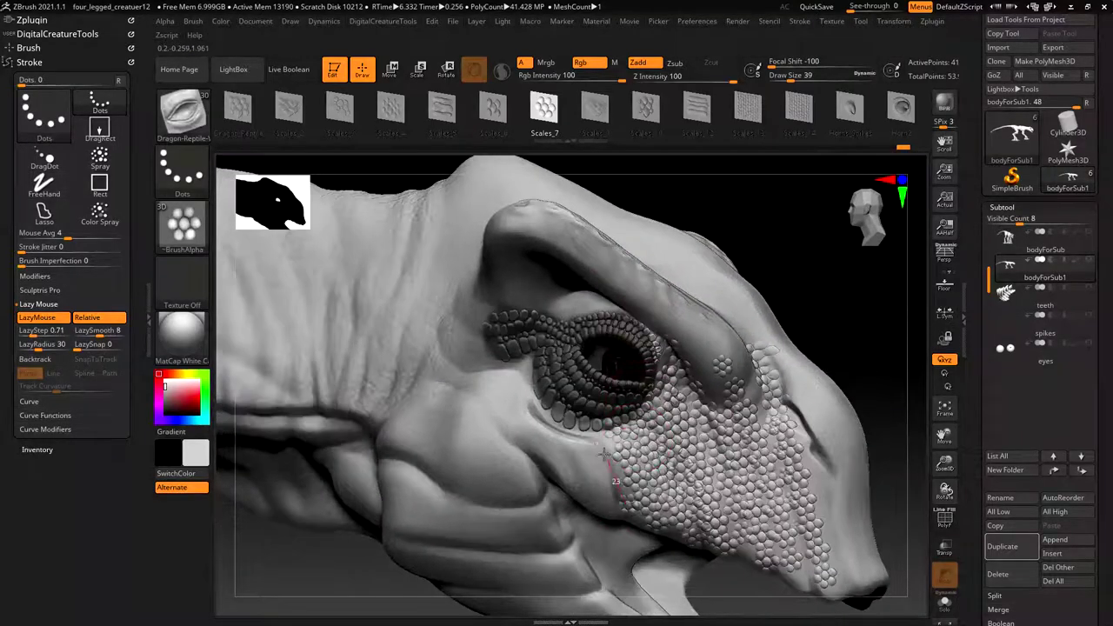
key(s)
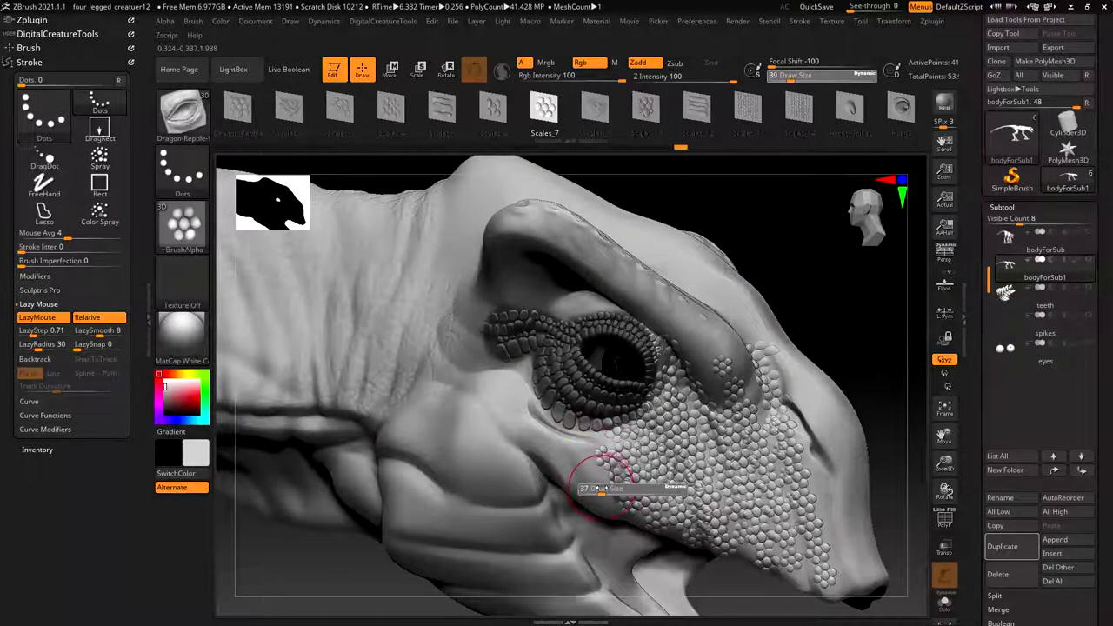
drag(603, 488, 607, 489)
mouse_move(597, 482)
mouse_down()
mouse_move(495, 412)
mouse_move(458, 320)
mouse_up()
key(ctrl)
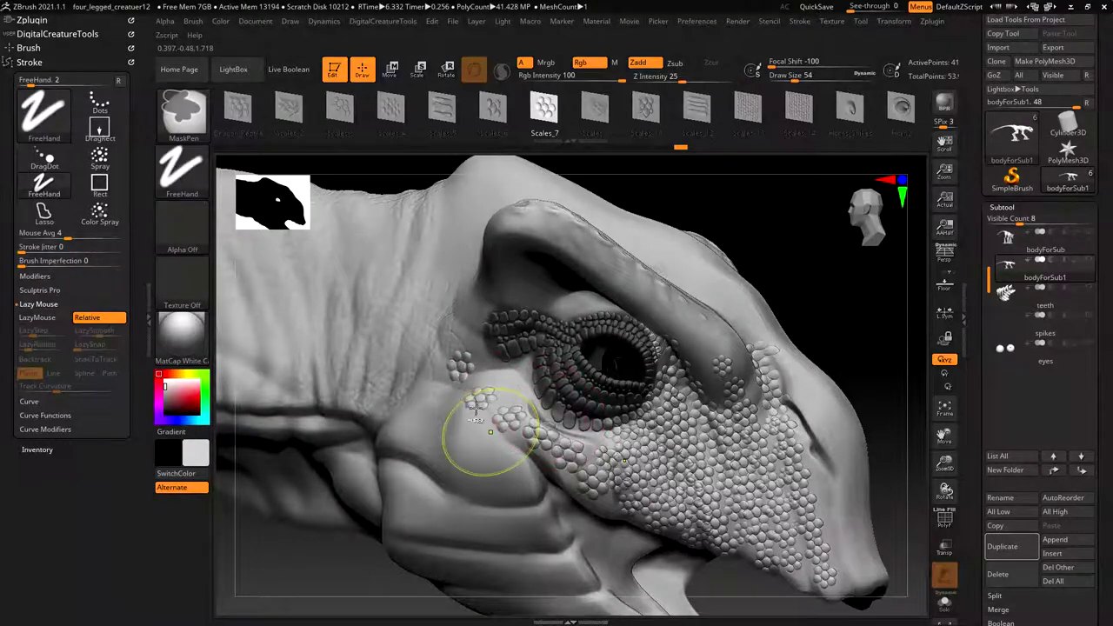
key(ctrl+z)
Step: Try a scale stroke from behind the eye down the cheek fold at Draw Size 54, and undo it
mouse_move(466, 346)
mouse_down()
mouse_move(489, 392)
mouse_move(548, 439)
mouse_up()
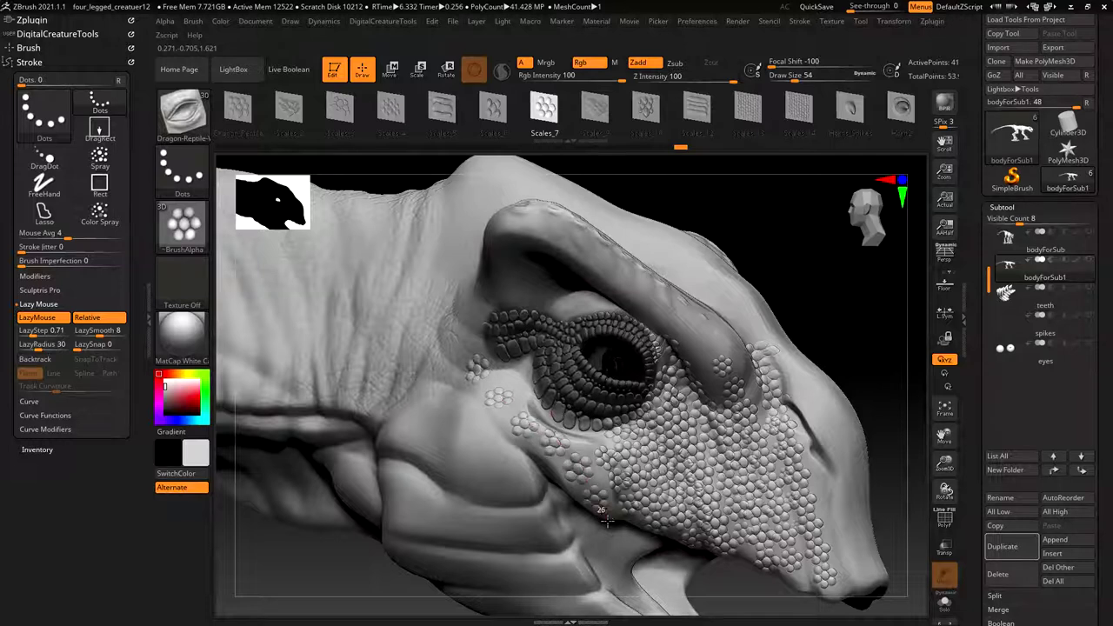
key(ctrl)
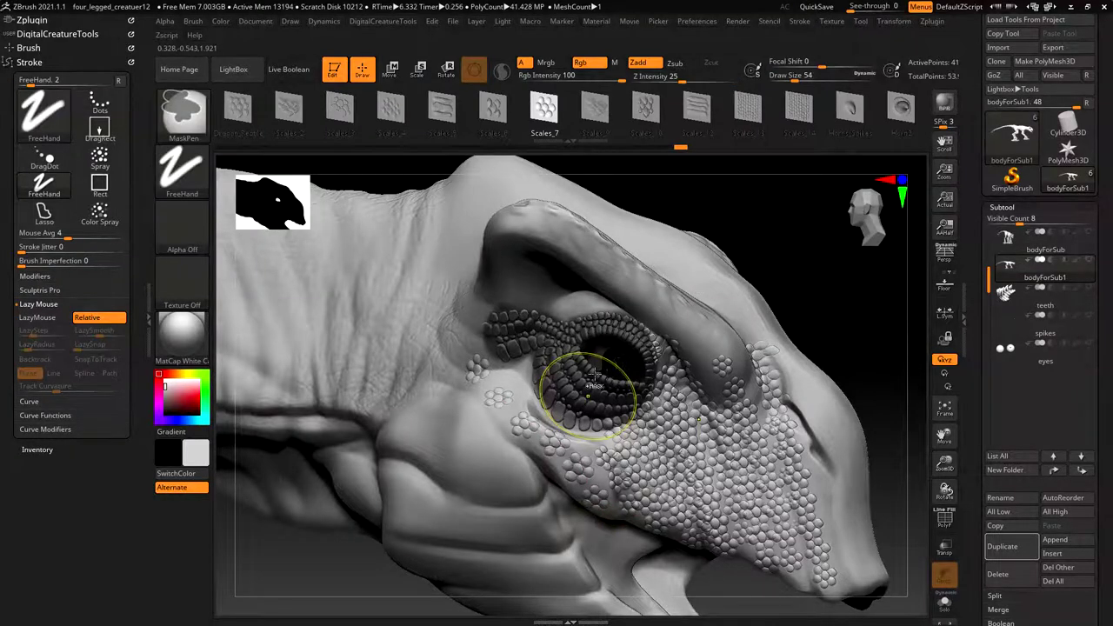
key(ctrl+z)
Step: Set the Draw Size to 39, try a scale stroke up the cheek fold to behind the eye, and undo it
key(s)
drag(592, 466, 529, 417)
drag(478, 371, 463, 335)
key(ctrl)
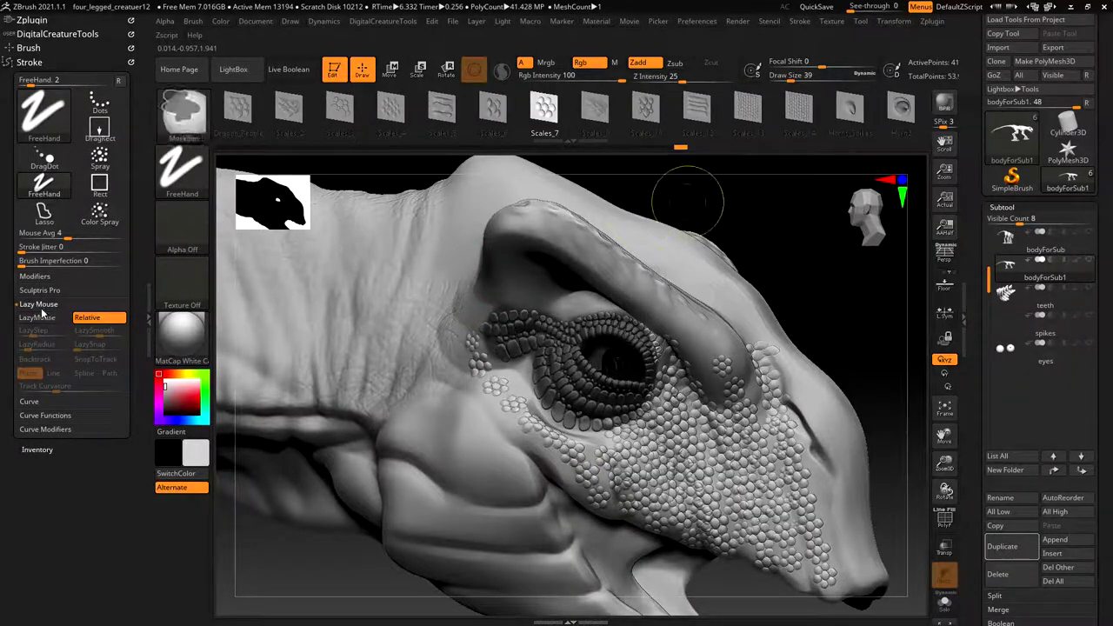
key(ctrl+z)
Step: Set the LazyRadius to 2 and lay a scale stroke down the jaw muscle behind the cheek
drag(37, 345, 21, 344)
drag(467, 399, 537, 519)
drag(488, 424, 484, 421)
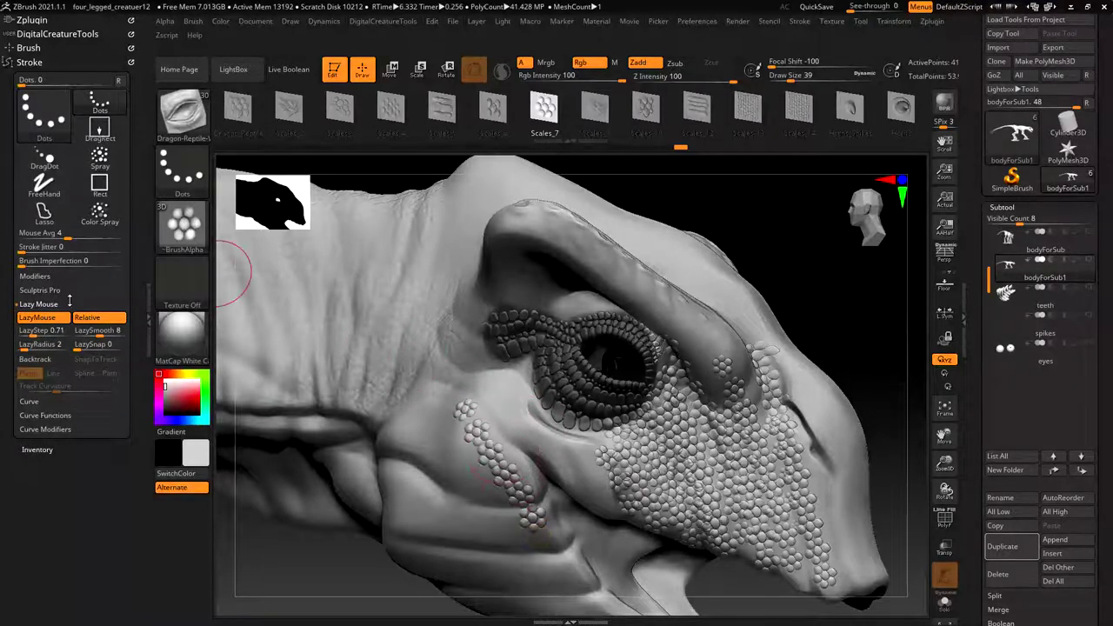
Step: Set LazyRadius to 1 and LazyStep to 0.5933, try a parallel scale stroke down the jaw muscle, and undo both jaw strokes
click(28, 330)
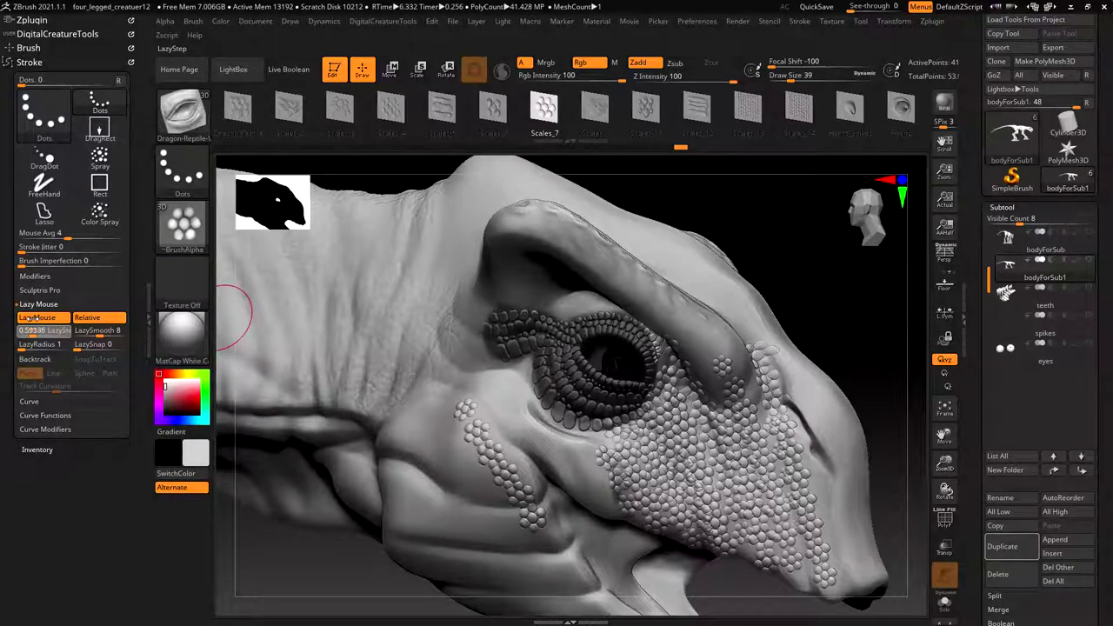
mouse_move(432, 419)
mouse_down()
mouse_move(506, 538)
mouse_move(539, 565)
mouse_up()
key(ctrl)
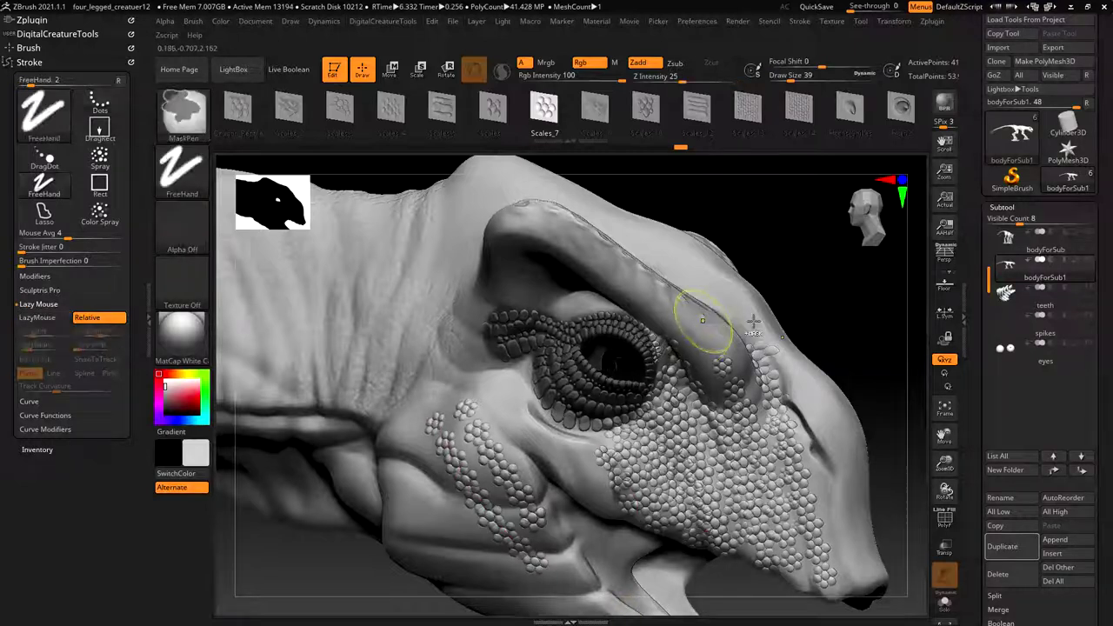
key(ctrl+z)
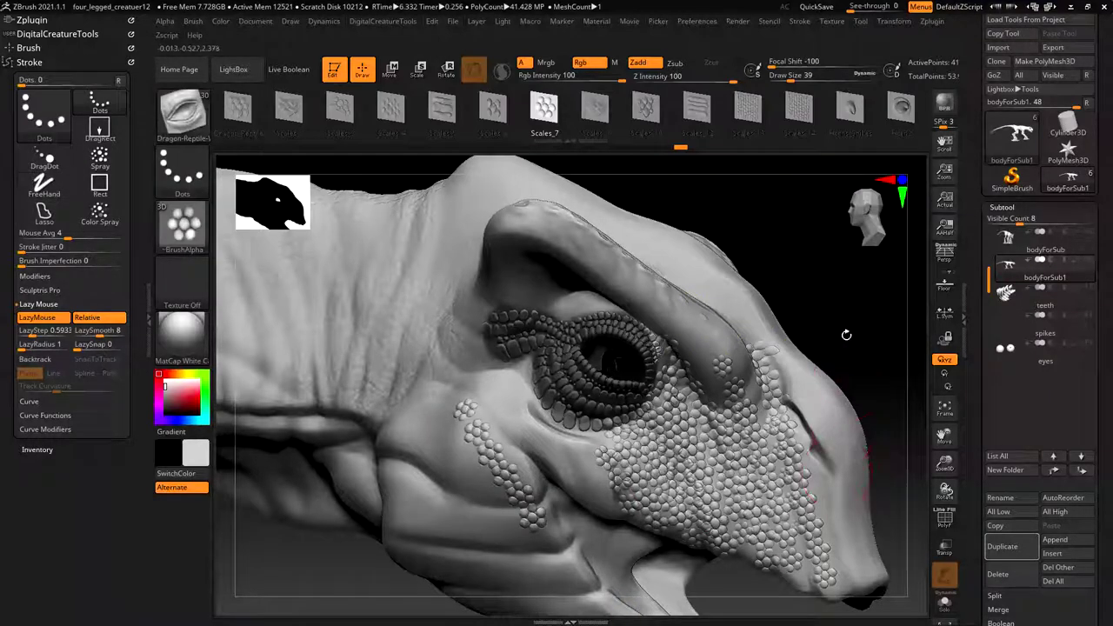
key(ctrl+z)
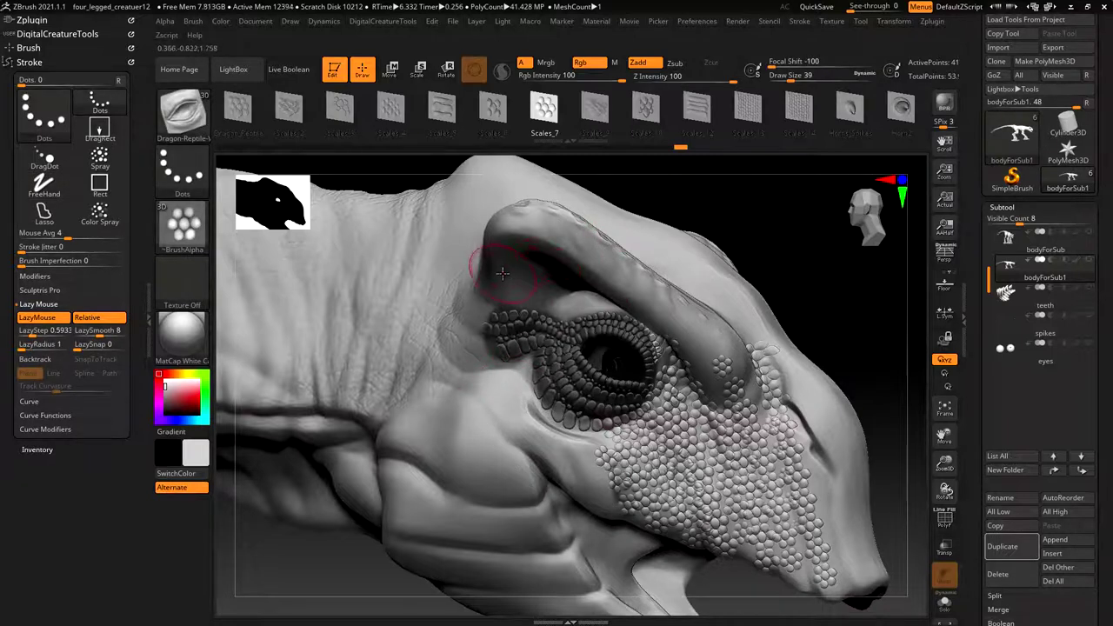
Step: Set the Draw Size to 71, try a scale stroke along the side of the neck, and undo it
mouse_move(853, 319)
mouse_down()
mouse_move(790, 266)
mouse_move(803, 299)
mouse_move(747, 363)
mouse_move(983, 376)
mouse_up()
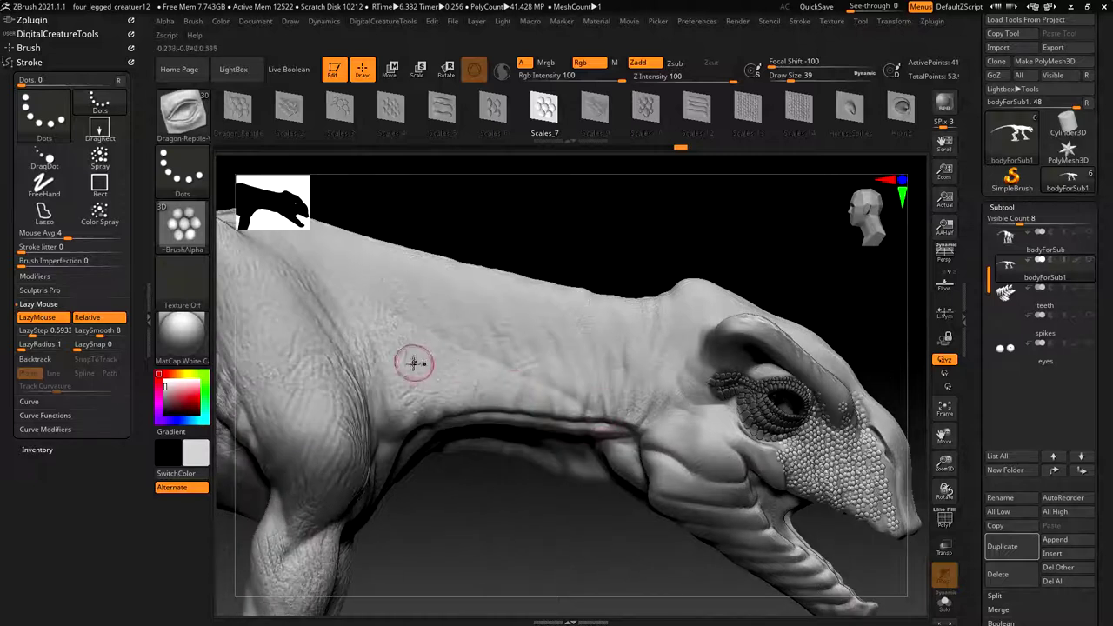
key(s)
drag(574, 354, 583, 354)
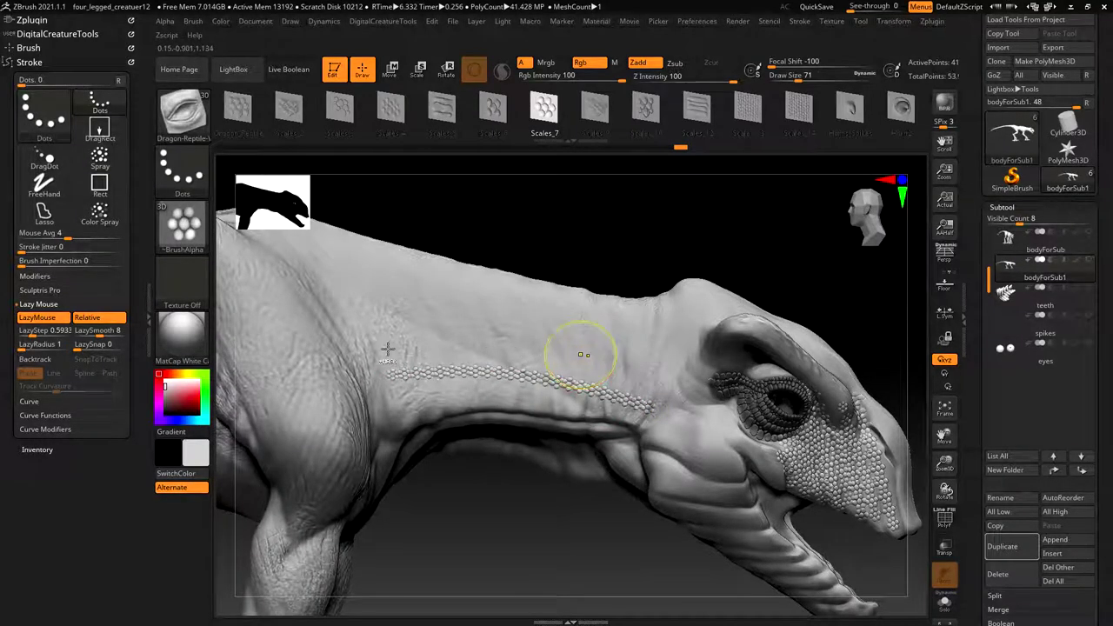
key(ctrl+z)
Step: Place a short patch of scales at the base of the neck at Draw Size 71
drag(387, 357, 419, 360)
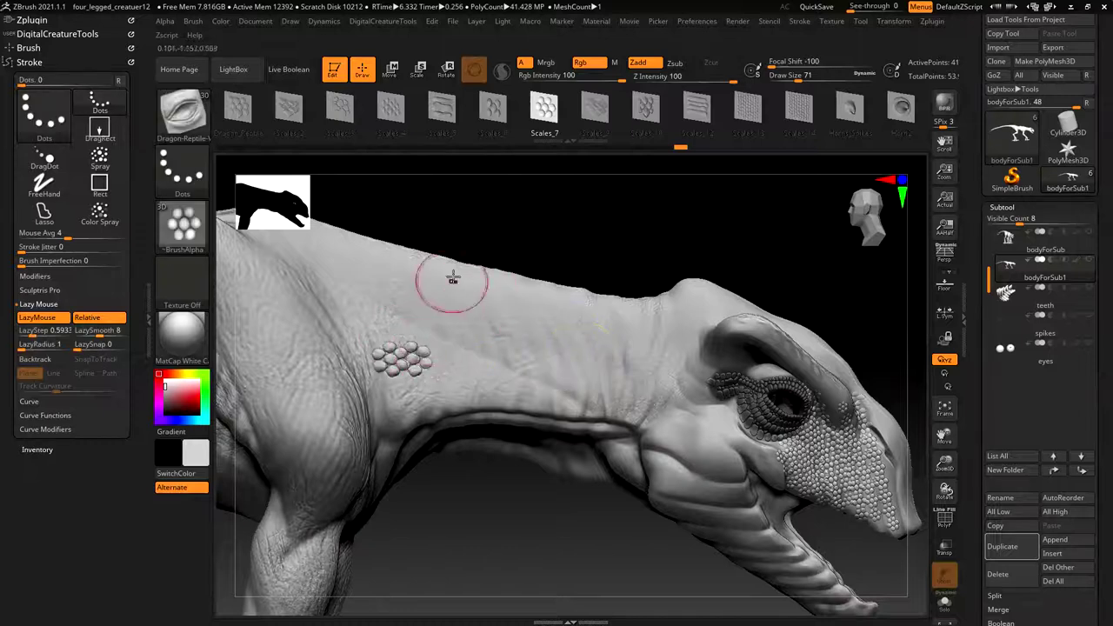
drag(626, 224, 617, 218)
key(ctrl)
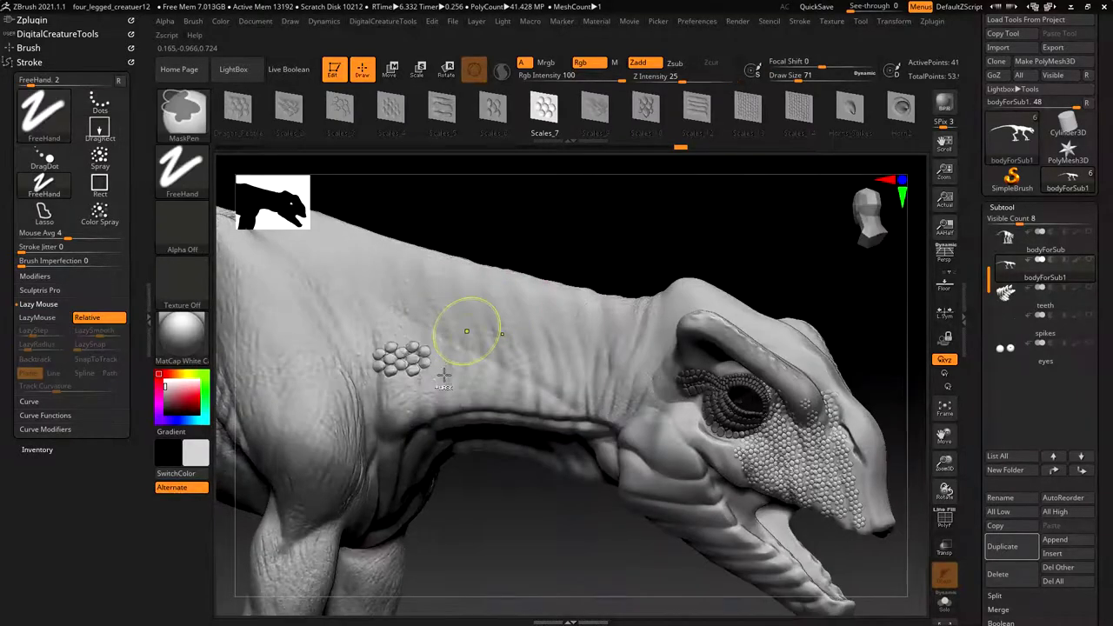
Step: Undo the neck patch, set the Draw Size to 62, try two lengthwise scale strokes along the neck, and undo both
key(ctrl+z)
key(s)
mouse_move(427, 365)
mouse_down()
mouse_move(408, 384)
mouse_move(576, 397)
mouse_up()
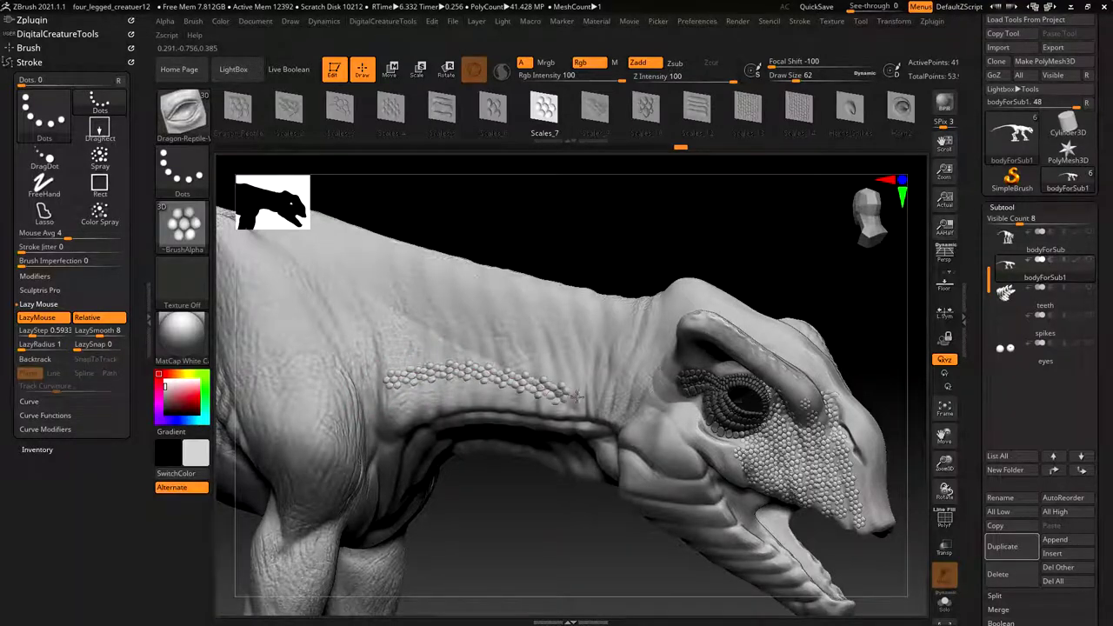
drag(399, 358, 422, 354)
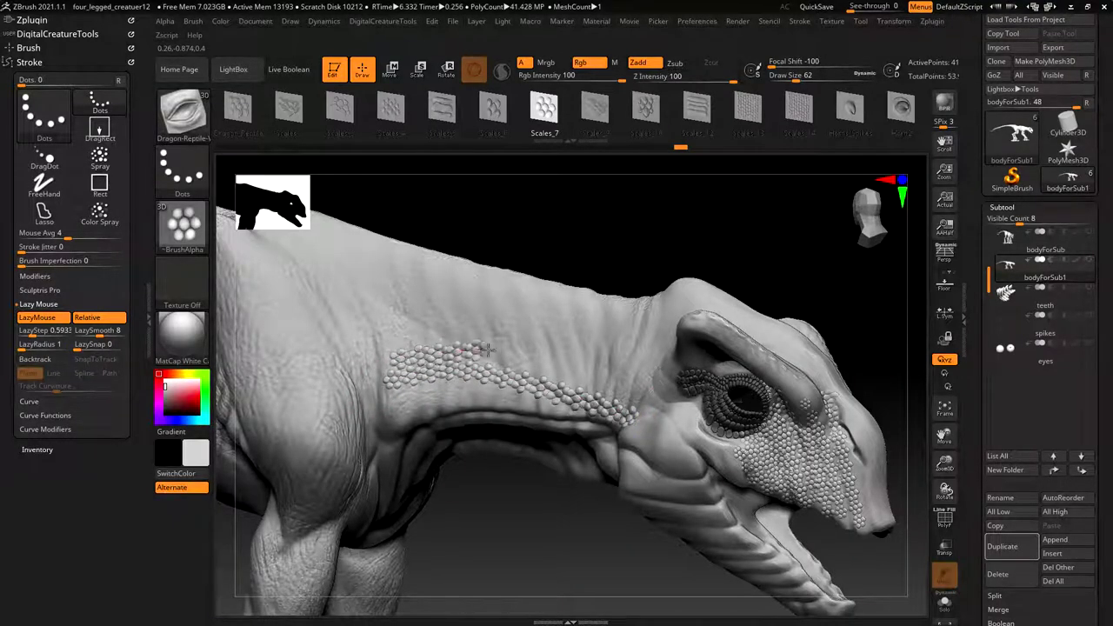
mouse_move(654, 280)
mouse_down()
mouse_move(736, 186)
mouse_move(730, 213)
mouse_up()
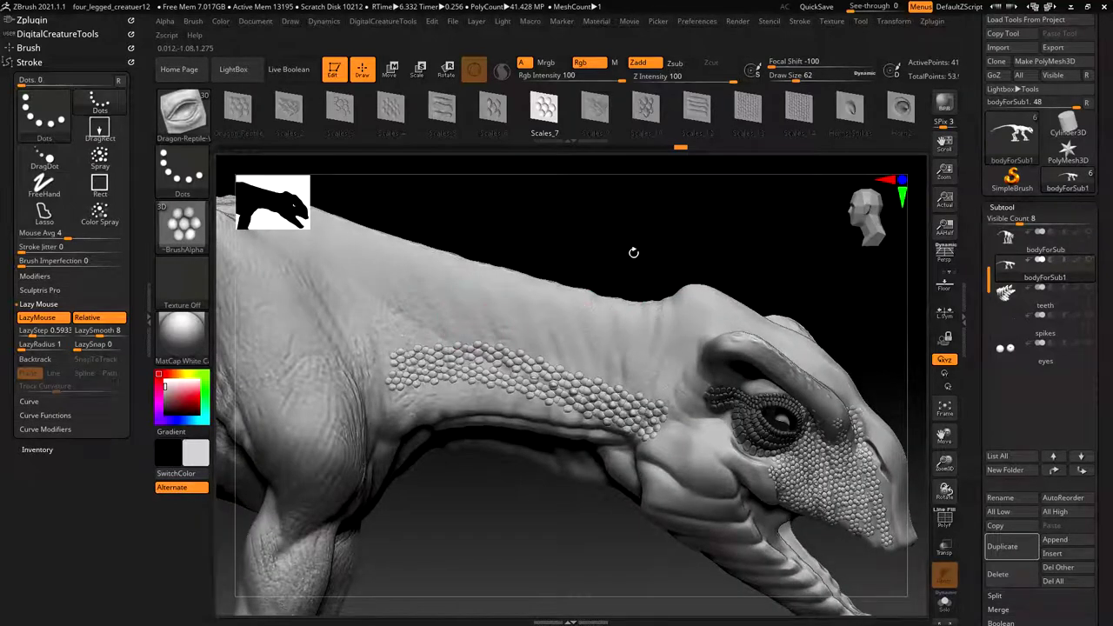
key(ctrl)
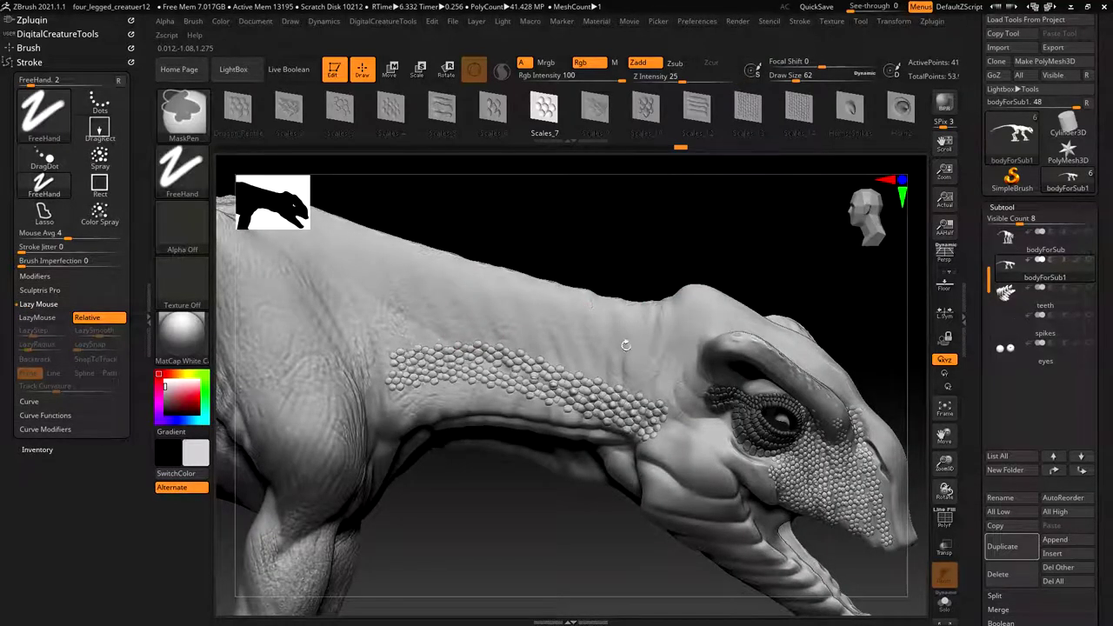
key(ctrl+z)
key(ctrl)
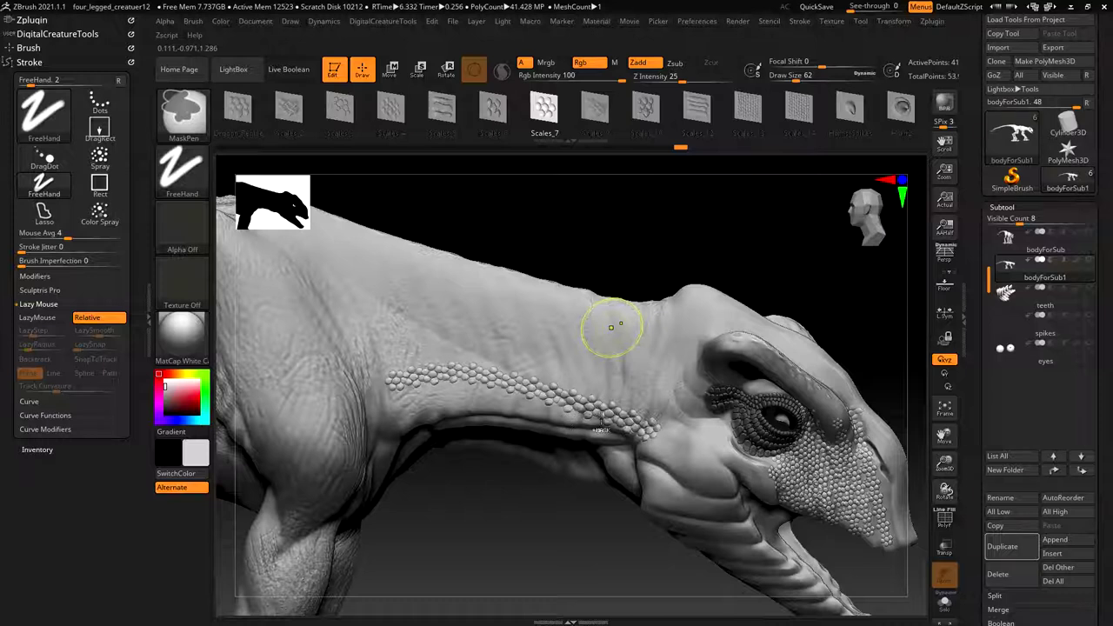
key(ctrl+z)
Step: Lay adjacent vertical Scales_7 strokes across the neck section just behind the head
mouse_move(559, 419)
mouse_down()
mouse_move(527, 269)
mouse_move(580, 381)
mouse_up()
drag(578, 434, 594, 294)
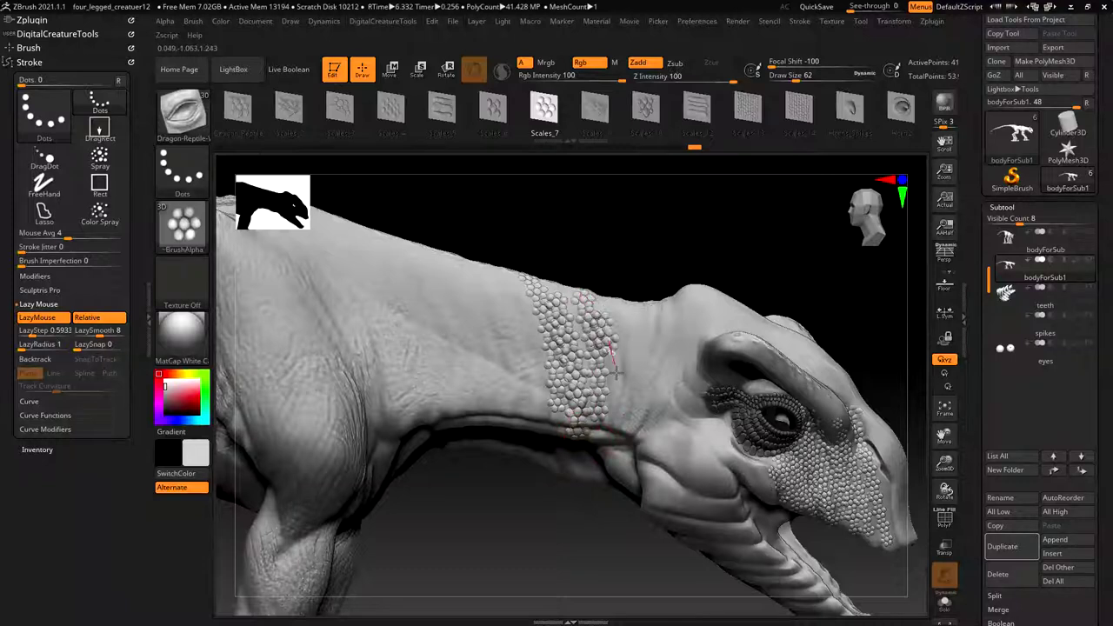
drag(621, 430, 651, 309)
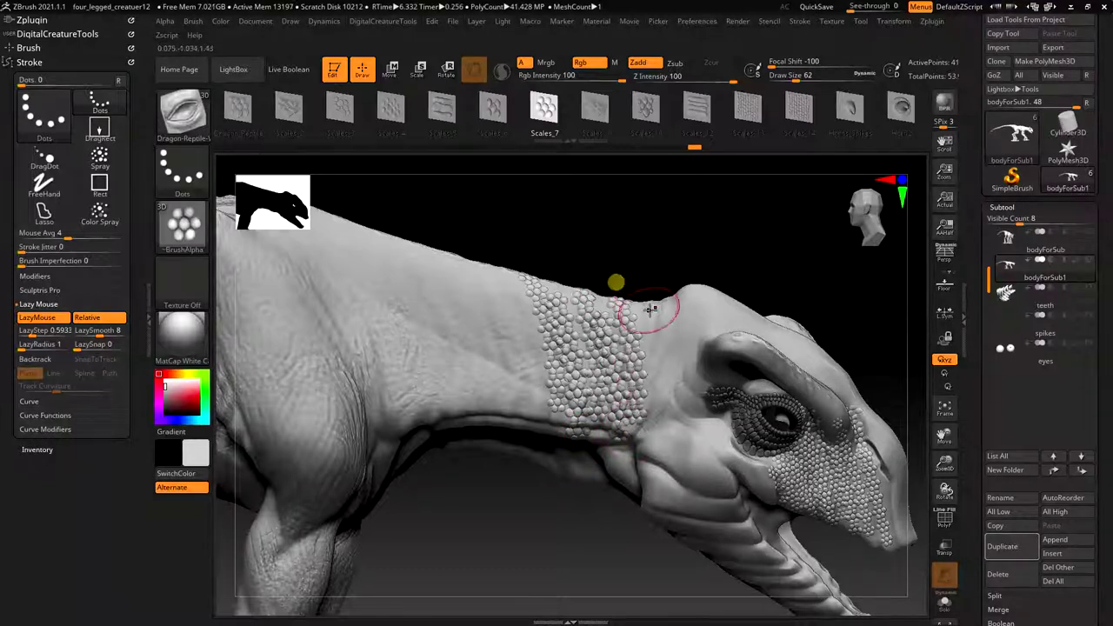
drag(652, 382, 642, 439)
Step: Extend the vertical scale strokes onto the back of the skull and the area above the jaw muscle
drag(755, 248, 758, 293)
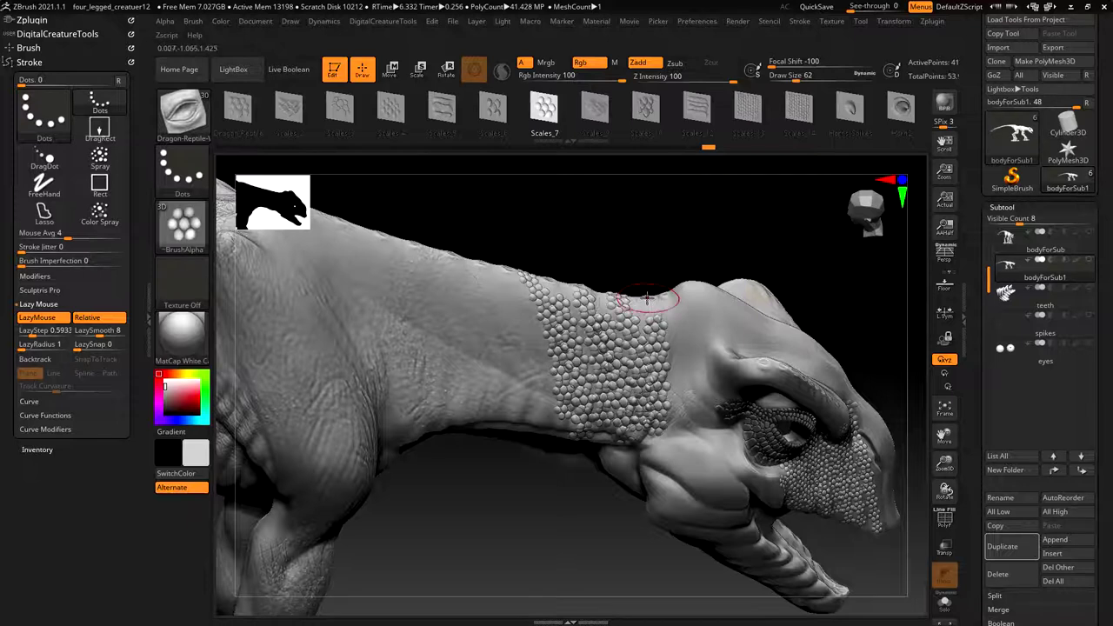
drag(675, 294, 685, 396)
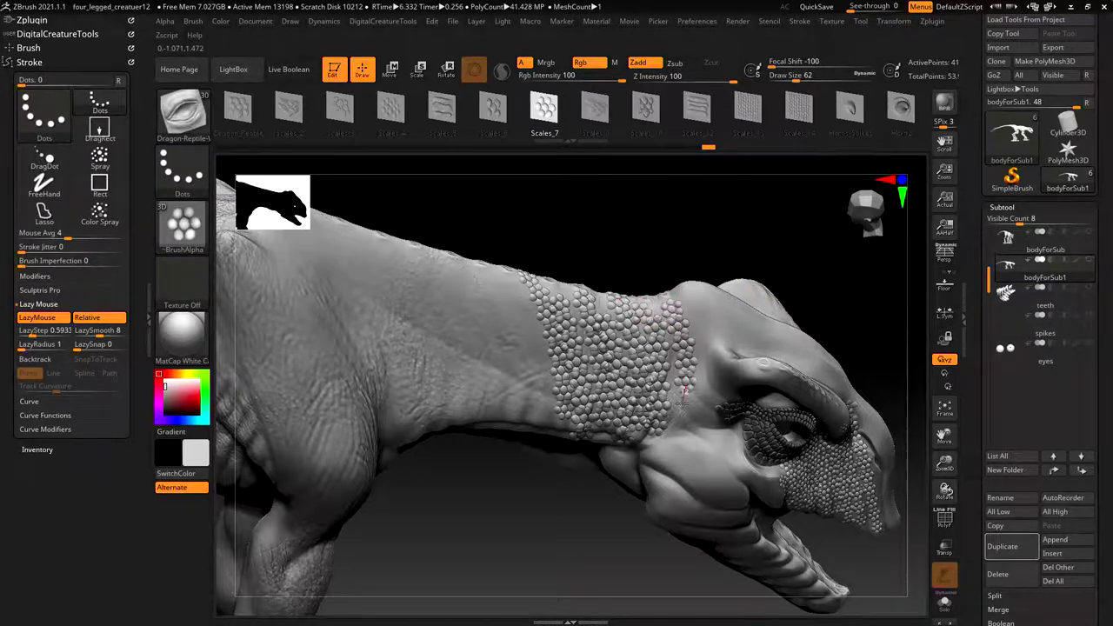
drag(665, 446, 693, 432)
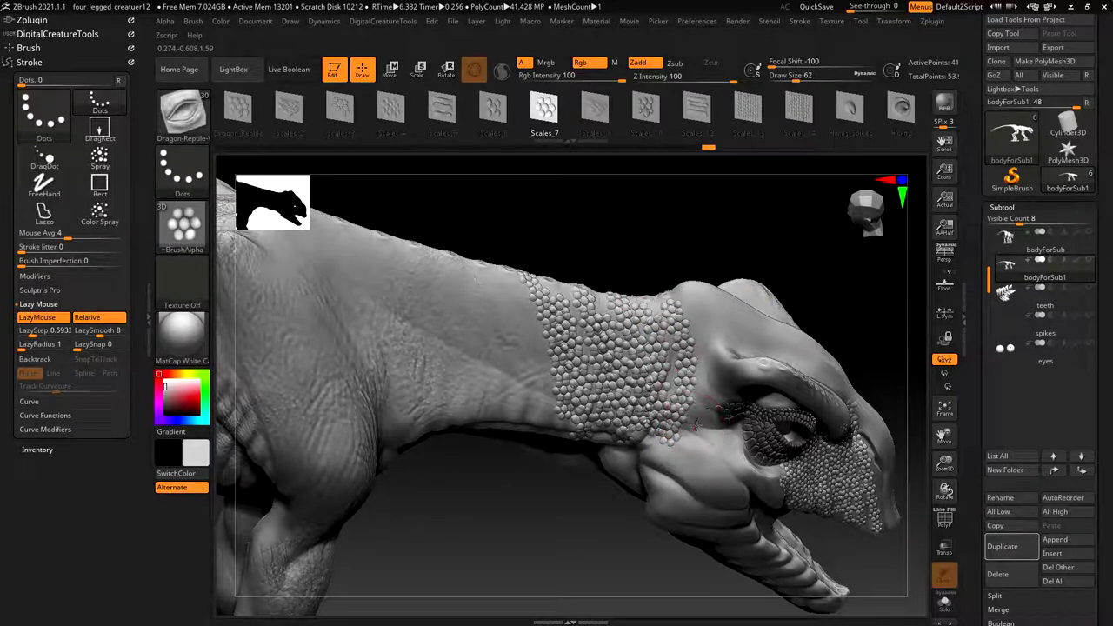
mouse_move(695, 298)
mouse_down()
mouse_move(693, 283)
mouse_move(723, 359)
mouse_up()
Step: Add vertical bands of scales along the middle of the neck, working from the head toward the shoulder
drag(736, 243, 750, 209)
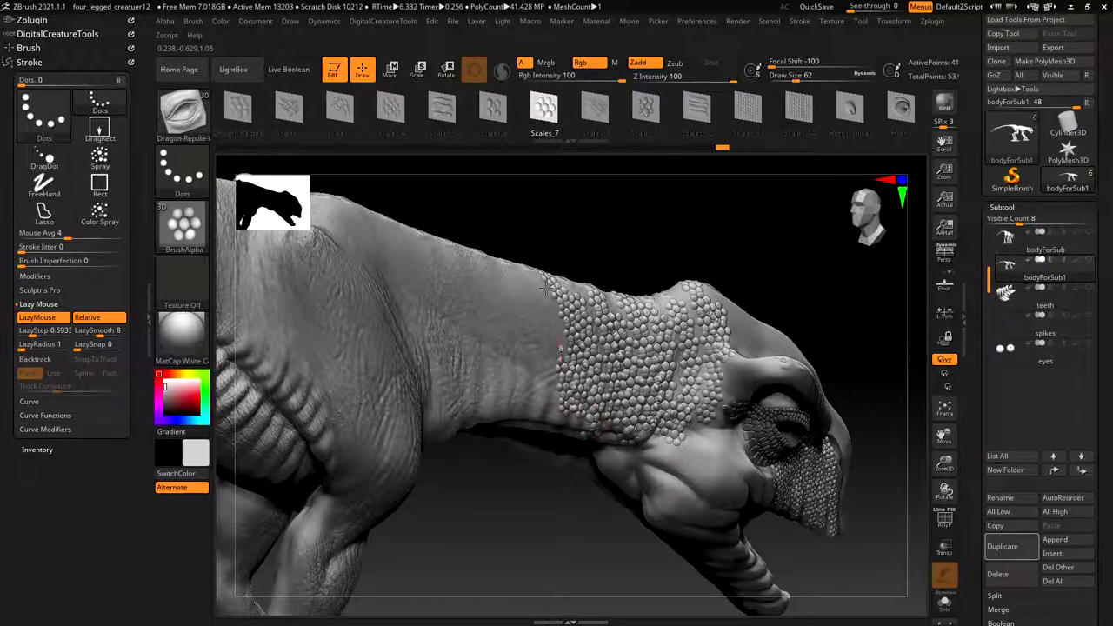
drag(586, 246, 514, 261)
drag(513, 265, 531, 430)
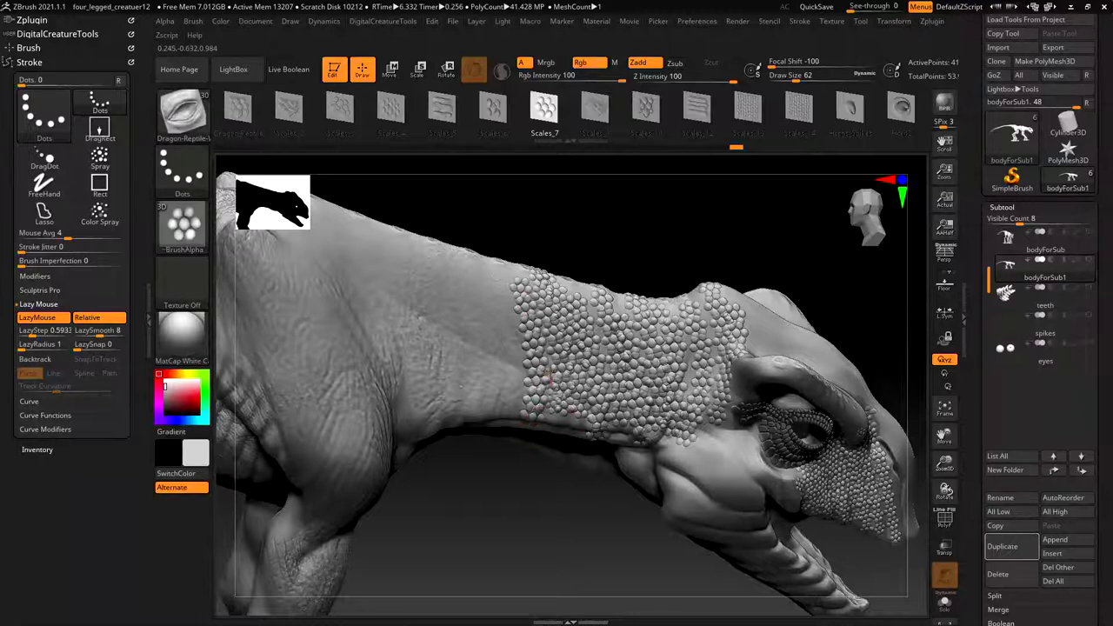
mouse_move(652, 236)
mouse_down()
mouse_move(613, 289)
mouse_move(617, 320)
mouse_up()
mouse_move(681, 194)
mouse_down()
mouse_move(812, 218)
mouse_move(634, 374)
mouse_up()
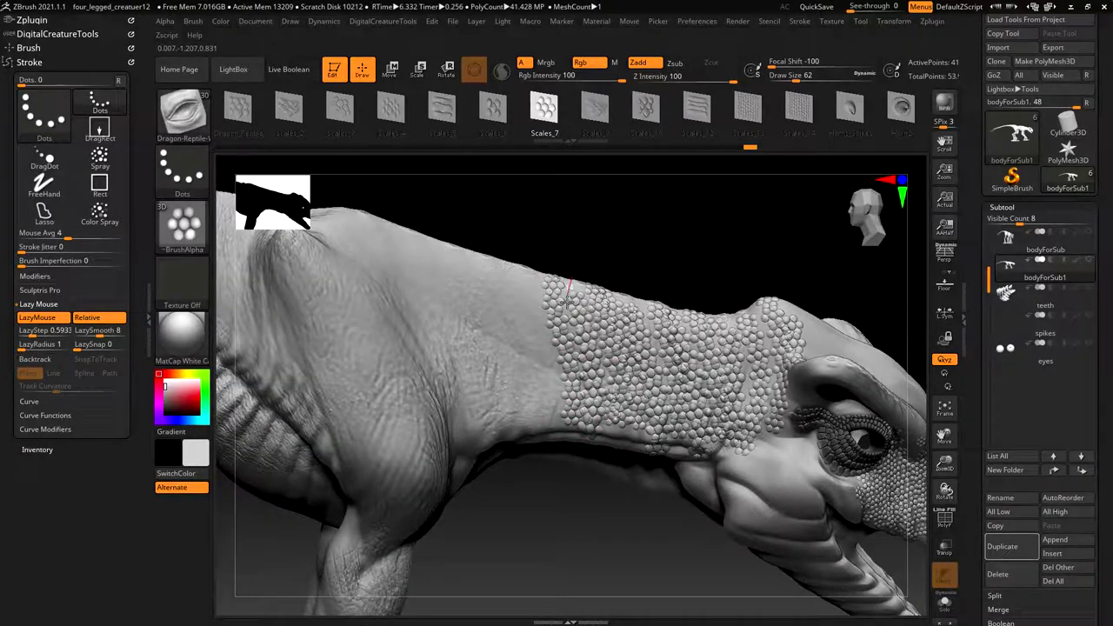
drag(551, 417, 542, 327)
mouse_move(552, 242)
mouse_down()
mouse_move(524, 324)
mouse_move(512, 458)
mouse_up()
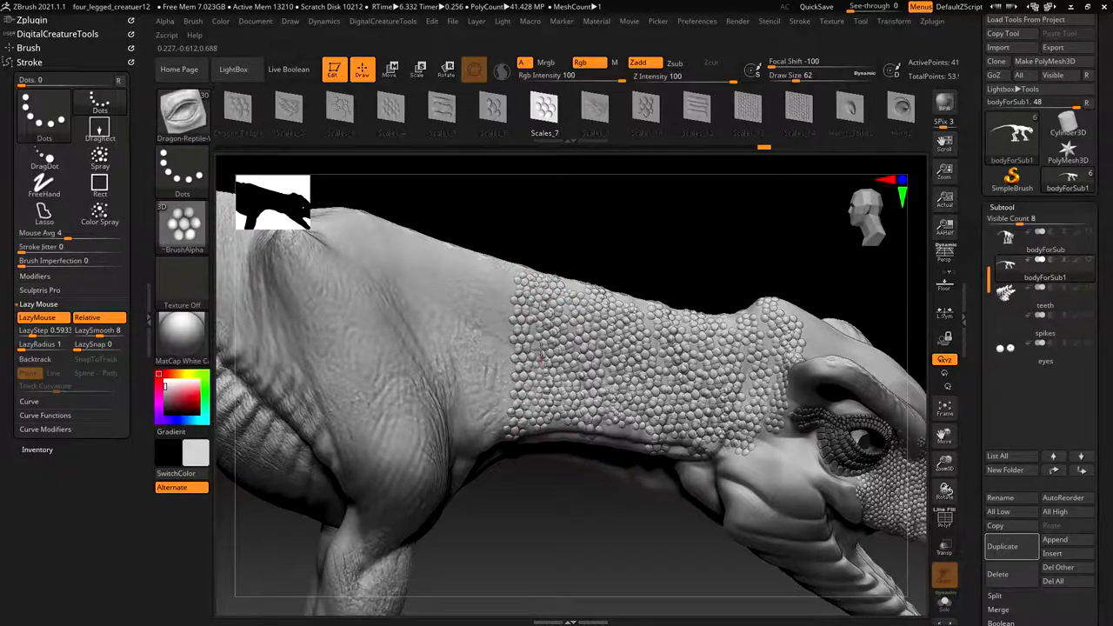
Step: Fill the base of the neck with vertical scale strokes up to the edge of the shoulder
alt+drag(796, 183, 854, 189)
mouse_move(565, 425)
mouse_down()
mouse_move(559, 435)
mouse_move(566, 259)
mouse_move(609, 348)
mouse_move(574, 330)
mouse_move(539, 281)
mouse_up()
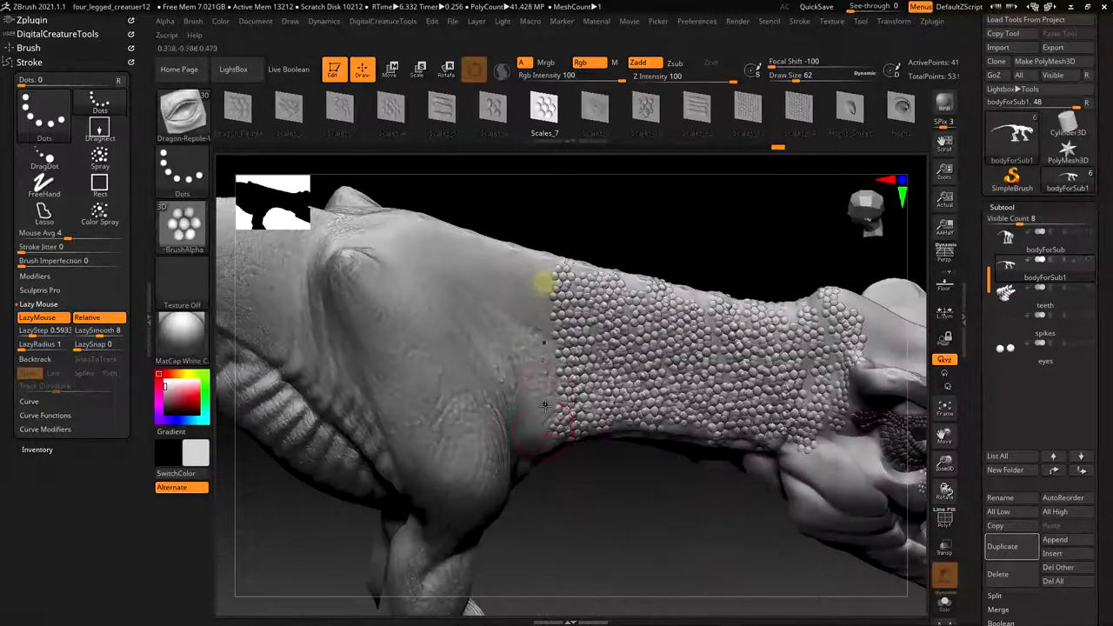
mouse_move(534, 454)
mouse_down()
mouse_move(548, 250)
mouse_move(518, 357)
mouse_move(514, 443)
mouse_up()
mouse_move(500, 364)
mouse_down()
mouse_move(507, 244)
mouse_move(480, 257)
mouse_move(481, 352)
mouse_move(471, 350)
mouse_move(468, 234)
mouse_move(441, 253)
mouse_up()
drag(451, 354, 472, 410)
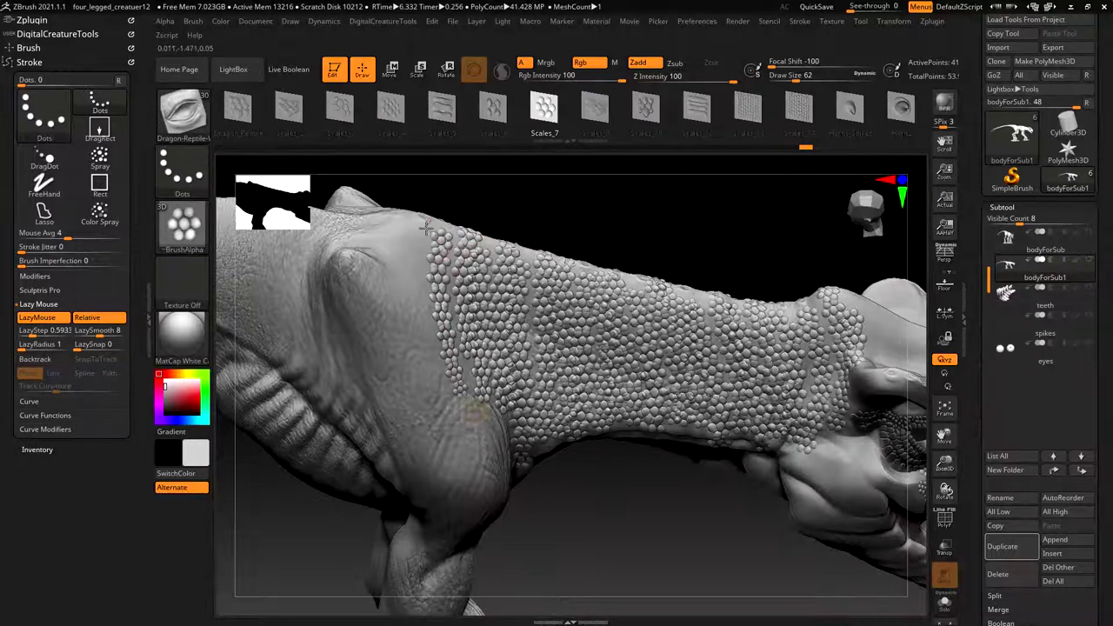
drag(431, 335, 439, 353)
mouse_move(411, 222)
mouse_down()
mouse_move(421, 334)
mouse_move(396, 292)
mouse_up()
drag(684, 572, 648, 565)
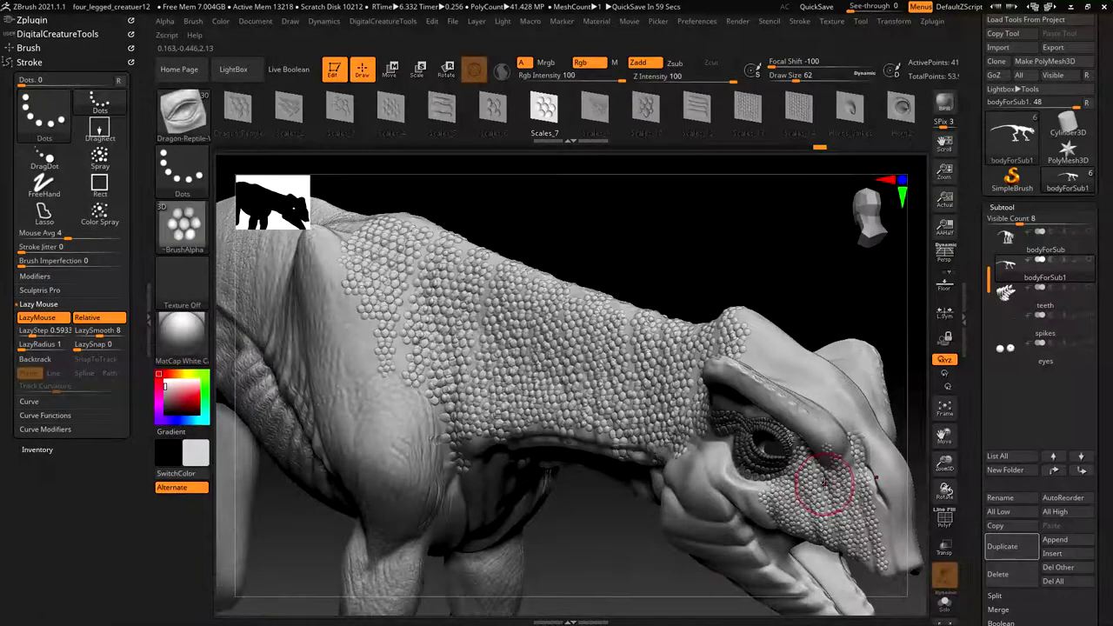
drag(754, 262, 773, 235)
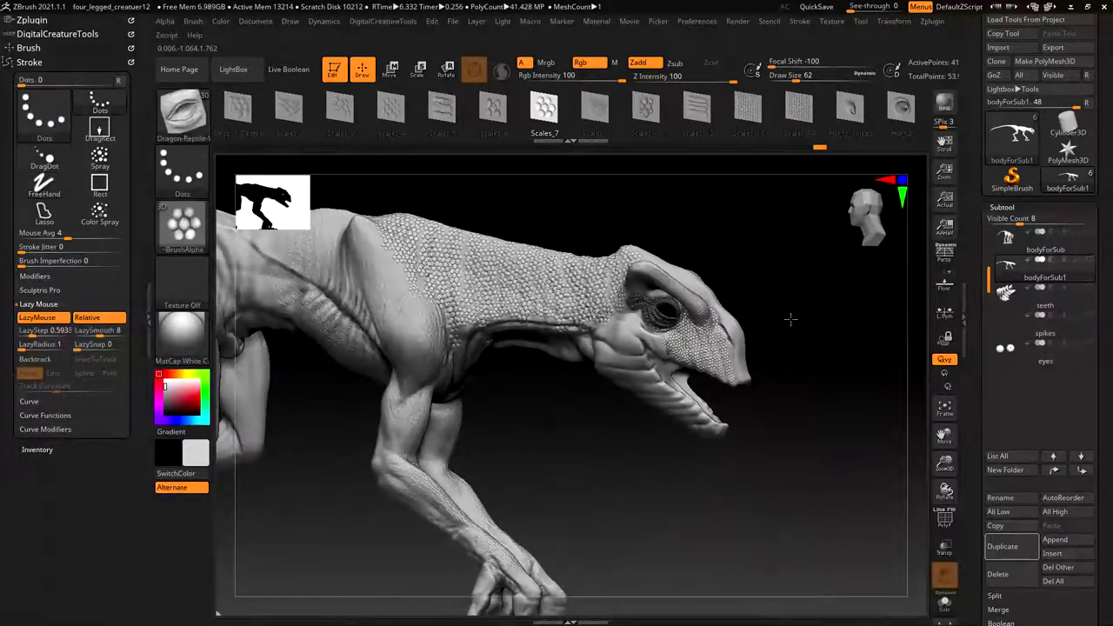
drag(796, 293, 827, 378)
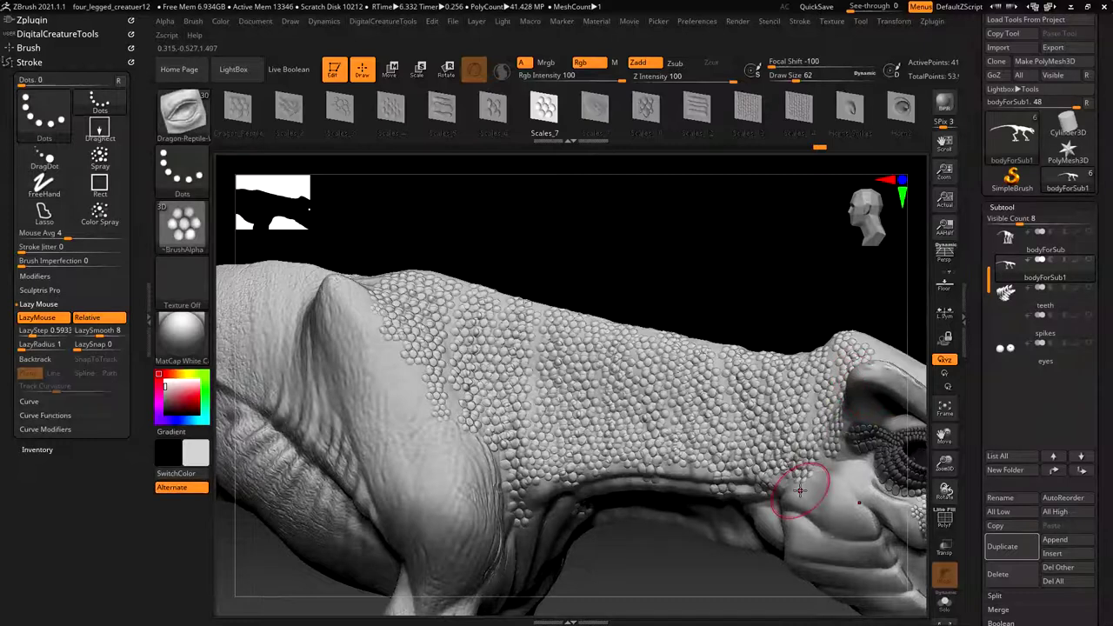
Step: Switch to the Dragon_Reptile scale brush, try a stroke over the shoulder muscle, and undo it
click(505, 106)
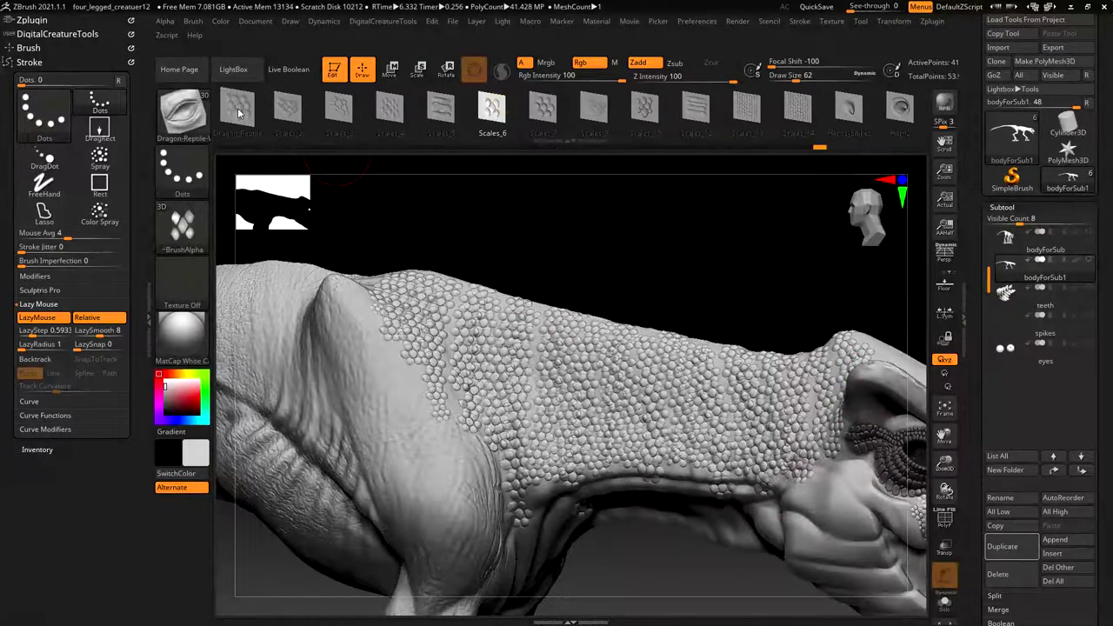
drag(709, 303, 696, 528)
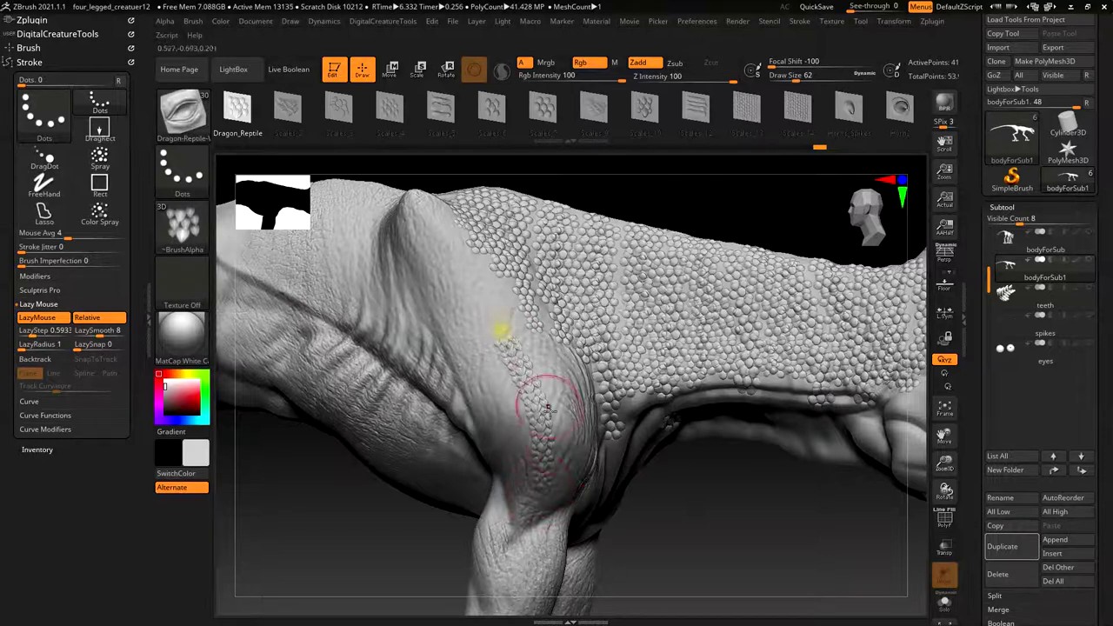
key(ctrl)
key(ctrl+z)
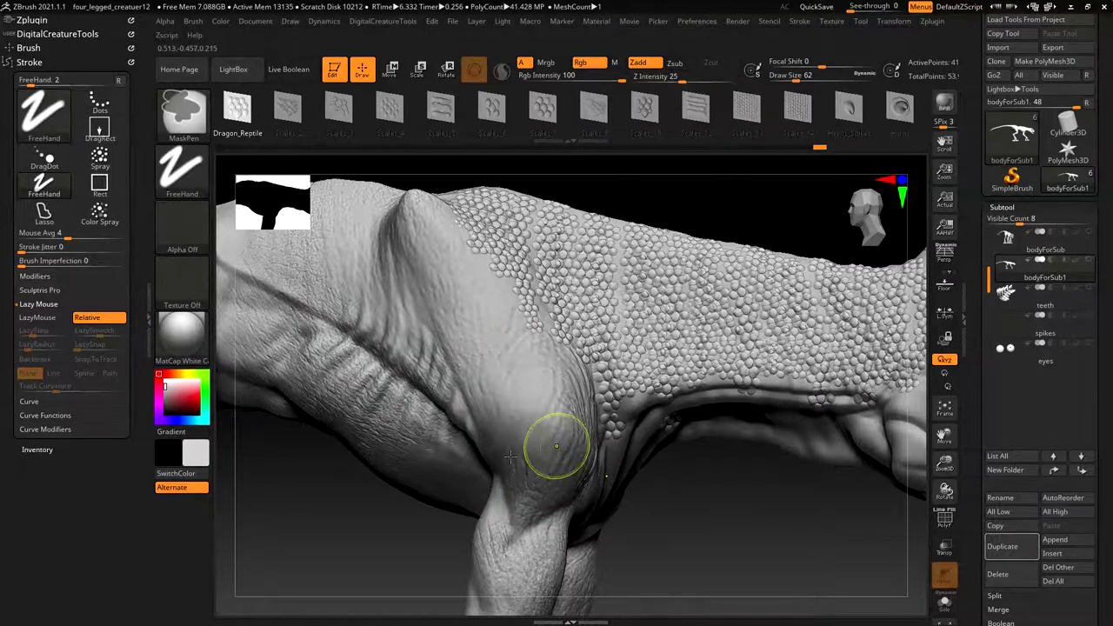
Step: Set the Draw Size to 124, try a scale stroke down the upper front leg, and undo it
key(s)
drag(526, 471, 537, 471)
right_drag(539, 471, 661, 391)
drag(541, 372, 540, 409)
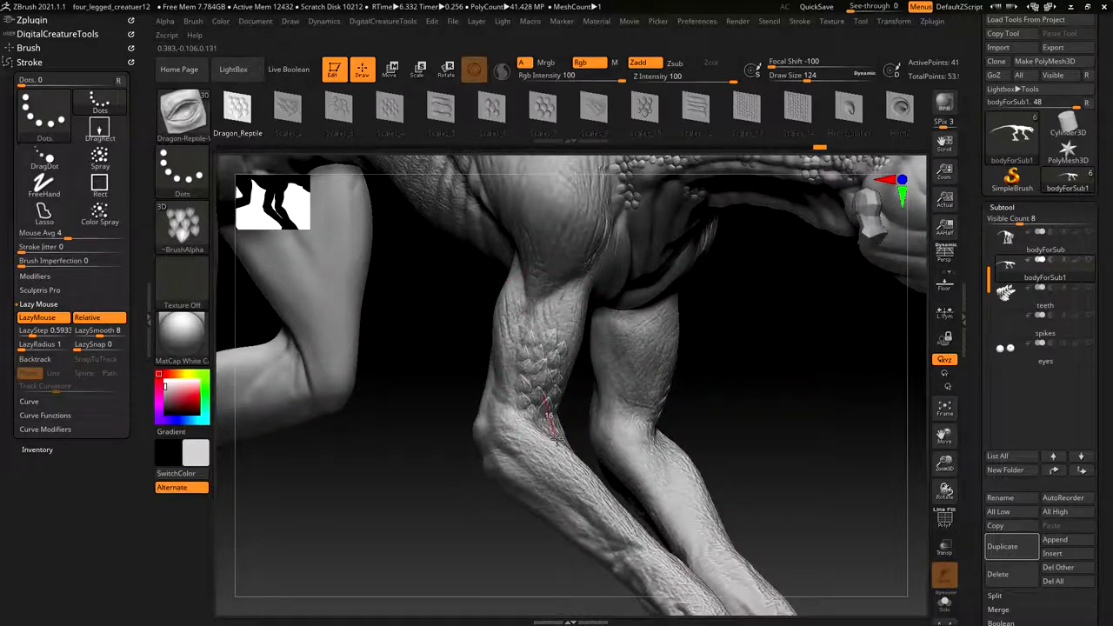
key(ctrl)
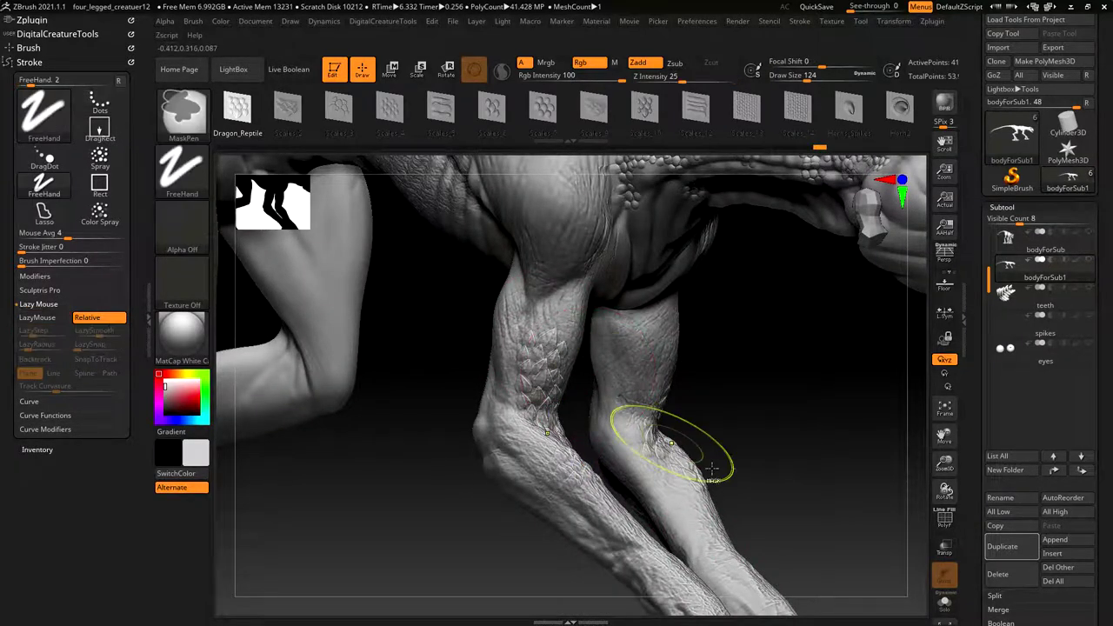
key(ctrl+z)
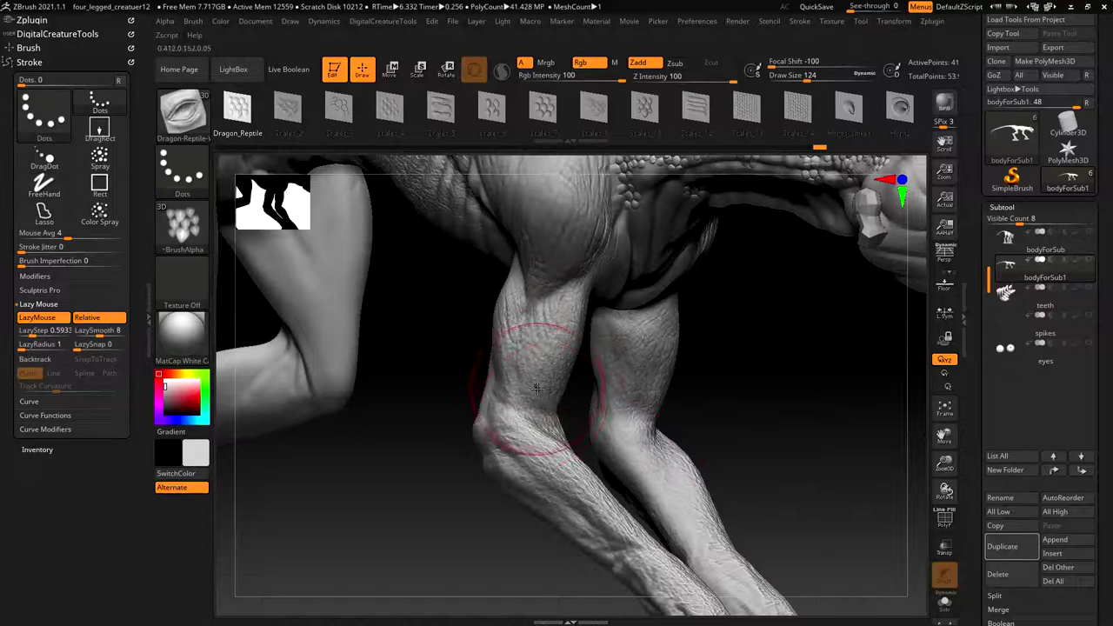
Step: Lay a Dragon_Reptile scale stroke up the front leg from the lower leg to the upper leg
drag(723, 467, 698, 502)
mouse_move(640, 579)
mouse_down()
mouse_move(543, 452)
mouse_move(532, 392)
mouse_move(548, 403)
mouse_move(537, 376)
mouse_move(577, 260)
mouse_up()
mouse_move(740, 410)
right_down()
mouse_move(853, 487)
mouse_move(771, 405)
mouse_move(773, 423)
mouse_move(843, 399)
right_up()
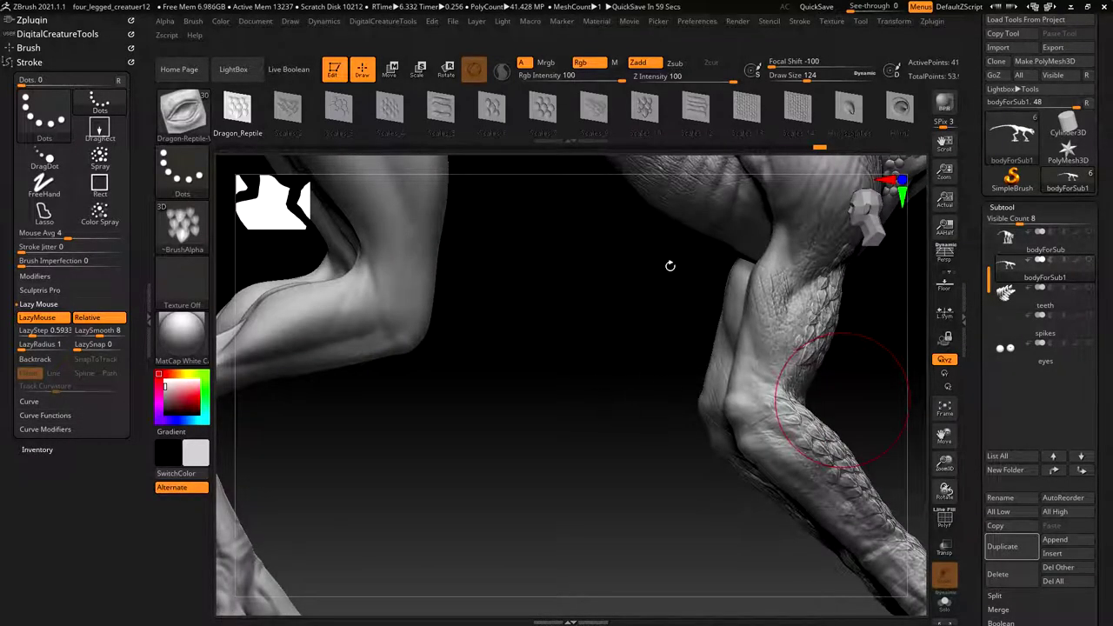
Step: Try two overlapping Dragon_Reptile scale strokes up the front of the hind leg's thigh
right_drag(656, 317, 622, 463)
drag(628, 413, 538, 162)
right_drag(759, 570, 690, 482)
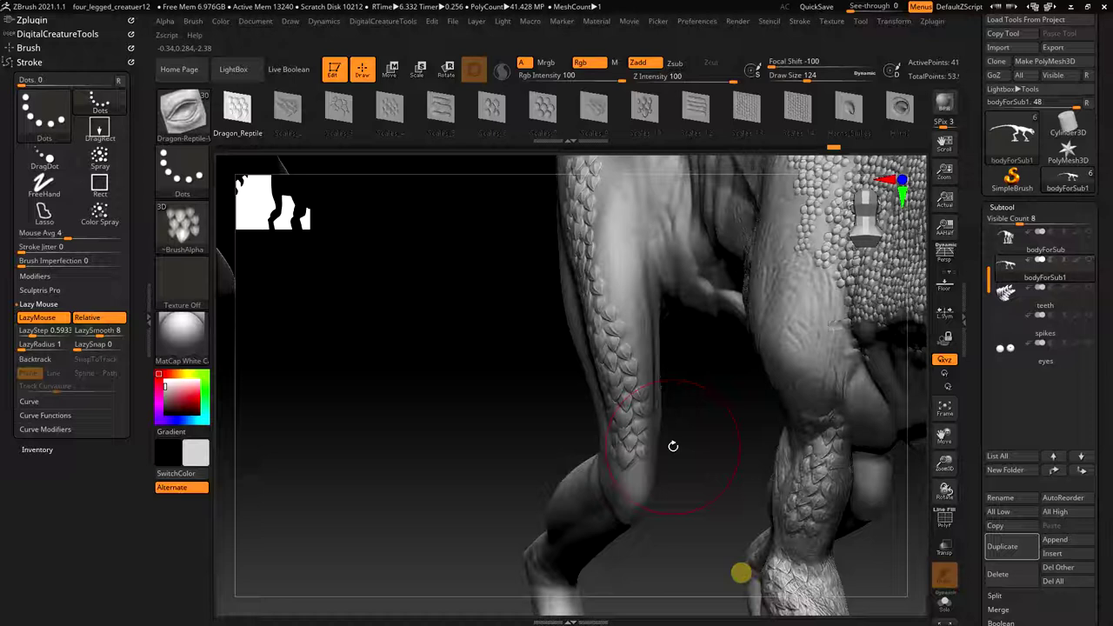
drag(633, 328, 601, 174)
mouse_move(700, 365)
ctrl+right_down()
mouse_move(710, 469)
mouse_move(737, 546)
ctrl+right_up()
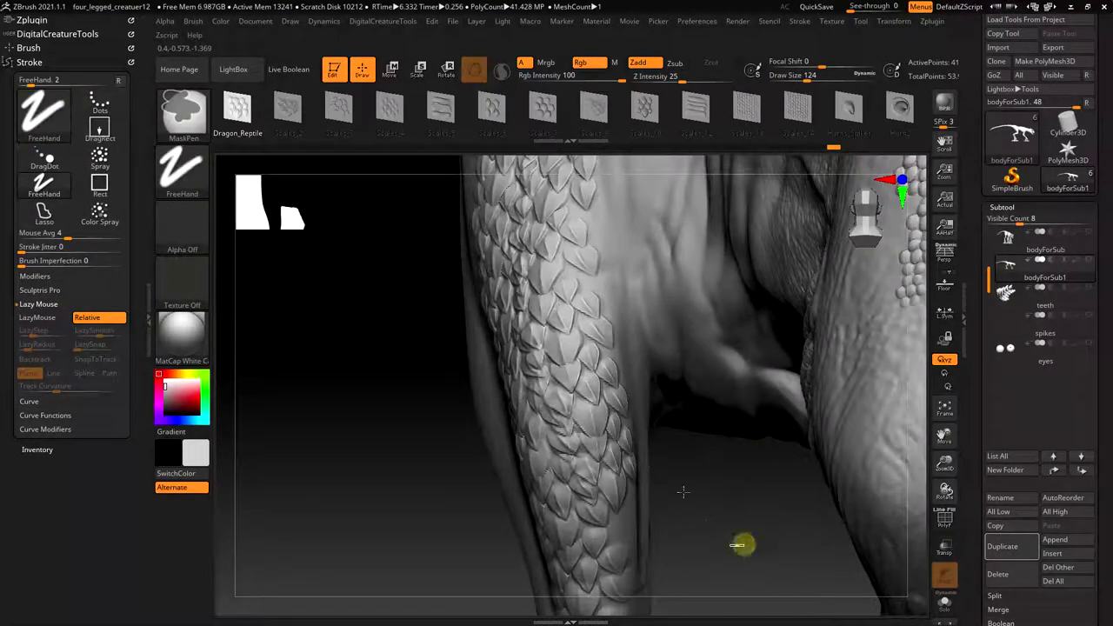
mouse_move(735, 452)
alt+right_down()
mouse_move(738, 325)
mouse_move(679, 327)
mouse_move(659, 406)
mouse_move(688, 443)
alt+right_up()
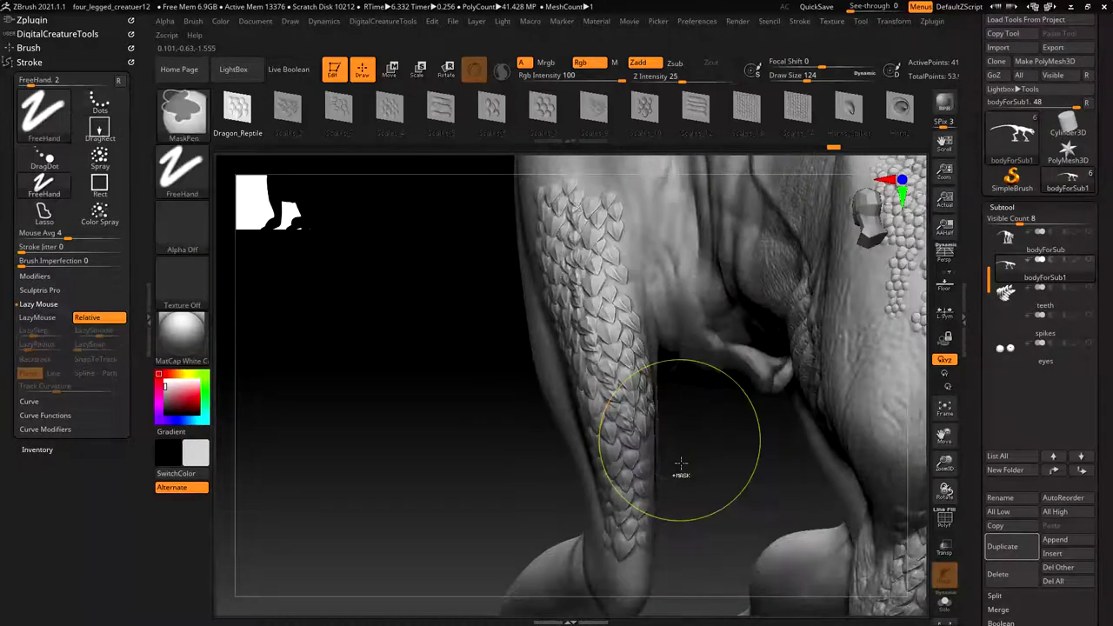
Step: Undo the last thigh stroke and lay parallel scale strokes up the outer side of the hind thigh
key(ctrl)
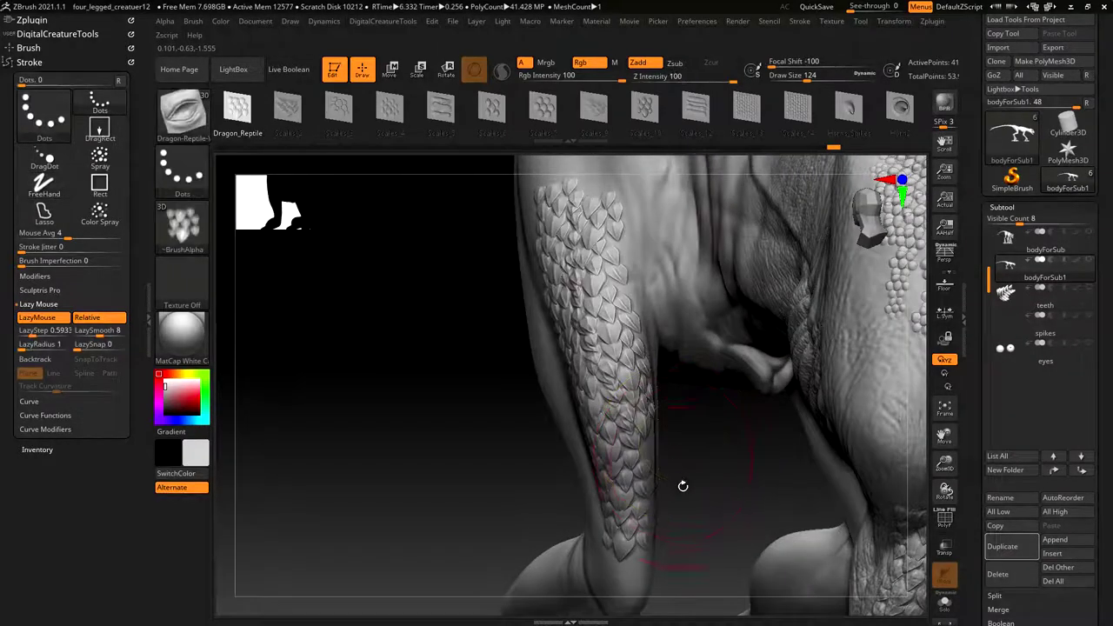
key(ctrl)
key(ctrl+z)
mouse_move(636, 368)
mouse_down()
mouse_move(608, 295)
mouse_move(600, 209)
mouse_move(613, 139)
mouse_up()
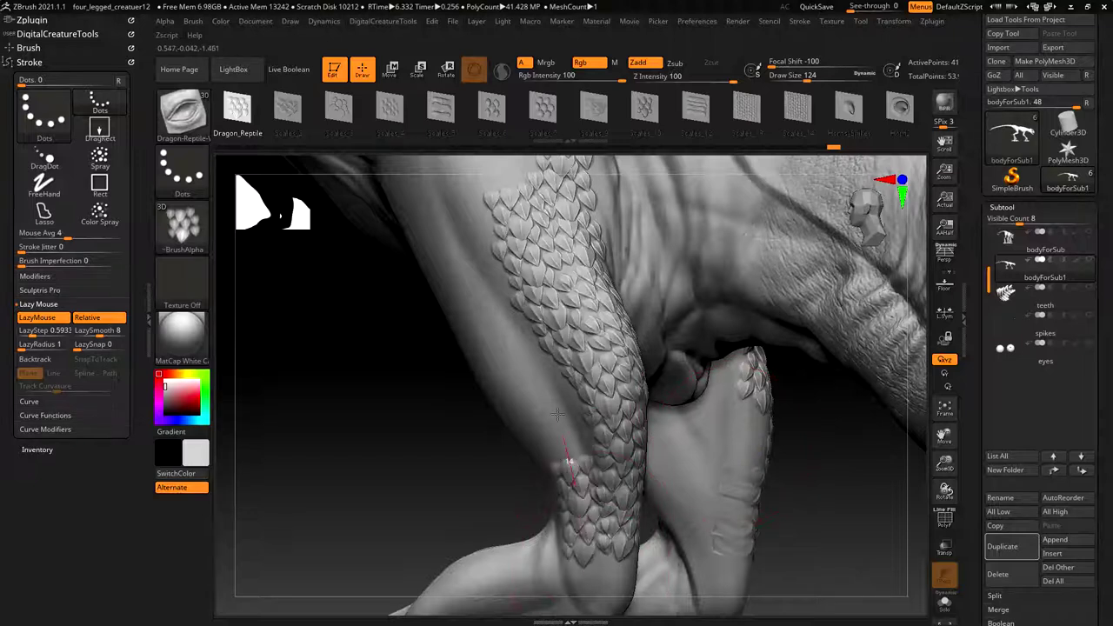
mouse_move(557, 415)
mouse_down()
mouse_move(442, 184)
mouse_move(443, 90)
mouse_up()
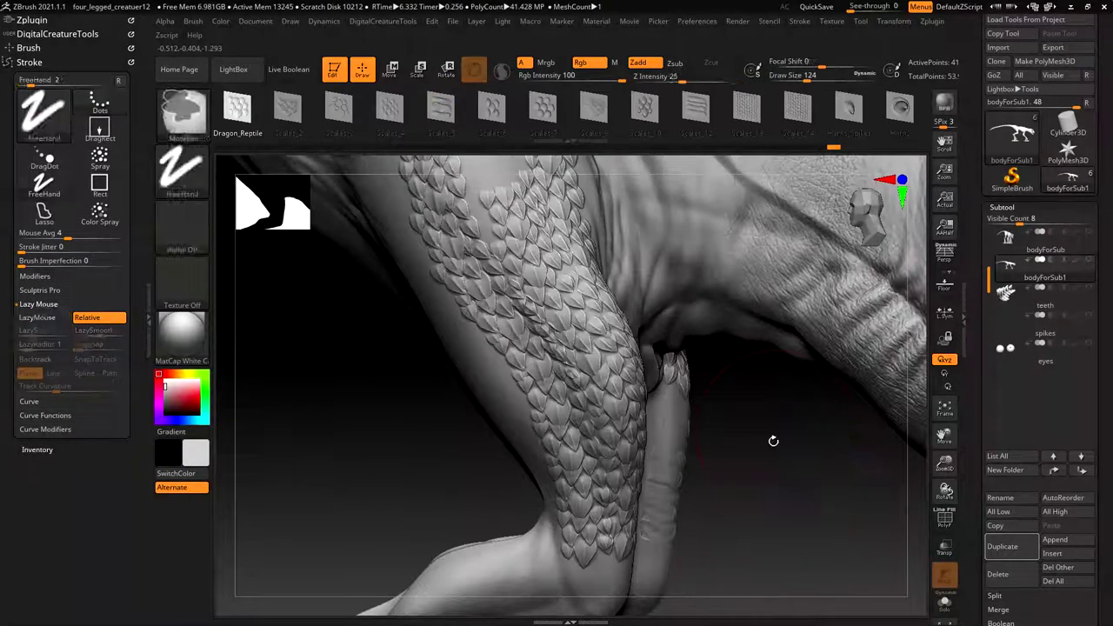
mouse_move(574, 394)
mouse_down()
mouse_move(559, 390)
mouse_move(470, 169)
mouse_up()
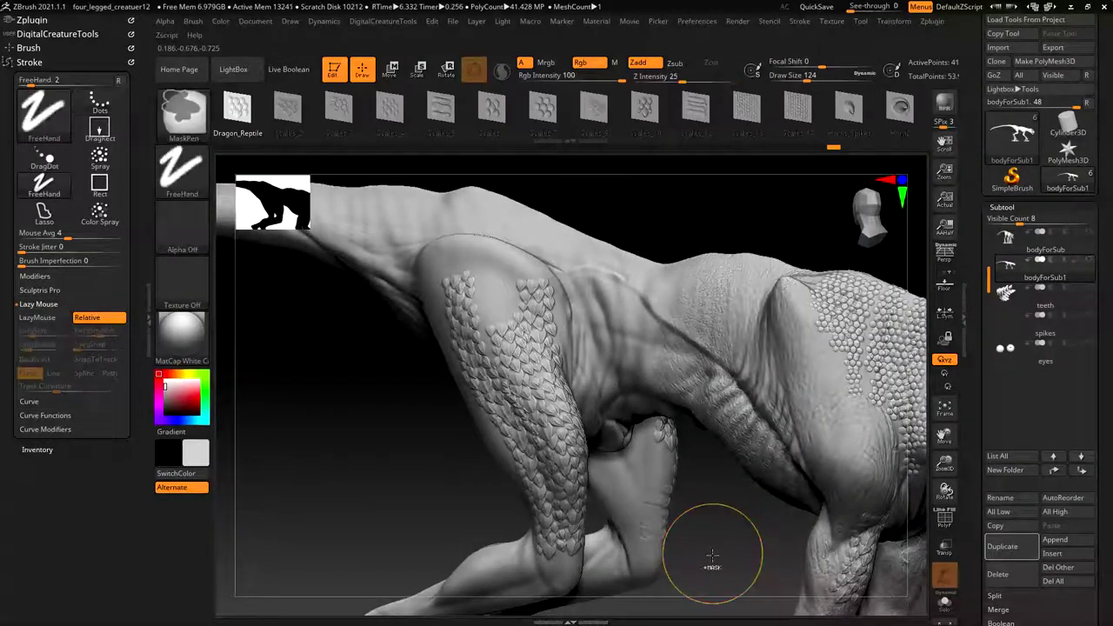
Step: Undo all the scale strokes on the hind leg
key(ctrl+z)
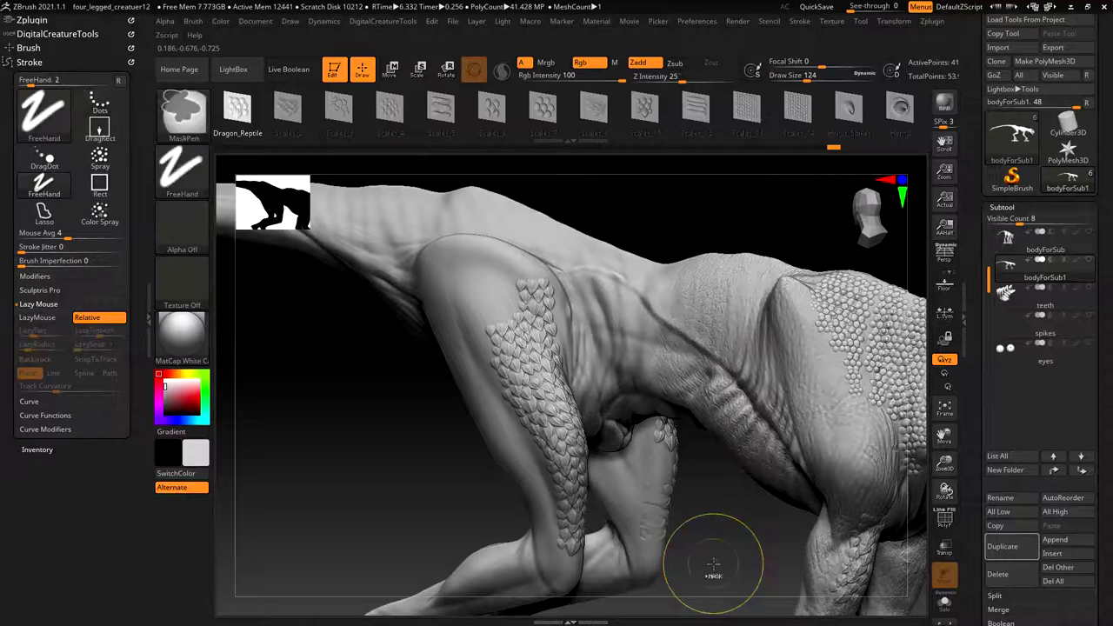
key(ctrl+z)
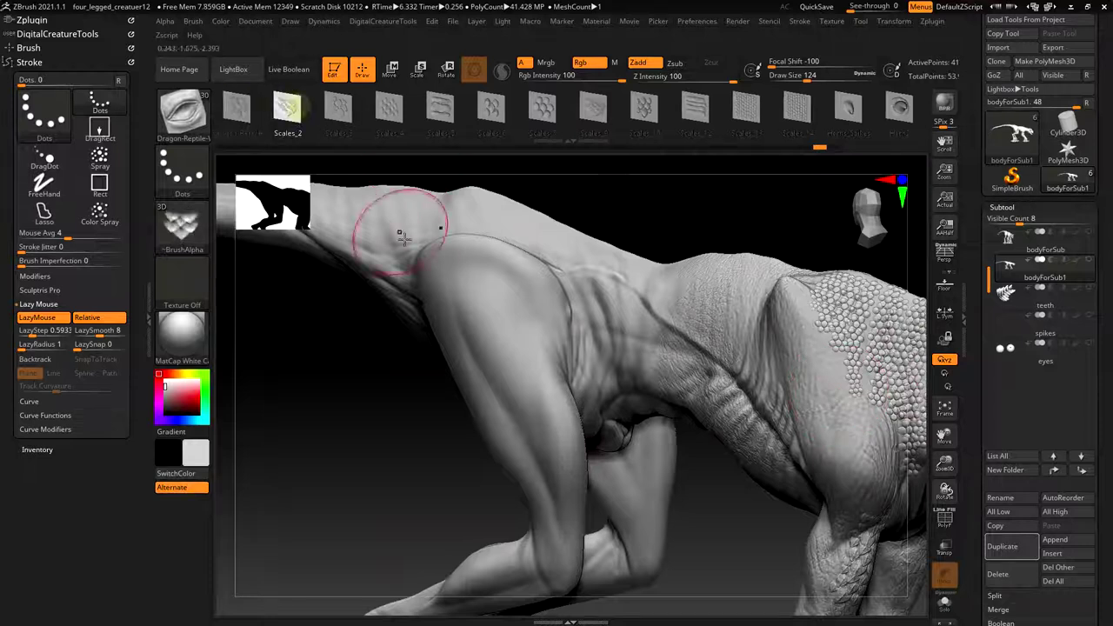
Step: Lay overlapping Scales_2 strokes up the outer and rear sides of the hind thigh, from the knee to the hip
drag(573, 540, 550, 442)
mouse_move(512, 375)
mouse_down()
mouse_move(480, 306)
mouse_move(474, 248)
mouse_up()
drag(688, 529, 692, 562)
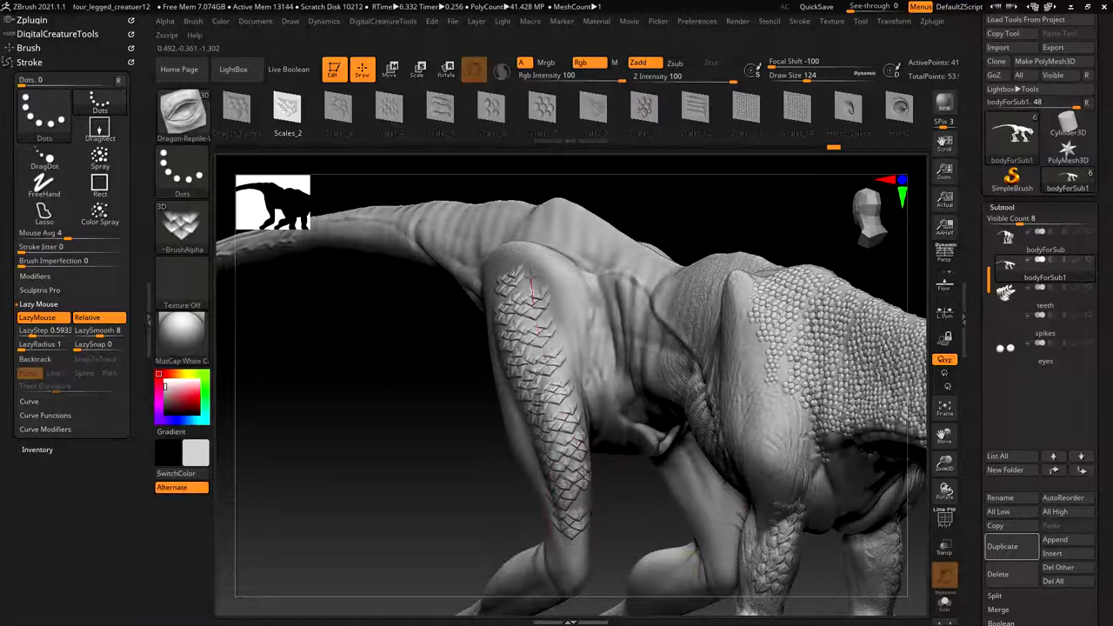
right_drag(534, 256, 609, 525)
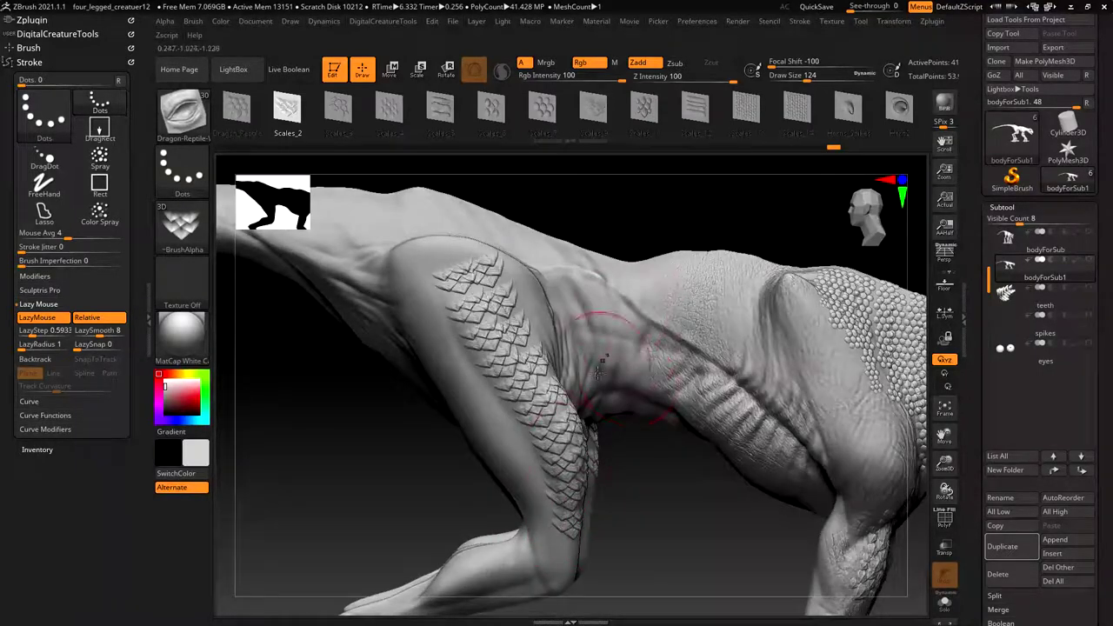
mouse_move(538, 558)
mouse_down()
mouse_move(527, 456)
mouse_move(419, 274)
mouse_up()
right_drag(420, 274, 538, 589)
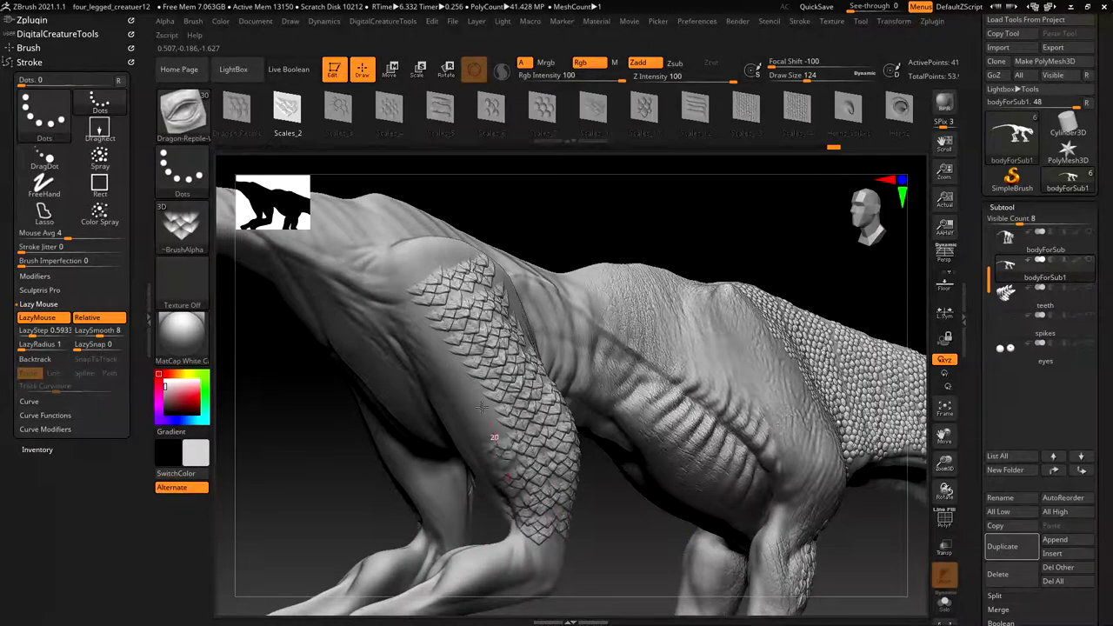
right_drag(409, 286, 500, 514)
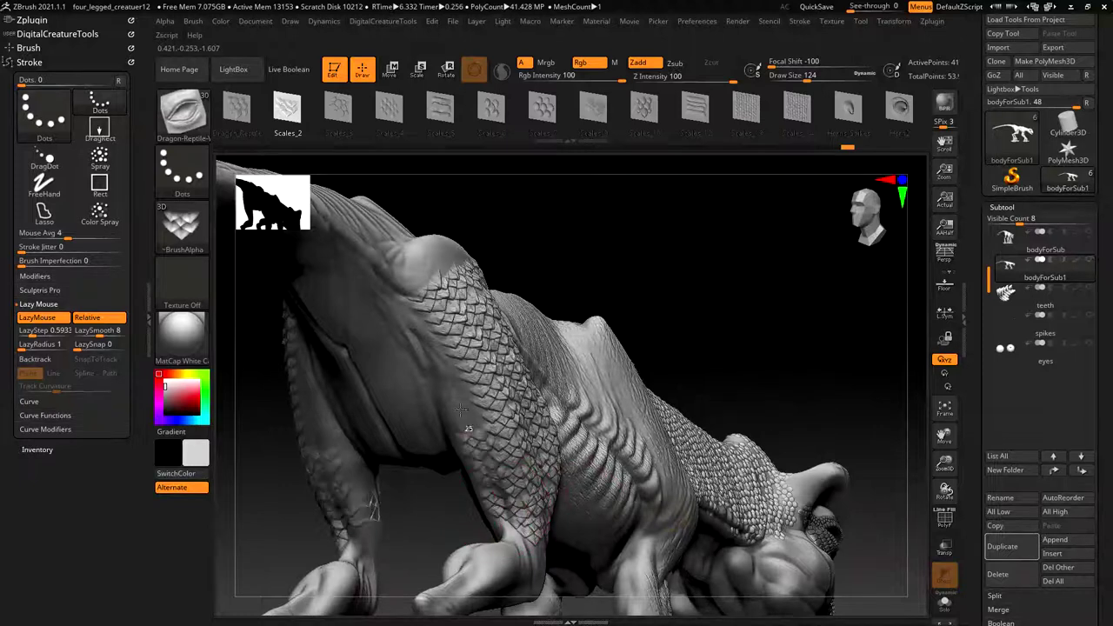
Step: Try a Scales_3 stroke along the lower back above the hip and undo it
right_drag(609, 268, 710, 407)
right_drag(717, 451, 644, 570)
ctrl+right_drag(745, 485, 681, 403)
right_drag(771, 592, 728, 495)
click(358, 124)
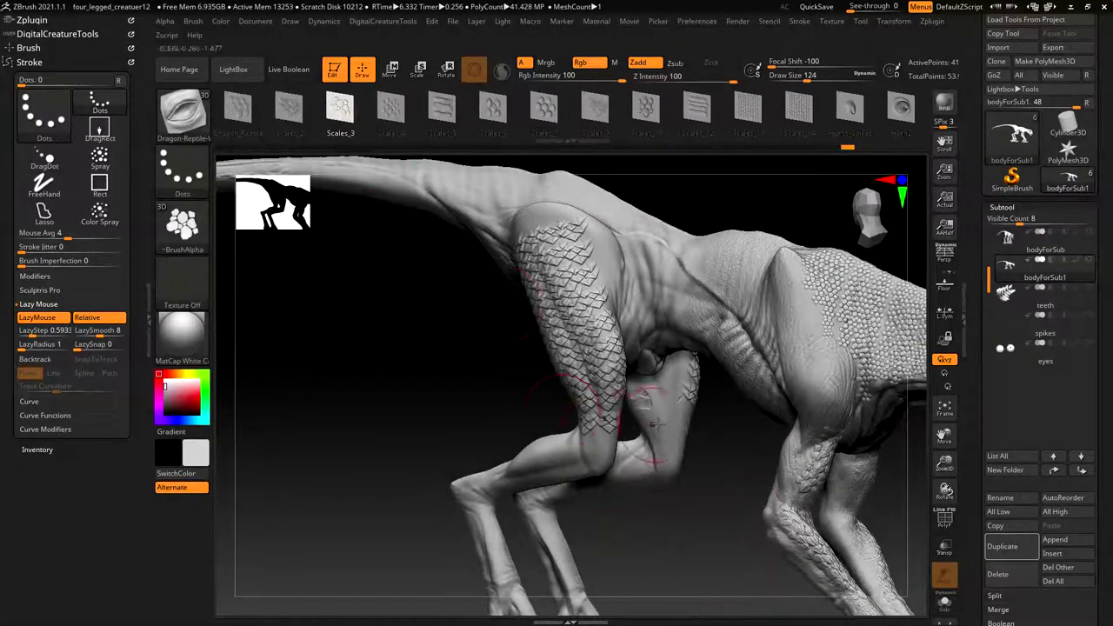
right_drag(711, 256, 694, 301)
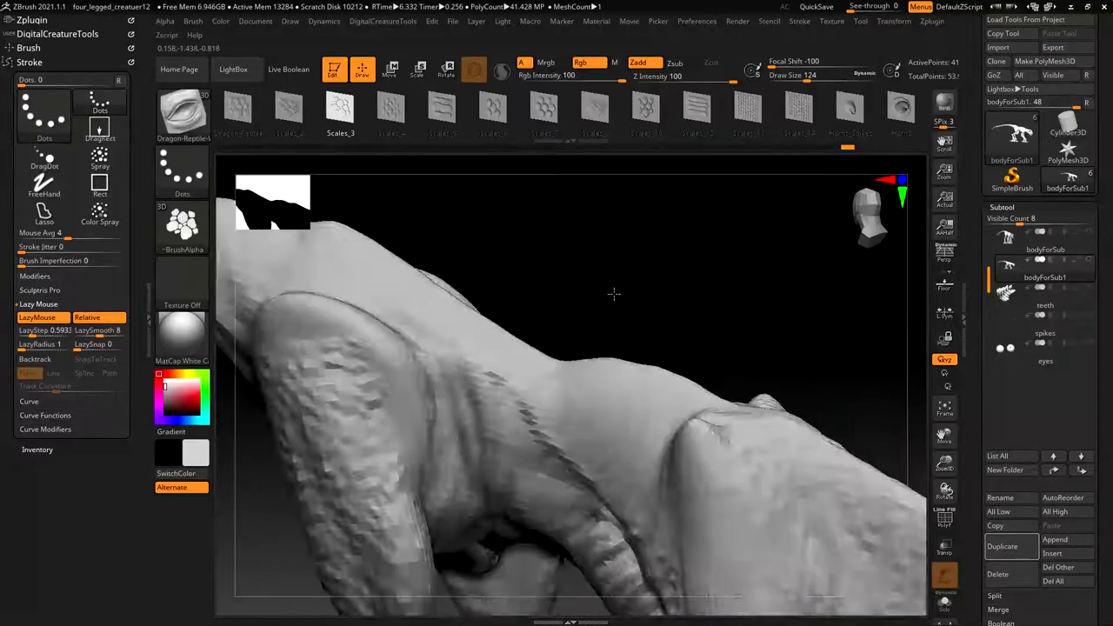
mouse_move(542, 293)
mouse_down()
mouse_move(496, 203)
mouse_move(688, 321)
mouse_move(747, 320)
mouse_up()
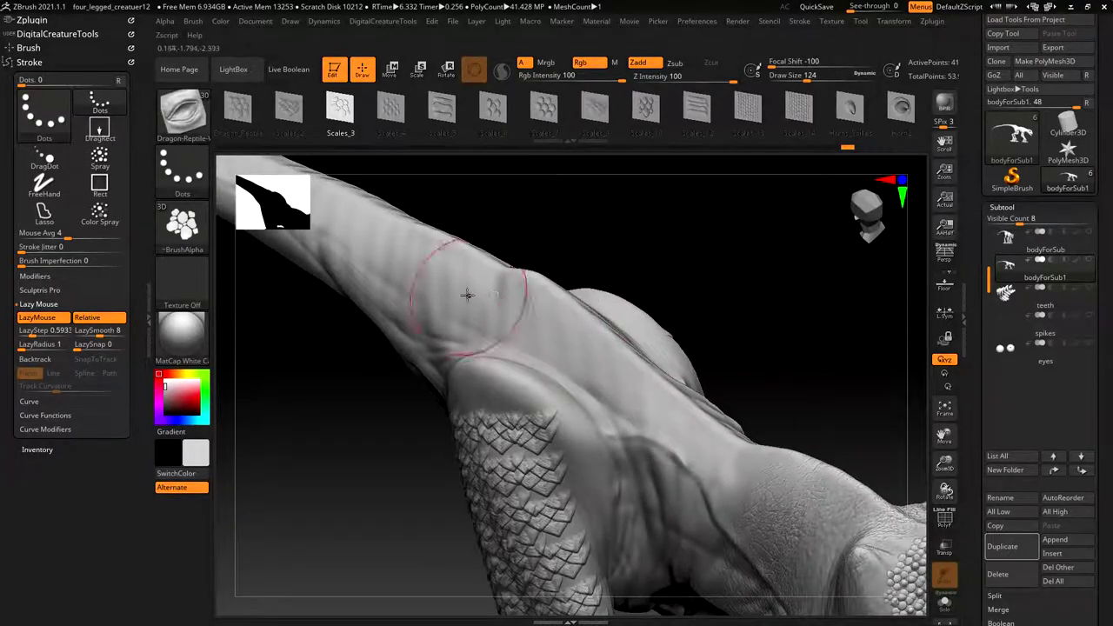
drag(547, 336, 715, 464)
mouse_move(794, 381)
mouse_down()
mouse_move(889, 371)
mouse_move(820, 362)
mouse_up()
key(ctrl)
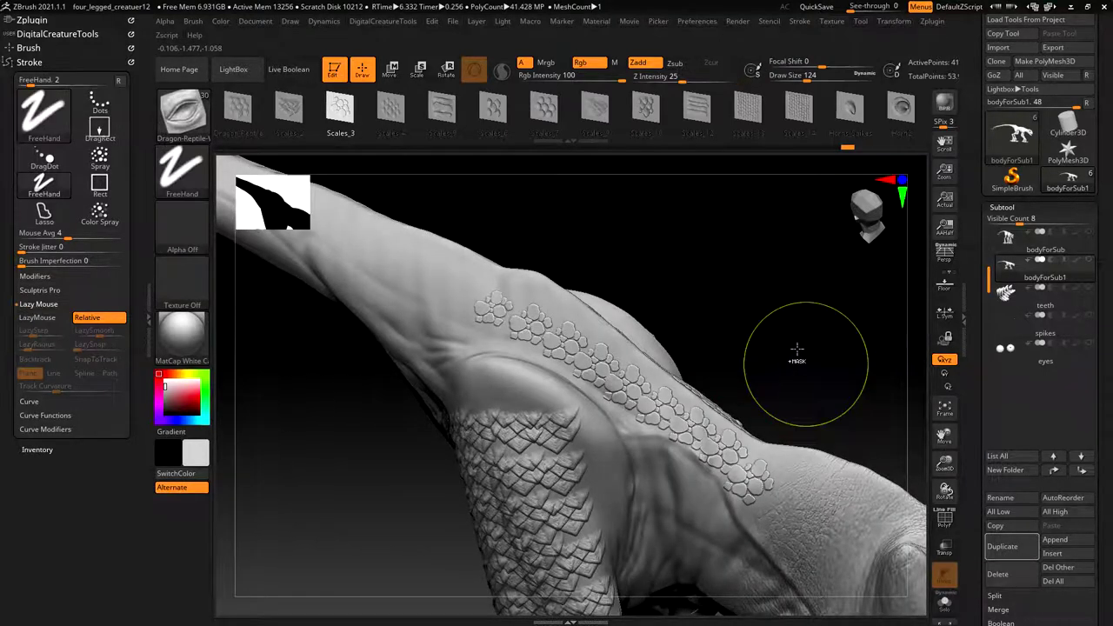
key(ctrl+z)
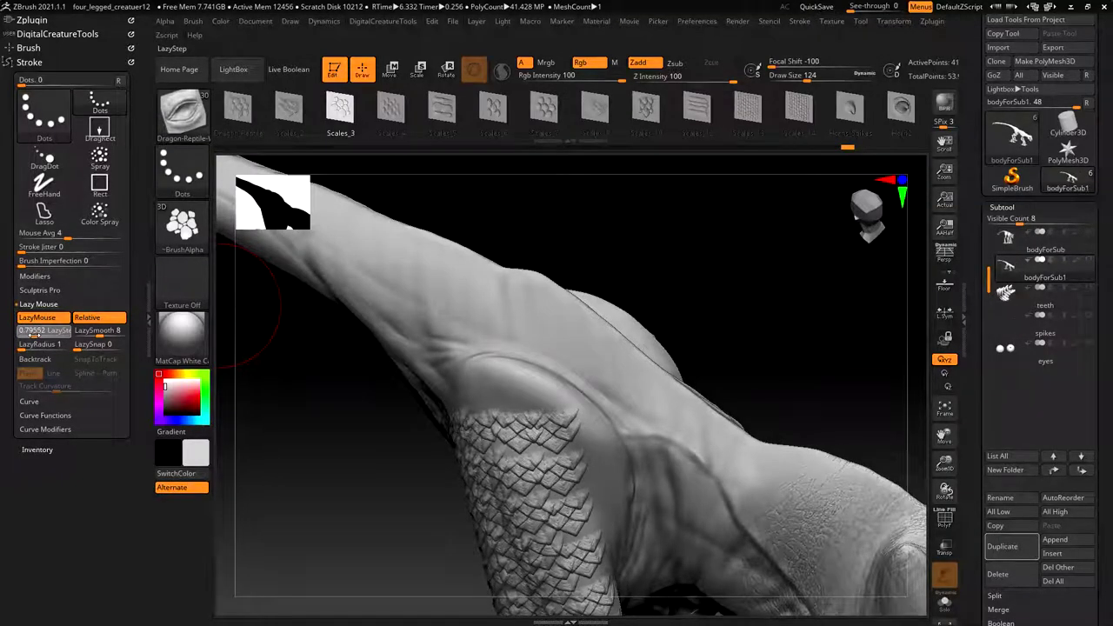
Step: Try a Scales_3 stroke along the lower back with a LazyStep of 0.79552 and undo it
mouse_move(387, 265)
mouse_down()
mouse_move(527, 321)
mouse_move(636, 391)
mouse_up()
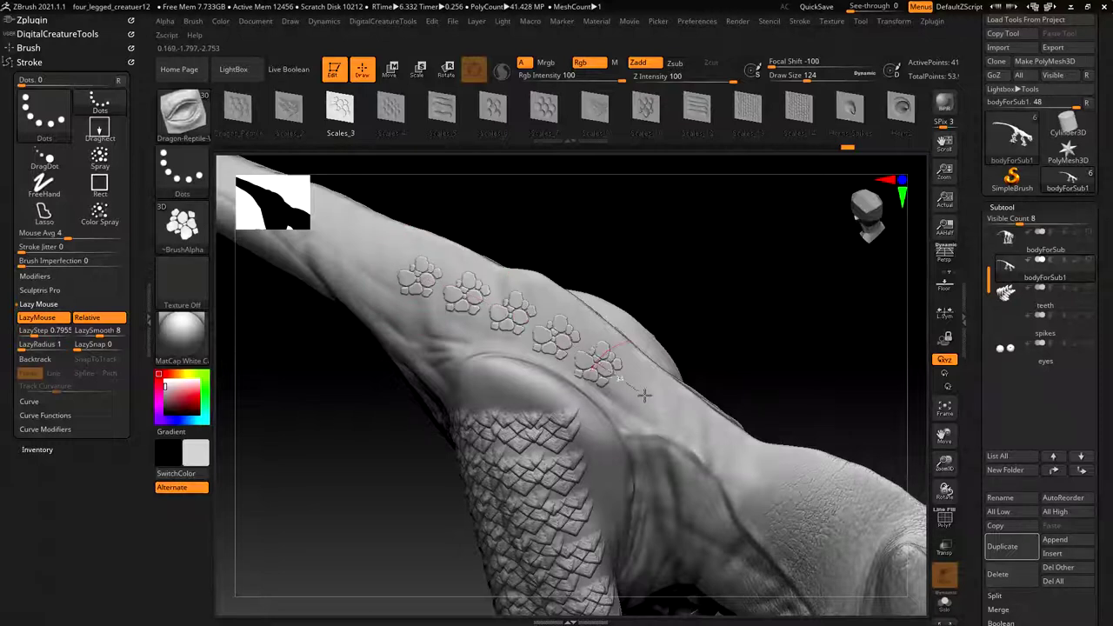
key(ctrl)
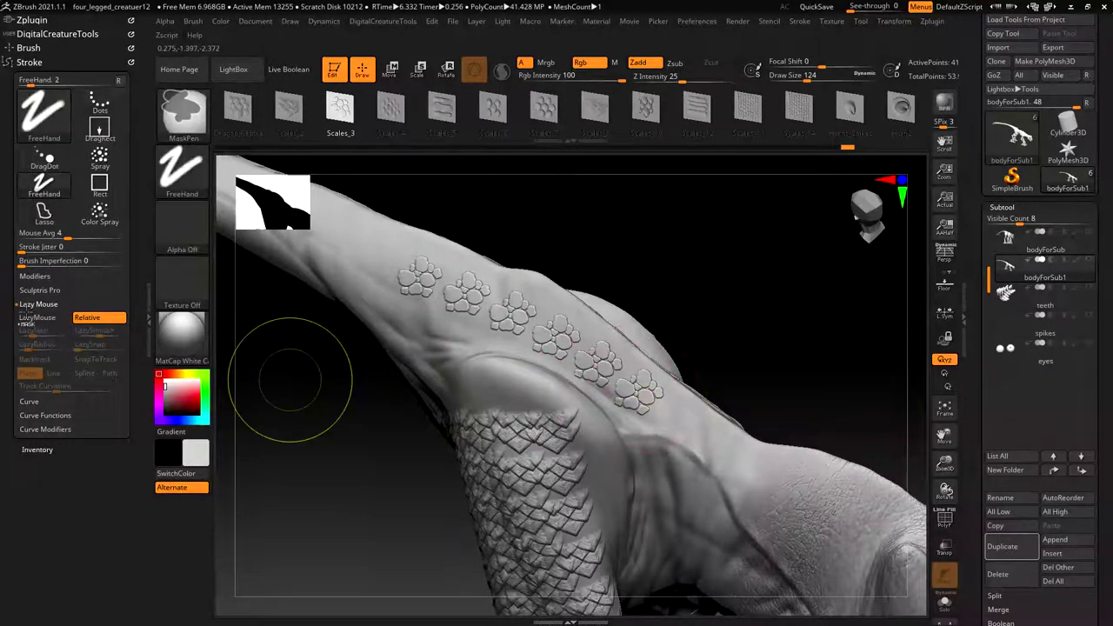
key(ctrl+z)
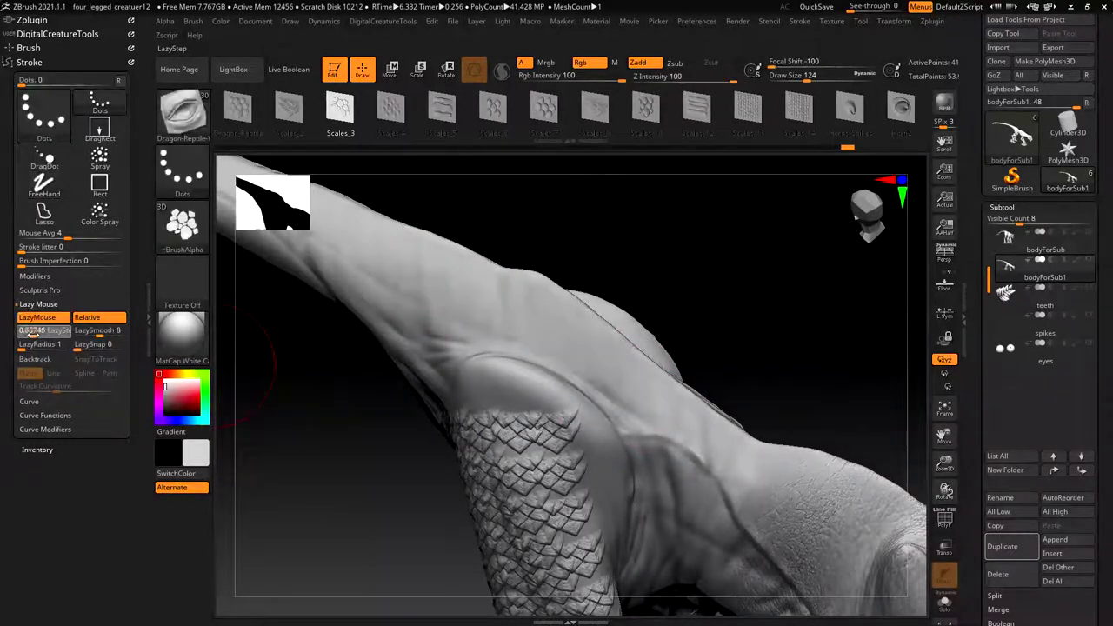
Step: Try parallel Scales_3 strokes along the back and flank with a LazyStep of 0.6574, and undo them
mouse_move(381, 252)
mouse_down()
mouse_move(567, 328)
mouse_move(787, 518)
mouse_up()
drag(462, 328, 552, 371)
mouse_move(789, 359)
mouse_down()
mouse_move(926, 409)
mouse_move(686, 521)
mouse_up()
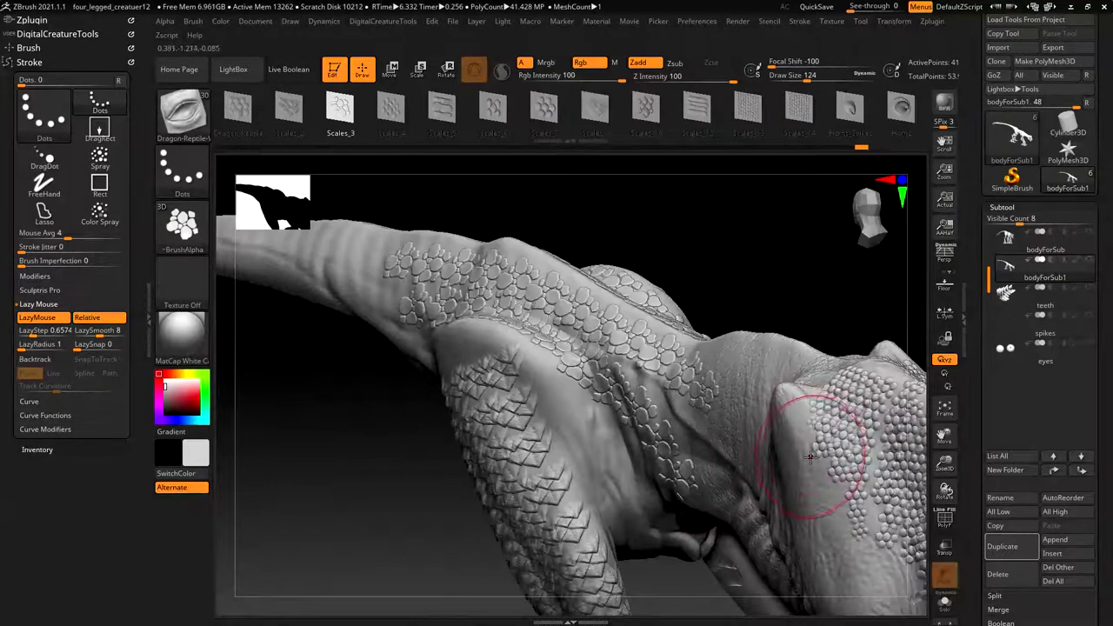
key(ctrl)
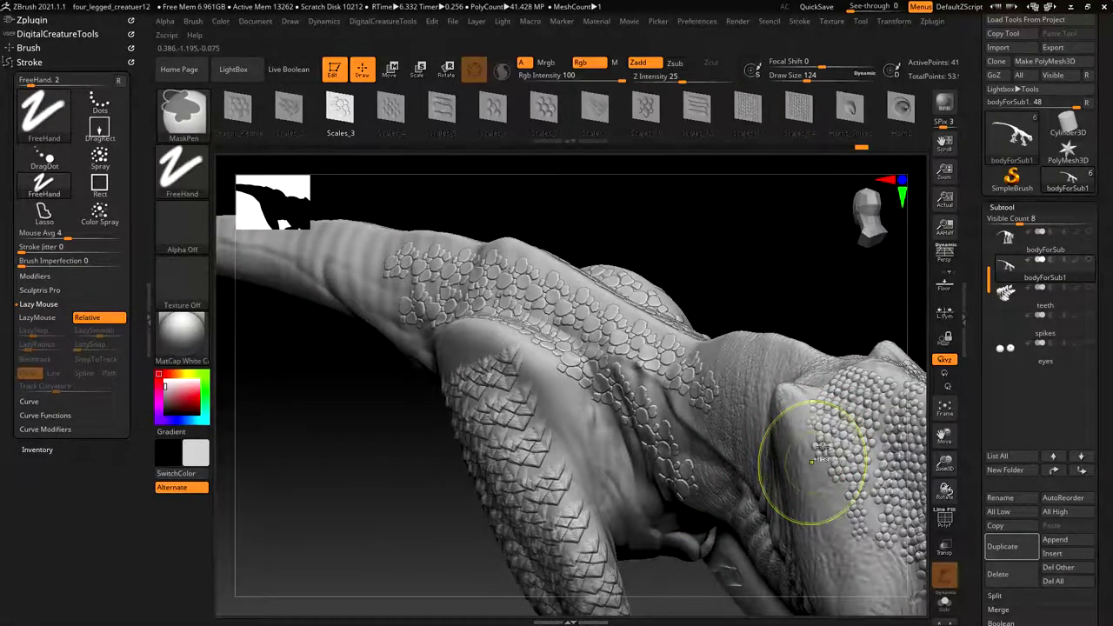
key(ctrl+z)
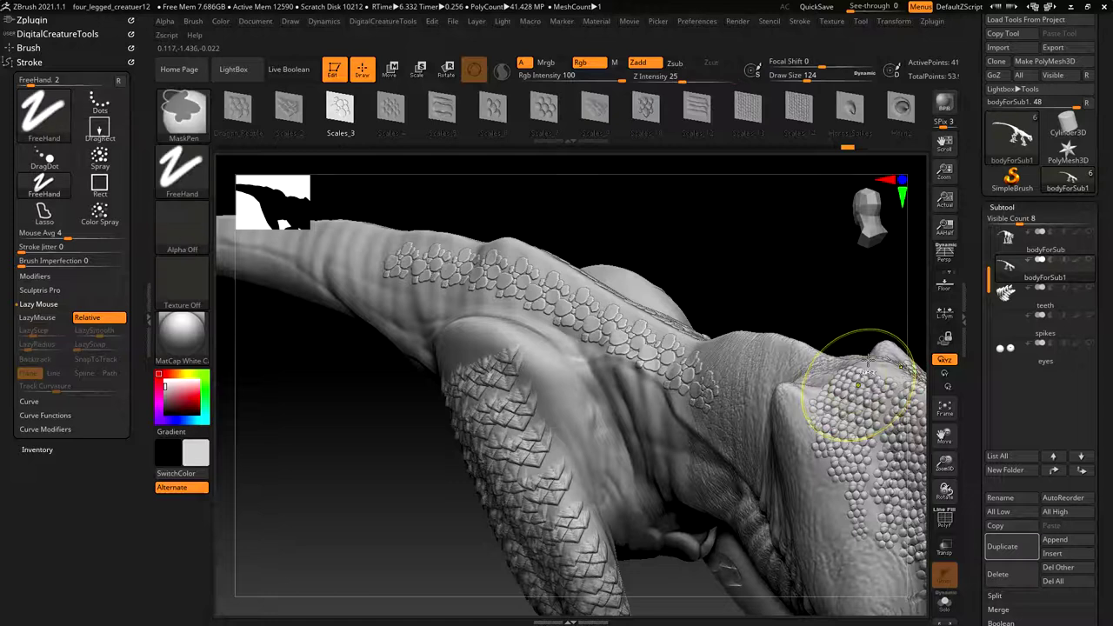
key(ctrl+z)
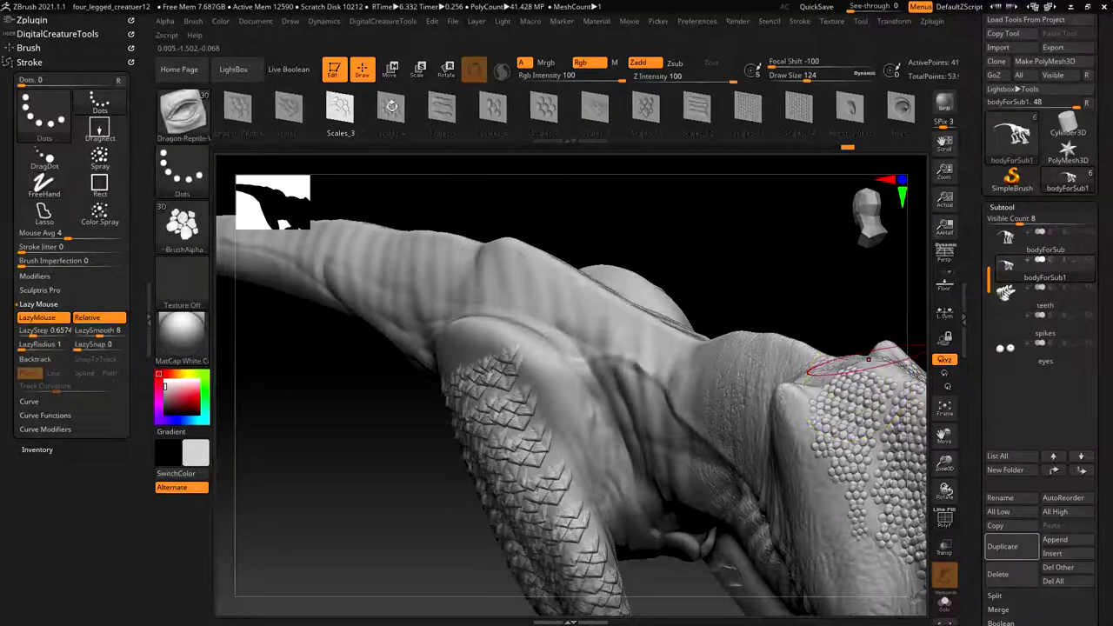
Step: Lay a Scales_4 stroke down the flank beside the hind thigh
click(392, 106)
drag(579, 438, 621, 550)
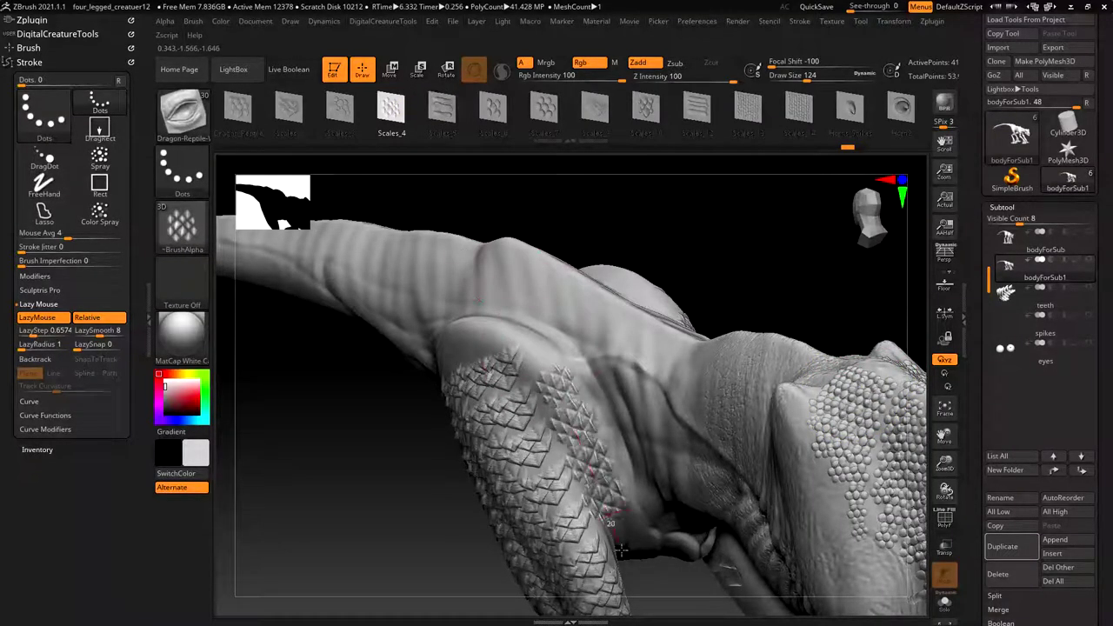
mouse_move(699, 595)
mouse_down()
mouse_move(687, 434)
mouse_move(733, 243)
mouse_move(566, 434)
mouse_move(570, 497)
mouse_move(626, 461)
mouse_move(614, 351)
mouse_move(519, 455)
mouse_up()
Step: Set the Draw Size to 90 for detailing the lower part of the far front leg
drag(515, 374, 516, 334)
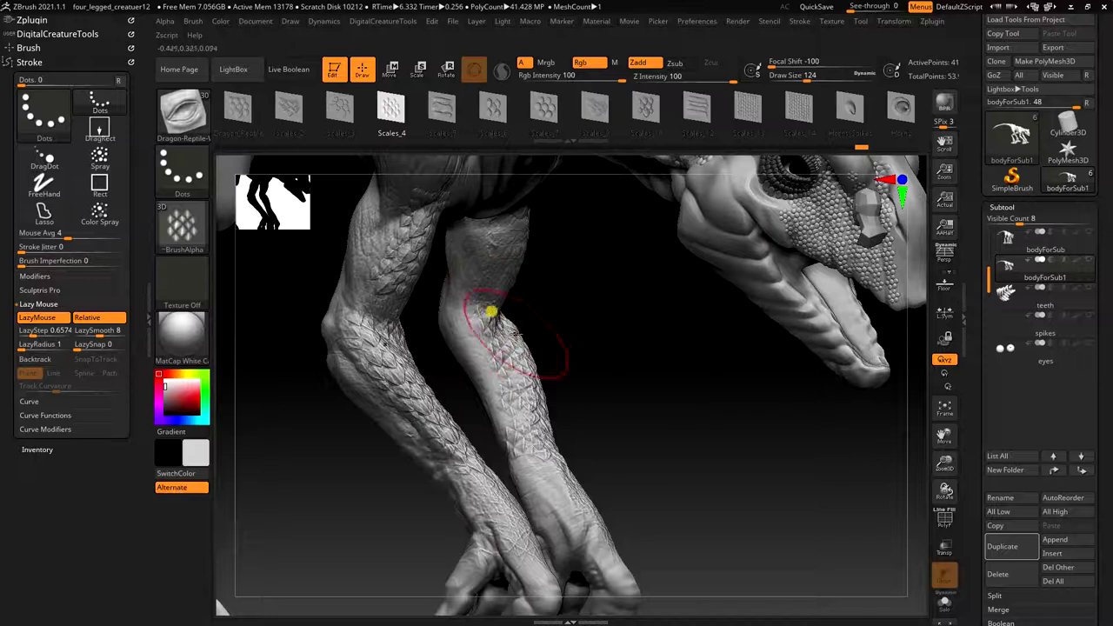
drag(614, 391, 666, 417)
ctrl+right_drag(667, 418, 750, 392)
alt+drag(750, 392, 686, 461)
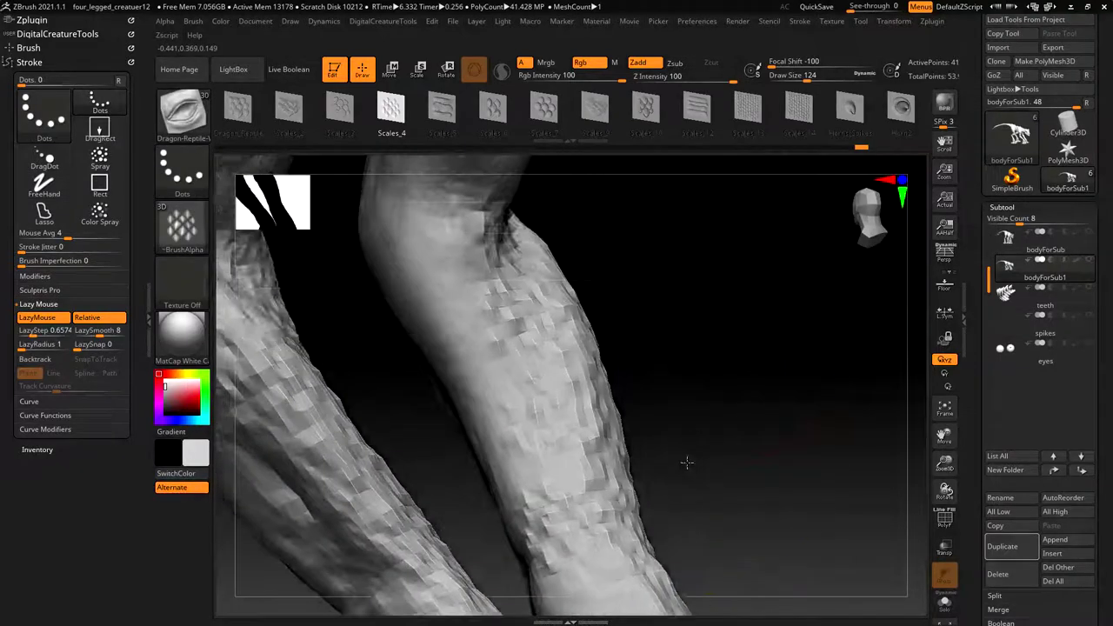
mouse_move(717, 418)
mouse_down()
mouse_move(676, 415)
mouse_move(719, 479)
mouse_up()
key(s)
drag(605, 445, 599, 447)
Step: Try Scales_4 strokes up and down the lower part of the far front leg, and undo them
drag(588, 513, 601, 238)
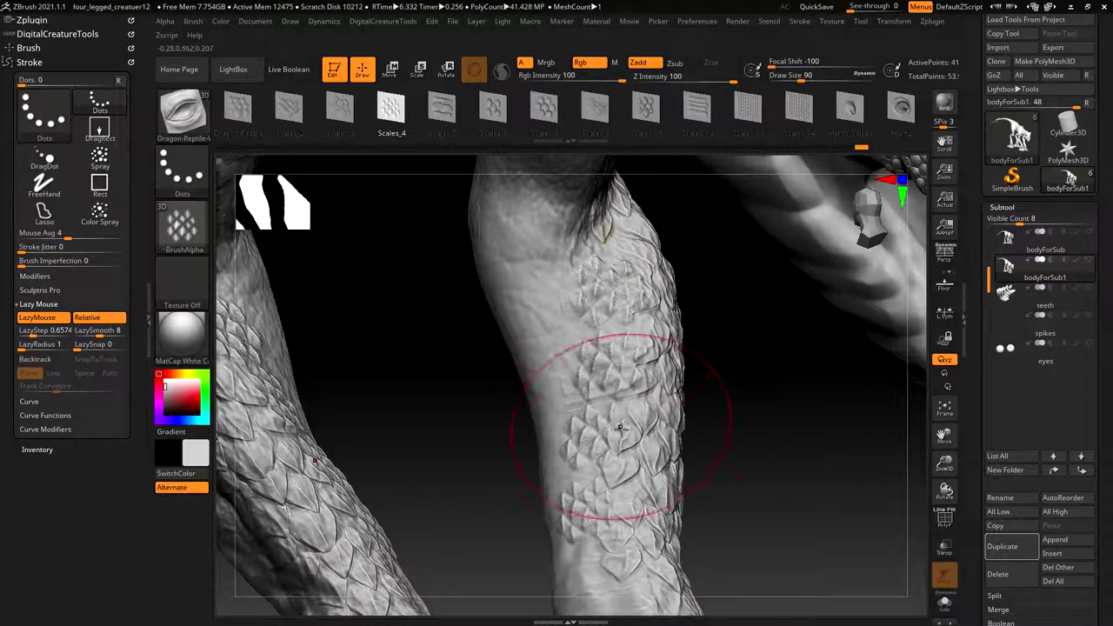
key(ctrl)
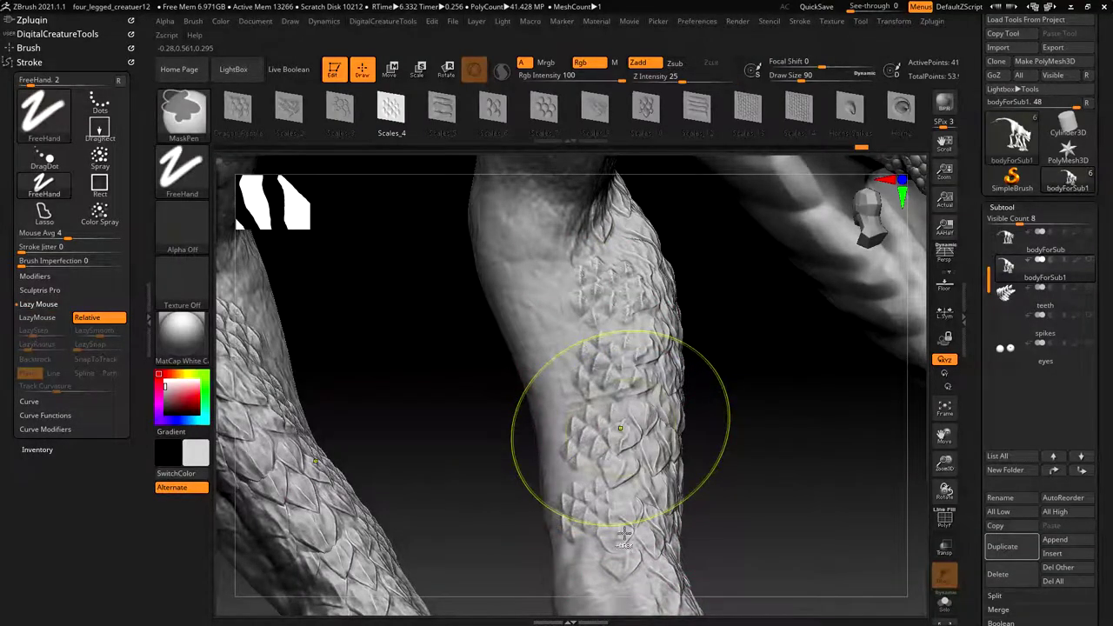
key(ctrl+z)
mouse_move(605, 277)
mouse_down()
mouse_move(574, 502)
mouse_move(583, 595)
mouse_up()
key(ctrl)
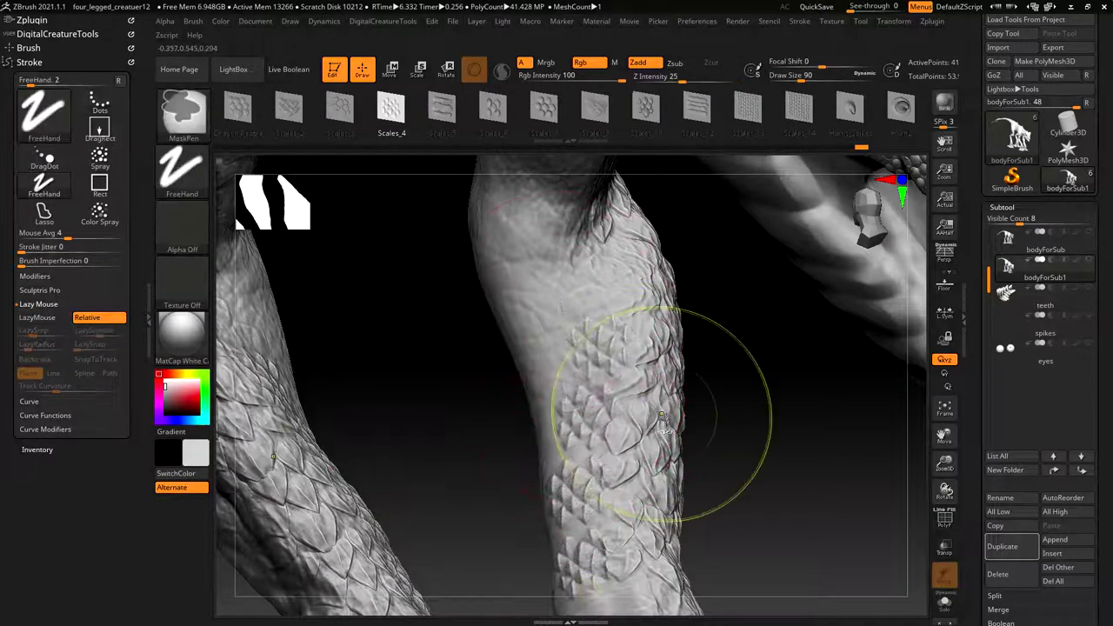
key(ctrl+z)
key(ctrl+z)
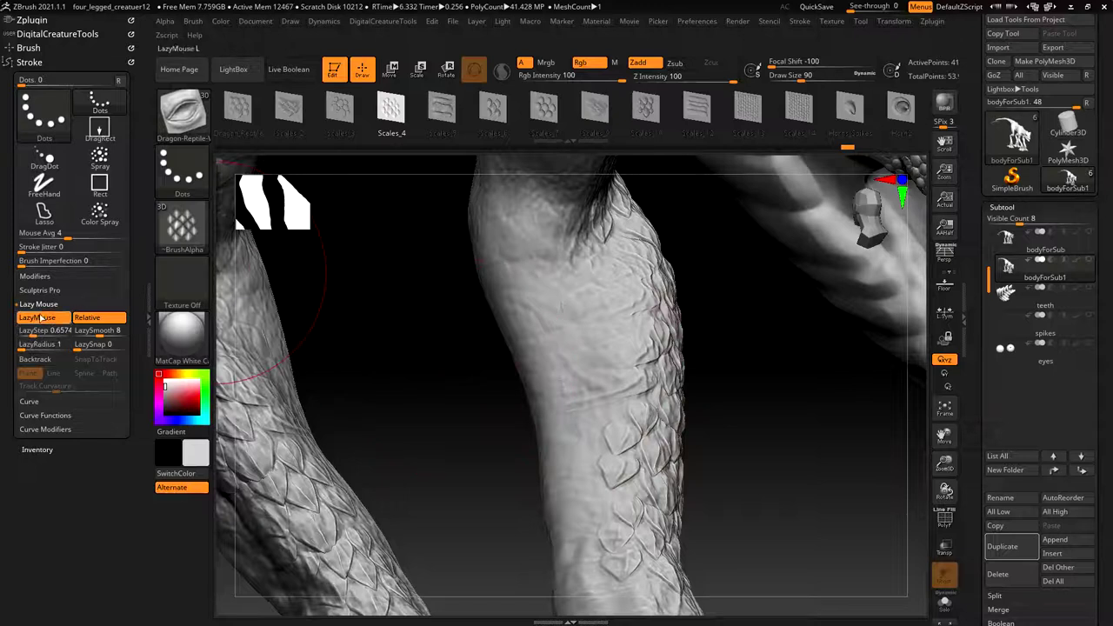
Step: Lay parallel Scales_4 strokes down the lower part of the far front leg with a LazyStep of 0.27777
drag(29, 334, 26, 334)
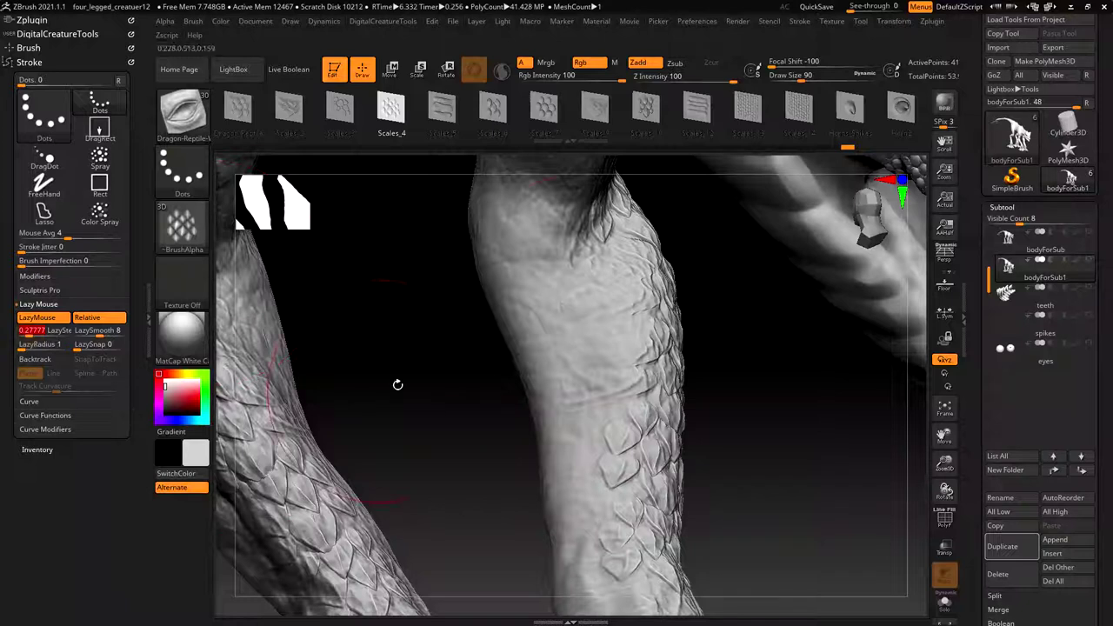
drag(557, 239, 581, 548)
drag(696, 485, 763, 331)
mouse_move(568, 279)
mouse_down()
mouse_move(577, 387)
mouse_move(624, 565)
mouse_up()
drag(831, 491, 801, 469)
key(f)
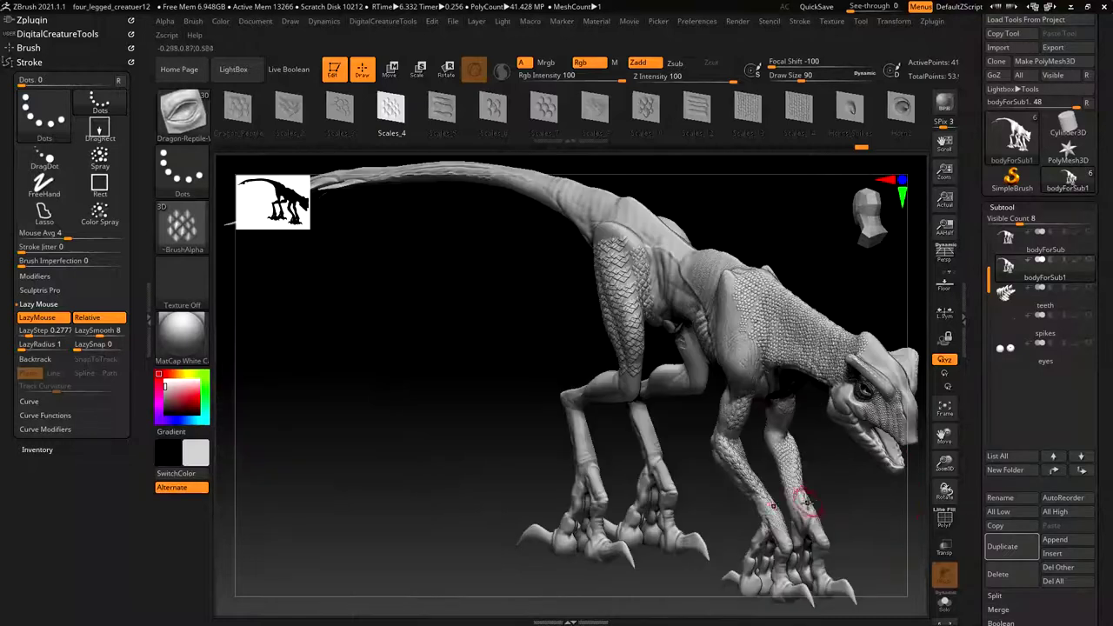
Step: Extend the Scales_4 texture over the elbow and upper part of the far front leg
alt+right_drag(840, 427, 857, 413)
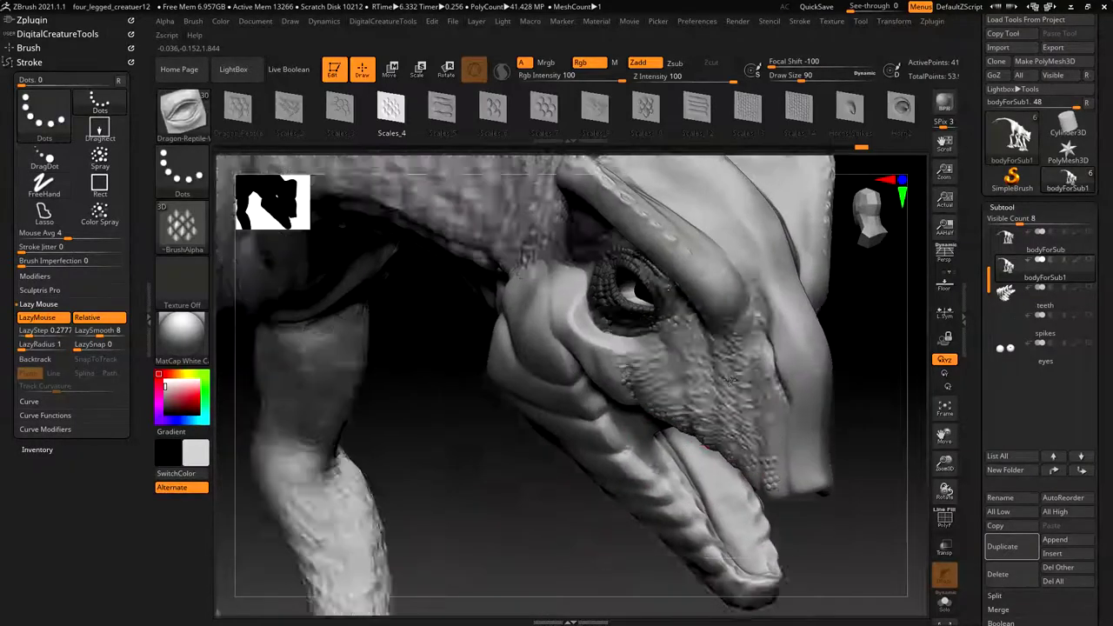
alt+right_drag(557, 556, 719, 425)
drag(717, 452, 676, 420)
mouse_move(441, 348)
mouse_down()
mouse_move(442, 267)
mouse_move(469, 233)
mouse_up()
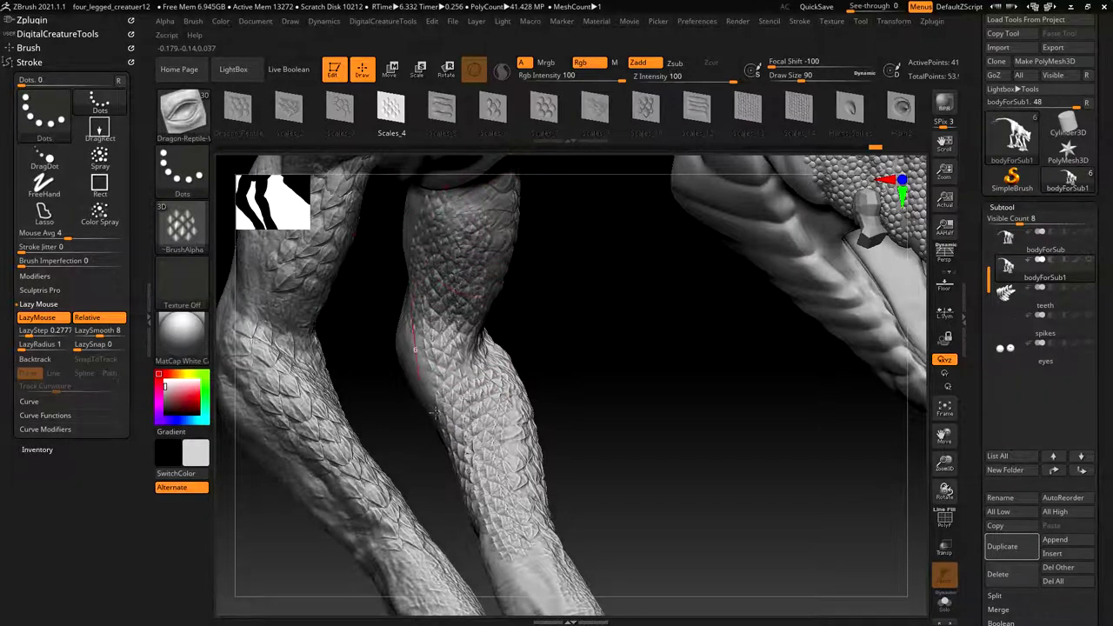
mouse_move(505, 509)
right_down()
mouse_move(634, 455)
mouse_move(676, 450)
mouse_move(667, 468)
mouse_move(718, 388)
right_up()
mouse_move(569, 268)
mouse_down()
mouse_move(542, 368)
mouse_move(532, 497)
mouse_up()
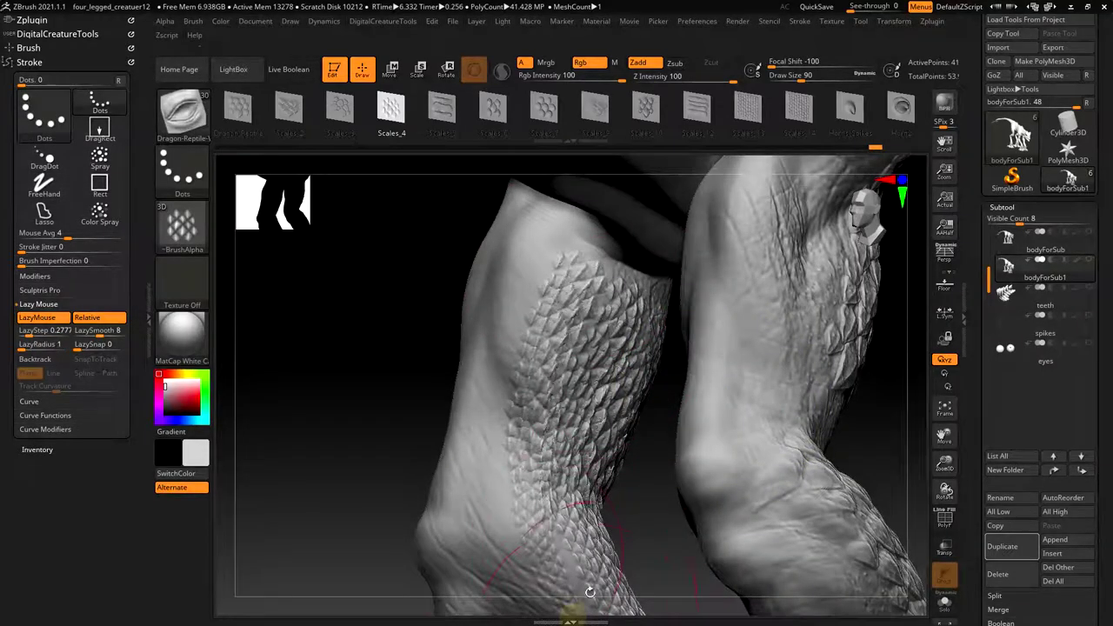
Step: Cover the remaining smooth inner and rear surfaces of the front legs with long Scales_4 strokes
mouse_move(520, 578)
mouse_down()
mouse_move(487, 387)
mouse_move(492, 283)
mouse_up()
drag(507, 243, 558, 207)
mouse_move(634, 523)
right_down()
mouse_move(681, 520)
mouse_move(541, 422)
right_up()
mouse_move(399, 205)
mouse_down()
mouse_move(501, 531)
mouse_move(581, 572)
mouse_up()
mouse_move(581, 571)
right_down()
mouse_move(590, 542)
mouse_move(626, 549)
mouse_move(470, 551)
right_up()
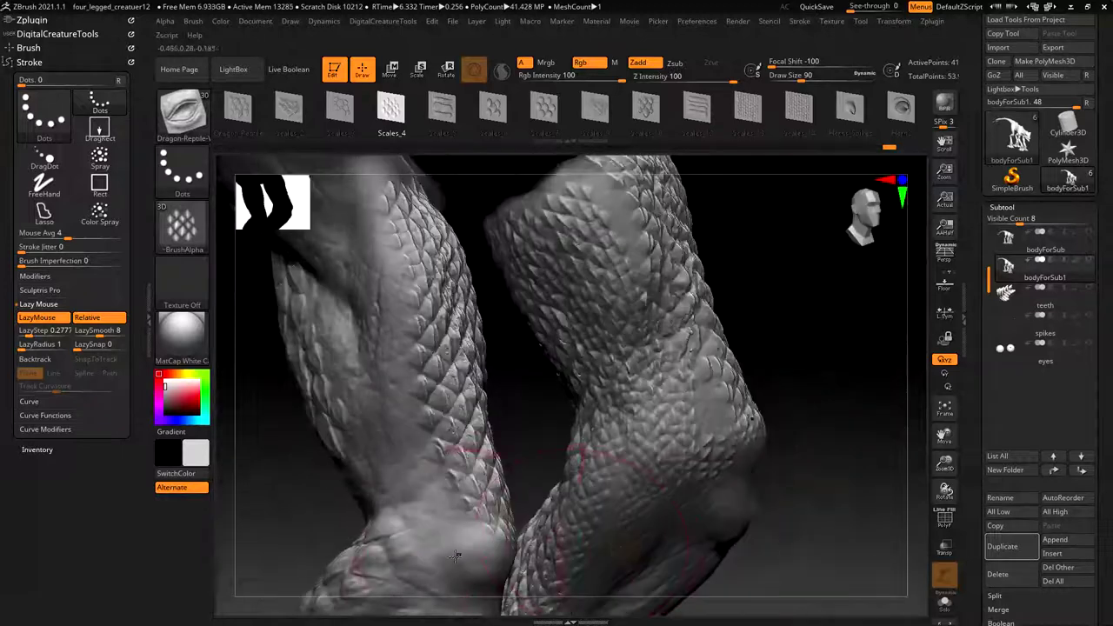
mouse_move(426, 474)
mouse_down()
mouse_move(390, 344)
mouse_move(379, 195)
mouse_up()
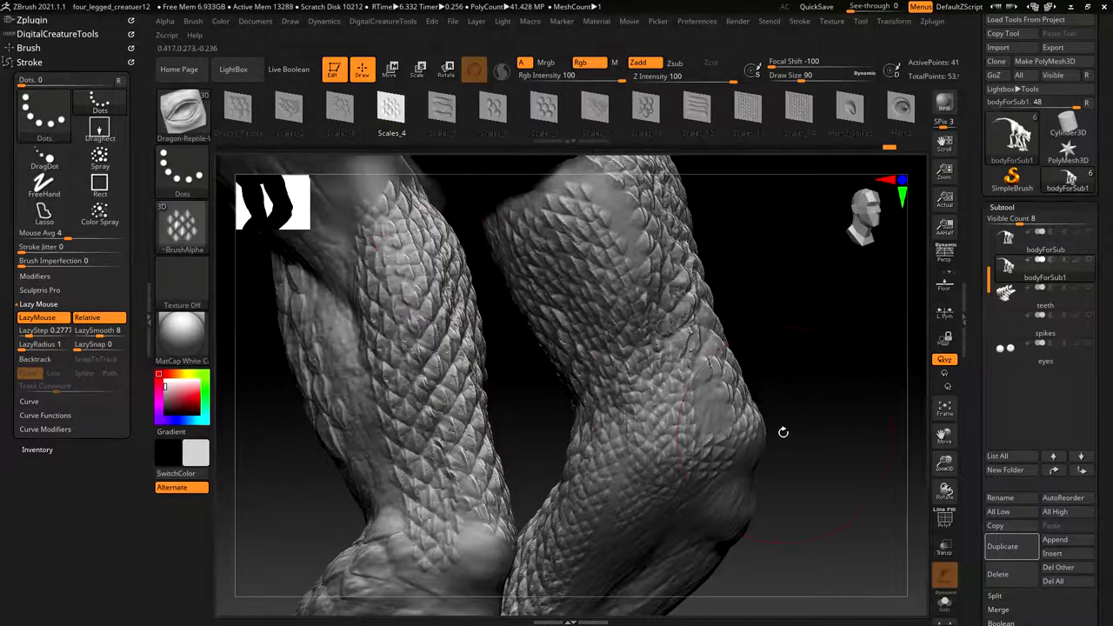
Step: Run Scales_5 strokes down the fronts of the lower front legs as far as the first toe knuckles
key(f)
mouse_move(805, 518)
right_down()
mouse_move(652, 425)
mouse_move(736, 336)
mouse_move(895, 404)
mouse_move(867, 452)
mouse_move(535, 534)
mouse_move(800, 415)
mouse_move(696, 470)
mouse_move(748, 450)
mouse_move(781, 452)
right_up()
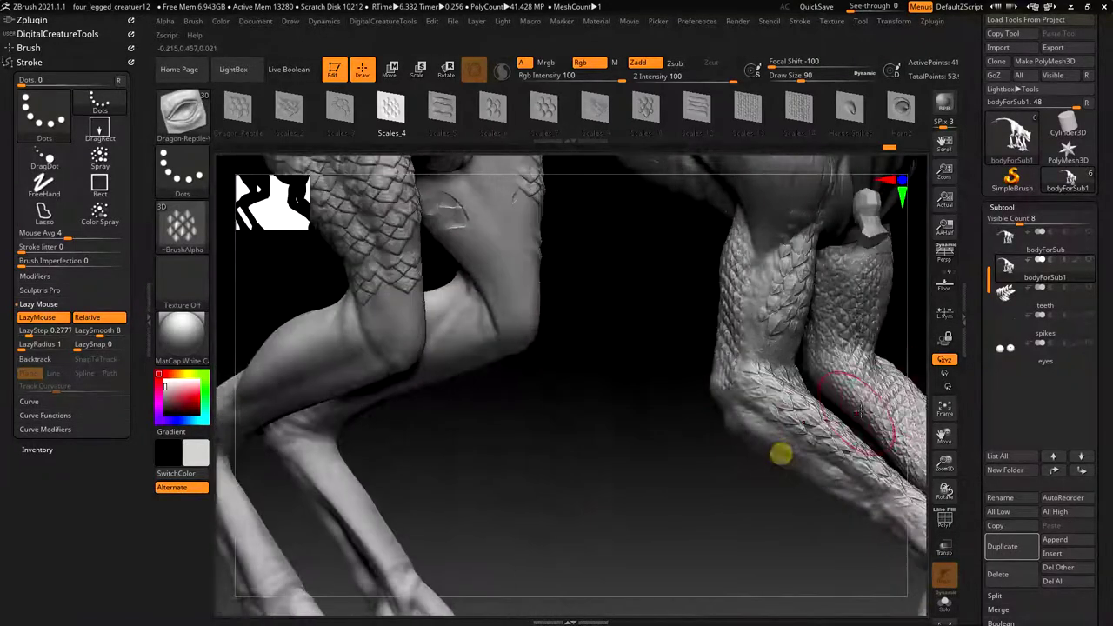
right_drag(861, 432, 831, 356)
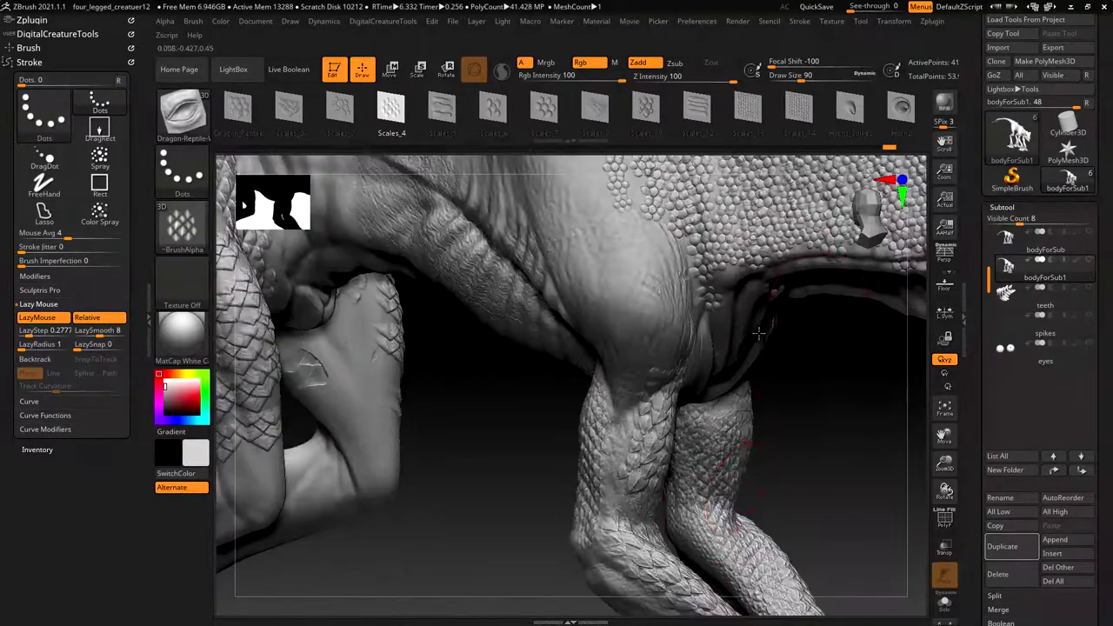
right_drag(758, 333, 608, 366)
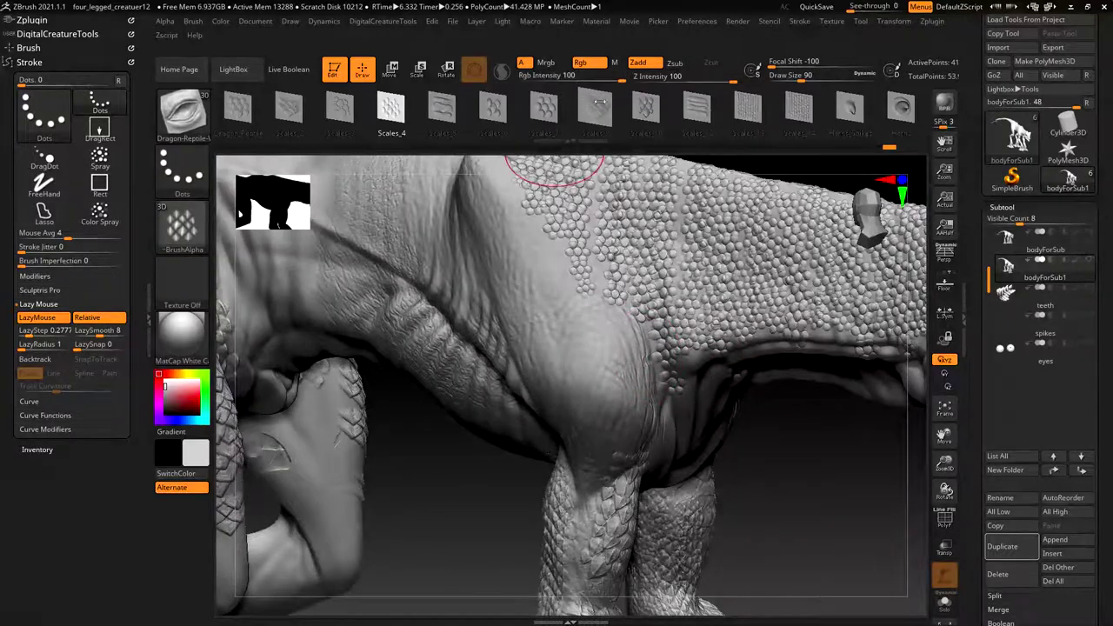
click(441, 115)
mouse_move(604, 315)
right_down()
mouse_move(696, 348)
mouse_move(763, 348)
mouse_move(733, 359)
mouse_move(656, 197)
mouse_move(818, 333)
mouse_move(616, 279)
mouse_move(673, 319)
mouse_move(770, 321)
mouse_move(830, 426)
mouse_move(652, 39)
right_up()
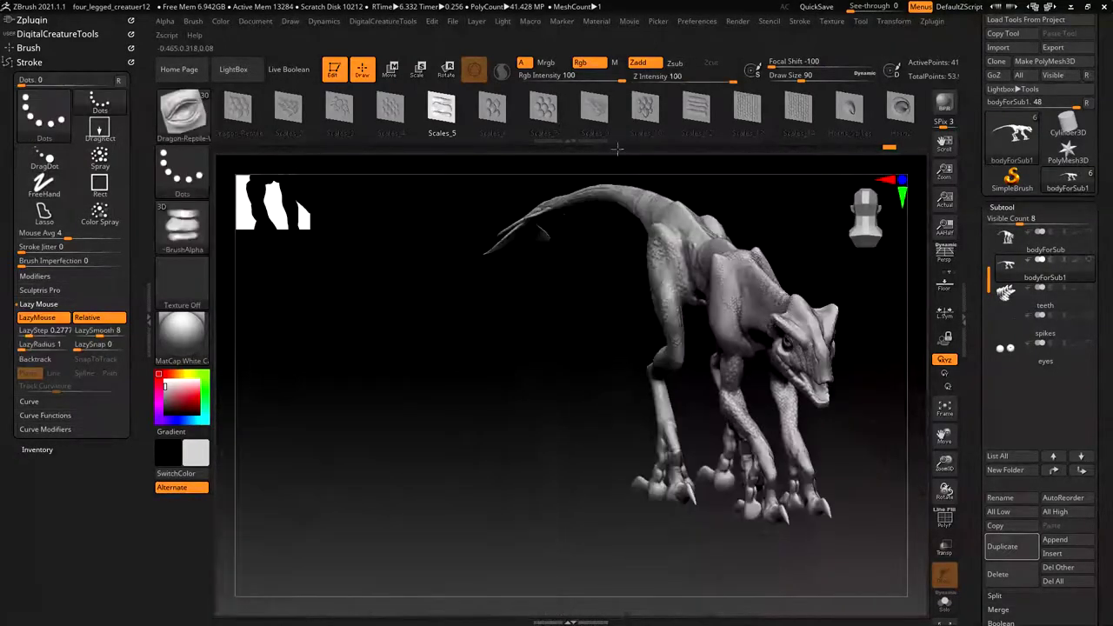
alt+right_drag(601, 322, 662, 419)
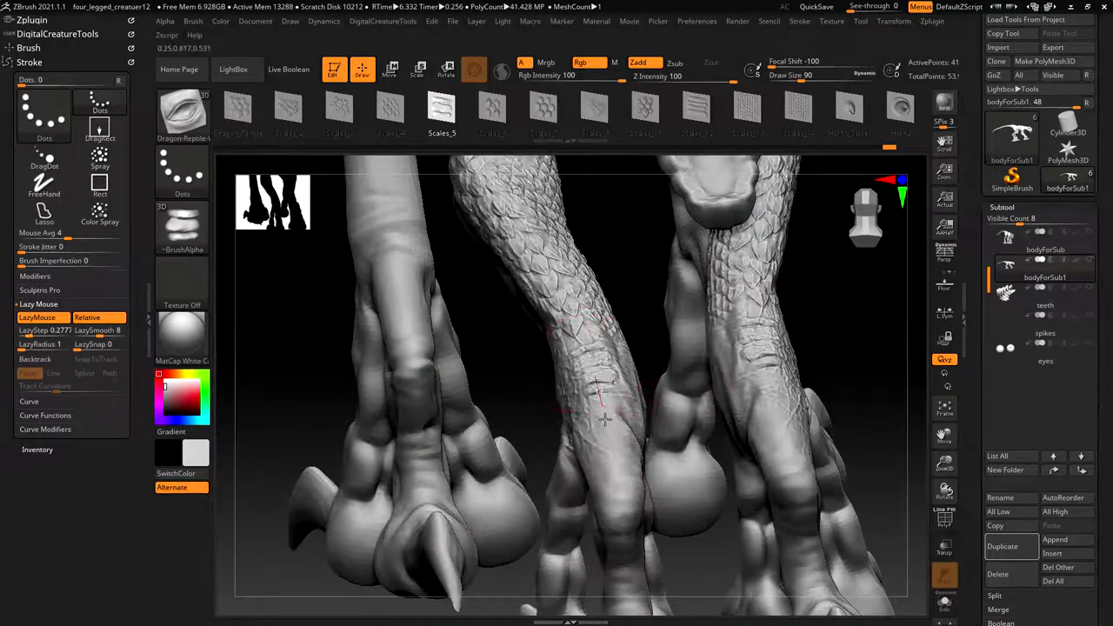
right_drag(626, 557, 738, 543)
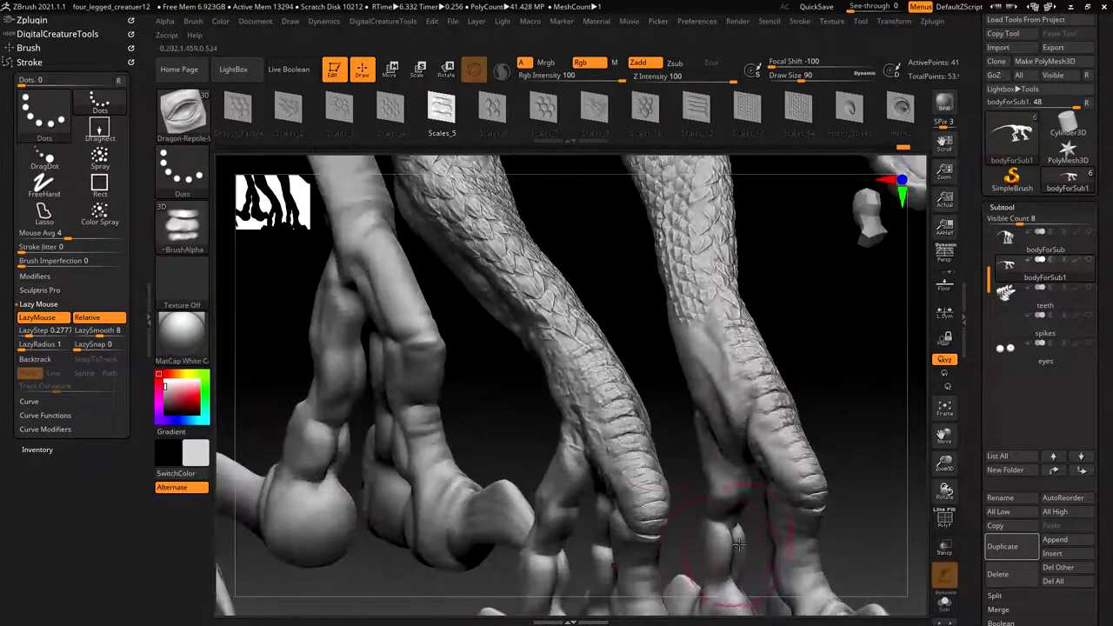
Step: Continue the Scales_5 bands over the knuckles and along the tops of the front feet's toes
right_drag(823, 493, 696, 442)
mouse_move(797, 464)
right_down()
mouse_move(841, 461)
mouse_move(766, 489)
mouse_move(758, 471)
right_up()
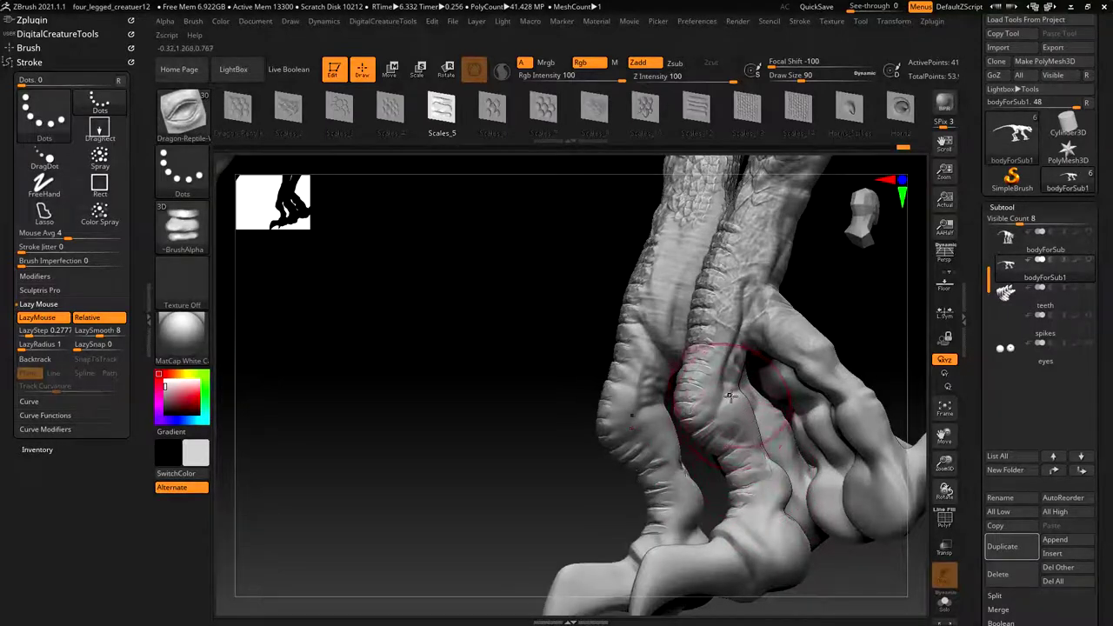
right_drag(817, 337, 561, 407)
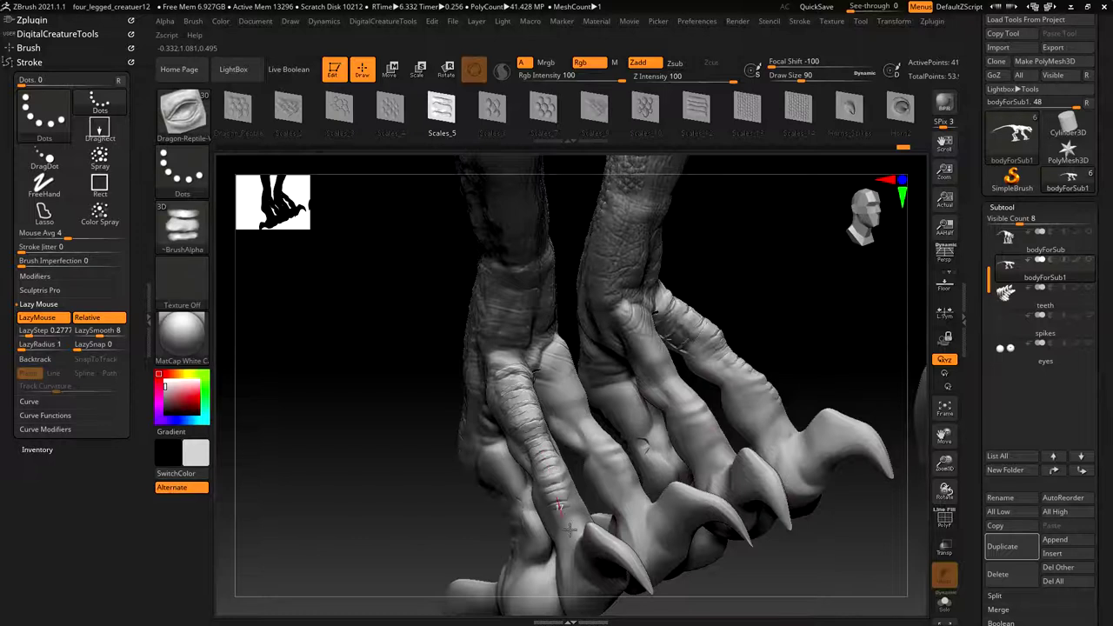
right_drag(811, 341, 736, 430)
drag(575, 526, 588, 586)
right_drag(809, 541, 783, 577)
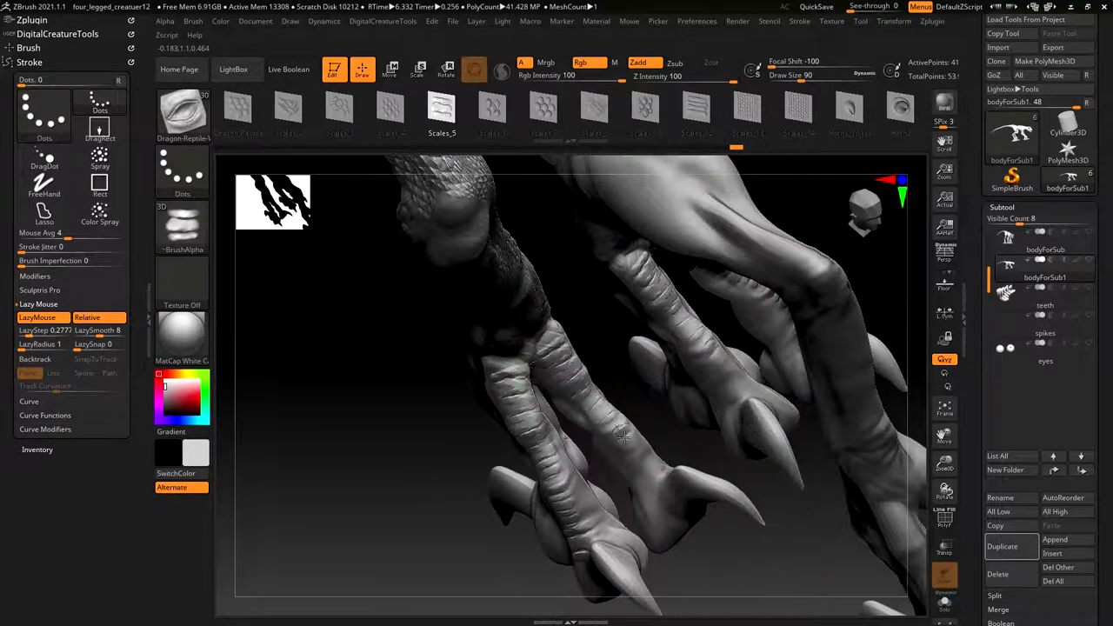
right_drag(728, 559, 845, 550)
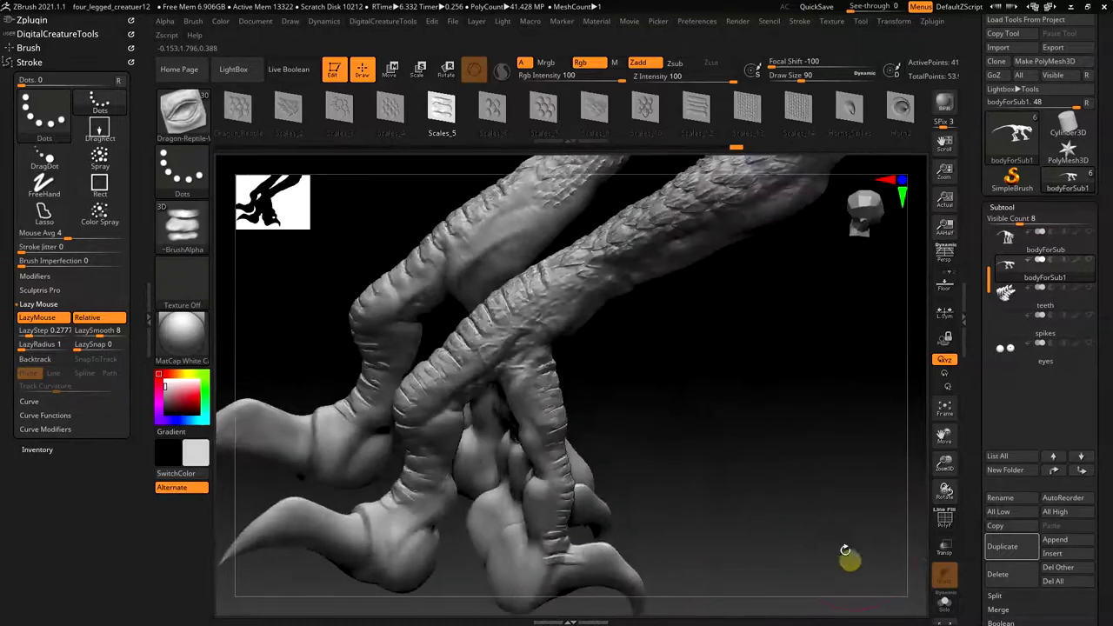
Step: Lay a Scales_5 band down the front of the lower hind legs toward the foot
right_drag(776, 538, 654, 346)
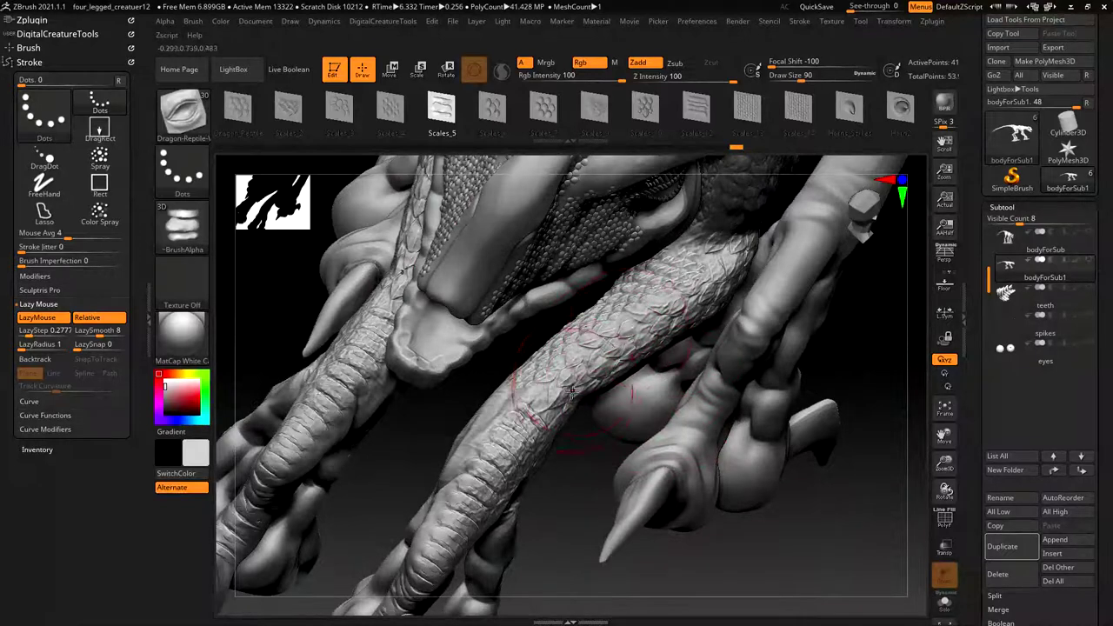
right_drag(817, 534, 711, 250)
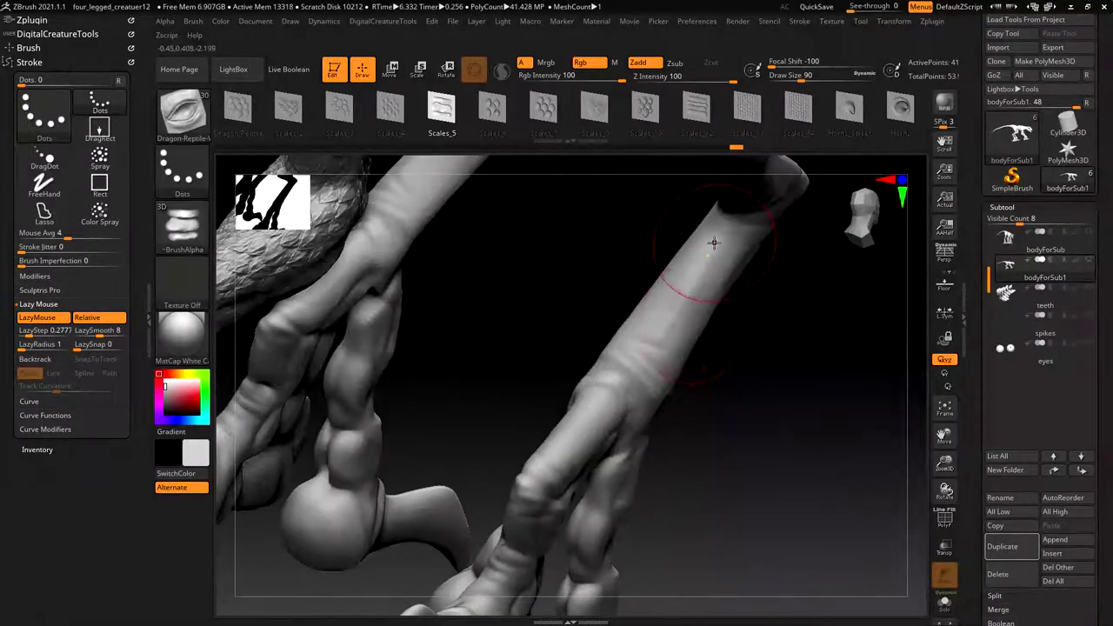
drag(685, 283, 609, 381)
right_drag(737, 509, 740, 419)
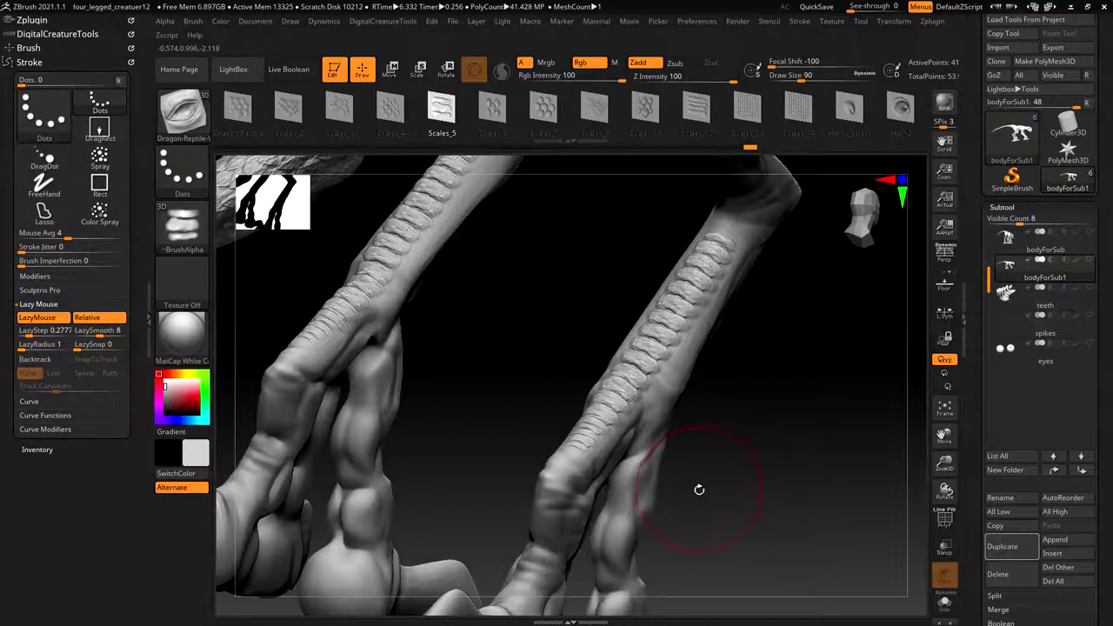
right_drag(778, 349, 804, 418)
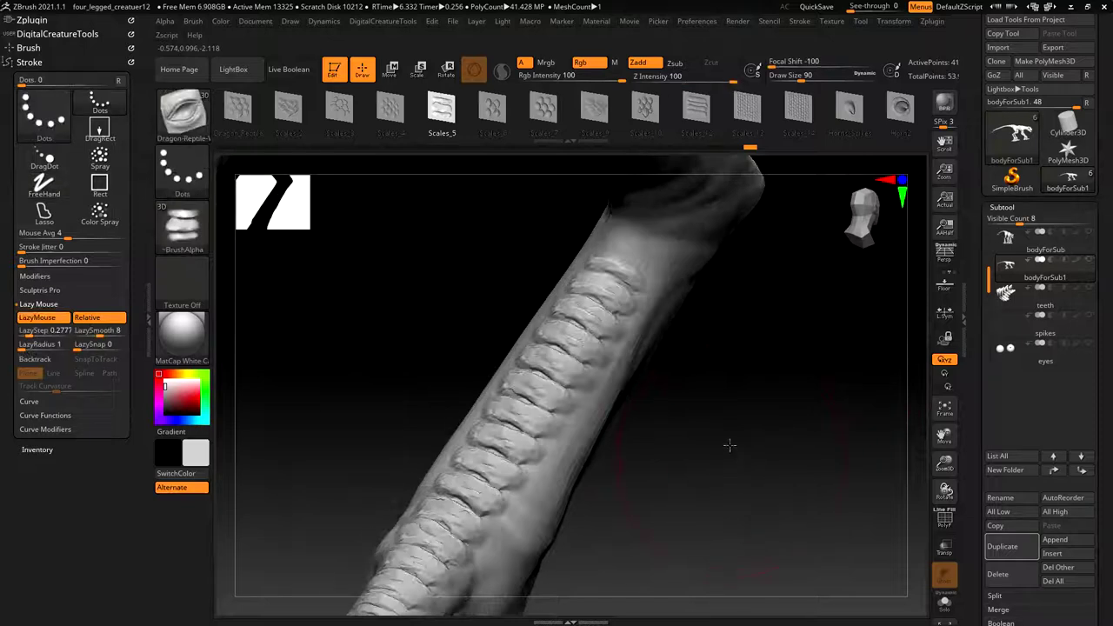
right_drag(729, 445, 637, 420)
right_drag(717, 396, 688, 374)
right_drag(632, 323, 588, 376)
Step: Try a Scales_5 stroke down the side toe of the hind foot, and undo it
drag(527, 402, 507, 563)
right_drag(507, 561, 606, 515)
key(ctrl)
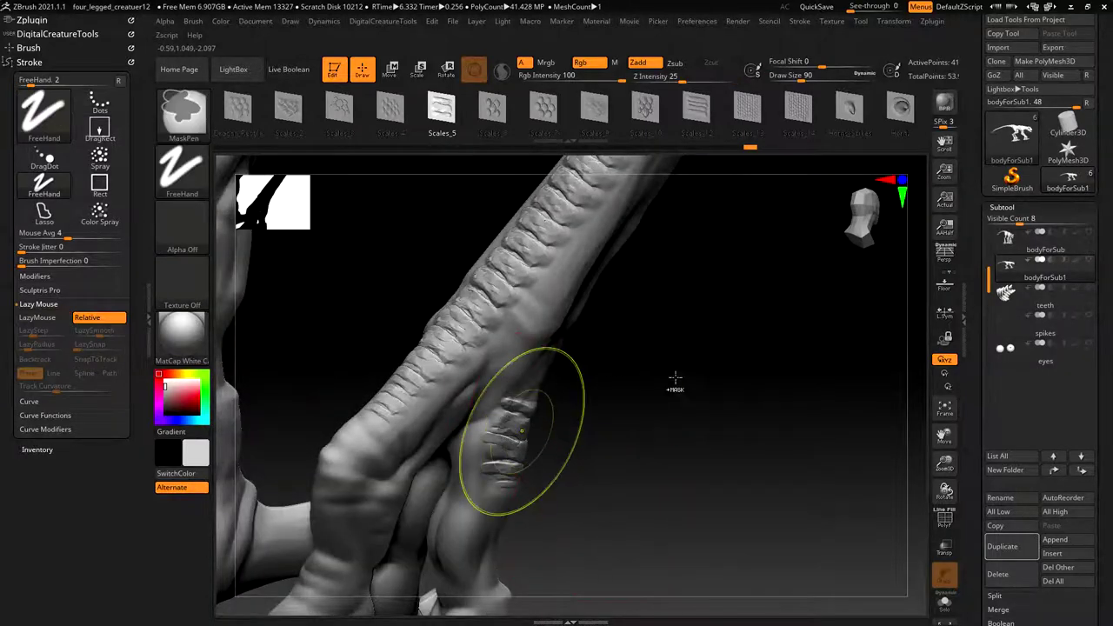
key(ctrl+z)
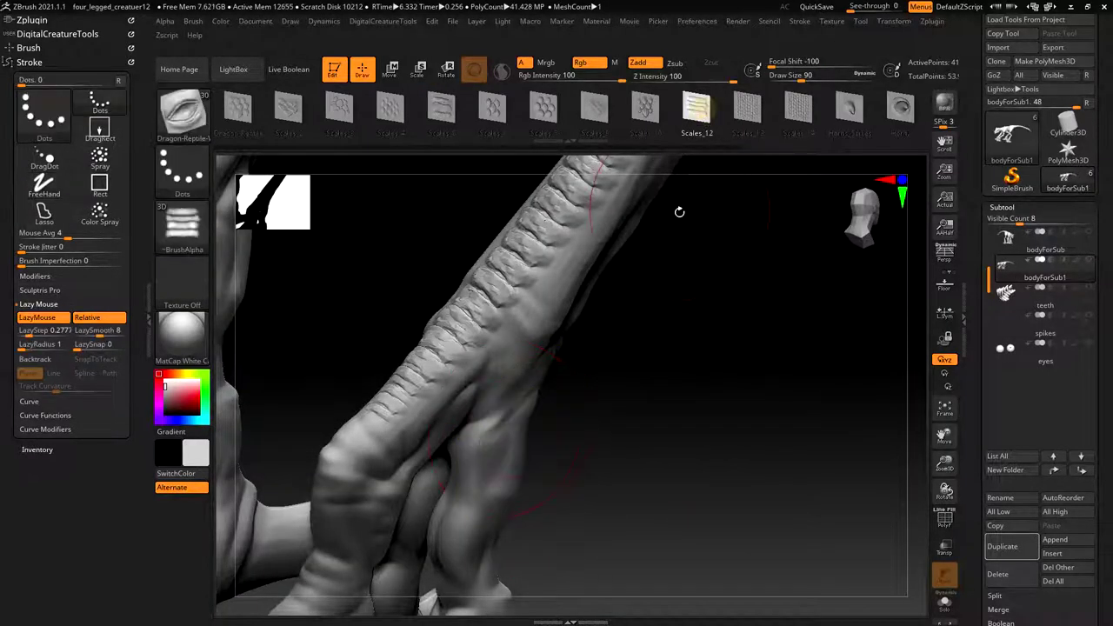
Step: Apply Scales_12 bands to the side toe of the hind foot and up the back of the lower hind leg
drag(491, 409, 466, 579)
mouse_move(562, 465)
mouse_down()
mouse_move(651, 391)
mouse_move(666, 392)
mouse_move(604, 377)
mouse_move(716, 268)
mouse_move(692, 411)
mouse_move(594, 450)
mouse_up()
drag(539, 492, 554, 136)
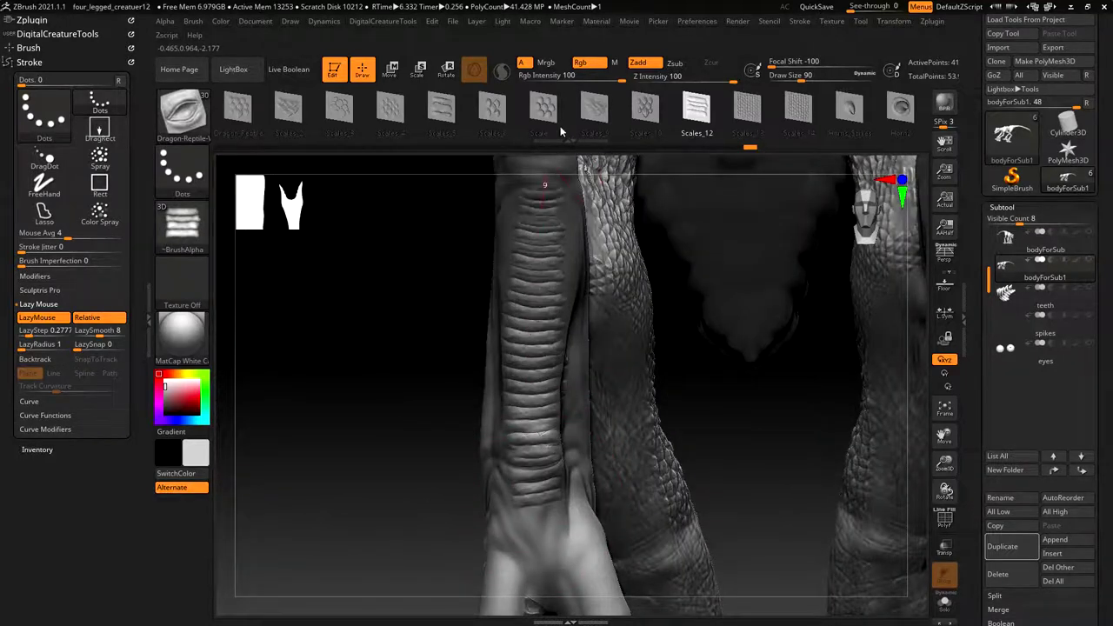
drag(718, 436, 763, 421)
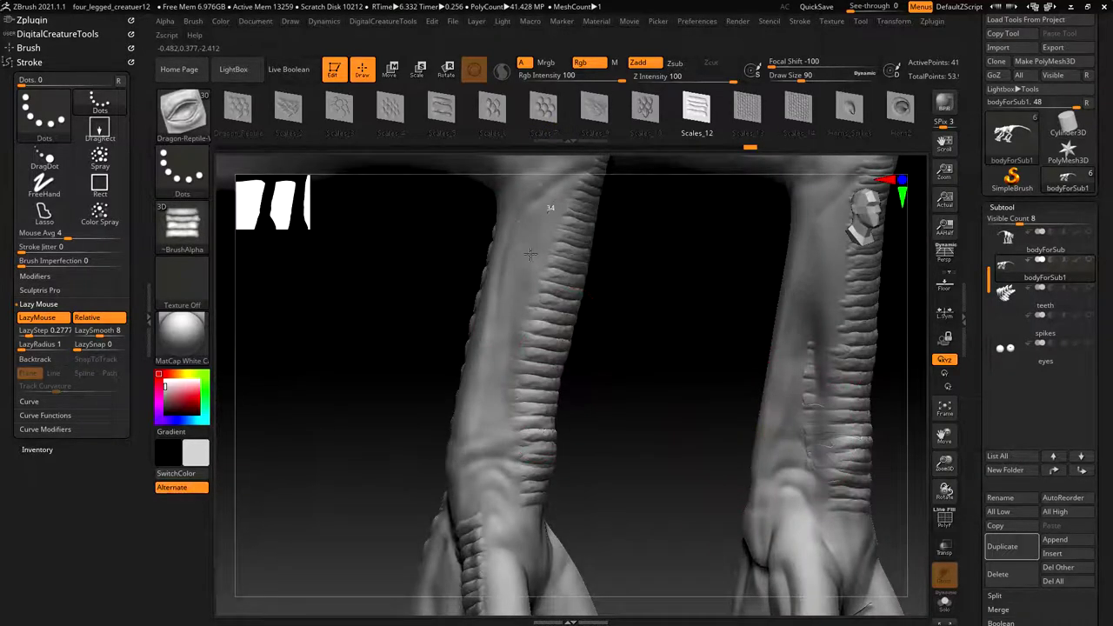
drag(581, 476, 542, 474)
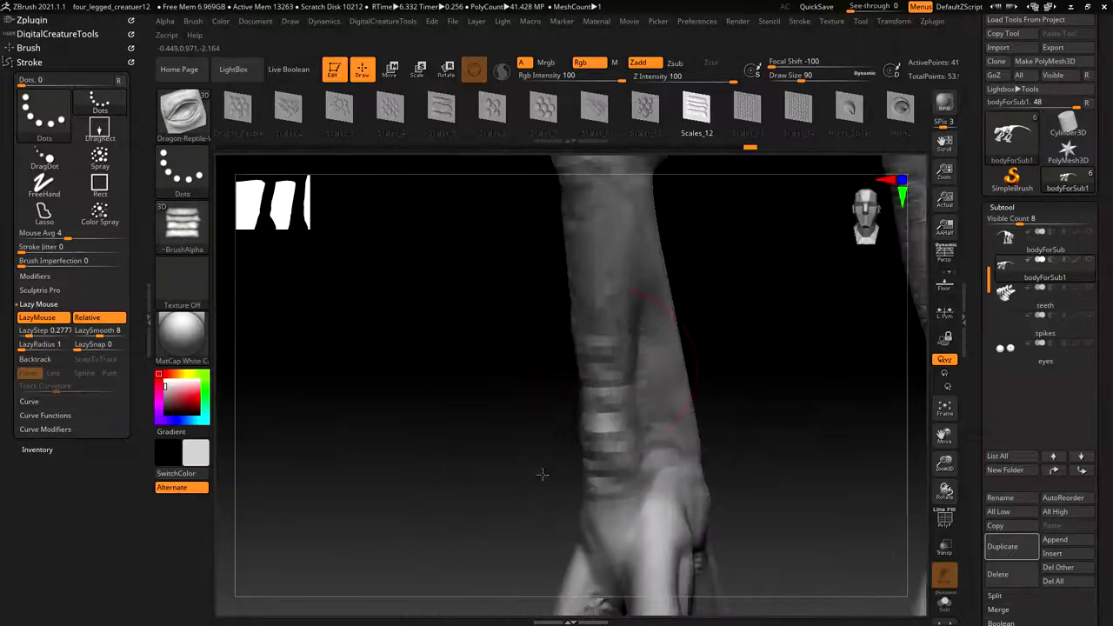
Step: Add further parallel Scales_12 bands over the remaining smooth sides of the lower hind legs
drag(624, 266, 650, 529)
drag(729, 446, 661, 348)
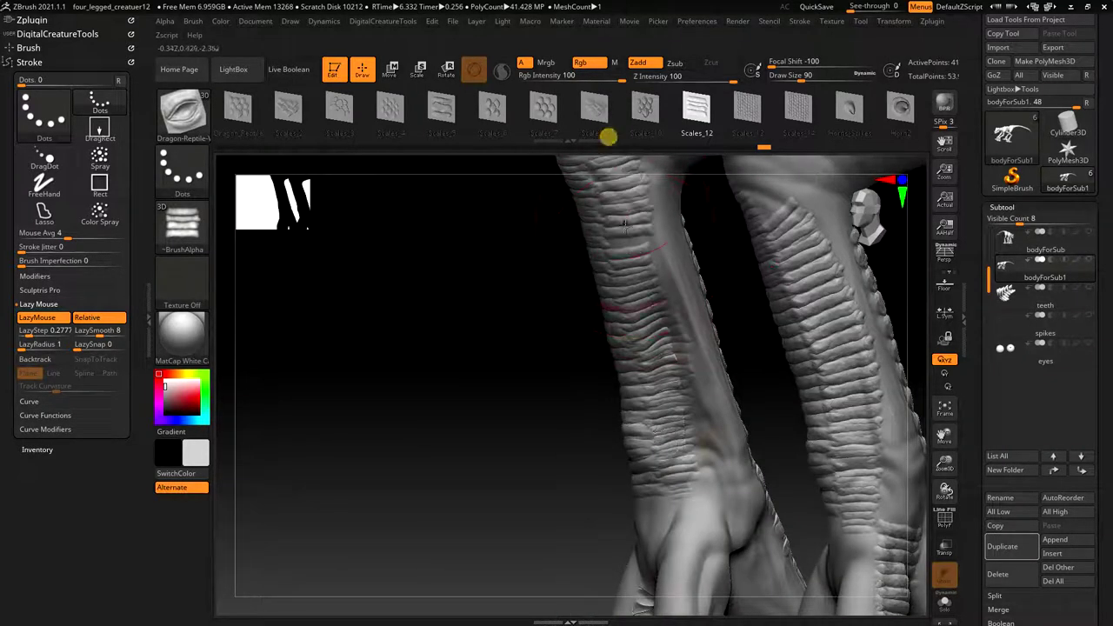
mouse_move(661, 229)
mouse_down()
mouse_move(717, 395)
mouse_move(739, 514)
mouse_move(788, 410)
mouse_move(833, 418)
mouse_up()
drag(733, 465, 527, 476)
mouse_move(548, 333)
mouse_down()
mouse_move(626, 187)
mouse_move(666, 157)
mouse_up()
mouse_move(766, 400)
mouse_down()
mouse_move(801, 435)
mouse_move(769, 455)
mouse_move(775, 517)
mouse_up()
drag(715, 300, 752, 312)
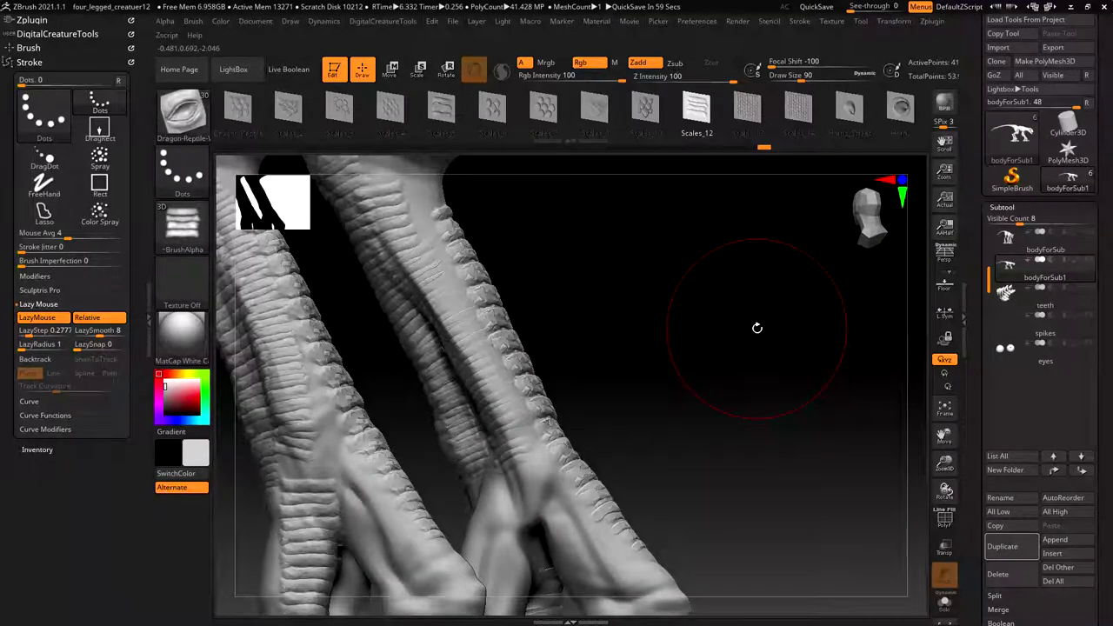
Step: Switch to Scales_13 and cover the hind shin between knee and hock with fine scales
click(738, 115)
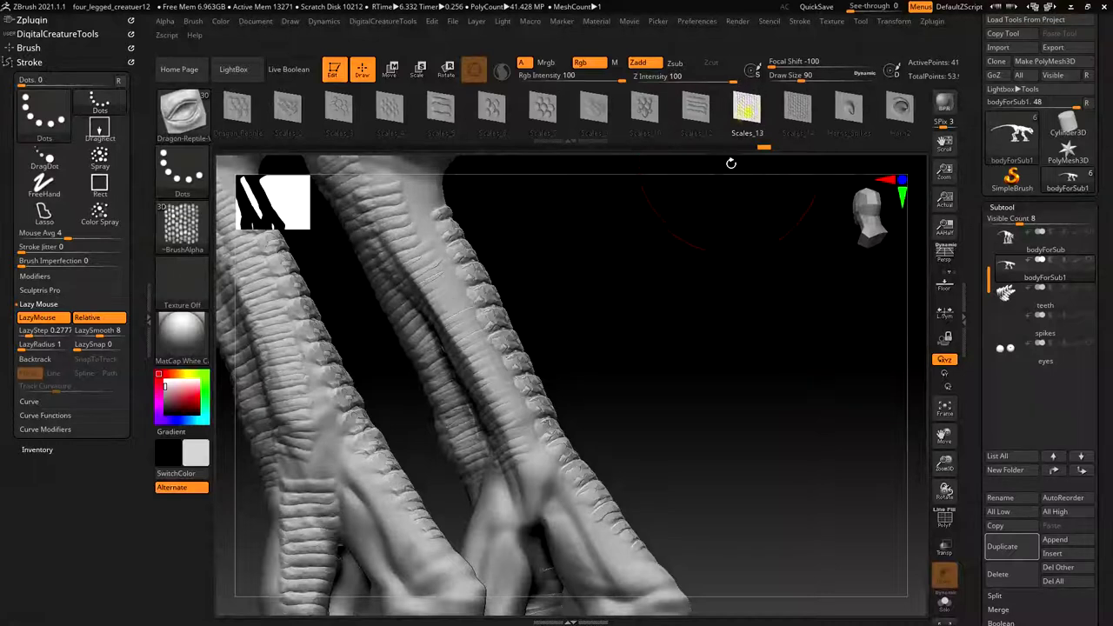
drag(750, 323, 696, 515)
drag(735, 482, 794, 451)
mouse_move(820, 447)
alt+right_down()
mouse_move(707, 361)
mouse_move(761, 455)
alt+right_up()
alt+right_drag(867, 396, 519, 388)
right_drag(788, 410, 748, 448)
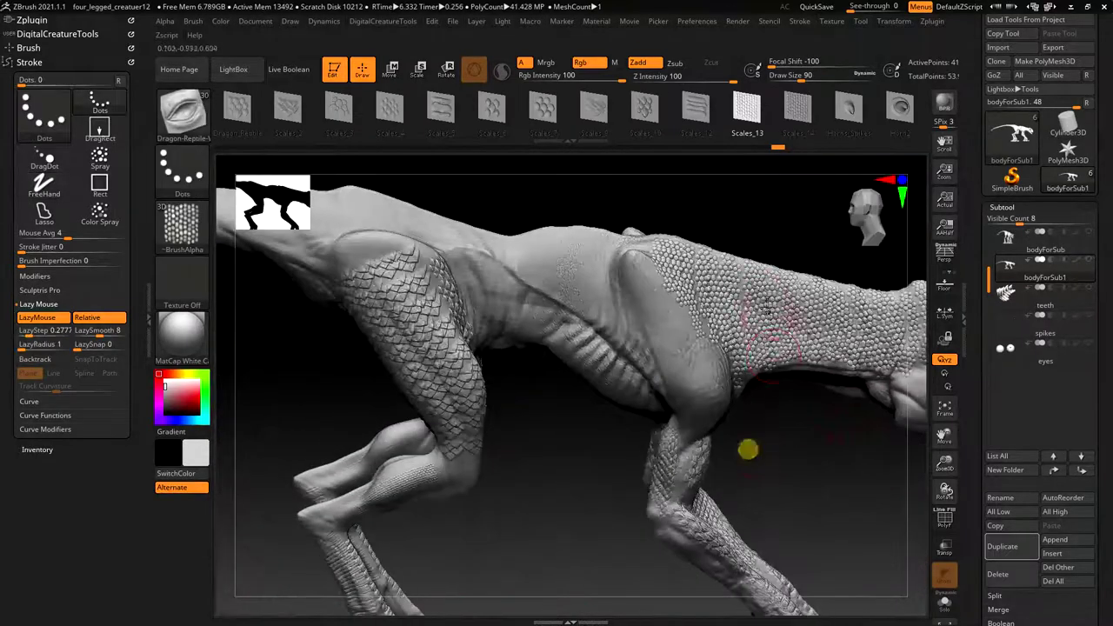
Step: Try diagonal Scales_13 strokes across the flank behind the shoulder at a Draw Size of 128, and undo them
mouse_move(805, 329)
alt+right_down()
mouse_move(802, 411)
mouse_move(827, 495)
alt+right_up()
alt+right_drag(626, 417, 868, 477)
key(s)
drag(568, 336, 582, 341)
mouse_move(435, 307)
mouse_down()
mouse_move(572, 370)
mouse_move(670, 456)
mouse_move(721, 522)
mouse_up()
drag(609, 327, 714, 412)
drag(698, 226, 699, 252)
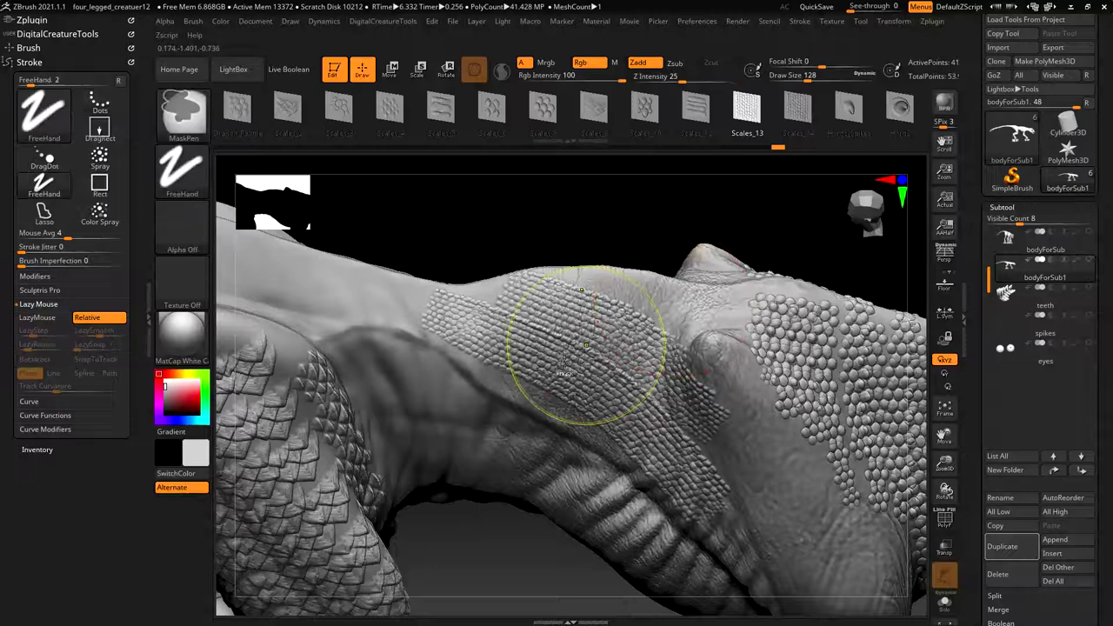
key(ctrl+z)
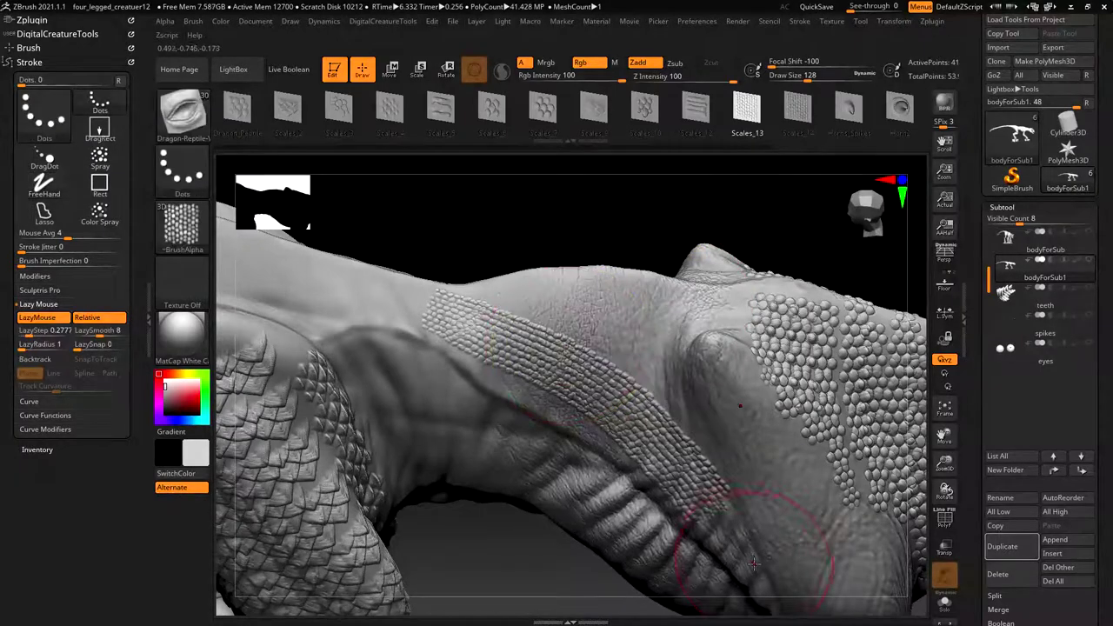
key(ctrl+z)
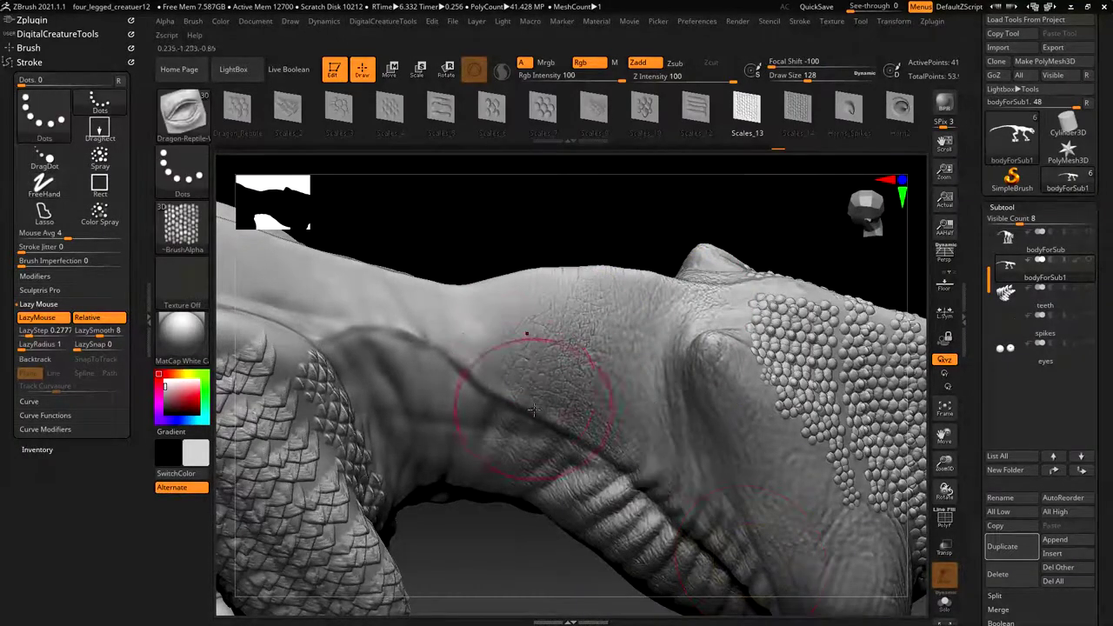
Step: Enlarge the Scales_13 brush to a Draw Size of about 149 over the flank
key(s)
drag(493, 342, 498, 340)
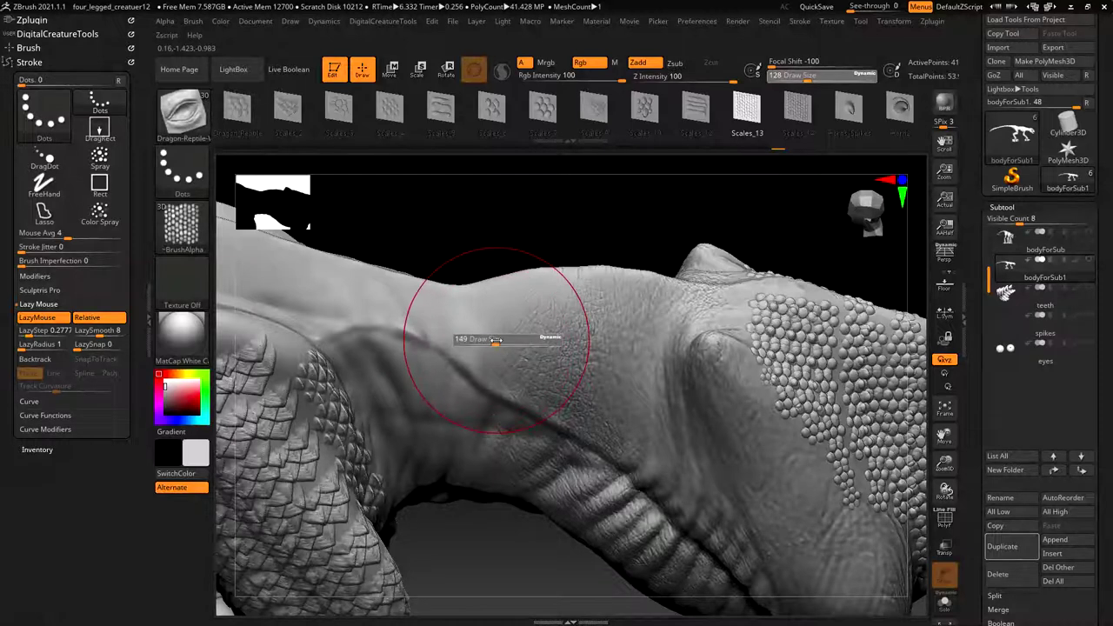
Step: Try a Scales_13 brush stroke along the creature's flank with a LazyStep of about 0.2777, and undo it
mouse_move(340, 301)
mouse_down()
mouse_move(429, 312)
mouse_move(624, 438)
mouse_move(729, 539)
mouse_up()
key(ctrl)
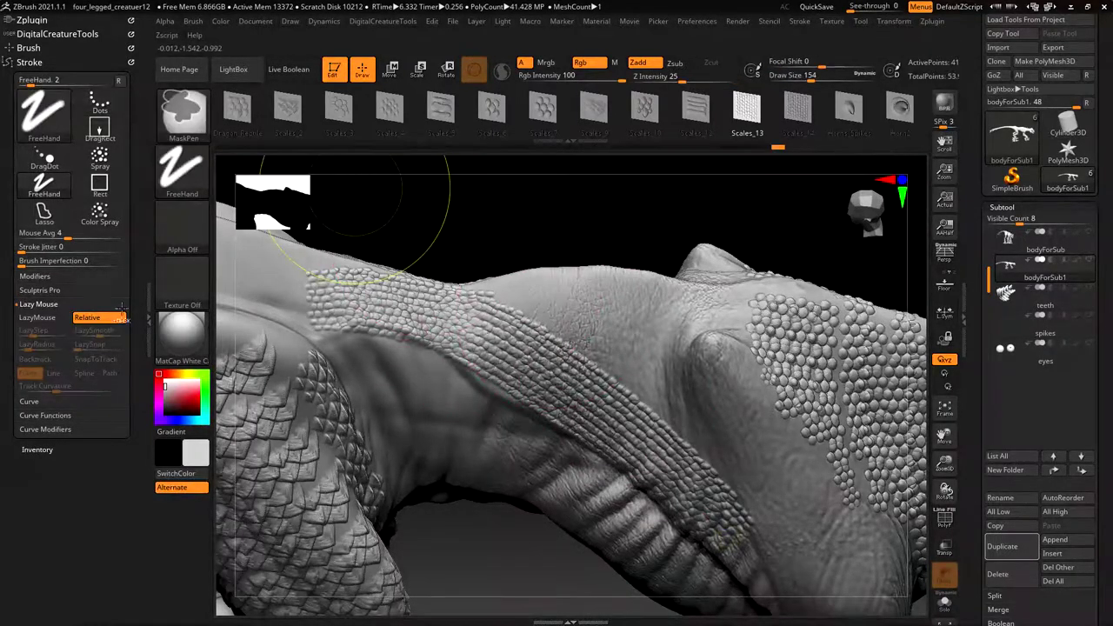
key(ctrl+z)
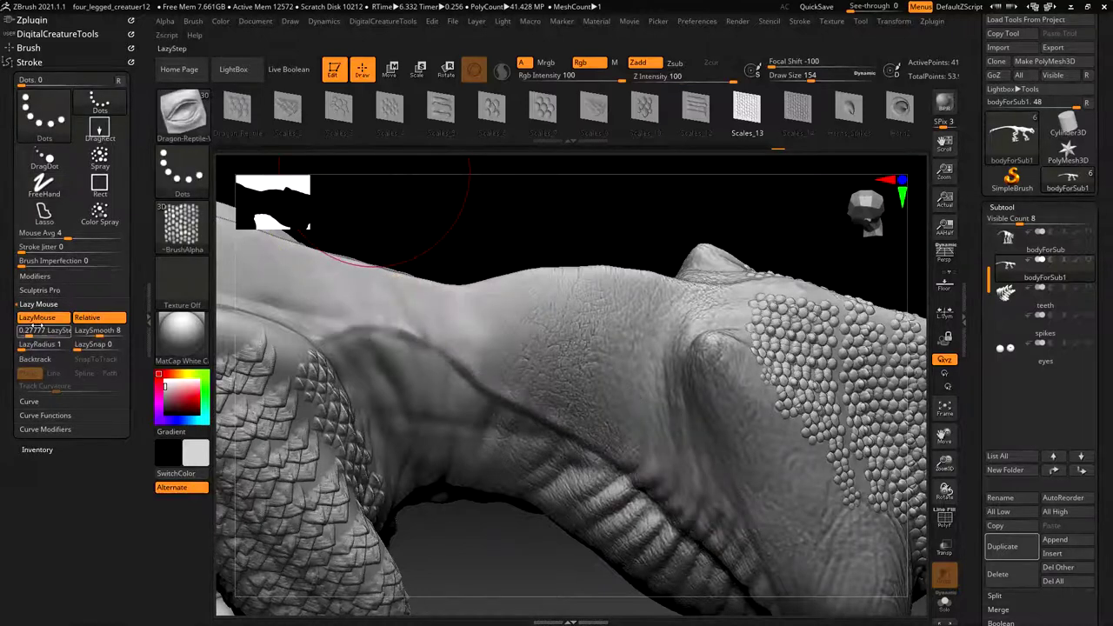
Step: Try wider LazyStep spacings, starting at 1.11111, with test scale strokes across the flank, and undo each stroke
drag(32, 332, 34, 332)
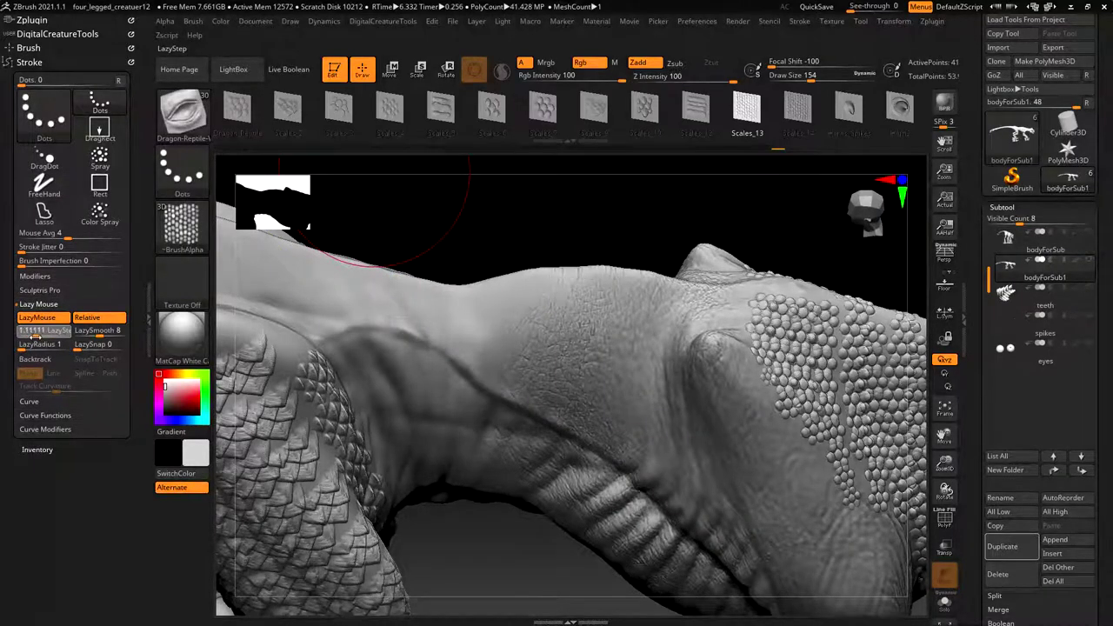
mouse_move(296, 295)
mouse_down()
mouse_move(460, 318)
mouse_move(591, 370)
mouse_up()
key(ctrl)
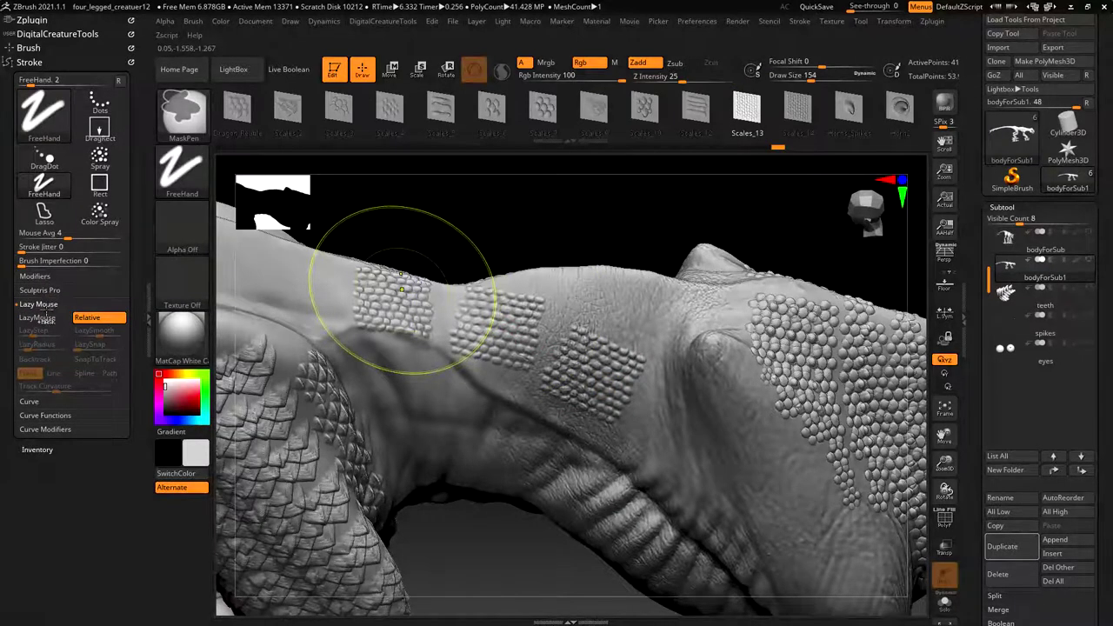
key(ctrl+z)
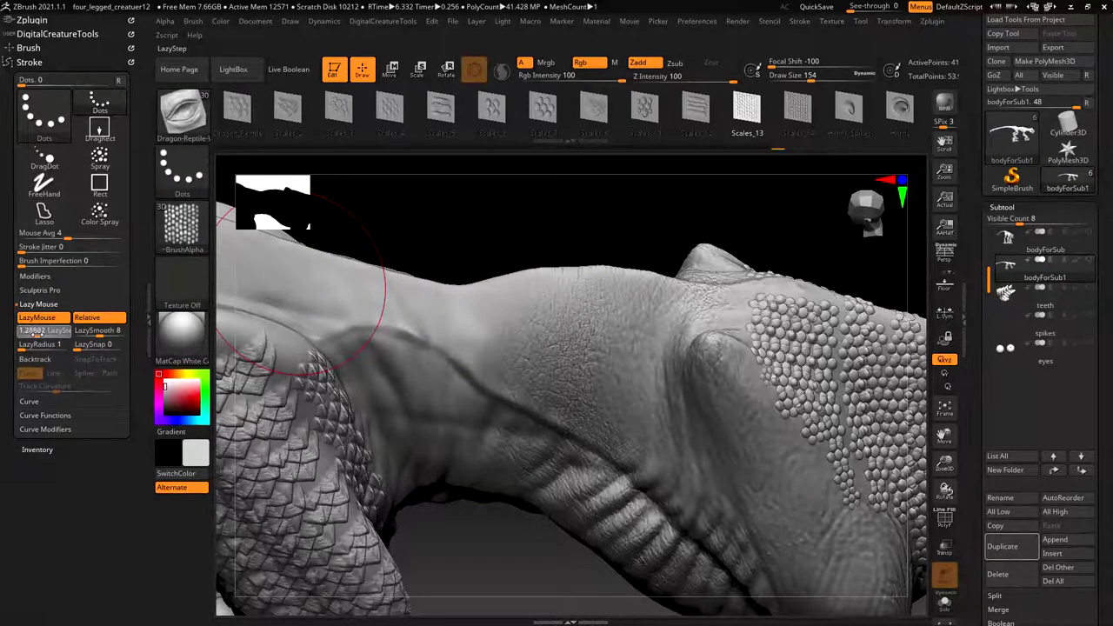
mouse_move(361, 293)
mouse_down()
mouse_move(460, 316)
mouse_move(643, 422)
mouse_up()
key(ctrl)
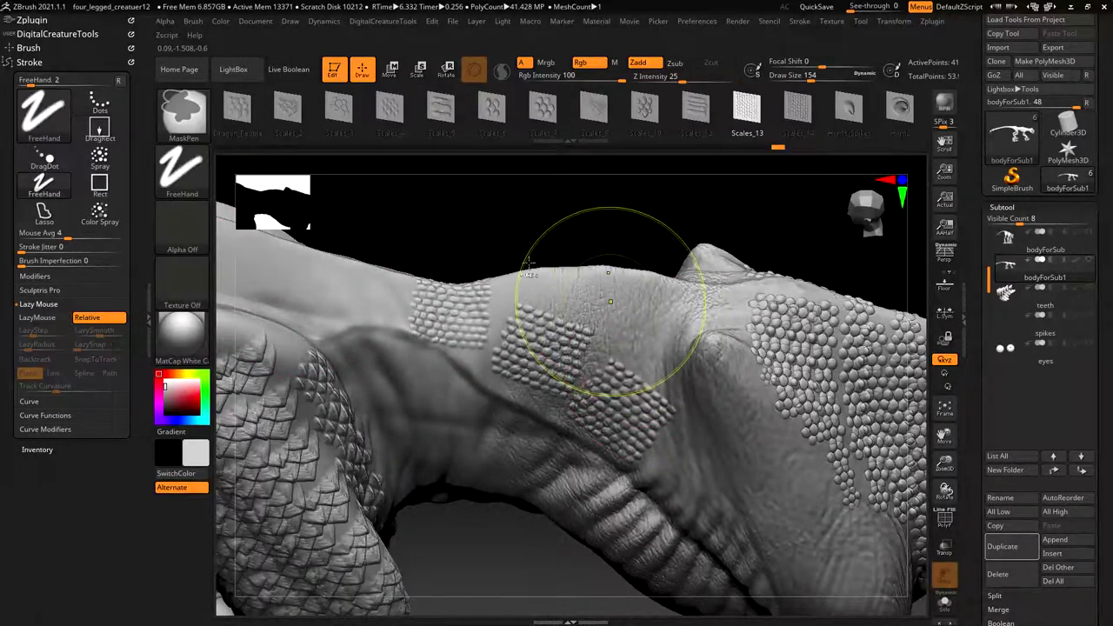
key(ctrl+z)
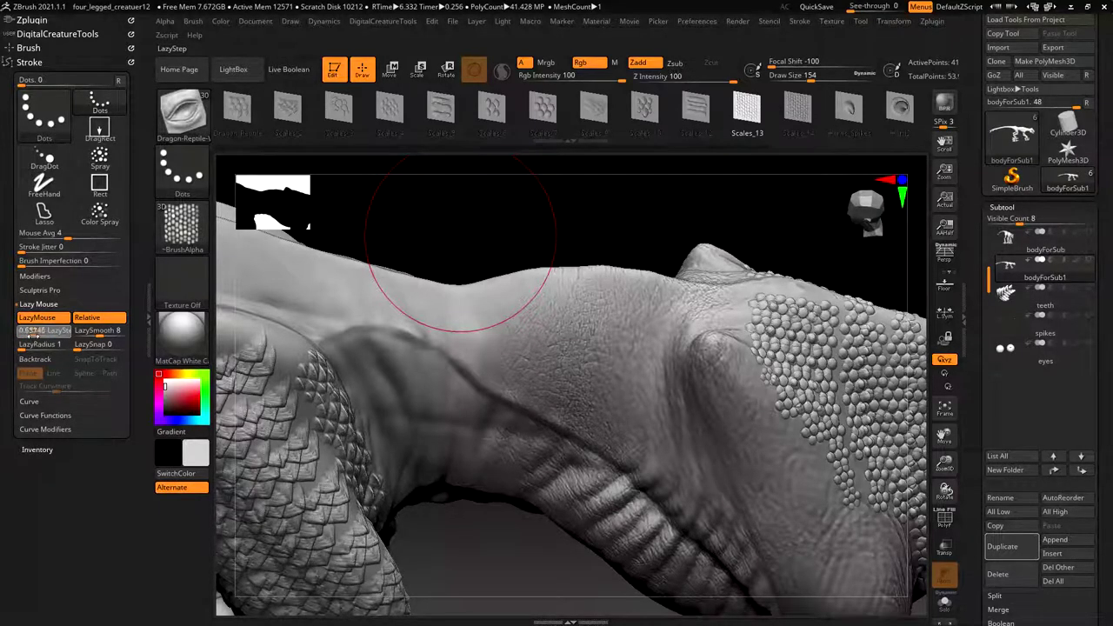
Step: Lay a continuous band of scales along the flank down to the shoulder with LazyStep at about 0.7955
mouse_move(343, 306)
mouse_down()
mouse_move(460, 316)
mouse_move(731, 529)
mouse_up()
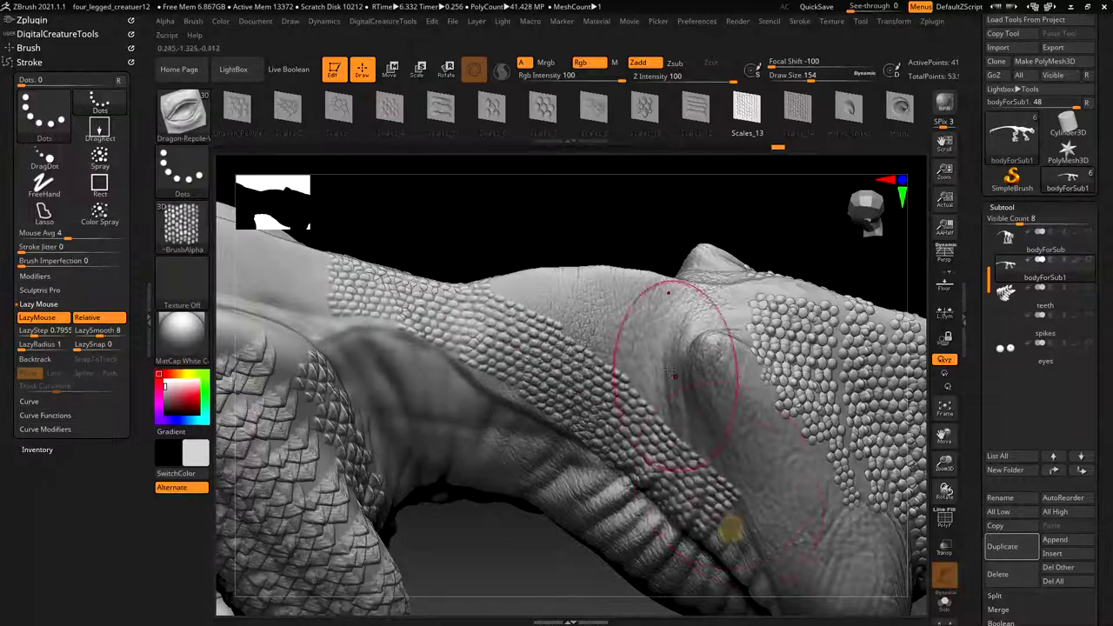
mouse_move(523, 306)
right_down()
mouse_move(584, 318)
mouse_move(462, 298)
mouse_move(483, 274)
right_up()
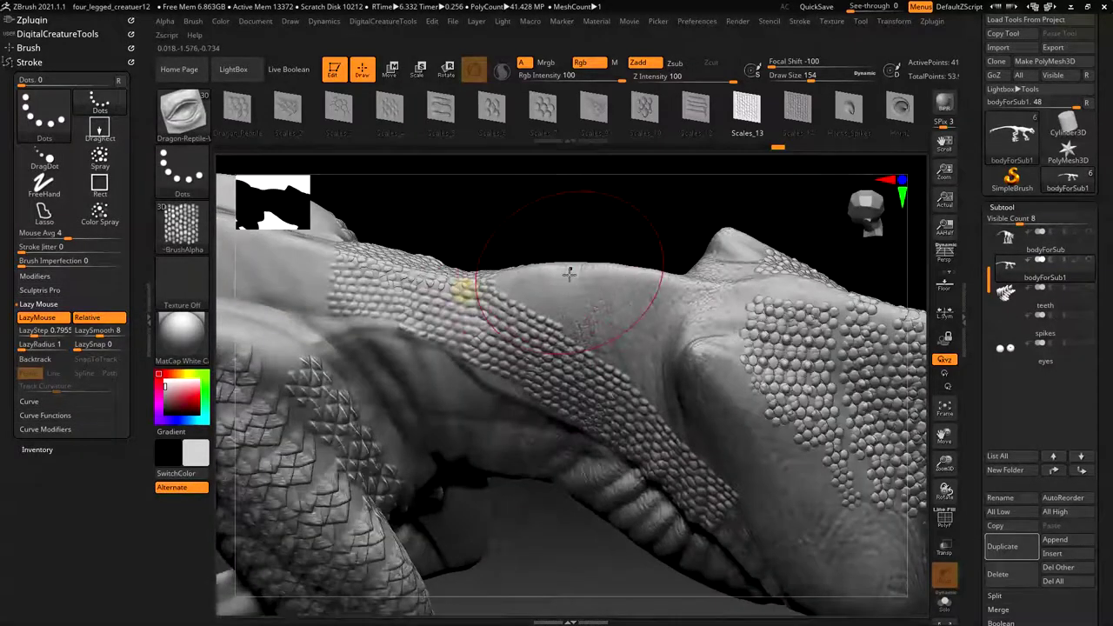
Step: Try a second band of scales from the back down across the shoulder, and undo it
mouse_move(574, 288)
mouse_down()
mouse_move(649, 341)
mouse_move(758, 468)
mouse_up()
mouse_move(611, 207)
alt+right_down()
mouse_move(636, 185)
mouse_move(529, 265)
alt+right_up()
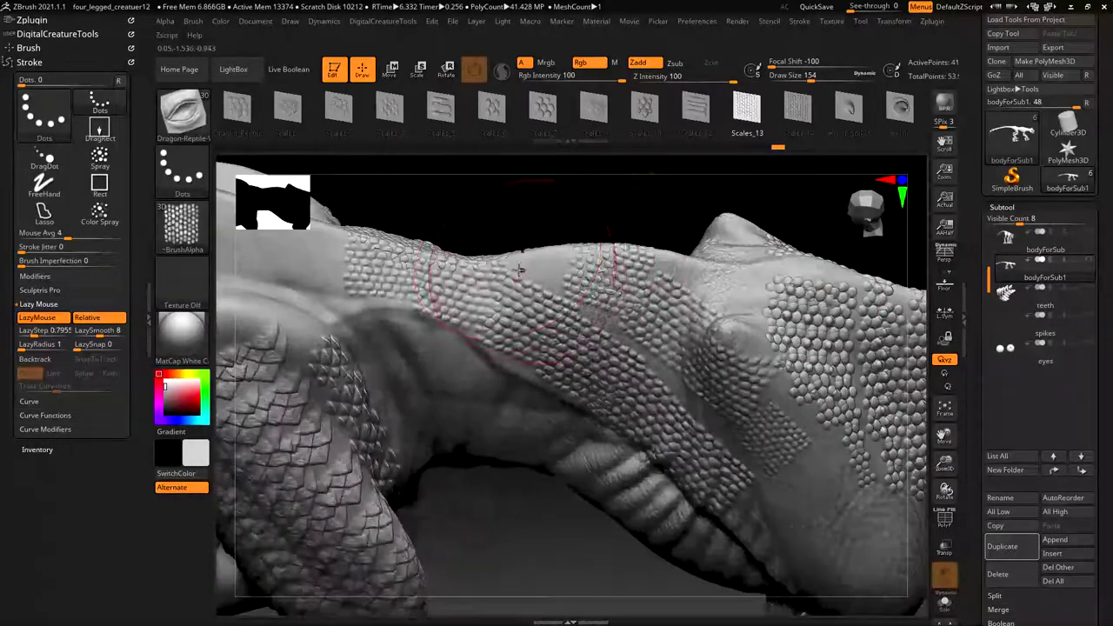
key(ctrl)
key(ctrl+z)
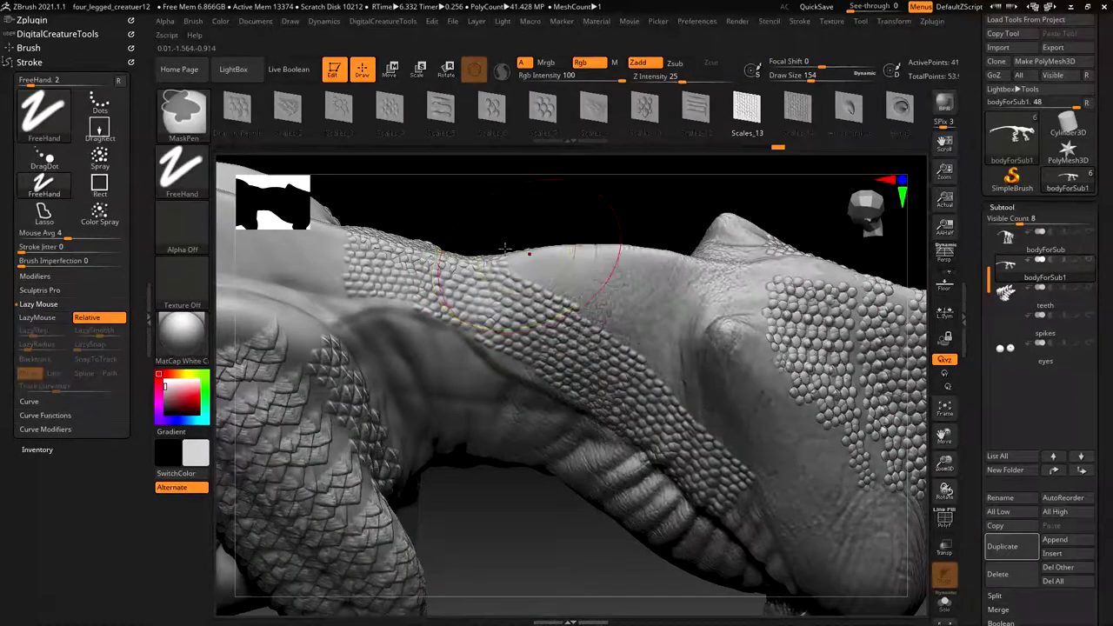
Step: Cover the upper back, shoulder and upper foreleg with overlapping Scales_13 strokes, filling the bare patches between the existing scales
mouse_move(583, 296)
mouse_down()
mouse_move(713, 396)
mouse_move(767, 454)
mouse_move(808, 520)
mouse_move(833, 604)
mouse_up()
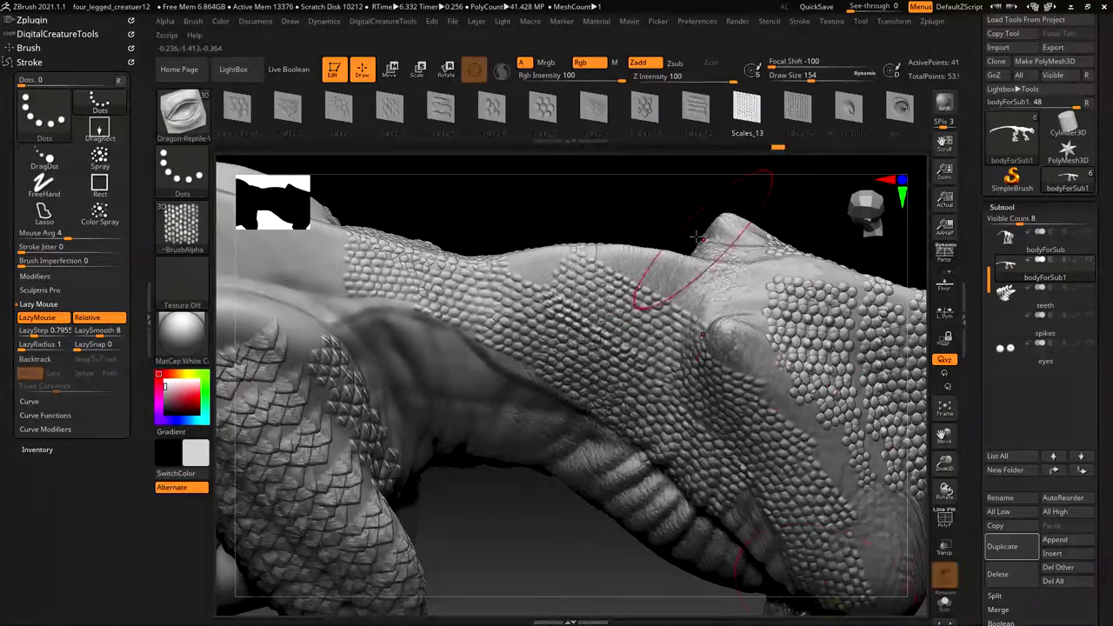
drag(684, 217, 675, 171)
mouse_move(814, 427)
mouse_down()
mouse_move(873, 535)
mouse_move(898, 616)
mouse_up()
drag(742, 509, 804, 614)
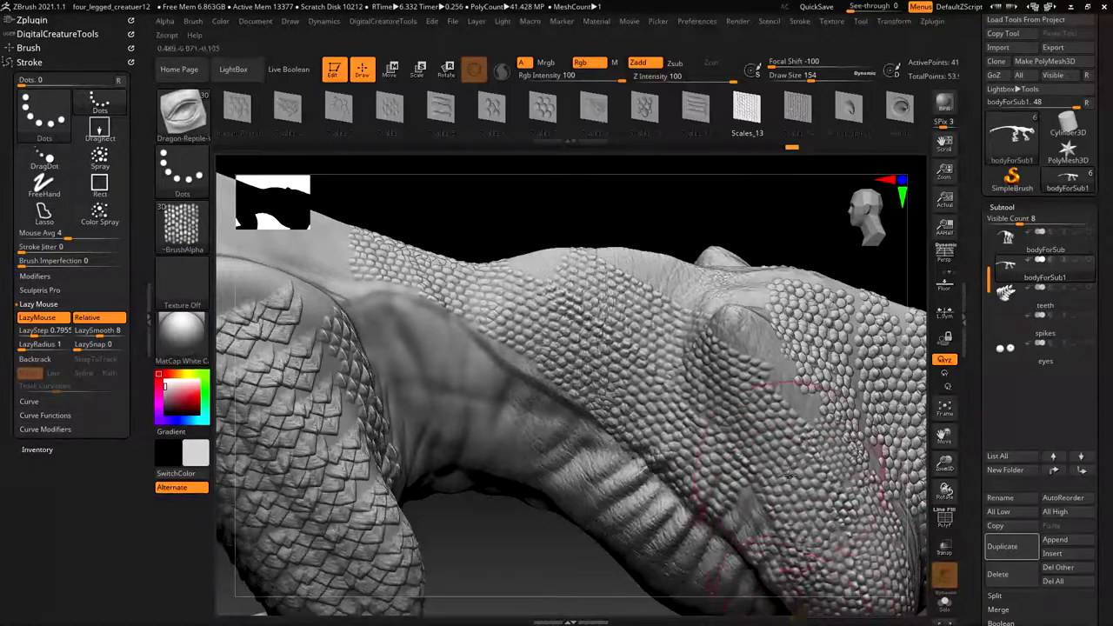
key(f)
alt+right_drag(823, 366, 776, 475)
alt+right_drag(865, 465, 825, 487)
mouse_move(565, 574)
alt+right_down()
mouse_move(742, 474)
mouse_move(716, 479)
alt+right_up()
drag(509, 254, 598, 306)
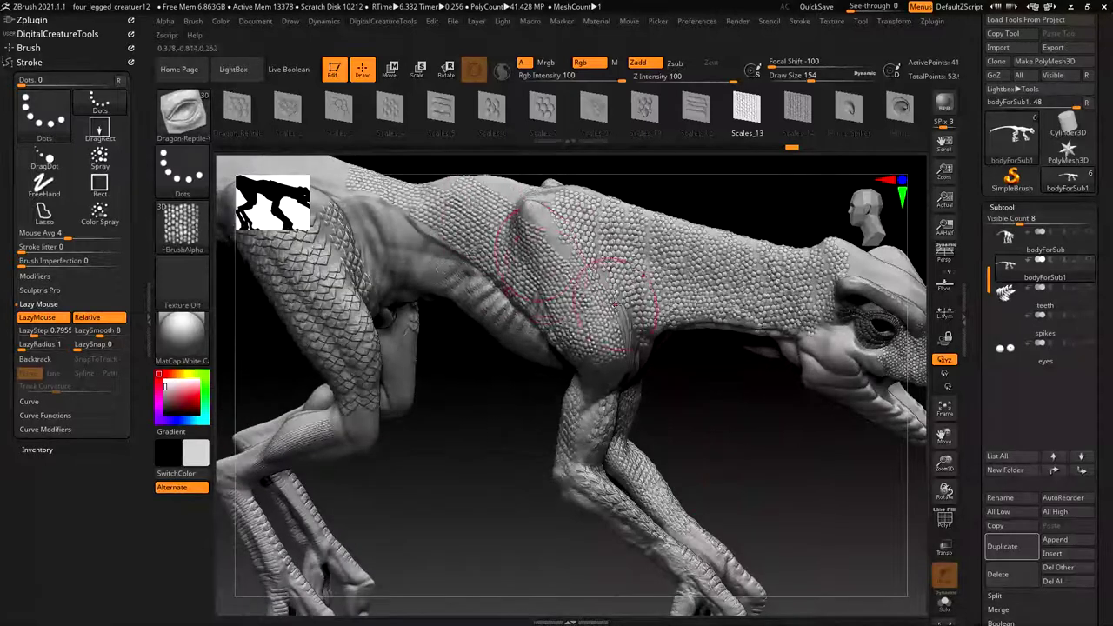
Step: Flatten the raised scales on the flank behind the shoulder and down toward the foreleg with the hPolish brush
mouse_move(556, 294)
alt+right_down()
mouse_move(708, 447)
mouse_move(651, 360)
alt+right_up()
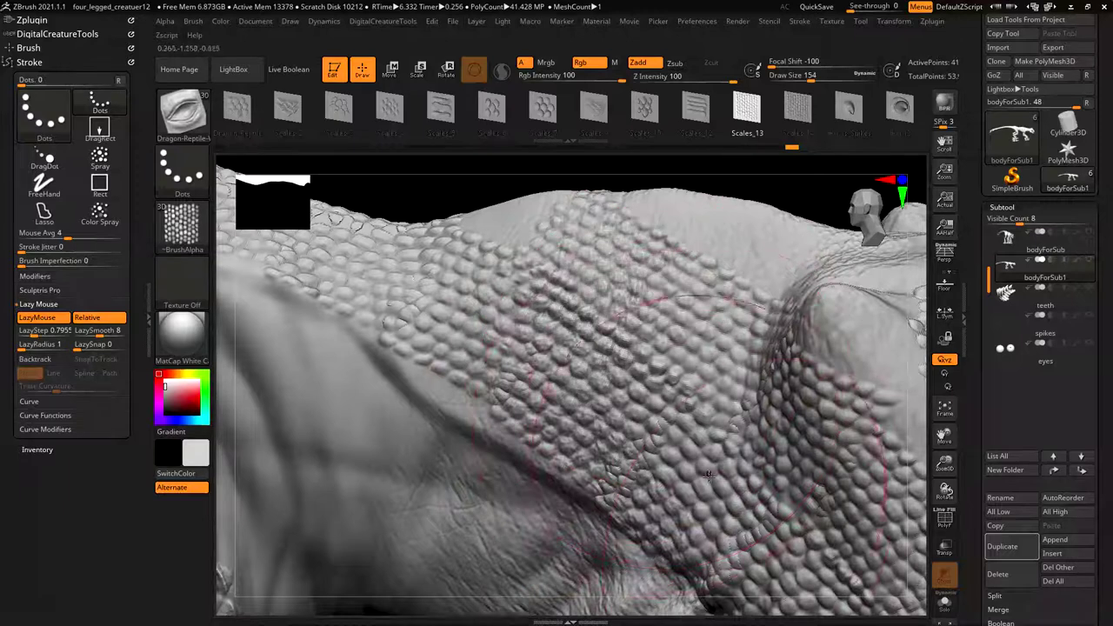
drag(785, 472, 683, 353)
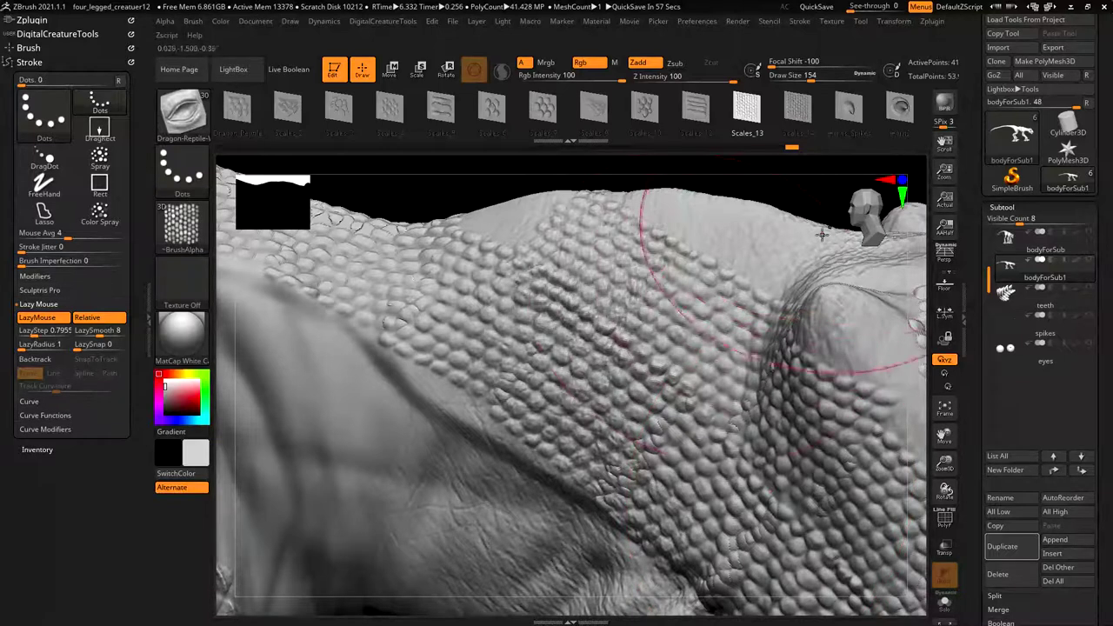
key(1)
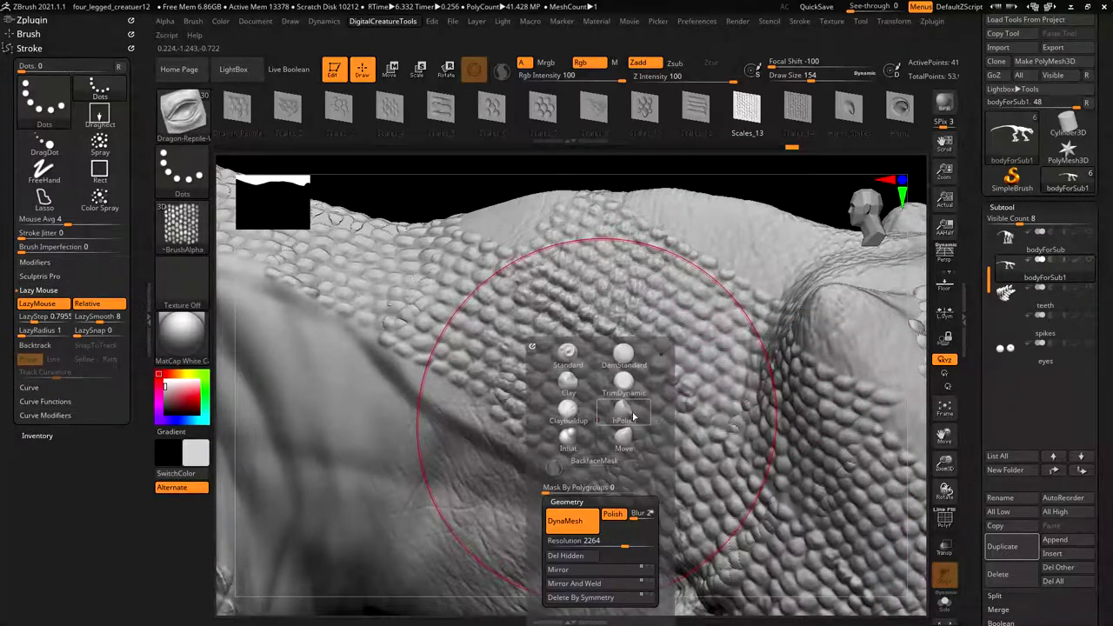
click(635, 414)
mouse_move(597, 318)
mouse_down()
mouse_move(566, 331)
mouse_move(609, 409)
mouse_move(652, 400)
mouse_move(731, 487)
mouse_move(622, 240)
mouse_move(535, 261)
mouse_move(450, 313)
mouse_move(496, 355)
mouse_up()
mouse_move(788, 513)
mouse_down()
mouse_move(757, 470)
mouse_move(724, 548)
mouse_move(842, 443)
mouse_move(895, 497)
mouse_move(883, 405)
mouse_move(911, 455)
mouse_up()
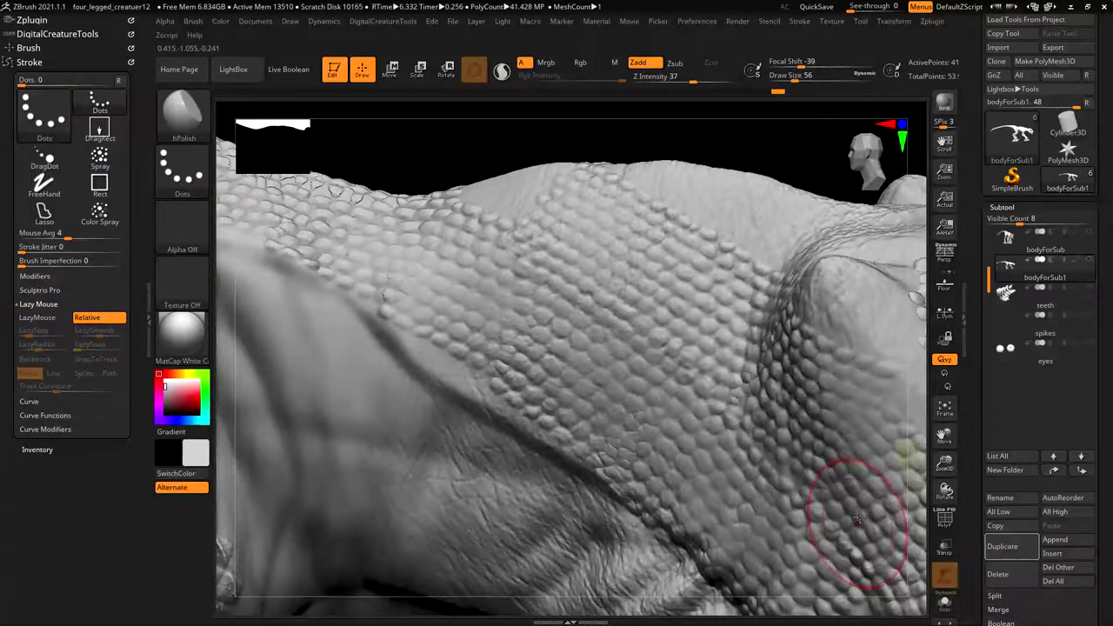
Step: Stop recording the Untitled Layer of bodyForSub1 and lower its intensity to 0.48672
key(f)
mouse_move(619, 439)
alt+right_down()
mouse_move(548, 576)
mouse_move(600, 609)
alt+right_up()
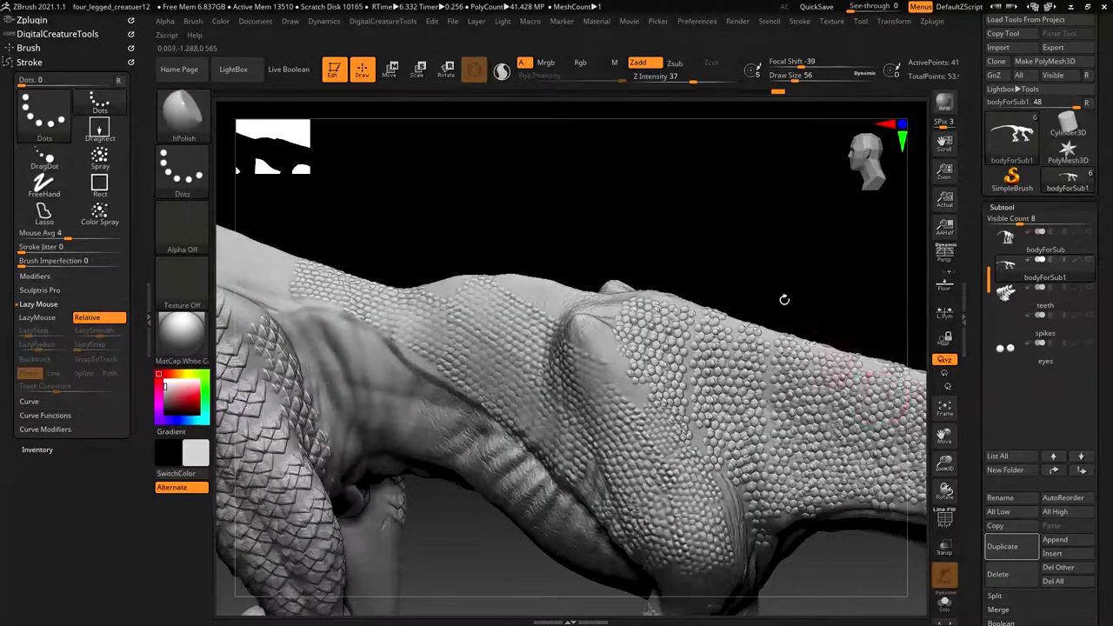
right_drag(785, 301, 786, 271)
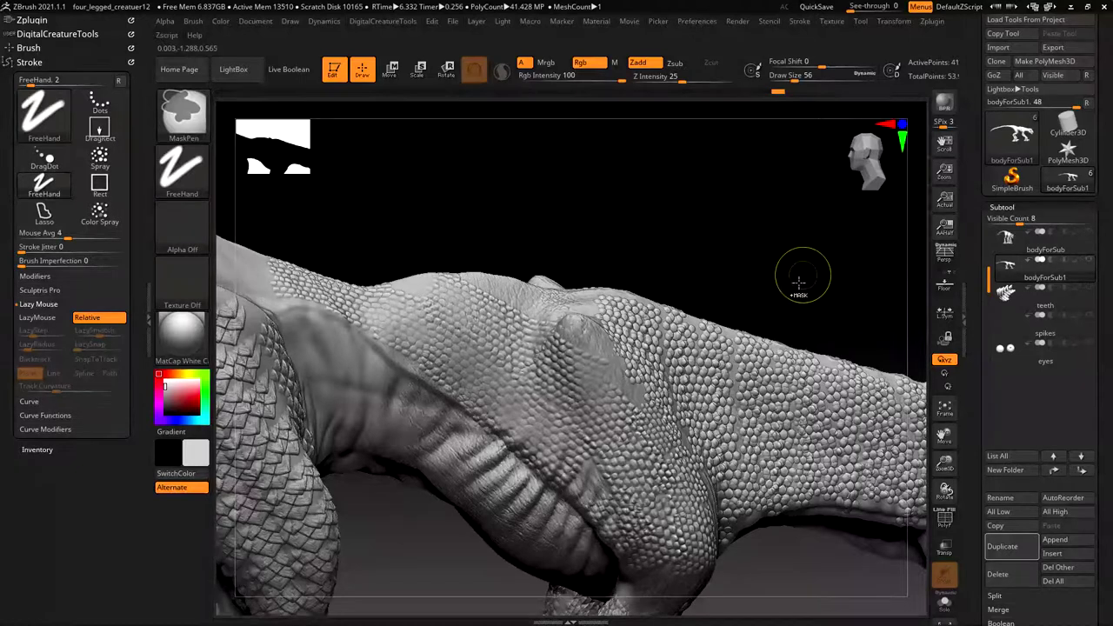
key(ctrl)
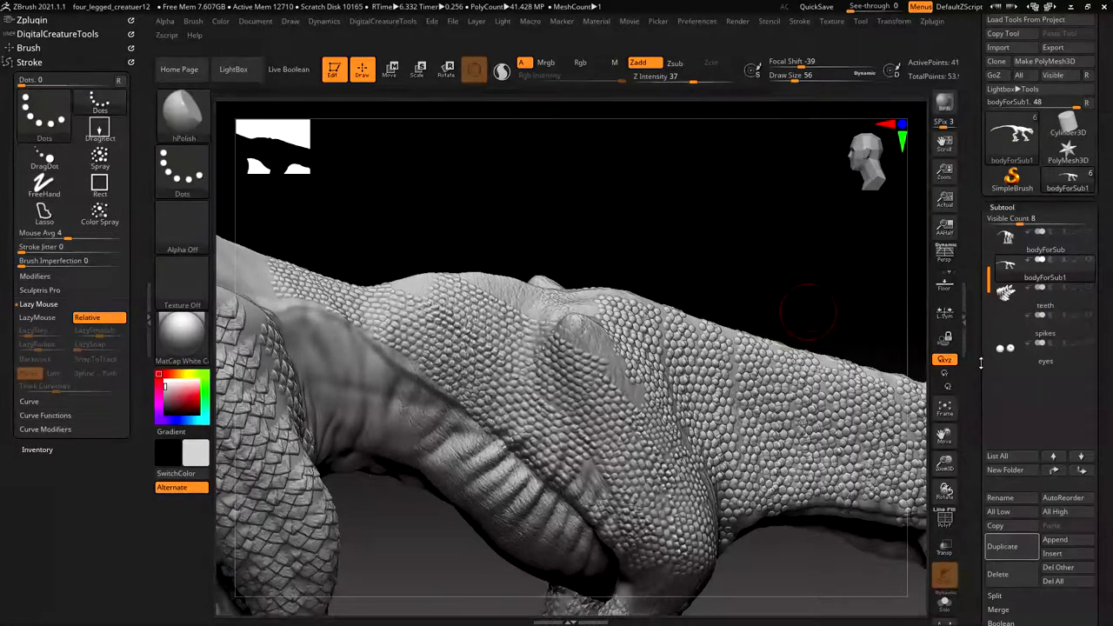
click(1078, 276)
scroll(1083, 274, down, 5)
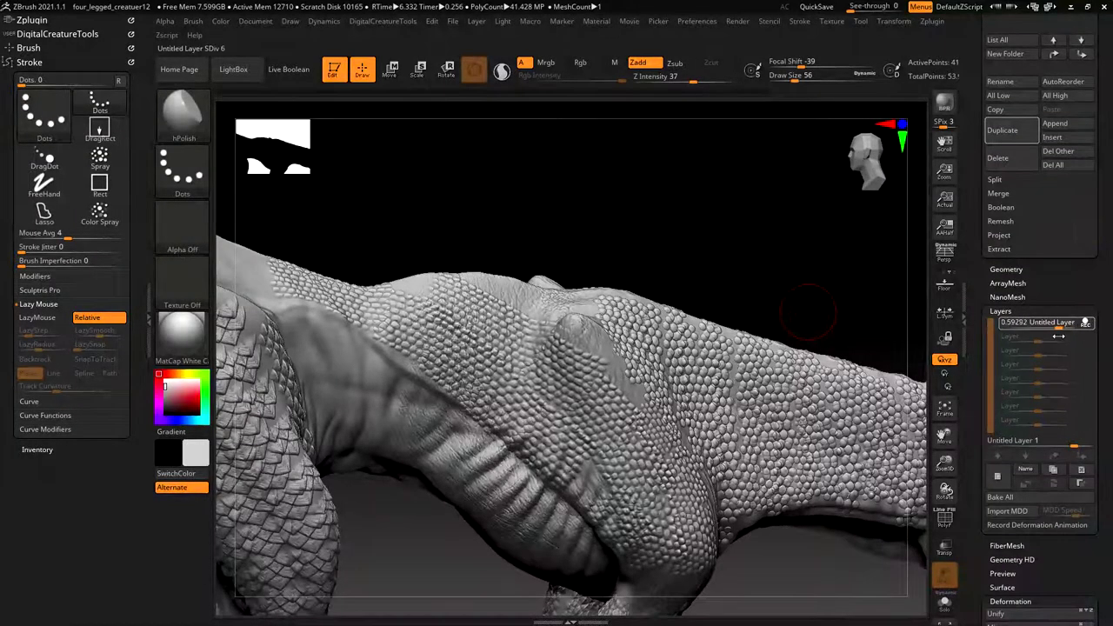
drag(1056, 336, 1053, 337)
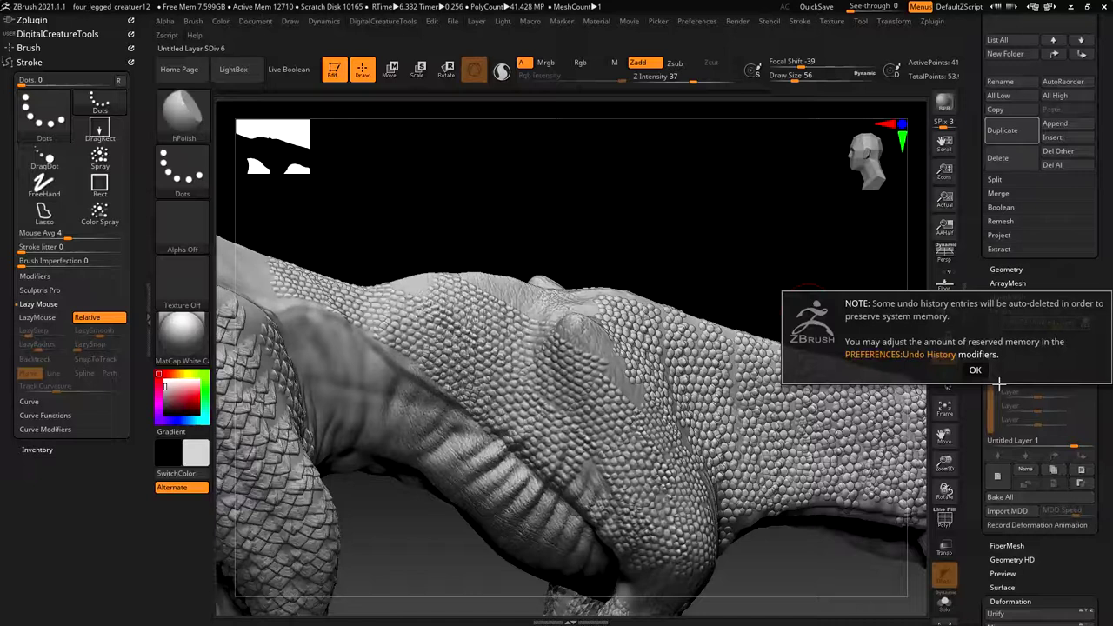
click(975, 370)
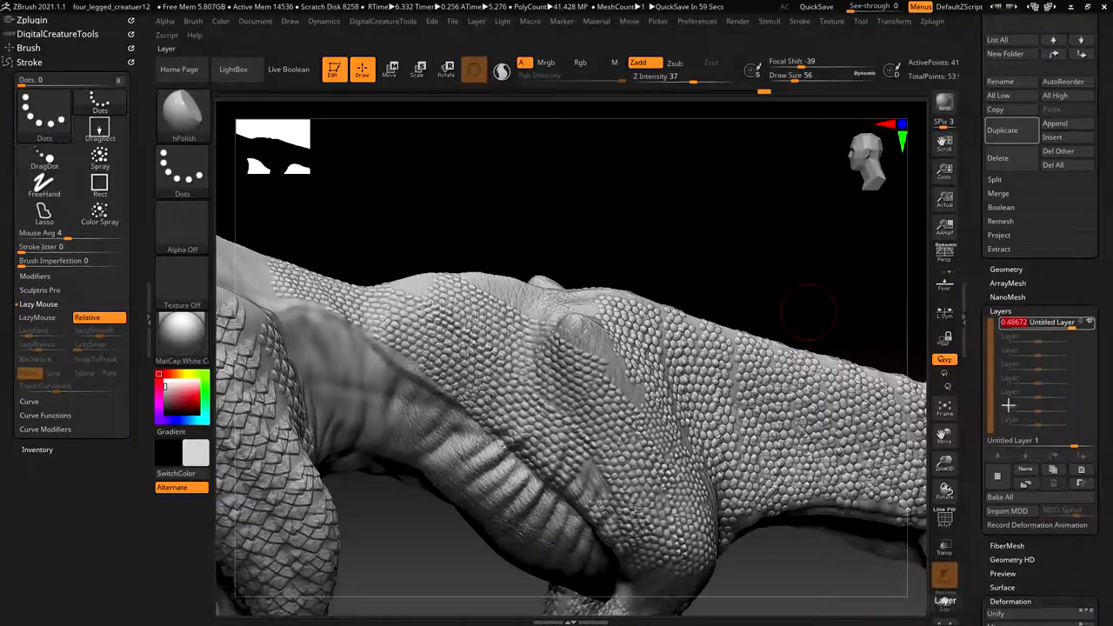
Step: Test the Untitled Layer at intensity 1 and settle it at 0.46902
text(1)
key(Return)
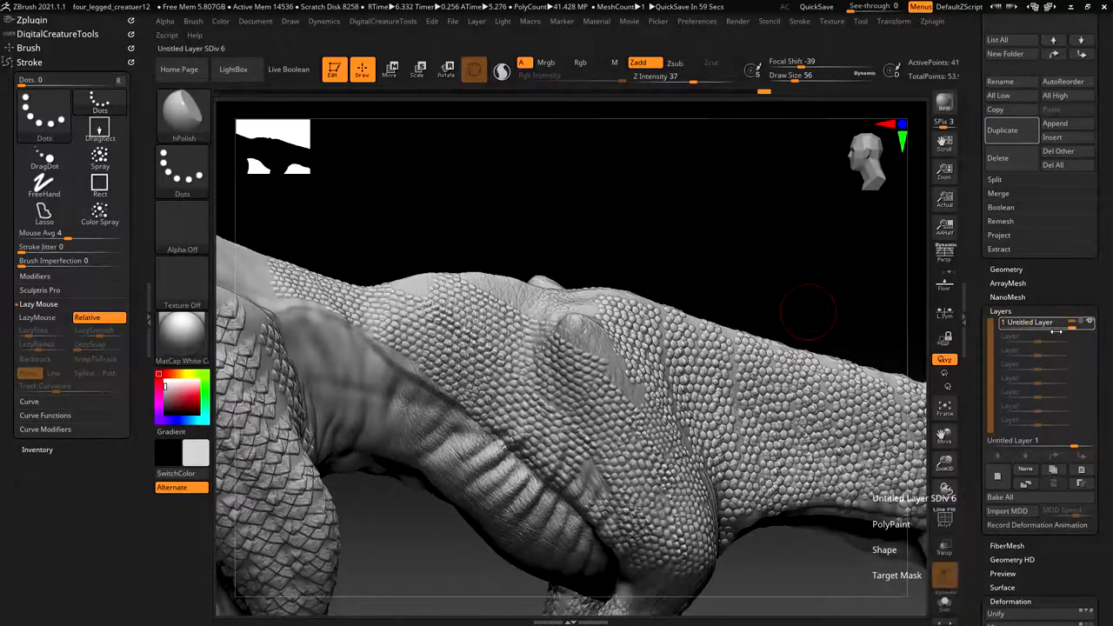
mouse_move(1063, 330)
mouse_down()
mouse_move(1049, 334)
mouse_move(1057, 352)
mouse_up()
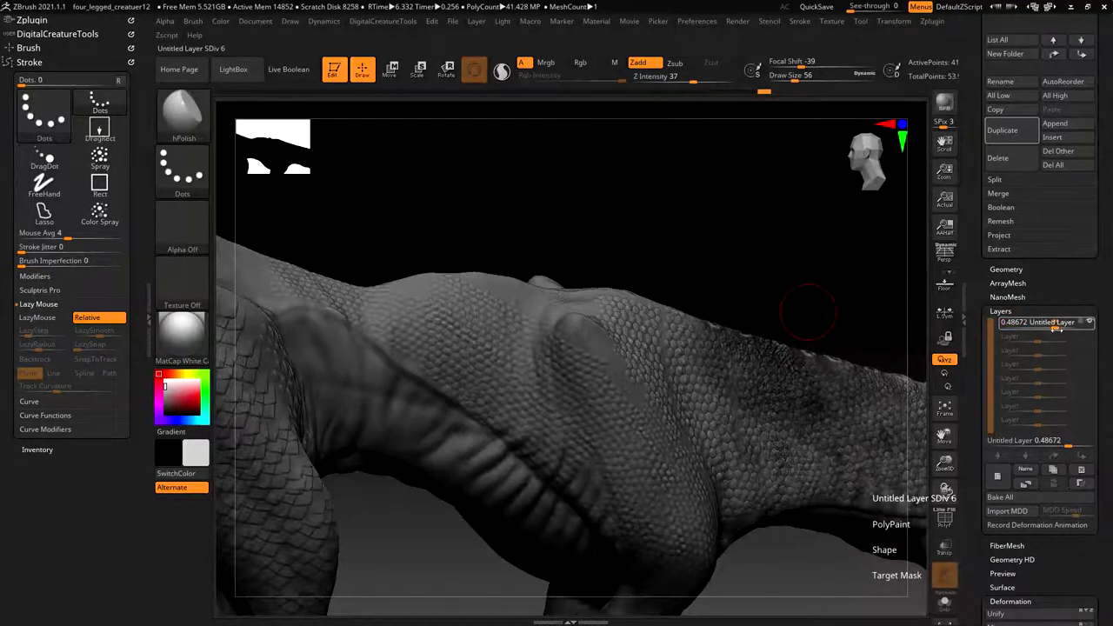
Step: Check the dark painted texture on the neck and back, and turn off polypaint for the bodyForSub1 subtool
drag(716, 236, 873, 262)
alt+drag(664, 256, 365, 218)
drag(737, 262, 713, 259)
ctrl+right_drag(714, 258, 756, 338)
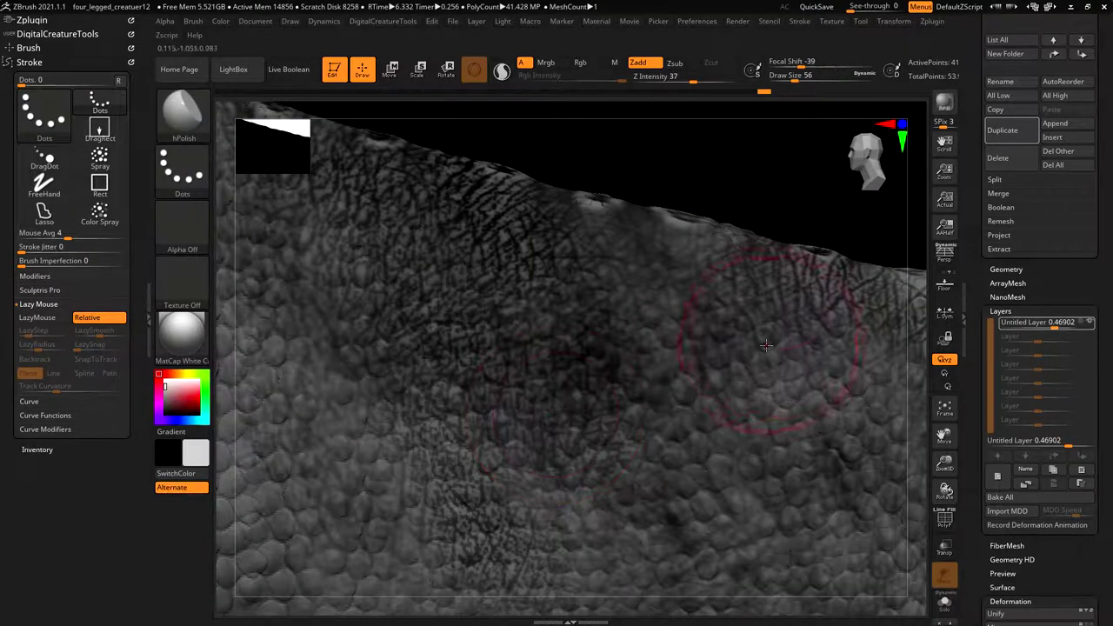
drag(765, 345, 751, 288)
drag(860, 291, 830, 271)
scroll(1097, 285, up, 5)
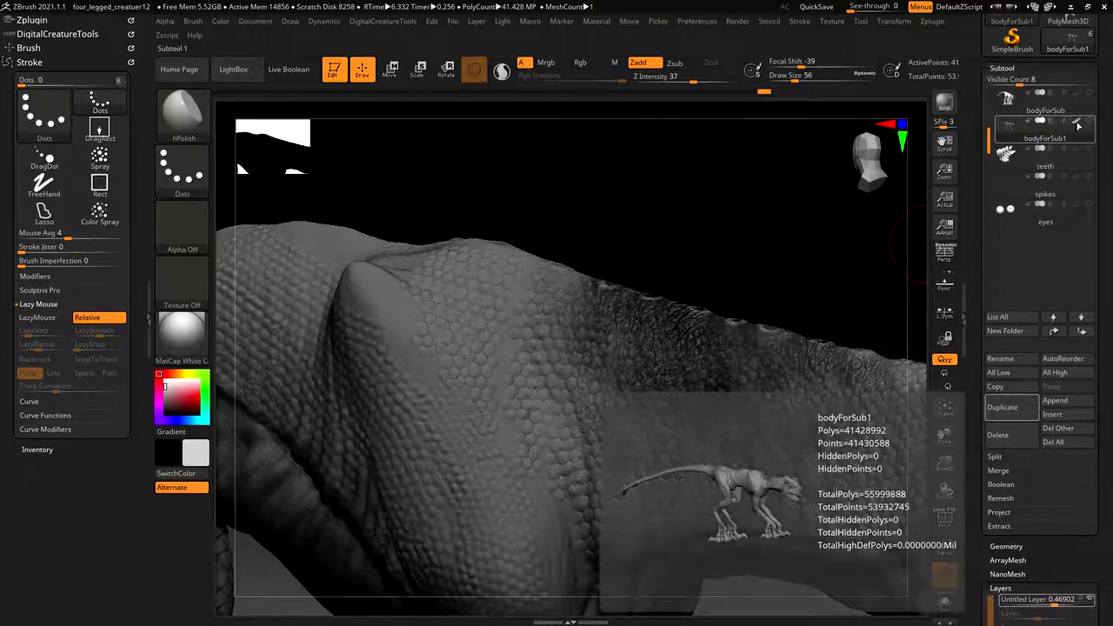
click(1077, 122)
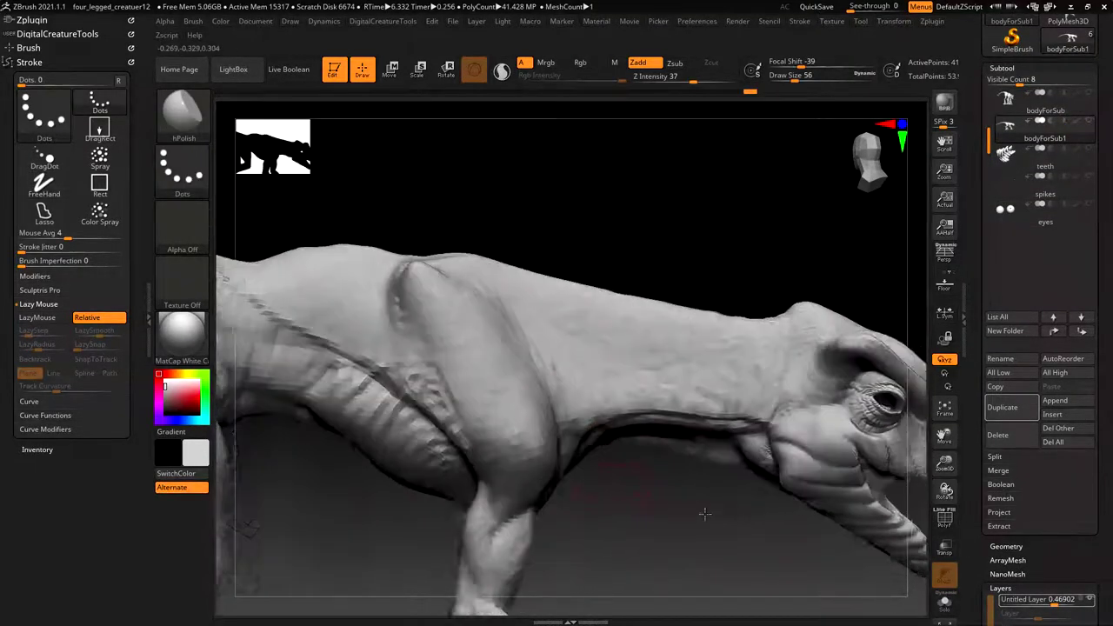
Step: Examine the scale detail on the creature's body, legs and head from several angles
mouse_move(705, 514)
mouse_down()
mouse_move(732, 597)
mouse_move(748, 539)
mouse_move(797, 487)
mouse_move(851, 545)
mouse_move(820, 516)
mouse_up()
ctrl+right_drag(820, 517, 837, 555)
ctrl+right_drag(845, 423, 744, 435)
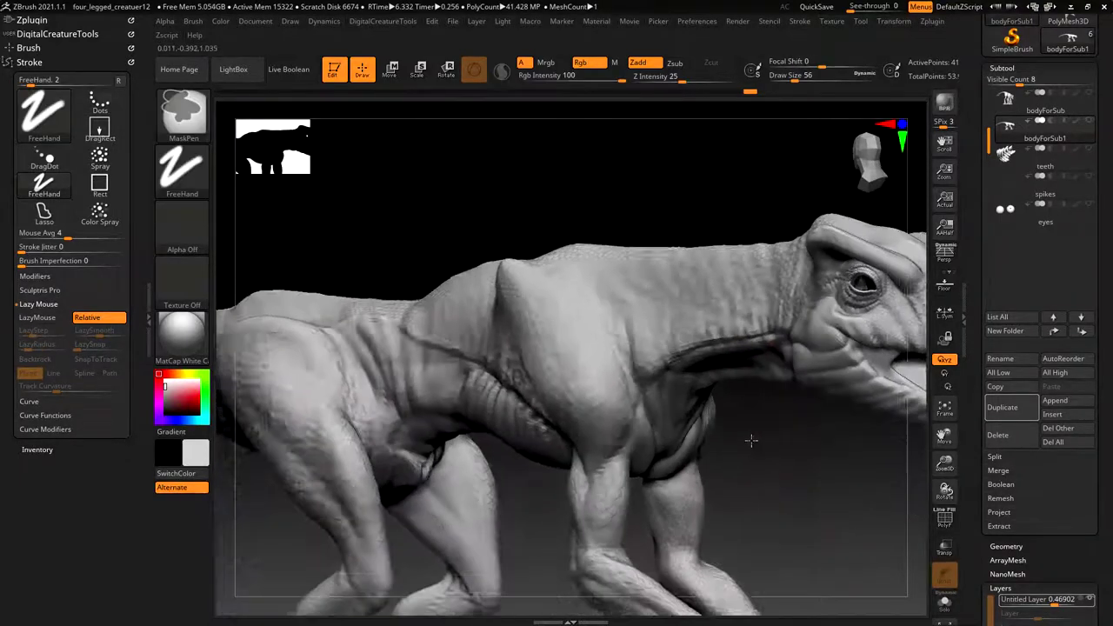
mouse_move(845, 492)
right_down()
mouse_move(867, 450)
mouse_move(755, 516)
mouse_move(882, 500)
right_up()
right_drag(860, 564, 838, 550)
ctrl+right_drag(842, 505, 811, 450)
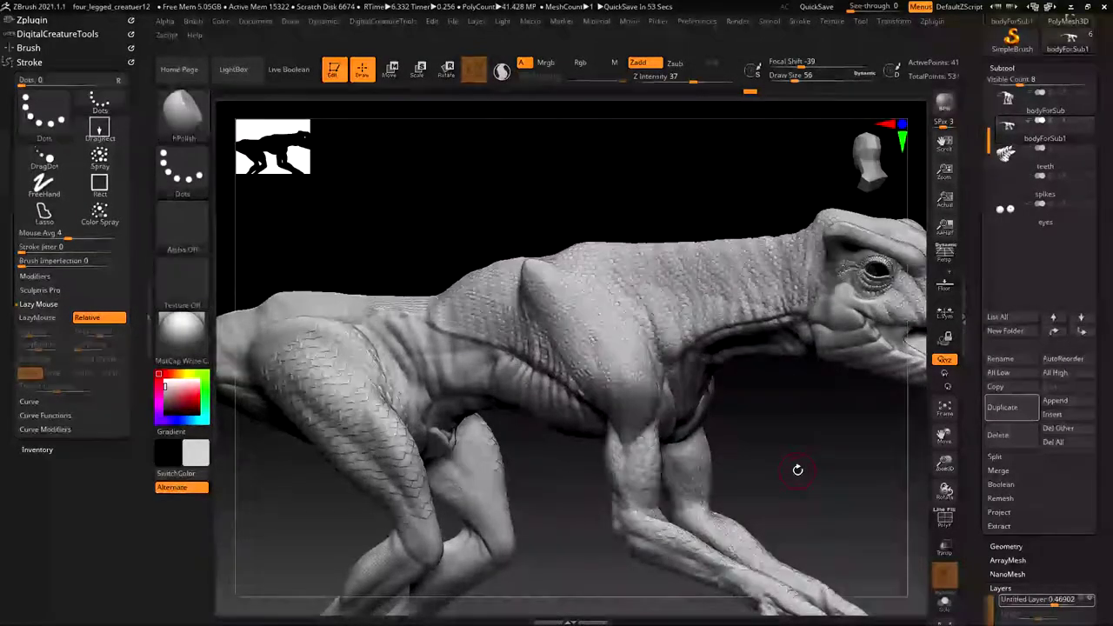
mouse_move(798, 470)
mouse_down()
mouse_move(812, 481)
mouse_move(860, 426)
mouse_move(713, 440)
mouse_move(858, 447)
mouse_move(798, 481)
mouse_up()
alt+right_drag(557, 544, 858, 379)
drag(858, 378, 795, 409)
drag(883, 394, 808, 467)
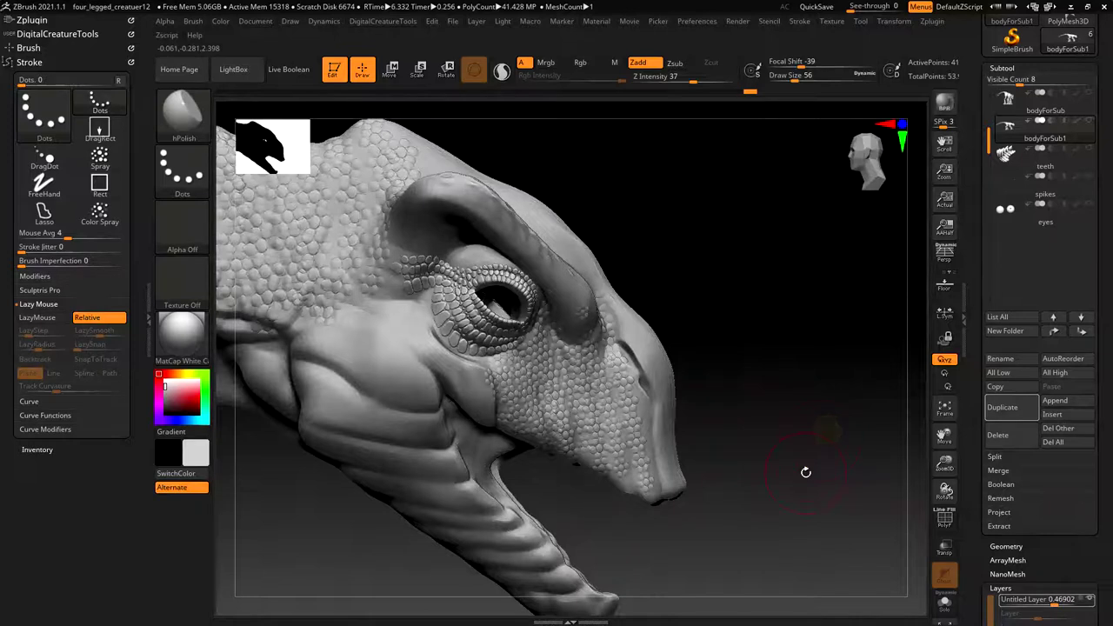
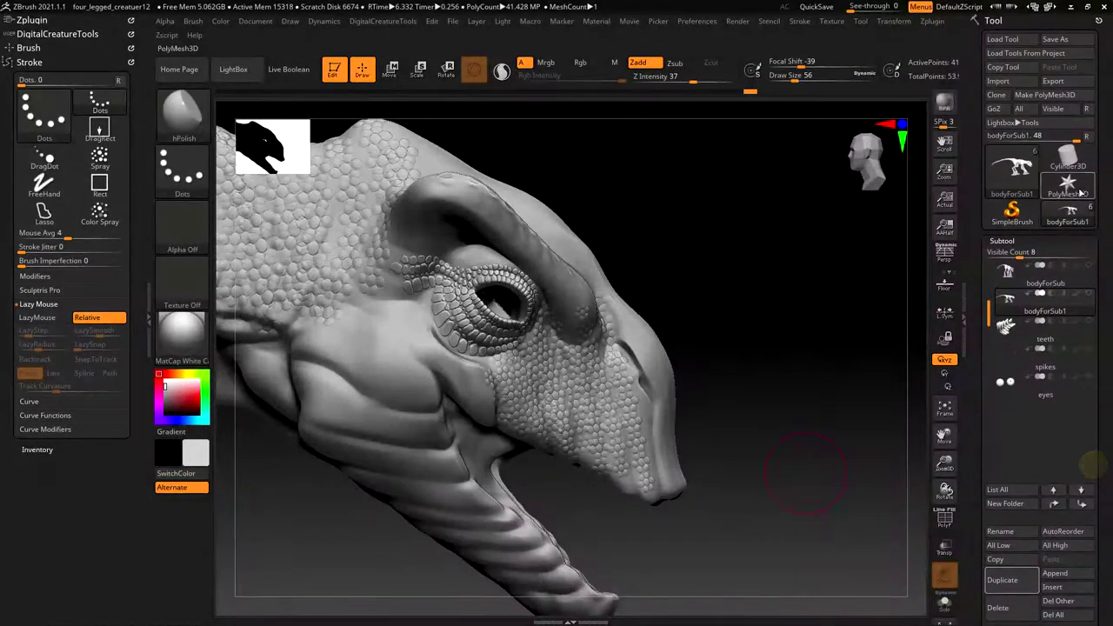
Step: Switch from the creature to the Cylinder3D tool, append a Plane3D subtool, and select the plane for editing
click(1068, 161)
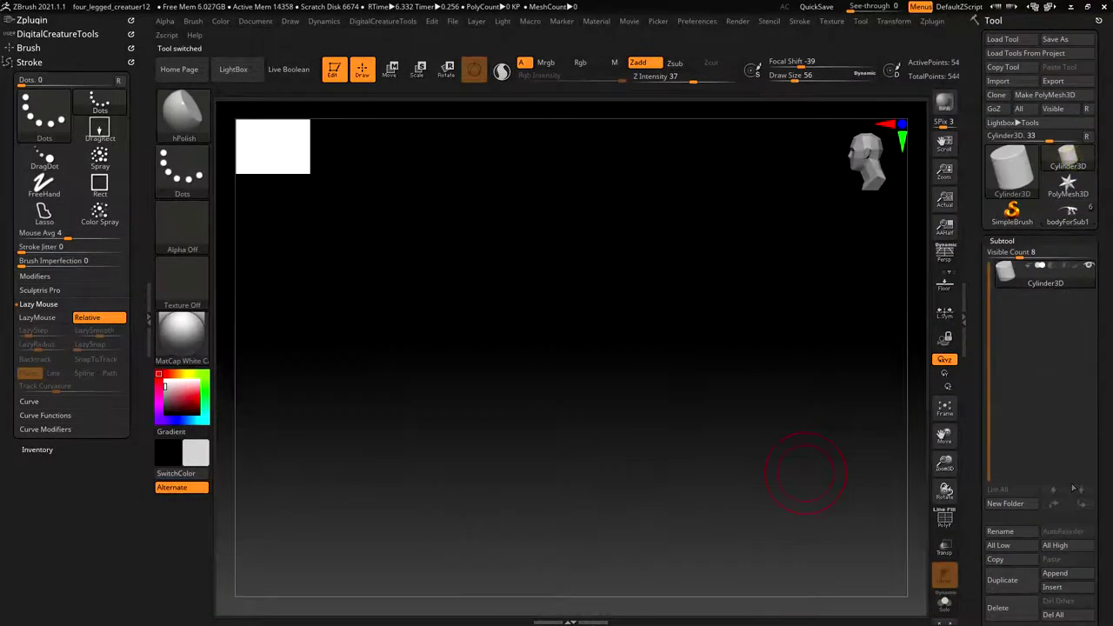
click(1071, 576)
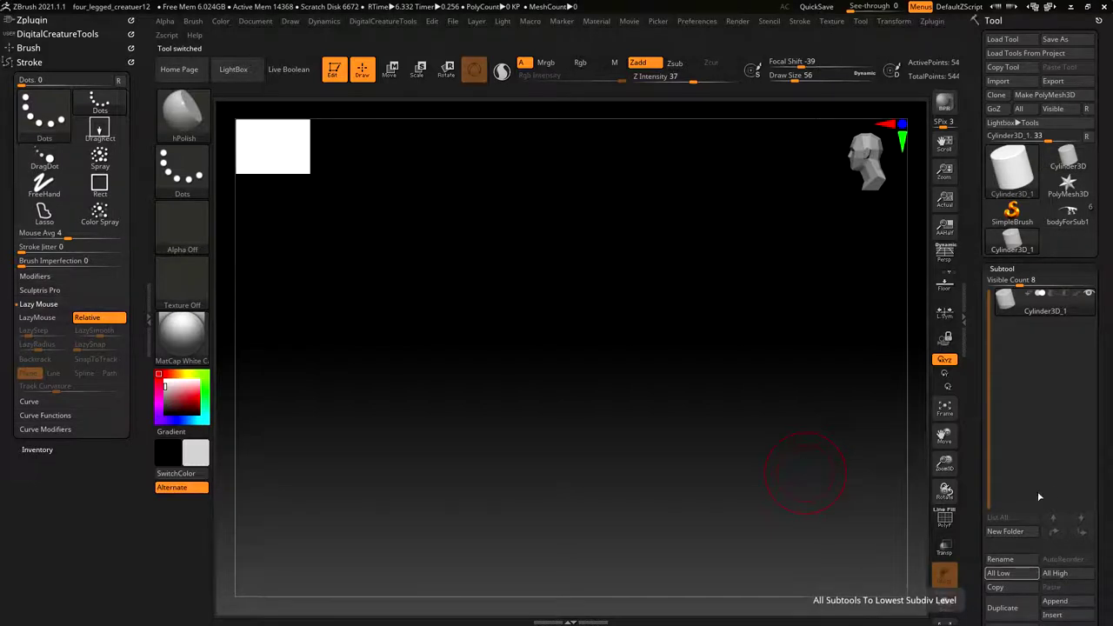
click(1065, 600)
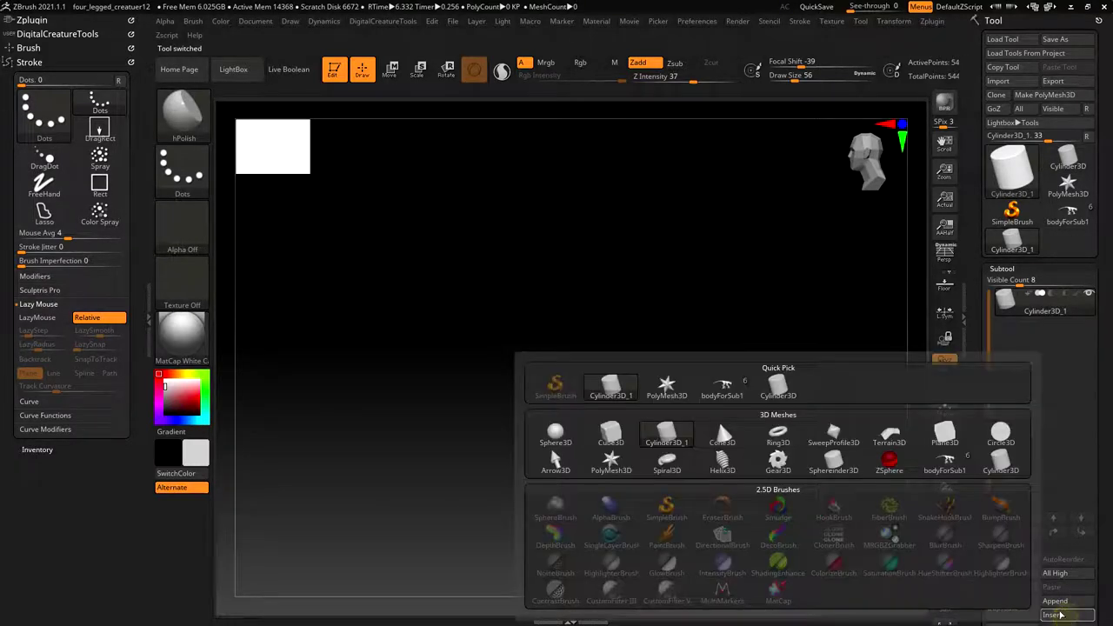
click(1067, 605)
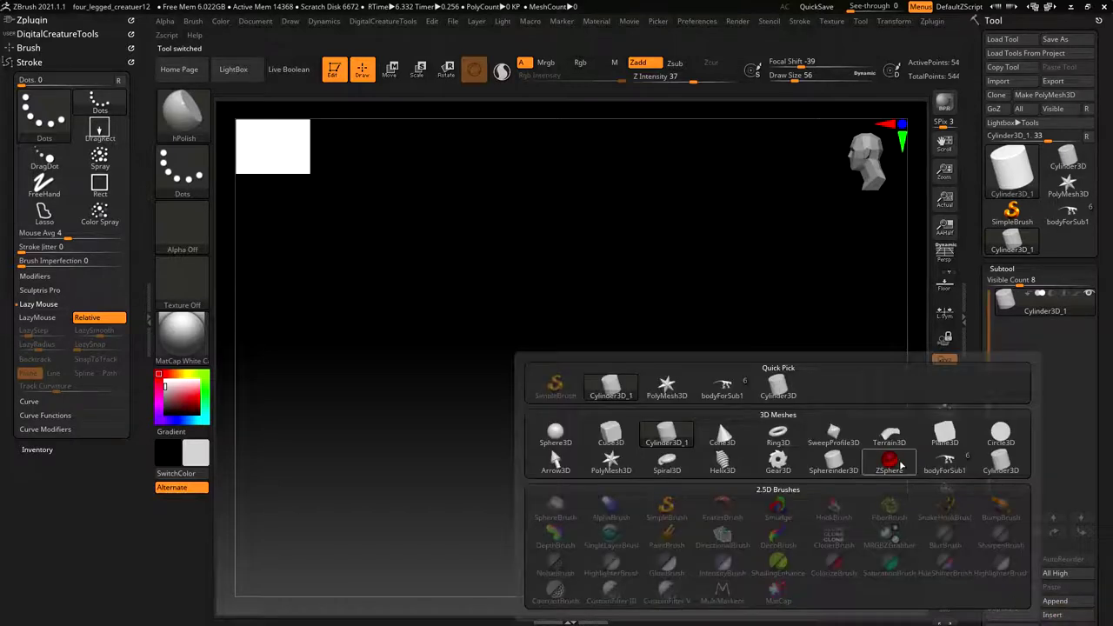
mouse_move(953, 435)
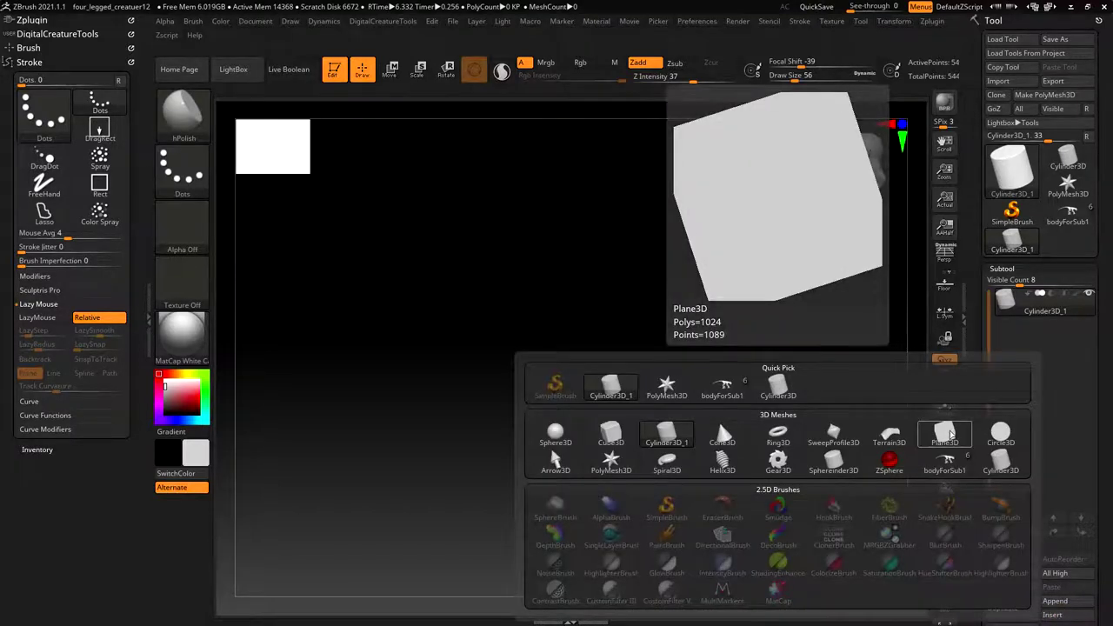
click(949, 435)
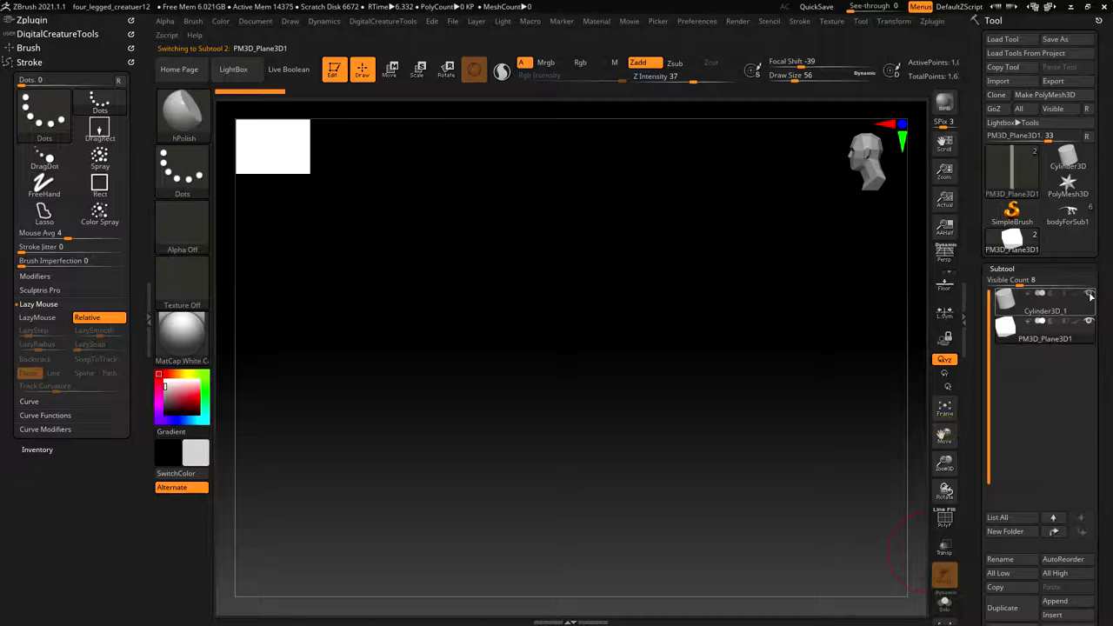
click(1011, 332)
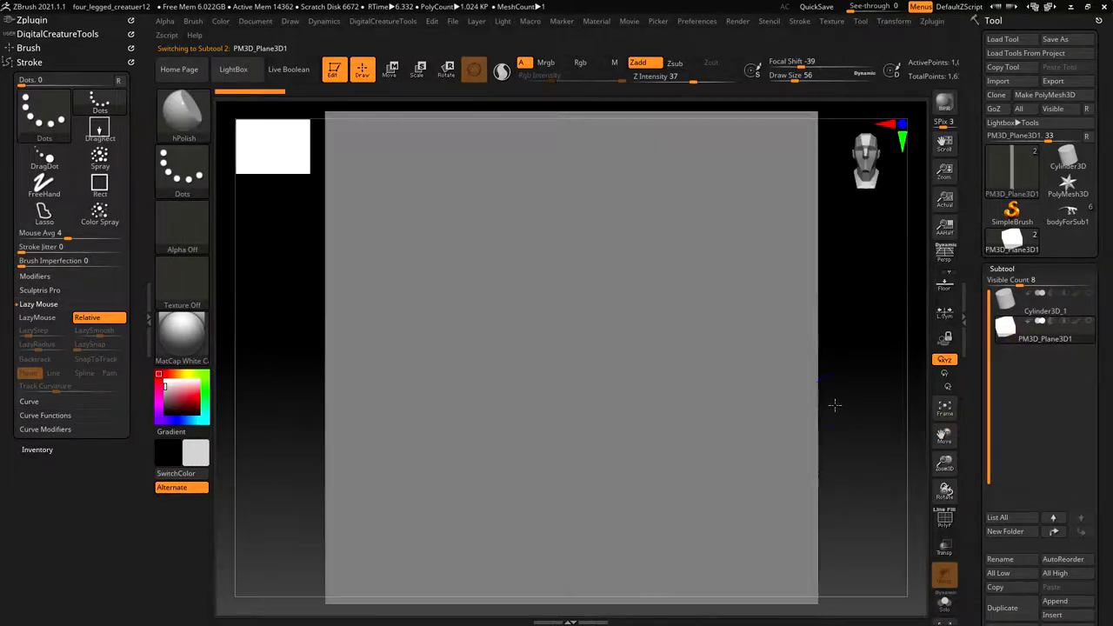
key(f)
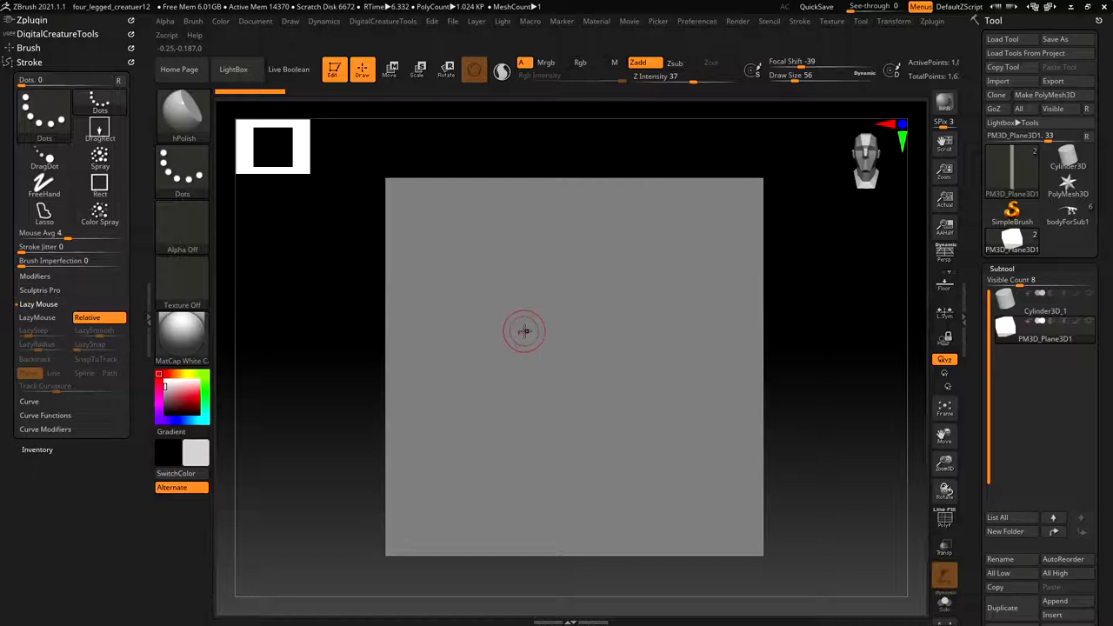
Step: Collapse the palette tray beside the canvas and subdivide the plane five times to 1.048 million polygons
mouse_move(487, 235)
ctrl+mouse_down()
mouse_move(482, 461)
mouse_move(544, 472)
ctrl+mouse_up()
key(ctrl+z)
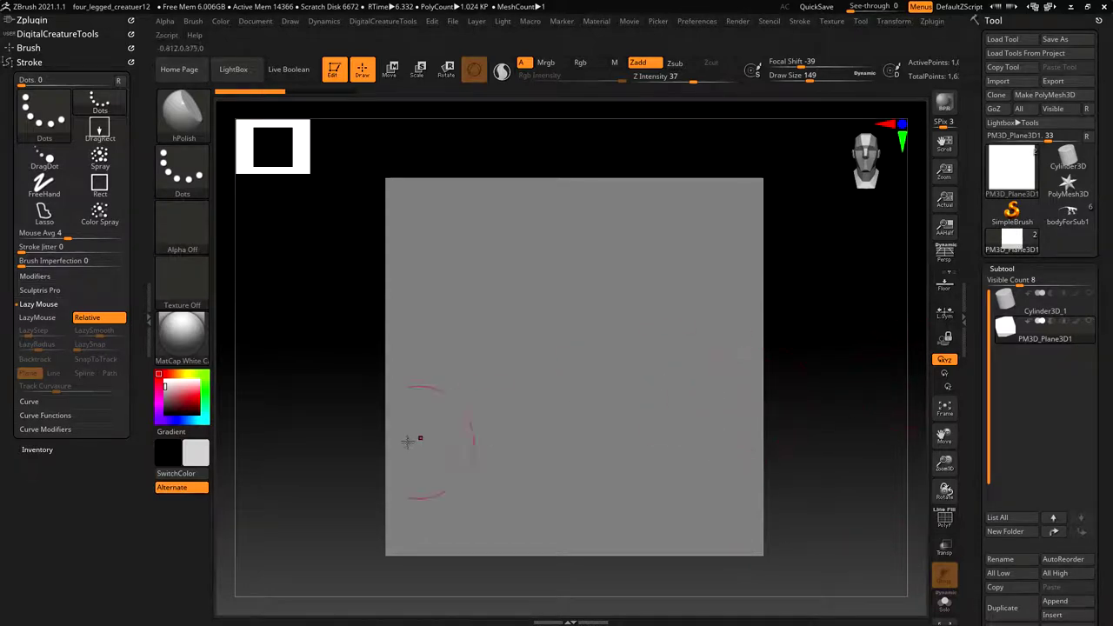
click(148, 315)
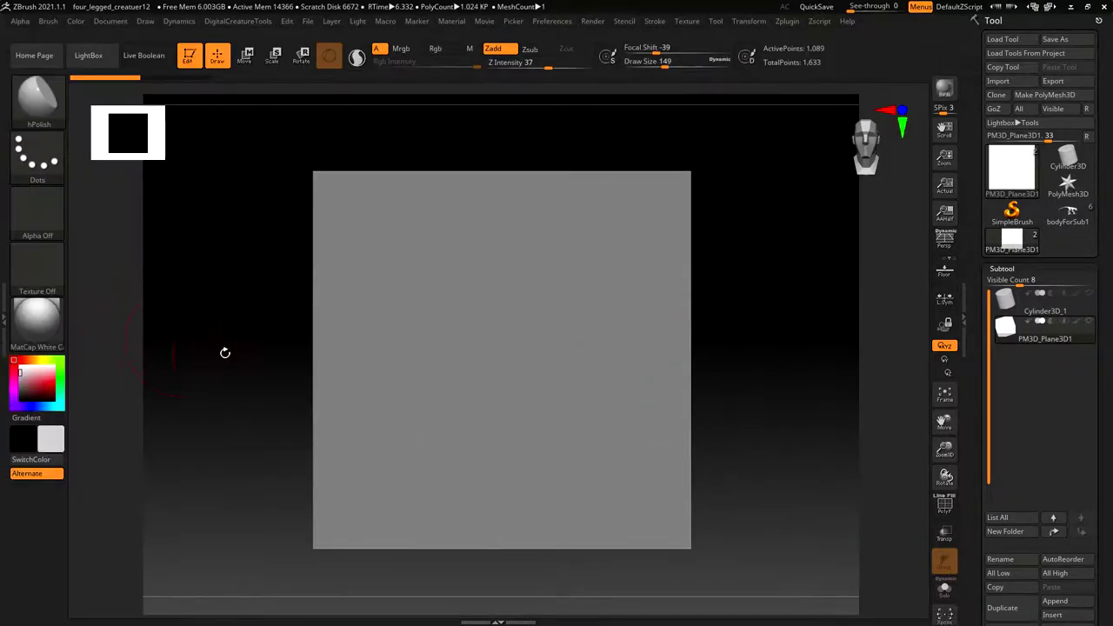
key(ctrl+d)
key(ctrl+d)
key(ctrl+d)
key(ctrl+d)
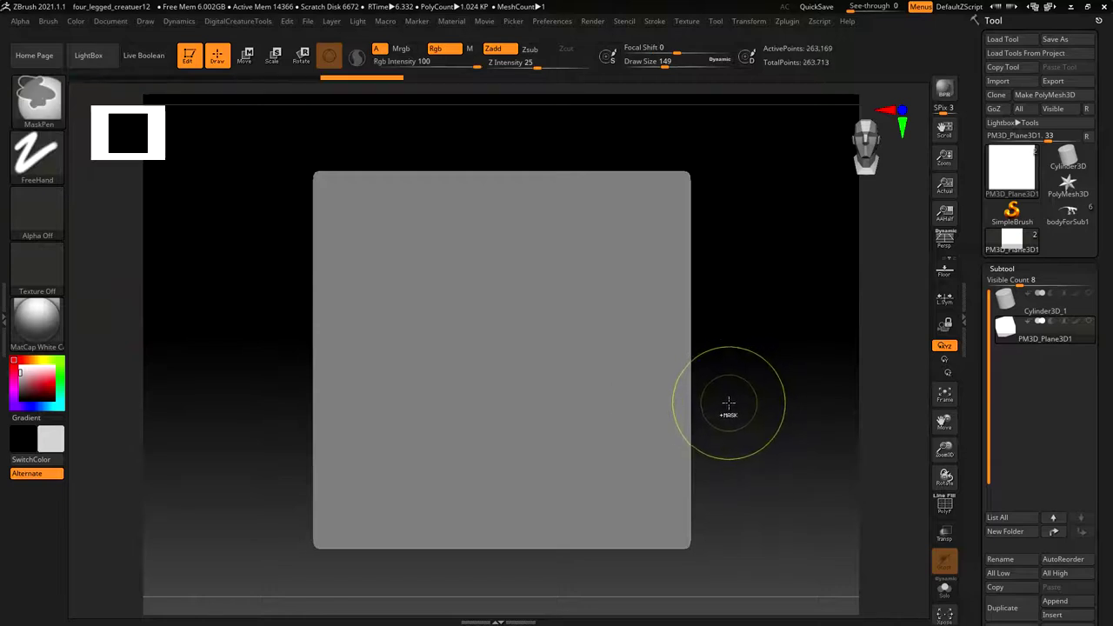
key(ctrl+d)
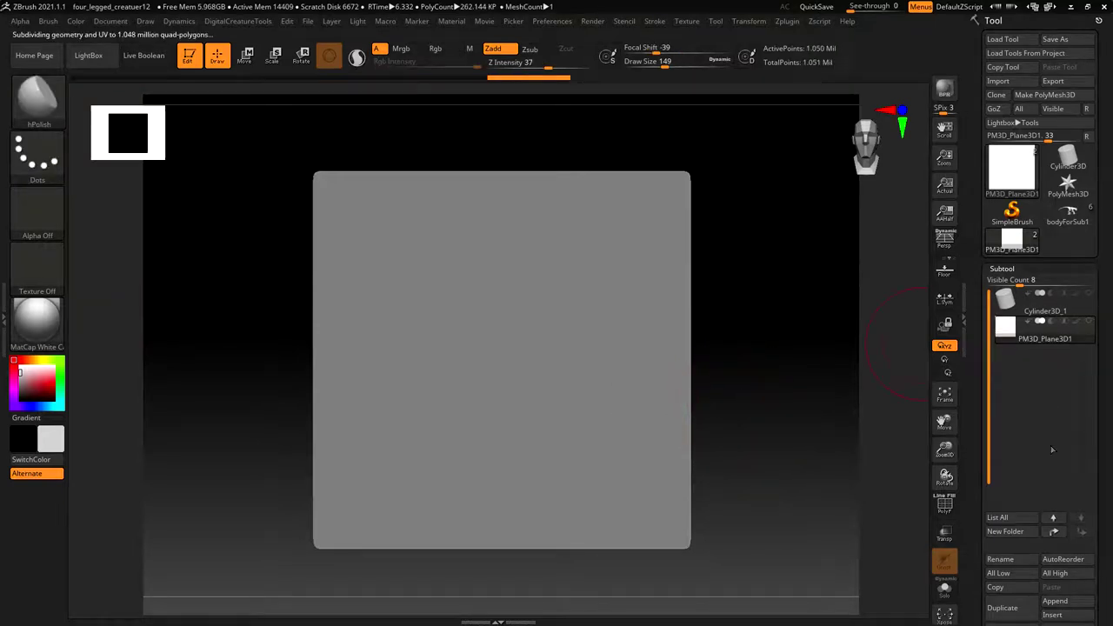
Step: Duplicate the plane subtool twice, hide both copies, and select the original PM3D_Plane3D1
click(1002, 608)
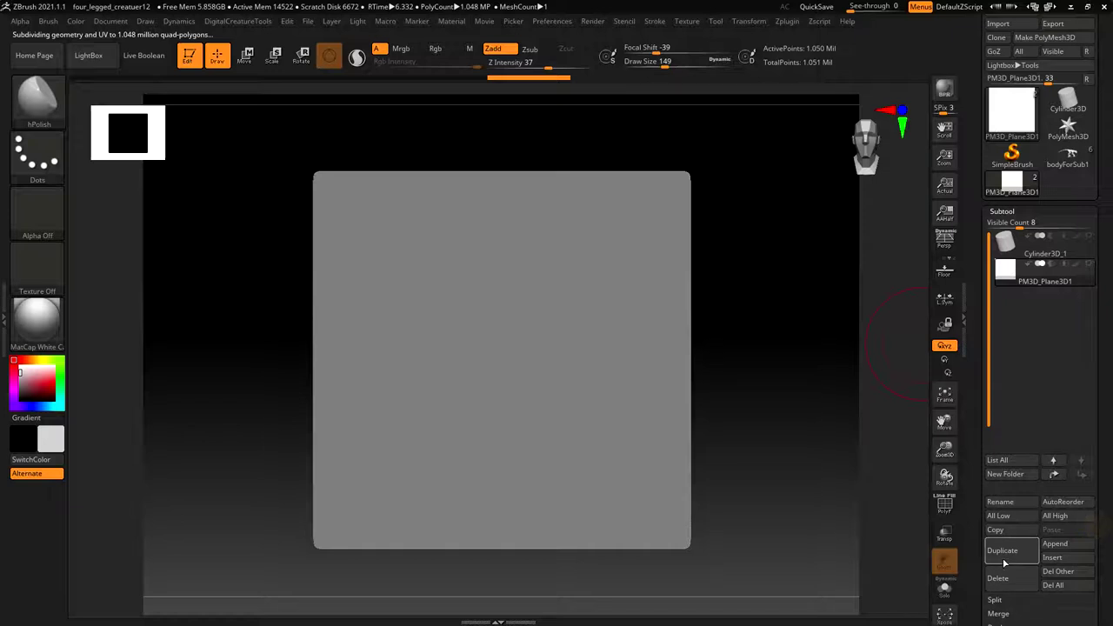
click(1004, 551)
click(1089, 293)
click(1088, 318)
click(1008, 273)
Step: Paint a large square mask over the middle of the plane, leaving an unmasked border around it
mouse_move(405, 239)
ctrl+mouse_down()
mouse_move(406, 447)
mouse_move(556, 476)
mouse_move(631, 474)
mouse_move(619, 274)
mouse_move(500, 239)
mouse_move(450, 356)
mouse_move(530, 365)
mouse_move(577, 316)
ctrl+mouse_up()
mouse_move(462, 316)
ctrl+mouse_down()
mouse_move(366, 270)
mouse_move(396, 487)
mouse_move(508, 474)
ctrl+mouse_up()
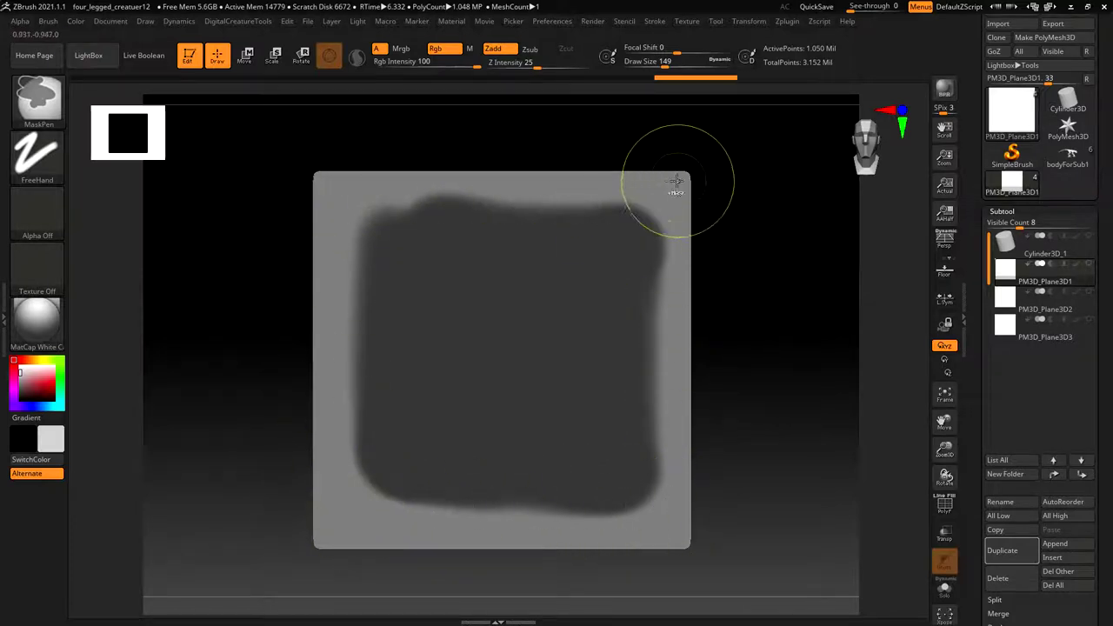
ctrl+drag(443, 231, 391, 275)
ctrl+drag(393, 473, 599, 478)
ctrl+drag(628, 331, 631, 477)
Step: Erase the mask's uneven right, lower and upper edges to straighten them, and invert the mask to protect the plane's border
ctrl+alt+drag(686, 237, 685, 546)
ctrl+alt+drag(381, 534, 682, 552)
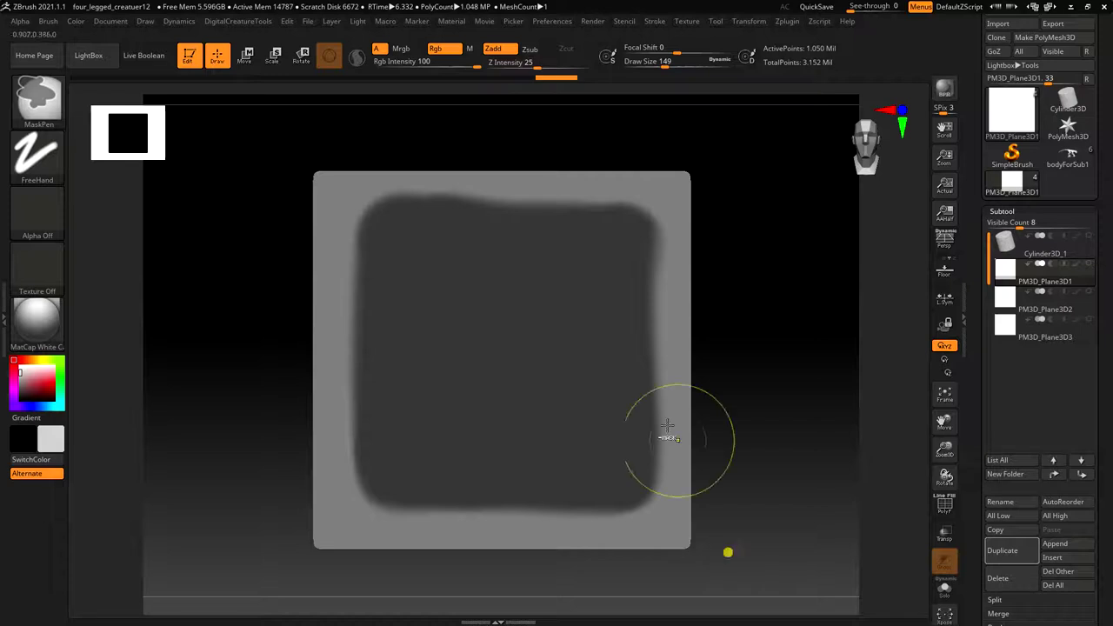
mouse_move(328, 201)
ctrl+alt+mouse_down()
mouse_move(499, 189)
mouse_move(765, 194)
ctrl+alt+mouse_up()
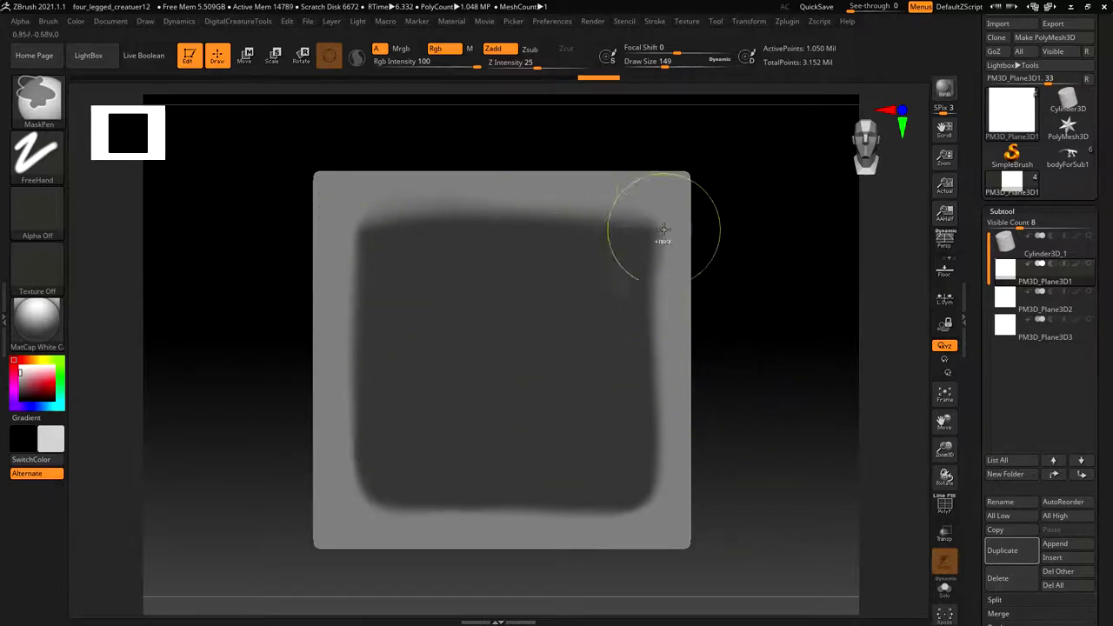
ctrl+drag(759, 326, 755, 344)
key(ctrl+z)
ctrl+click(752, 402)
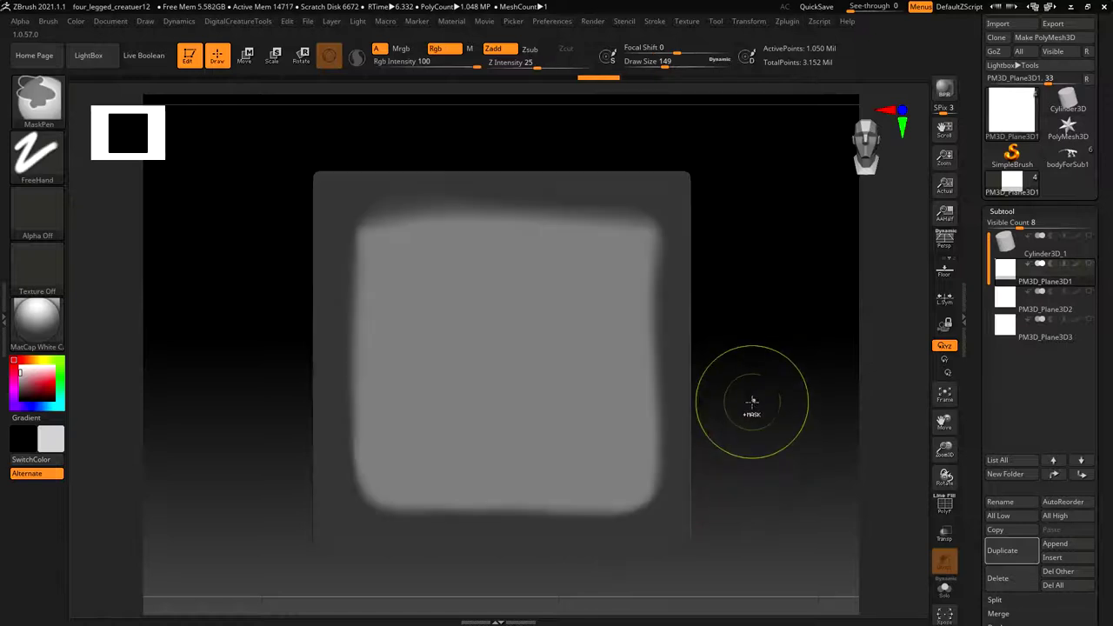
Step: Set the draw size to 97 and choose the ClayBuildup brush for sculpting the plane's unmasked centre
key(s)
drag(485, 347, 473, 348)
alt+right_drag(509, 348, 517, 298)
ctrl+right_drag(518, 298, 554, 355)
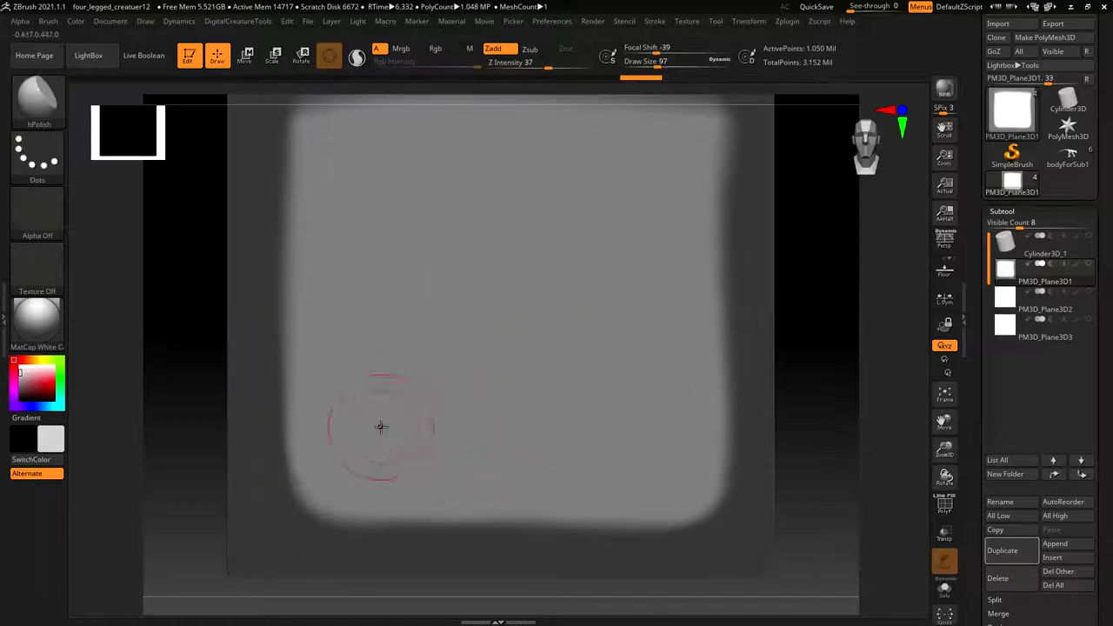
key(space)
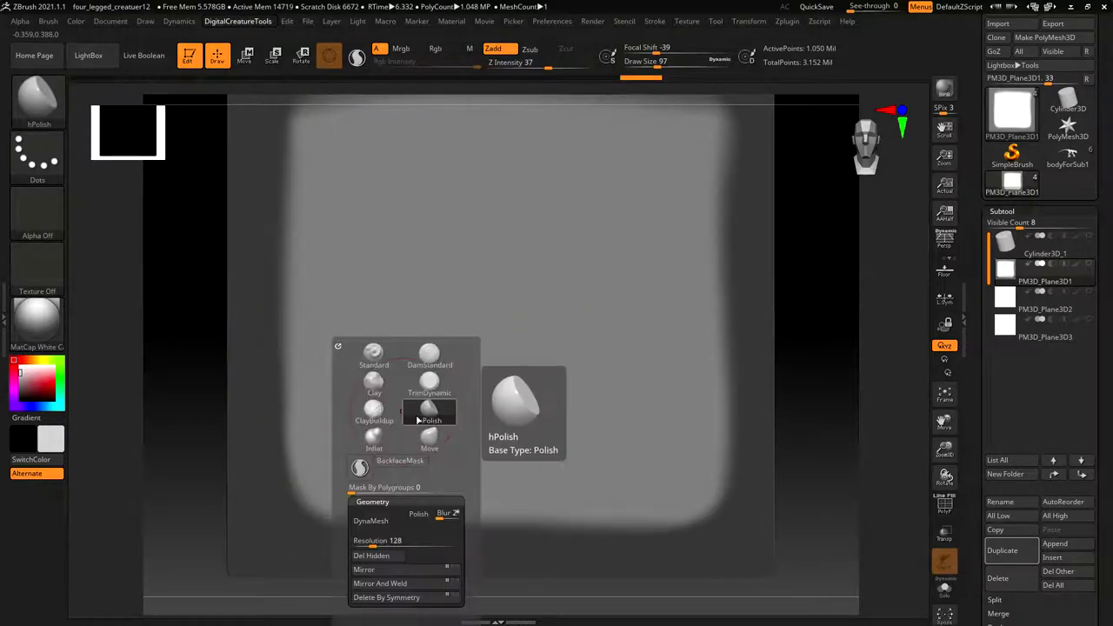
click(374, 411)
click(36, 209)
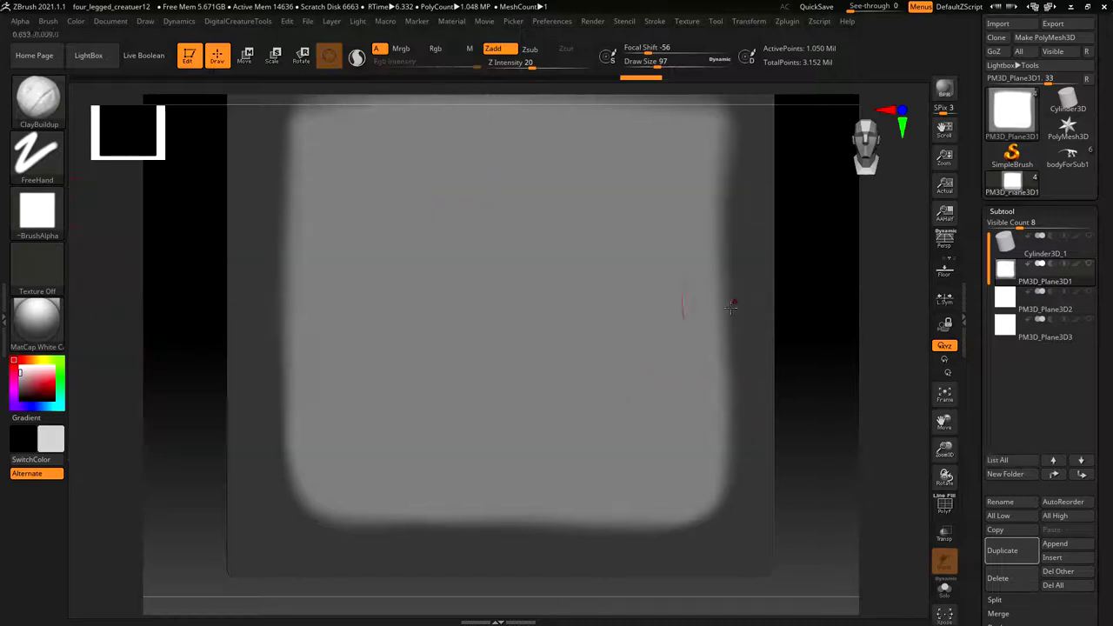
Step: Set the draw size to 62 and mask a row of five oval scales across the plane's lower centre
key(s)
drag(462, 396, 430, 406)
ctrl+click(485, 402)
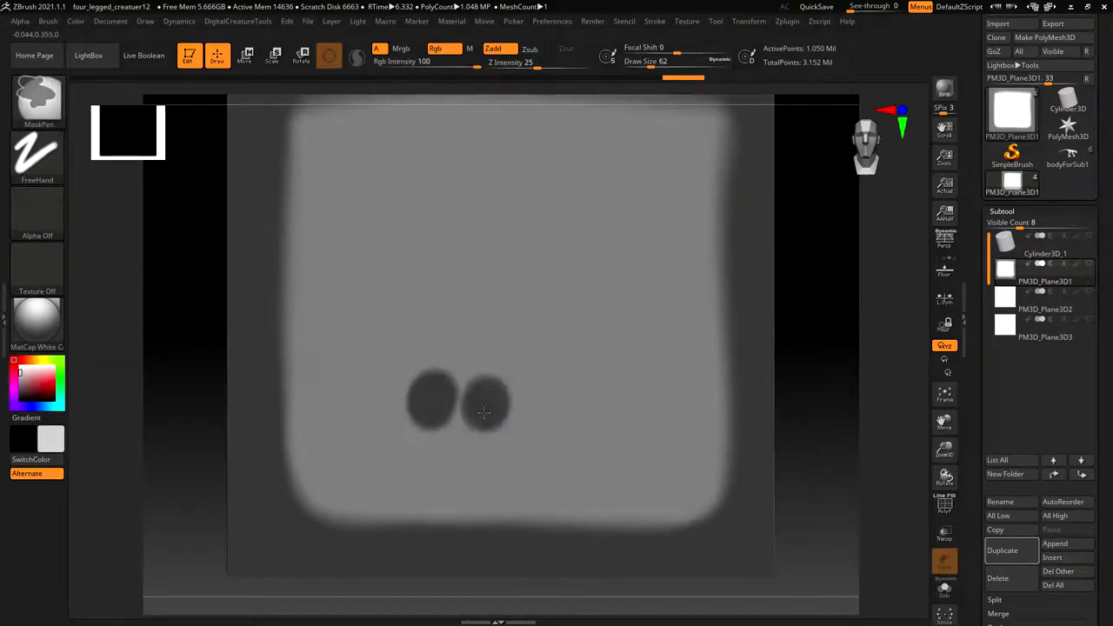
ctrl+click(544, 405)
ctrl+click(598, 405)
ctrl+click(646, 404)
key(ctrl+z)
ctrl+click(652, 400)
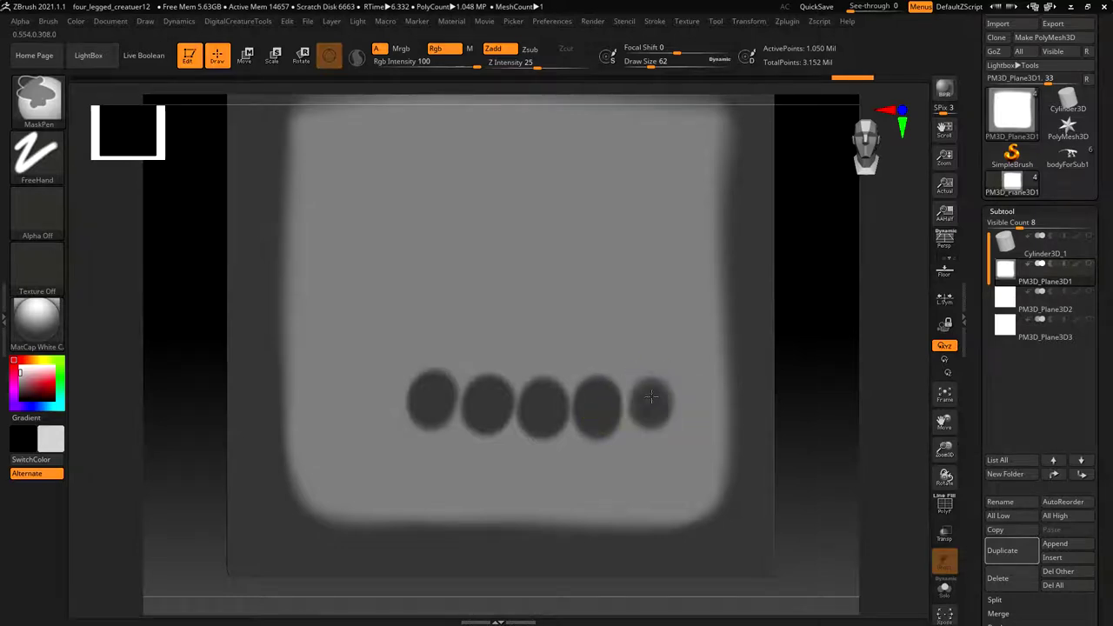
Step: Mask a second row of five scales staggered above the first, and extend the first row by one scale on the left
ctrl+click(616, 346)
ctrl+click(563, 349)
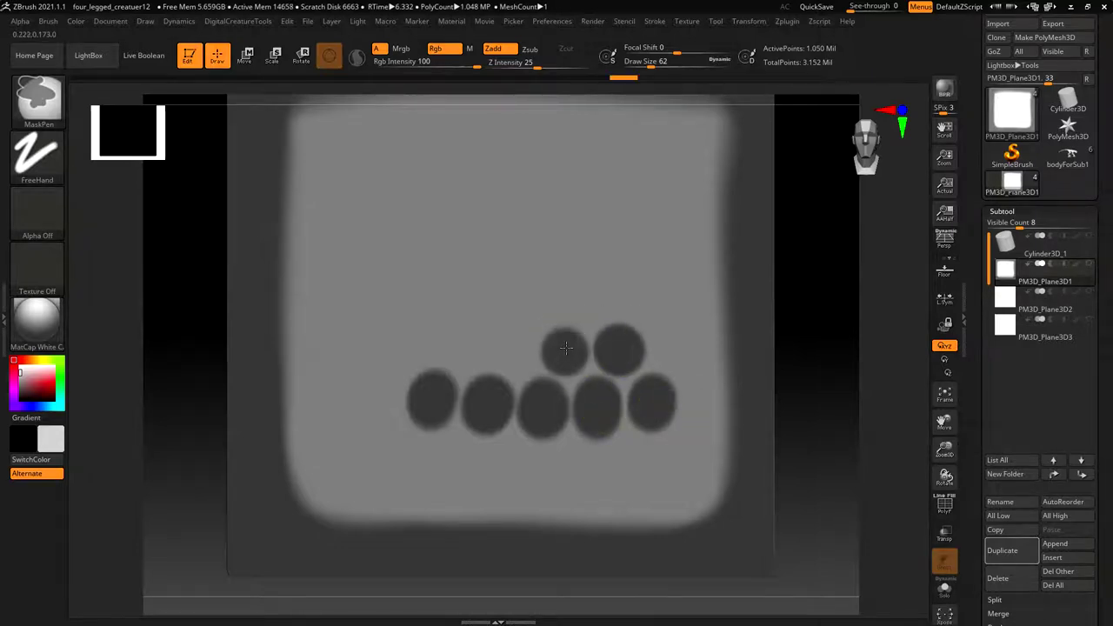
ctrl+click(519, 351)
ctrl+click(468, 352)
ctrl+click(413, 339)
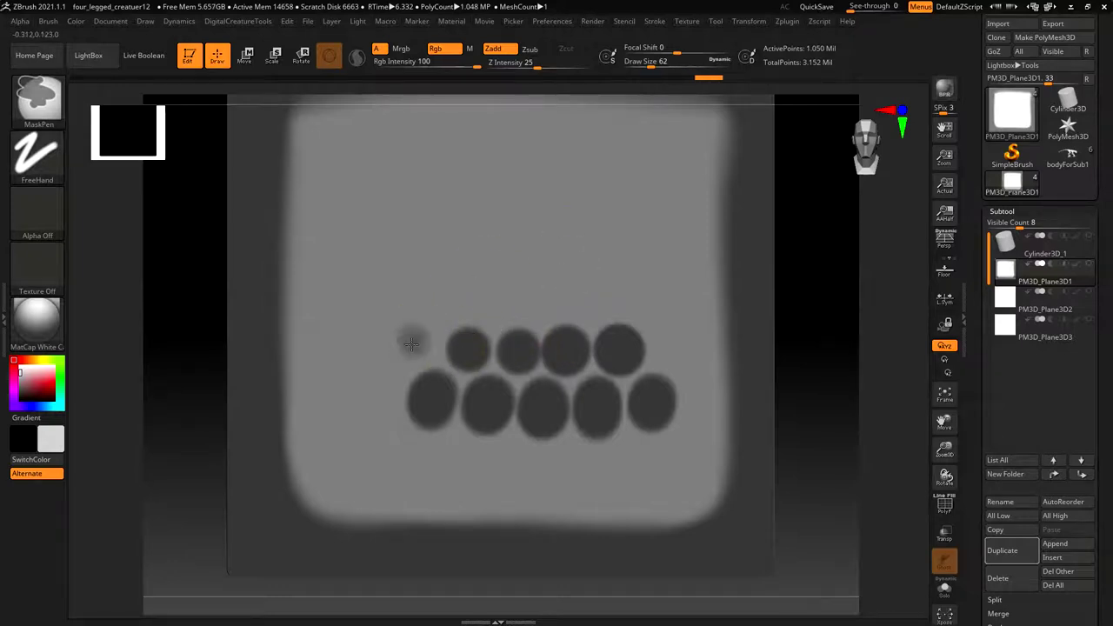
ctrl+click(377, 398)
Step: Mask a third staggered row of six scales and add one more scale at the right end of the second row
ctrl+click(447, 297)
ctrl+click(493, 303)
ctrl+click(539, 302)
ctrl+click(588, 302)
ctrl+click(635, 298)
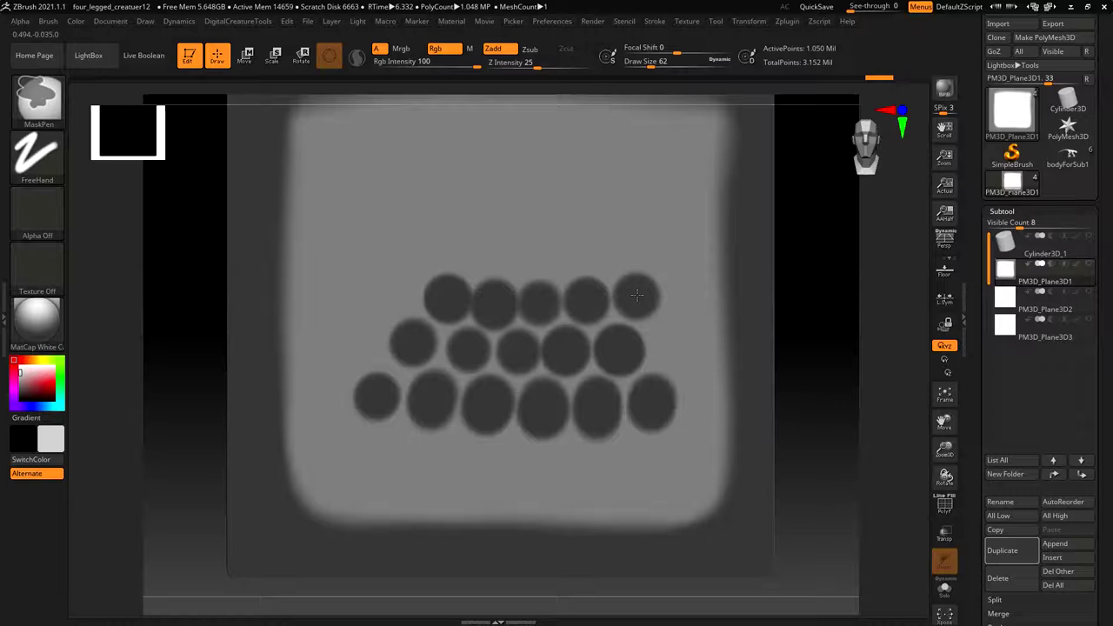
ctrl+click(669, 339)
ctrl+click(393, 294)
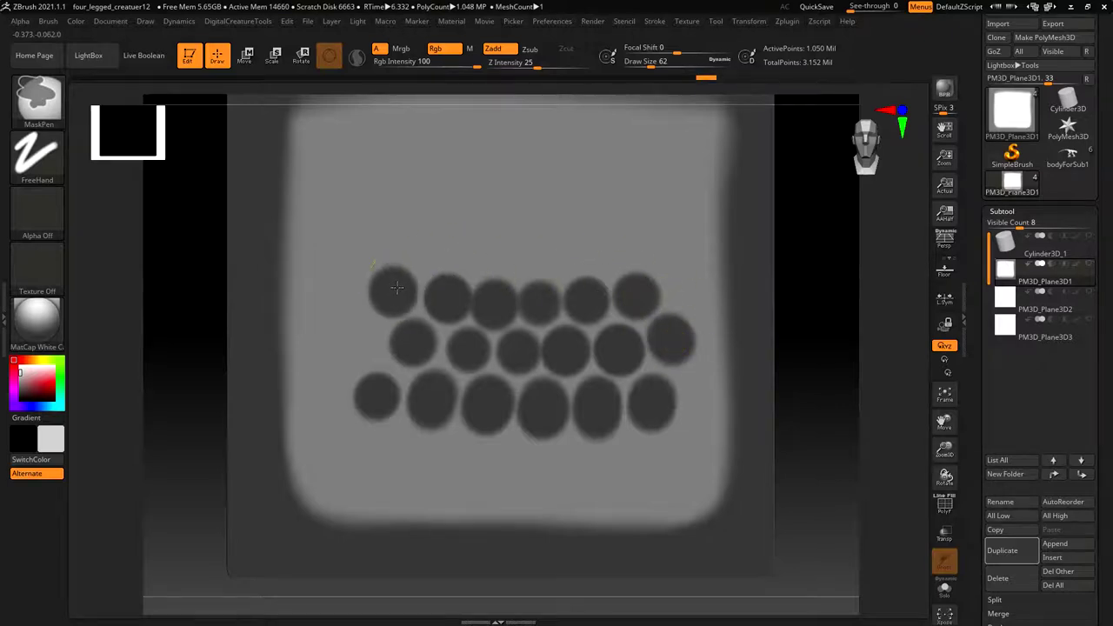
Step: Mask a fourth row of scales, making the second one a much larger oval that rises above the others
ctrl+click(426, 249)
ctrl+click(468, 251)
key(ctrl+z)
mouse_move(490, 251)
ctrl+mouse_down()
mouse_move(490, 220)
mouse_move(494, 242)
ctrl+mouse_up()
ctrl+click(544, 254)
ctrl+click(597, 251)
ctrl+click(648, 247)
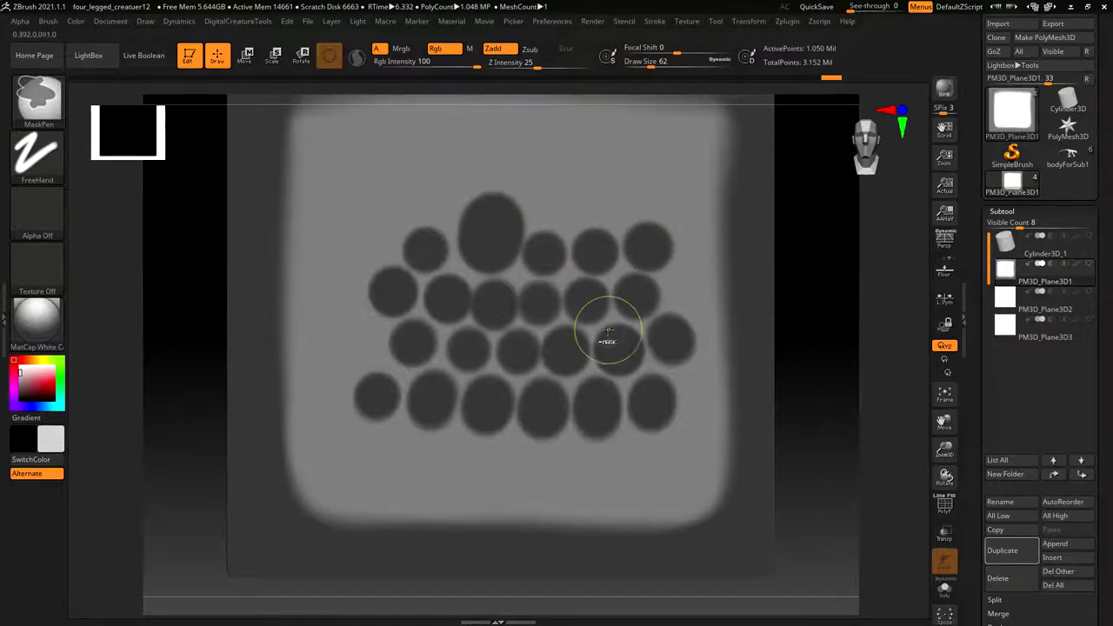
Step: Erase the cluster of masked scales in the lower right of the pattern and mask one large oval scale in its place
ctrl+alt+click(566, 348)
mouse_move(581, 342)
ctrl+alt+mouse_down()
mouse_move(624, 350)
mouse_move(572, 353)
mouse_move(594, 376)
mouse_move(611, 366)
ctrl+alt+mouse_up()
ctrl+click(604, 350)
mouse_move(547, 402)
ctrl+alt+mouse_down()
mouse_move(542, 416)
mouse_move(548, 394)
mouse_move(611, 443)
mouse_move(624, 415)
mouse_move(584, 422)
ctrl+alt+mouse_up()
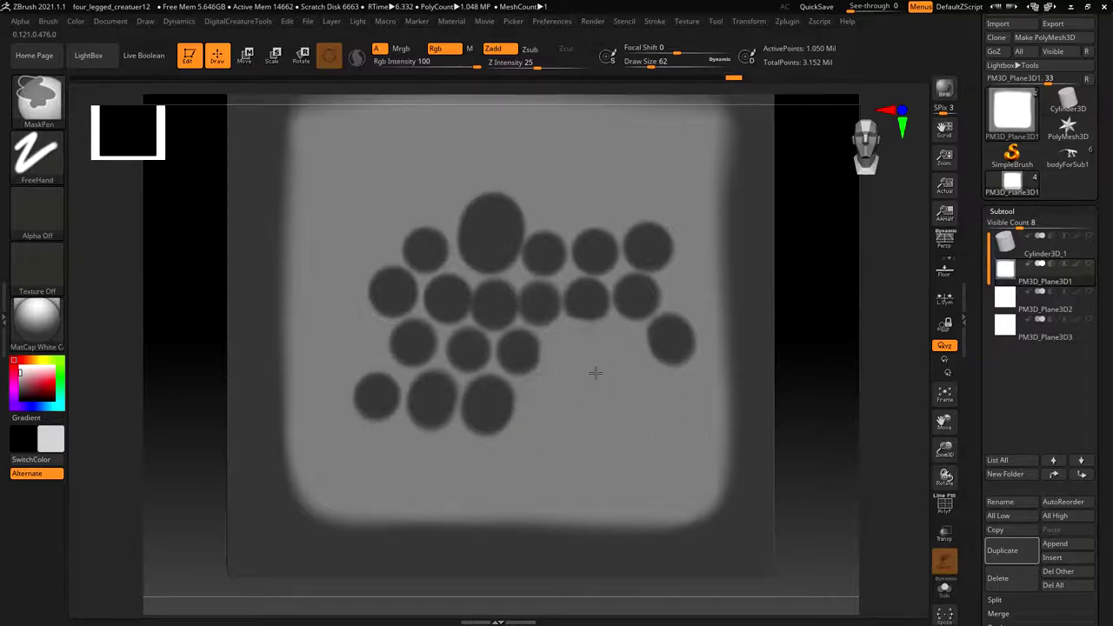
mouse_move(608, 337)
ctrl+mouse_down()
mouse_move(589, 382)
mouse_move(579, 383)
mouse_move(611, 385)
ctrl+mouse_up()
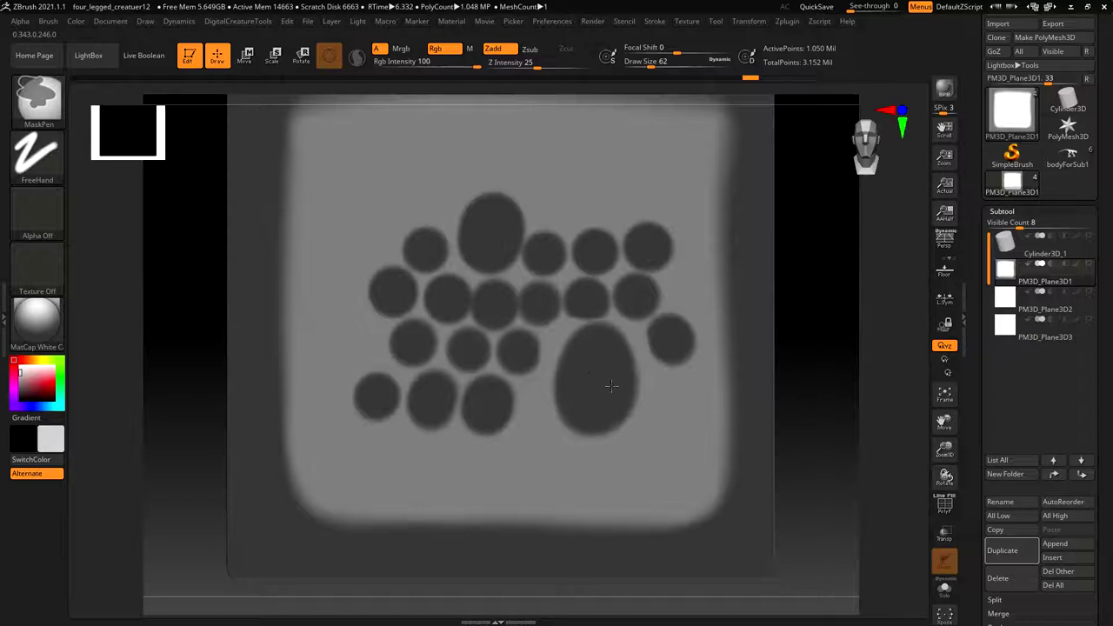
Step: Set the draw size to 35 and mask a ring of small scales around the large lower-right oval
key(s)
drag(537, 403, 532, 405)
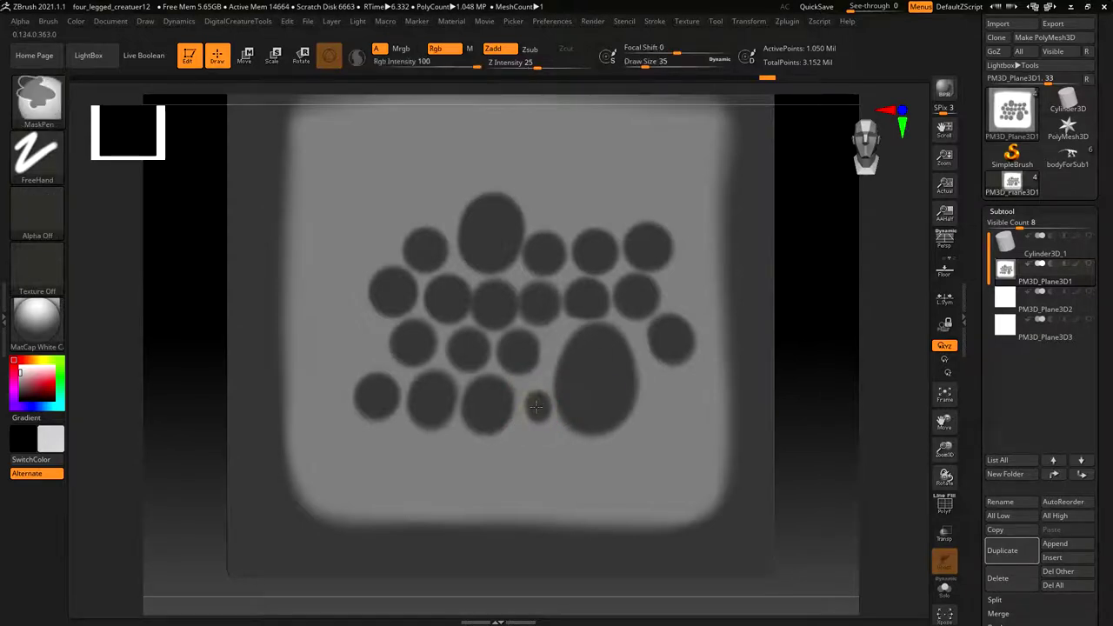
ctrl+click(551, 449)
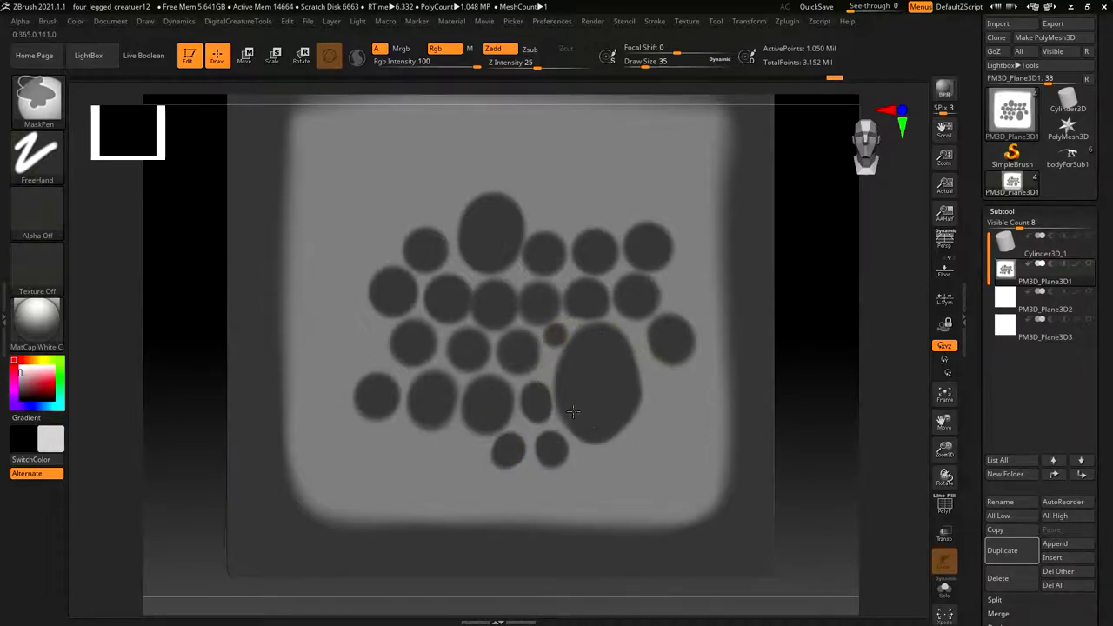
ctrl+click(658, 408)
ctrl+click(636, 446)
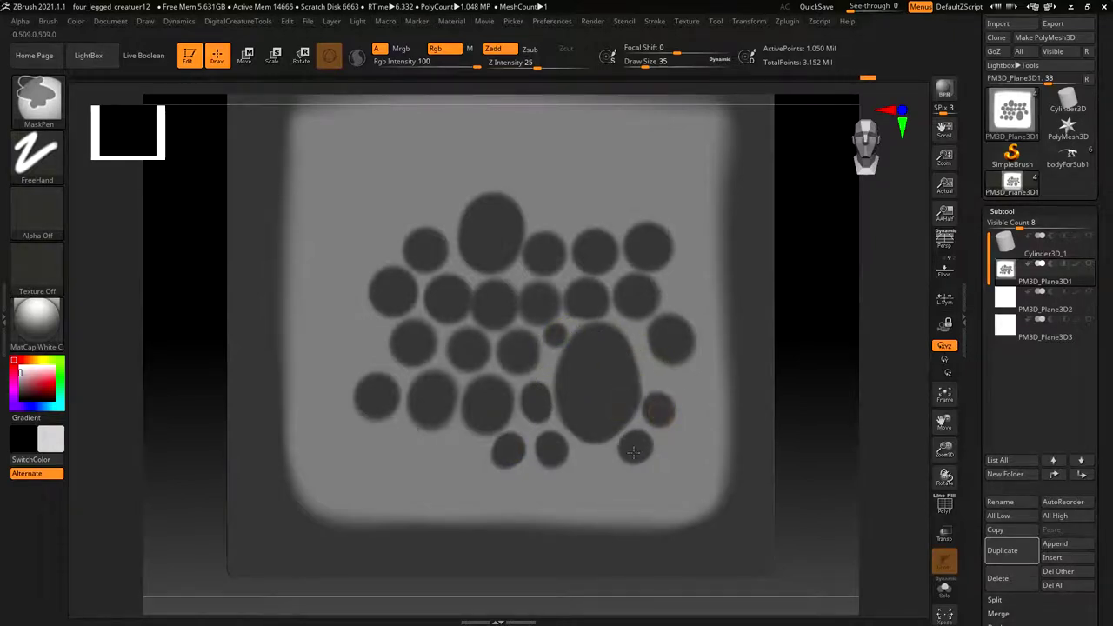
ctrl+click(597, 466)
ctrl+click(665, 378)
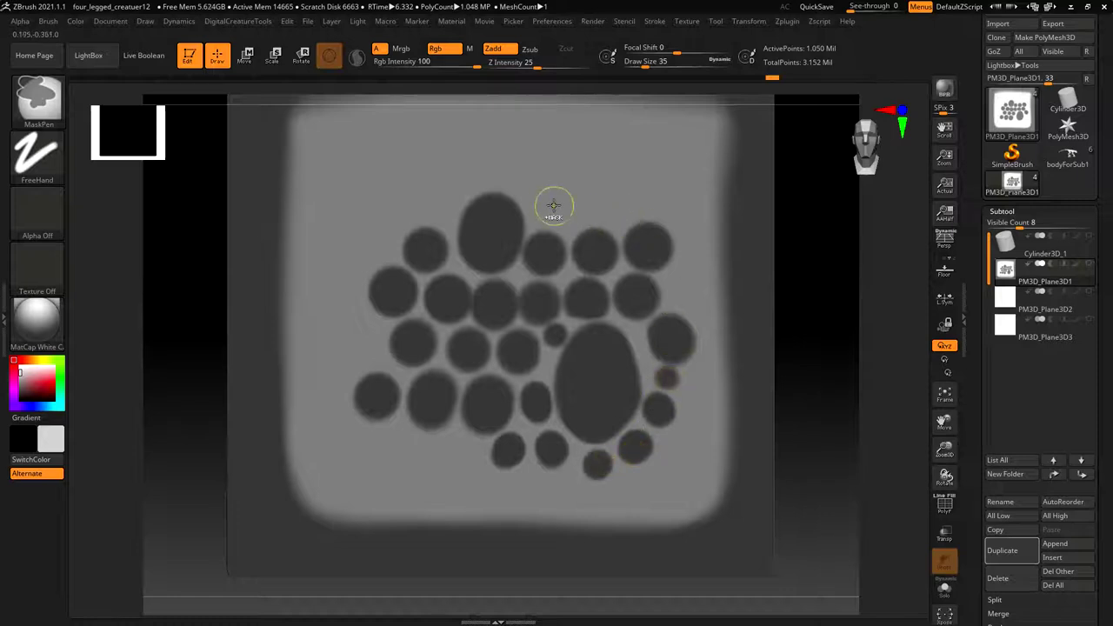
Step: Mask small scales over the upper large oval, a rounded scale on each side of it, and small scales along the upper right edge
ctrl+click(522, 182)
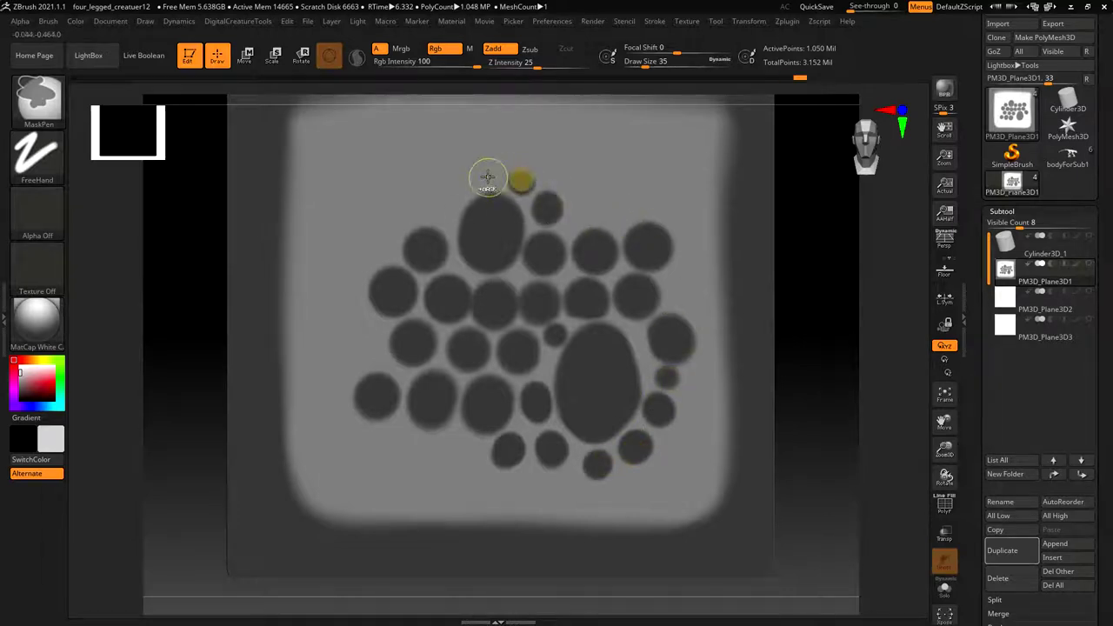
ctrl+click(484, 175)
ctrl+drag(426, 194, 428, 201)
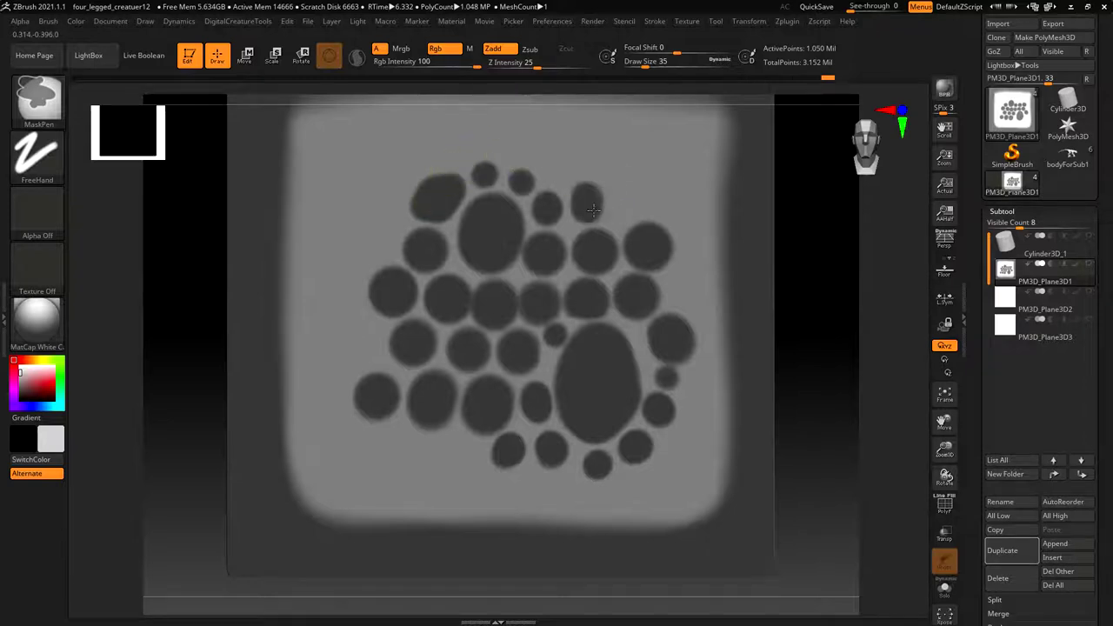
ctrl+click(645, 202)
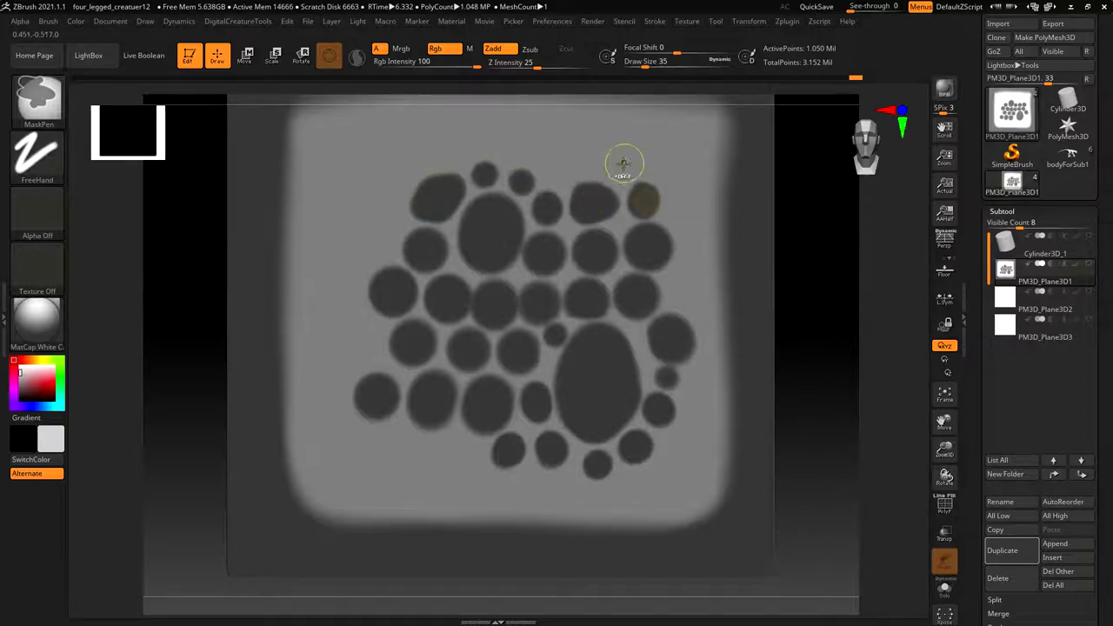
ctrl+click(618, 169)
ctrl+click(676, 213)
Step: Mask small scales at the outer ends of the middle rows, along the lower left edge, and in the upper gap
ctrl+click(676, 292)
ctrl+alt+click(676, 294)
ctrl+alt+click(372, 341)
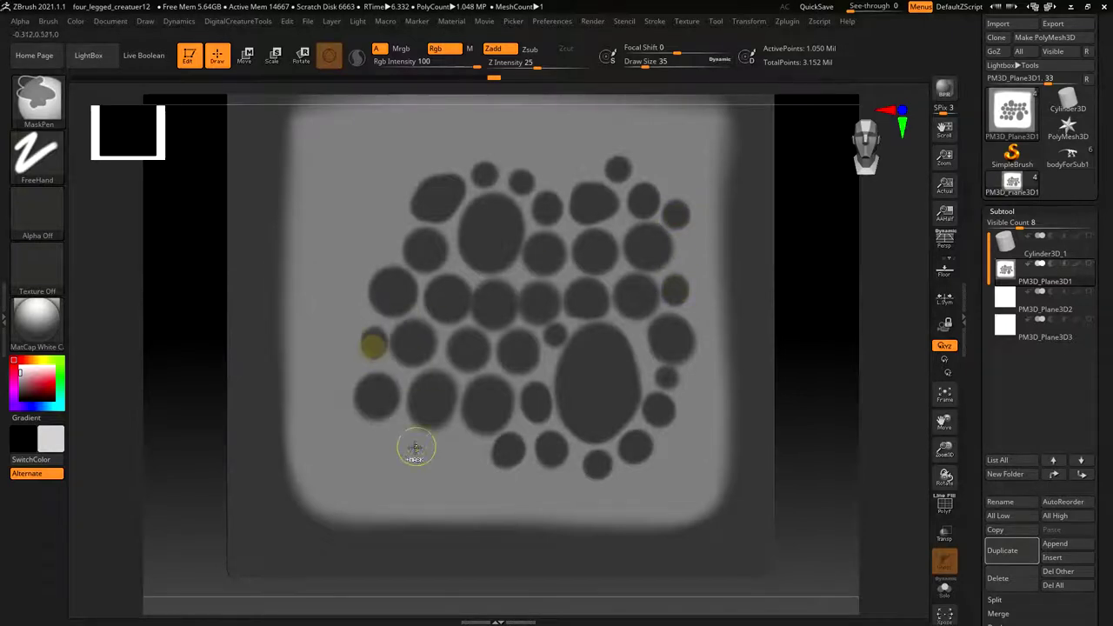
ctrl+click(399, 438)
ctrl+click(453, 448)
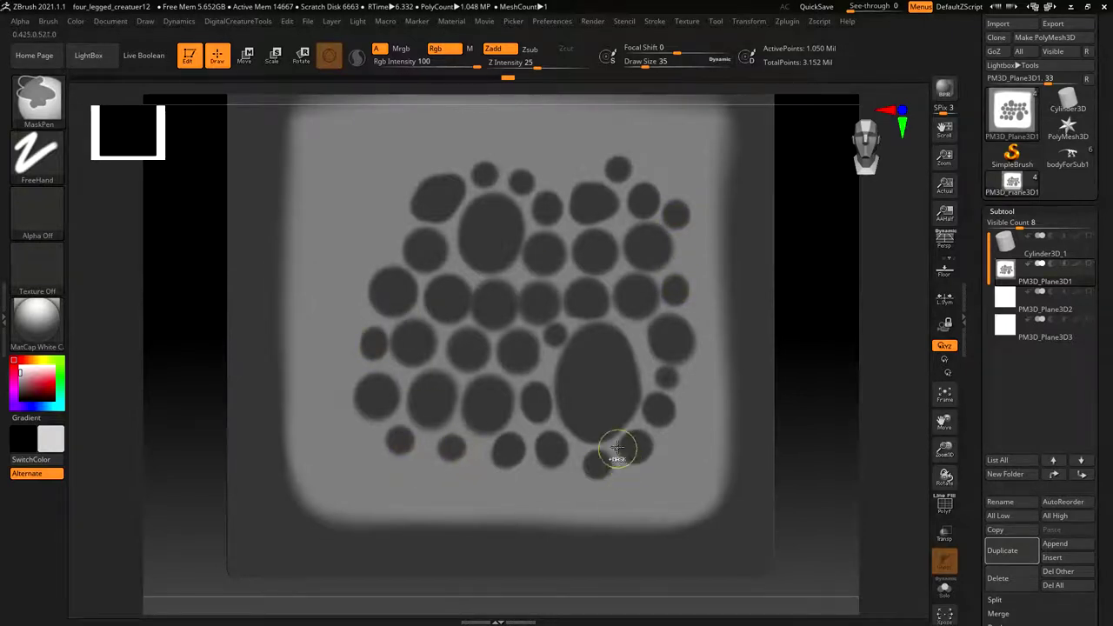
ctrl+click(477, 453)
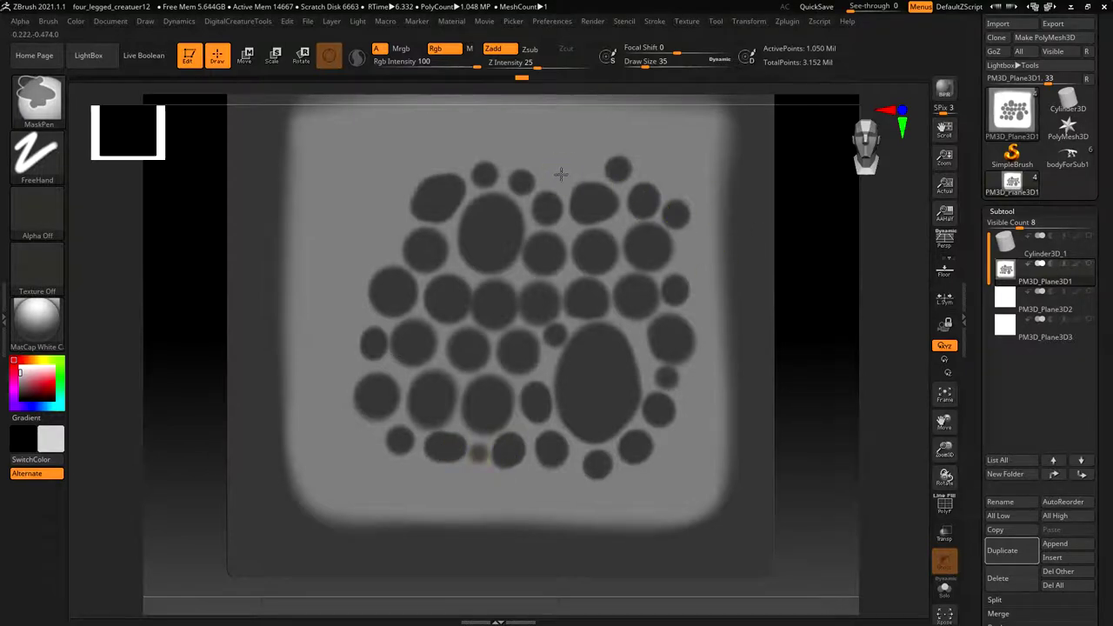
ctrl+click(557, 173)
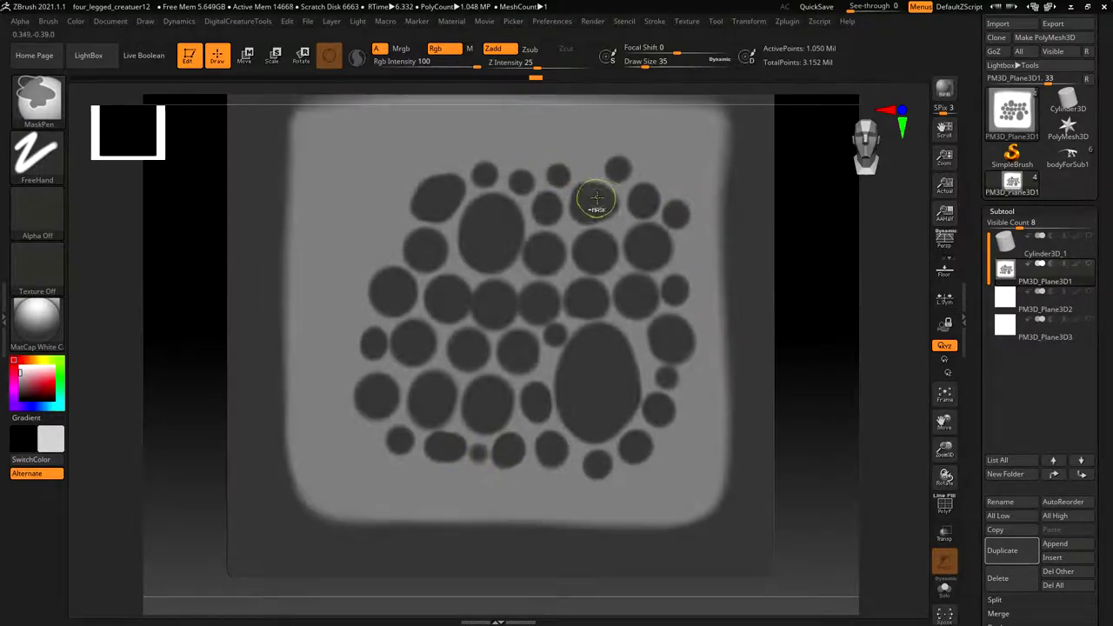
Step: Invert the mask, select the Inflat brush at draw size 128, and undo the test stroke on the scales
ctrl+click(822, 402)
key(s)
drag(596, 354, 610, 358)
key(space)
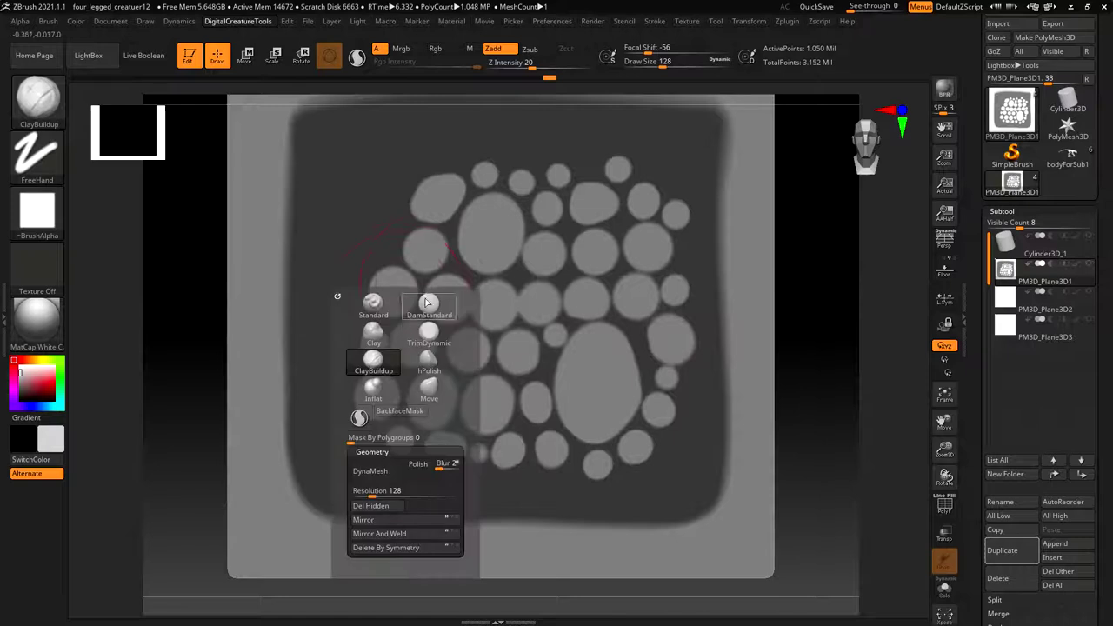
click(373, 387)
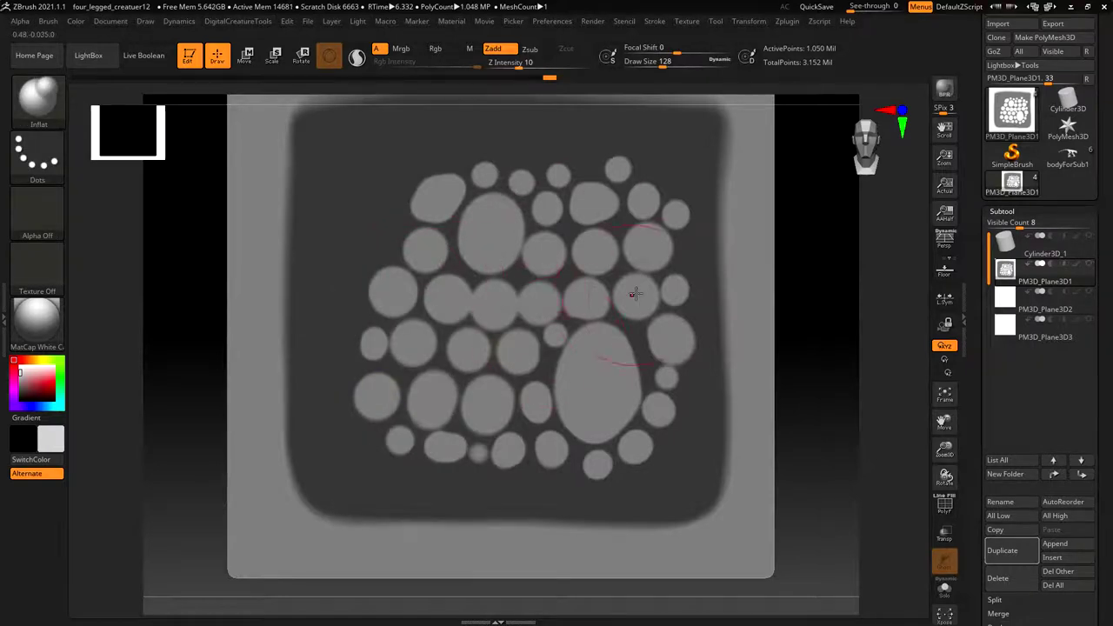
alt+right_drag(750, 323, 707, 381)
mouse_move(521, 337)
mouse_down()
mouse_move(512, 489)
mouse_move(567, 502)
mouse_move(460, 434)
mouse_move(406, 429)
mouse_move(335, 452)
mouse_move(352, 353)
mouse_move(400, 252)
mouse_move(461, 385)
mouse_move(526, 327)
mouse_move(596, 361)
mouse_move(609, 478)
mouse_move(589, 507)
mouse_up()
key(ctrl+z)
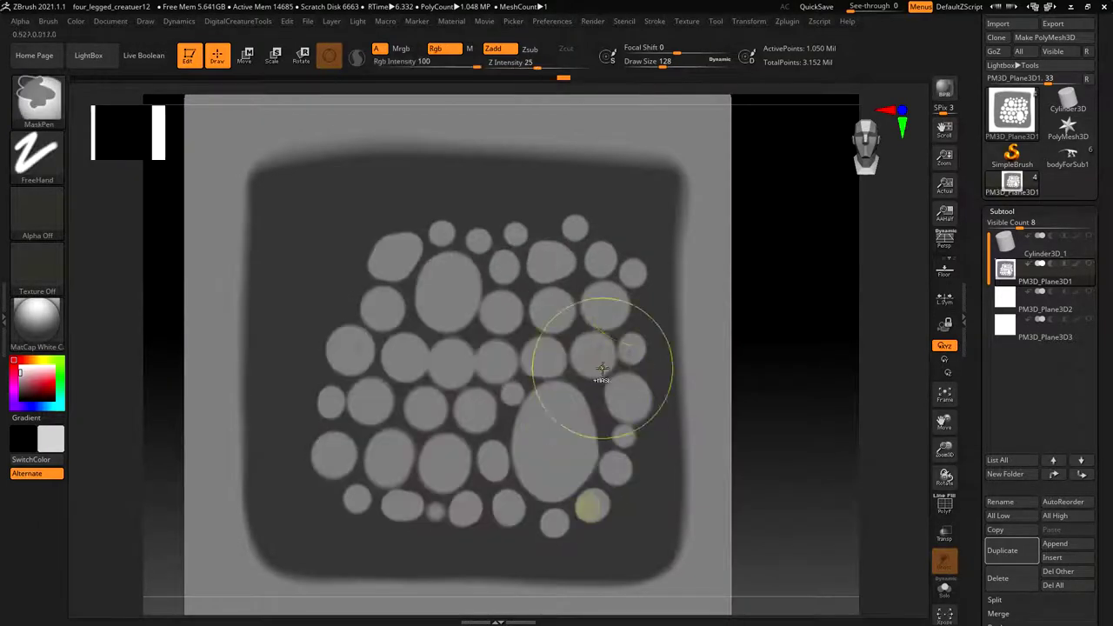
Step: Set the draw size to 14, separate the touching scales with mask, and unmask tiny scales in the gaps around the neighbouring scales
key(s)
drag(452, 365, 426, 373)
key(ctrl)
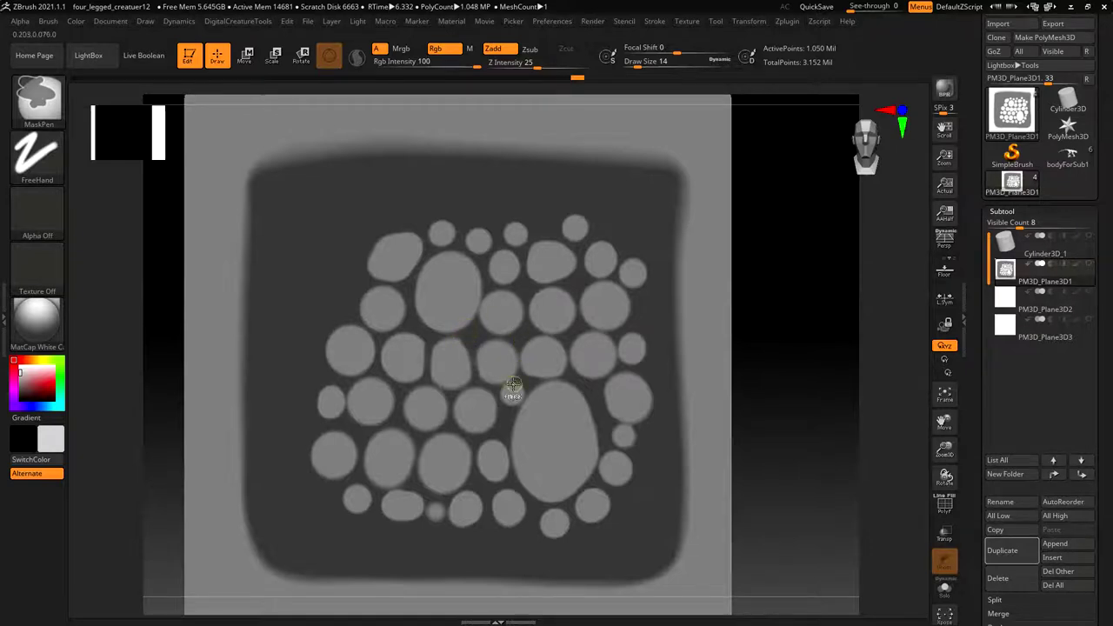
ctrl+drag(524, 388, 527, 382)
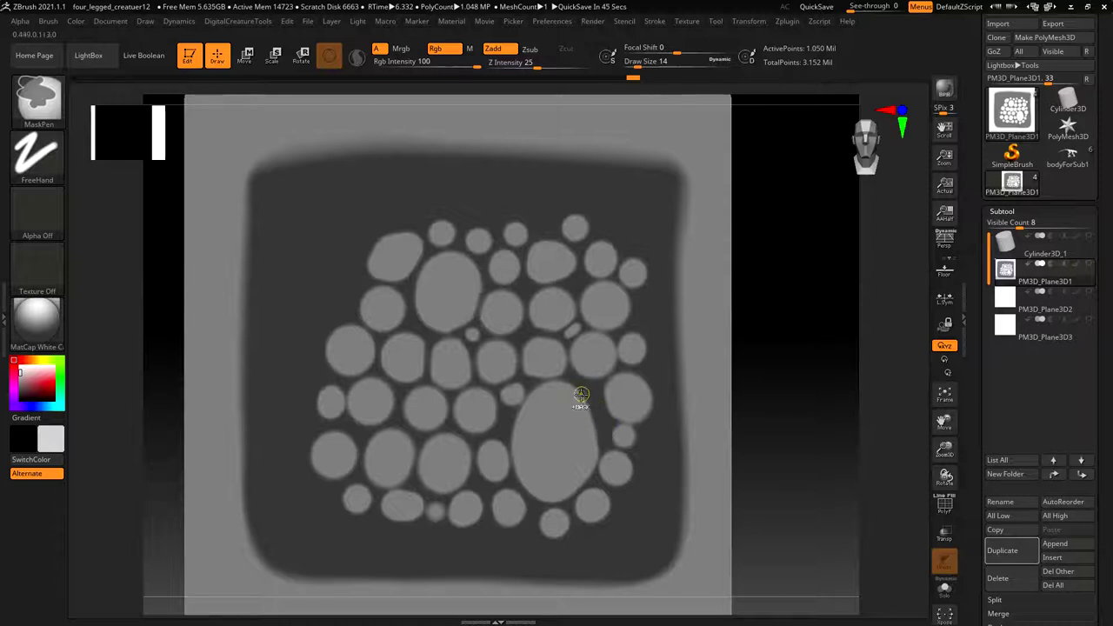
ctrl+drag(604, 439, 592, 397)
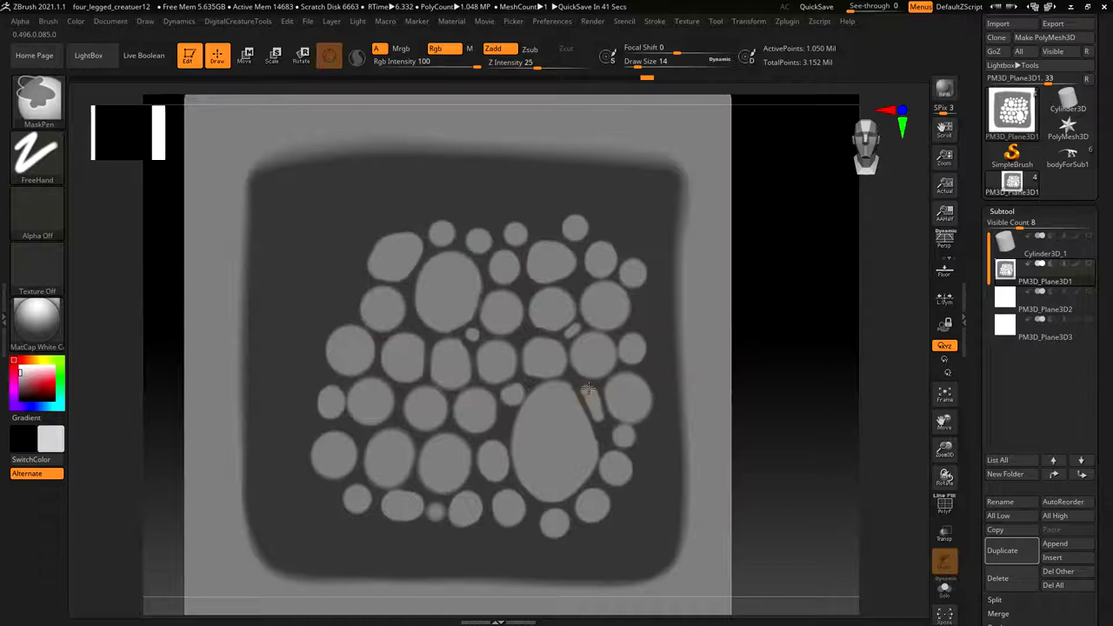
key(ctrl)
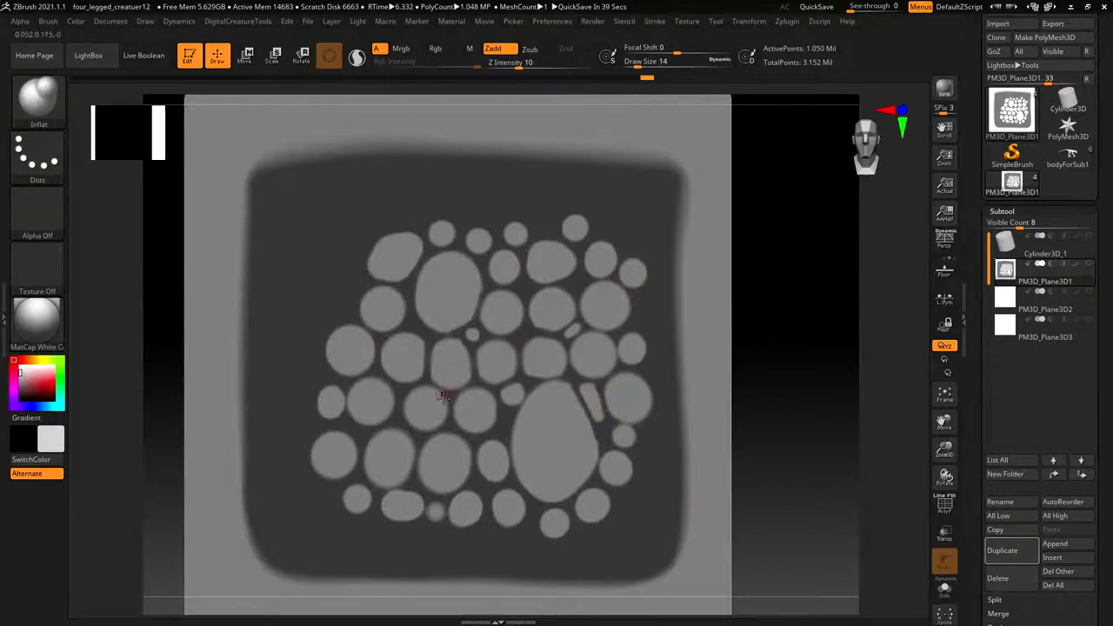
Step: Inflate all the unmasked scales at draw size 177, including the two large ovals
key(s)
mouse_move(515, 367)
mouse_down()
mouse_move(542, 362)
mouse_move(517, 370)
mouse_up()
key(s)
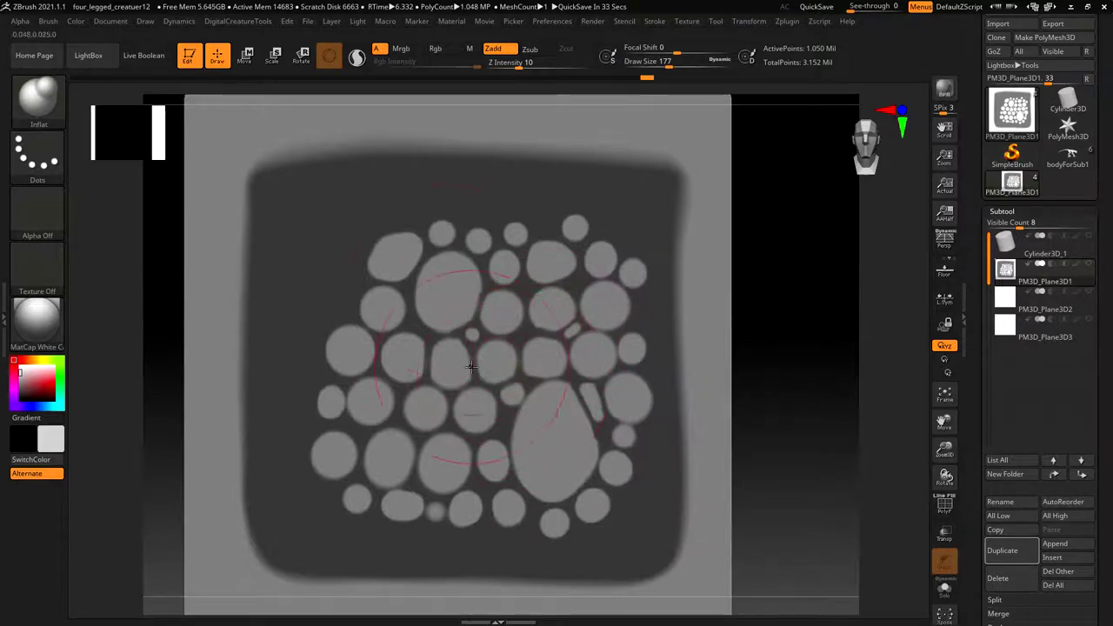
mouse_move(468, 334)
mouse_down()
mouse_move(504, 435)
mouse_move(383, 418)
mouse_move(348, 487)
mouse_move(503, 517)
mouse_move(591, 513)
mouse_move(618, 461)
mouse_move(630, 365)
mouse_move(543, 266)
mouse_move(453, 256)
mouse_move(383, 287)
mouse_move(357, 324)
mouse_move(386, 407)
mouse_move(545, 415)
mouse_move(487, 487)
mouse_move(435, 496)
mouse_move(448, 419)
mouse_move(443, 300)
mouse_move(441, 342)
mouse_move(513, 348)
mouse_move(585, 376)
mouse_move(594, 447)
mouse_move(569, 475)
mouse_move(554, 269)
mouse_move(493, 272)
mouse_move(609, 278)
mouse_move(591, 253)
mouse_move(487, 248)
mouse_move(400, 330)
mouse_move(409, 488)
mouse_move(348, 452)
mouse_move(440, 510)
mouse_move(423, 392)
mouse_move(419, 435)
mouse_move(383, 348)
mouse_move(405, 303)
mouse_move(488, 261)
mouse_move(592, 287)
mouse_move(575, 272)
mouse_move(596, 435)
mouse_move(418, 491)
mouse_move(535, 406)
mouse_move(591, 261)
mouse_move(432, 258)
mouse_move(409, 348)
mouse_move(474, 395)
mouse_move(452, 291)
mouse_move(505, 248)
mouse_move(487, 261)
mouse_move(461, 243)
mouse_move(501, 271)
mouse_up()
shift+drag(505, 422, 461, 361)
drag(454, 290, 447, 299)
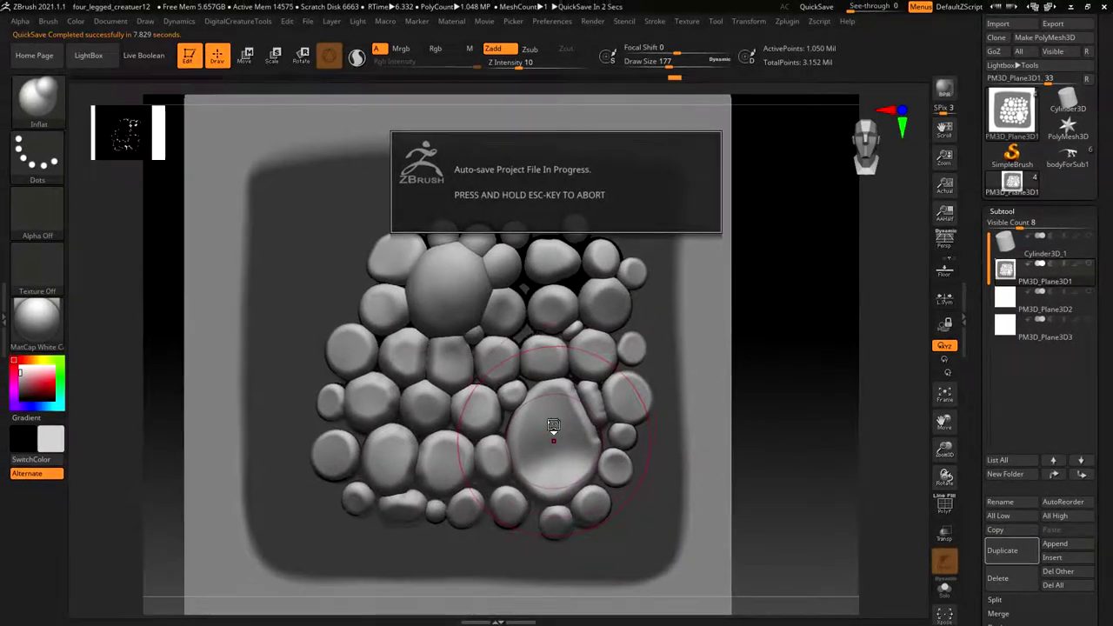
mouse_move(550, 439)
mouse_down()
mouse_move(551, 423)
mouse_move(567, 458)
mouse_move(554, 454)
mouse_up()
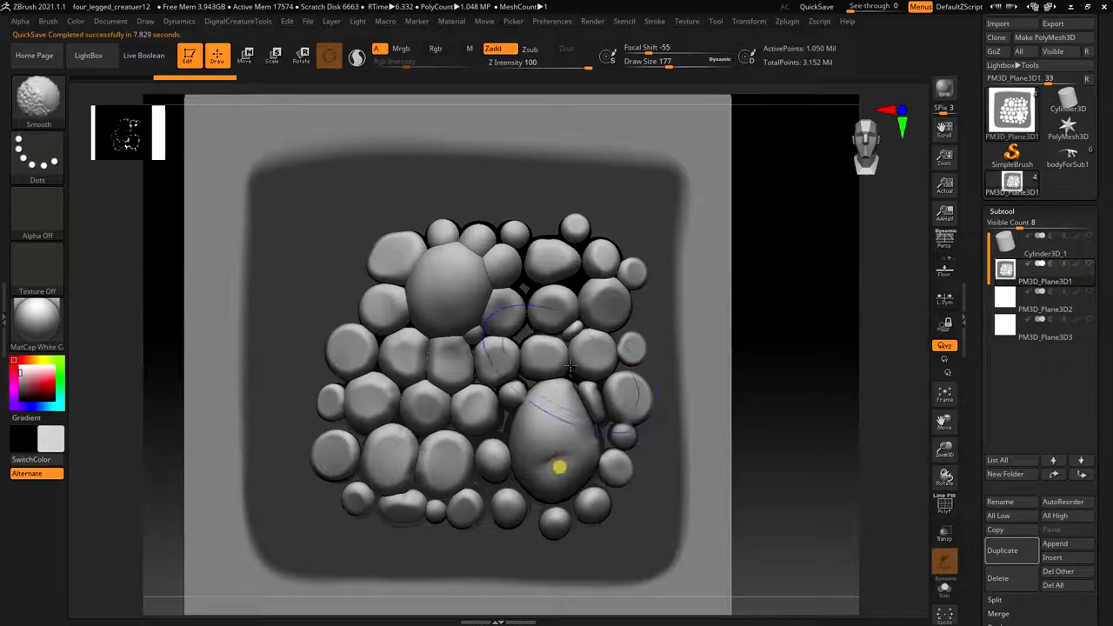
Step: Smooth the inflated scales, reducing the bulge of the upper large oval until it separates from its neighbours
key(shift)
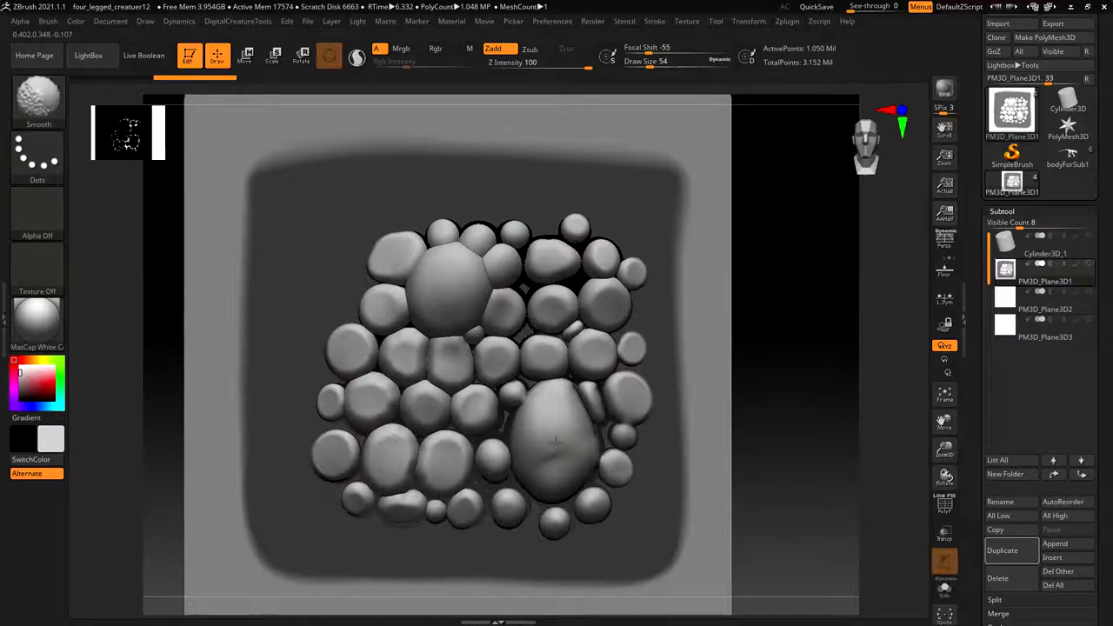
key(s)
drag(455, 338, 440, 333)
mouse_move(487, 272)
shift+mouse_down()
mouse_move(470, 252)
mouse_move(496, 248)
mouse_move(409, 293)
shift+mouse_up()
shift+drag(453, 407, 456, 452)
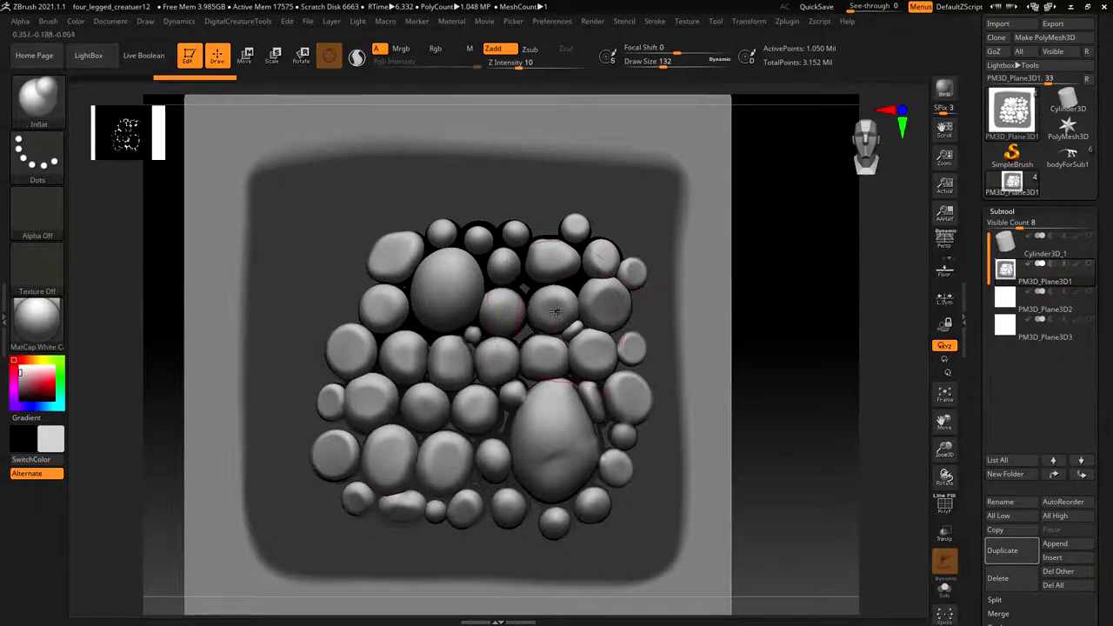
Step: Flatten the tops of the scales with the hPolish brush at draw size 192 and smooth their edges
key(space)
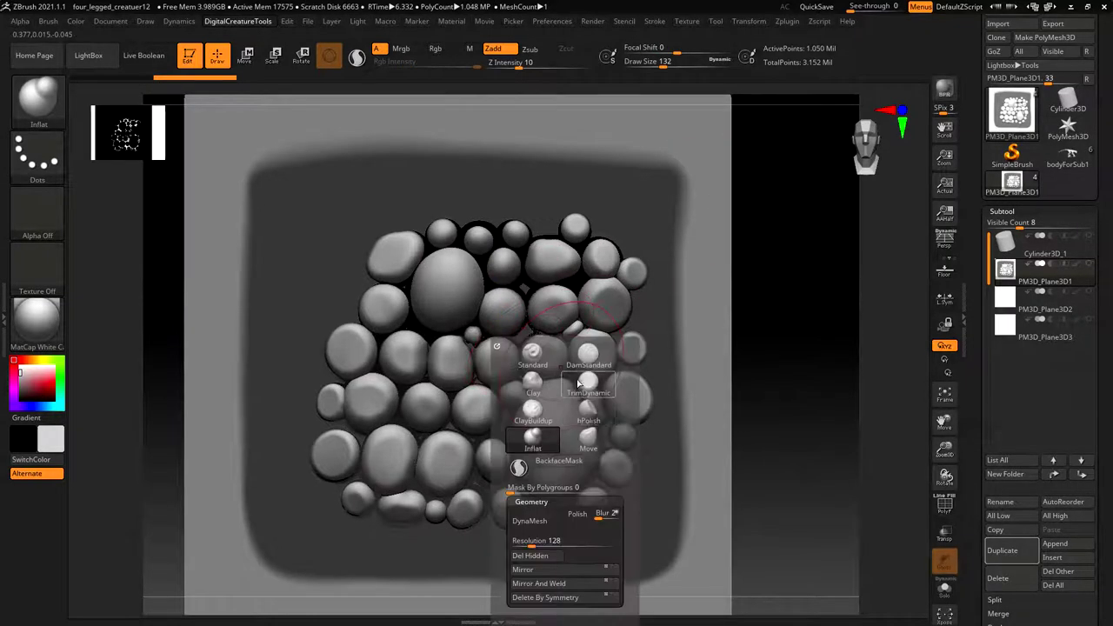
click(592, 412)
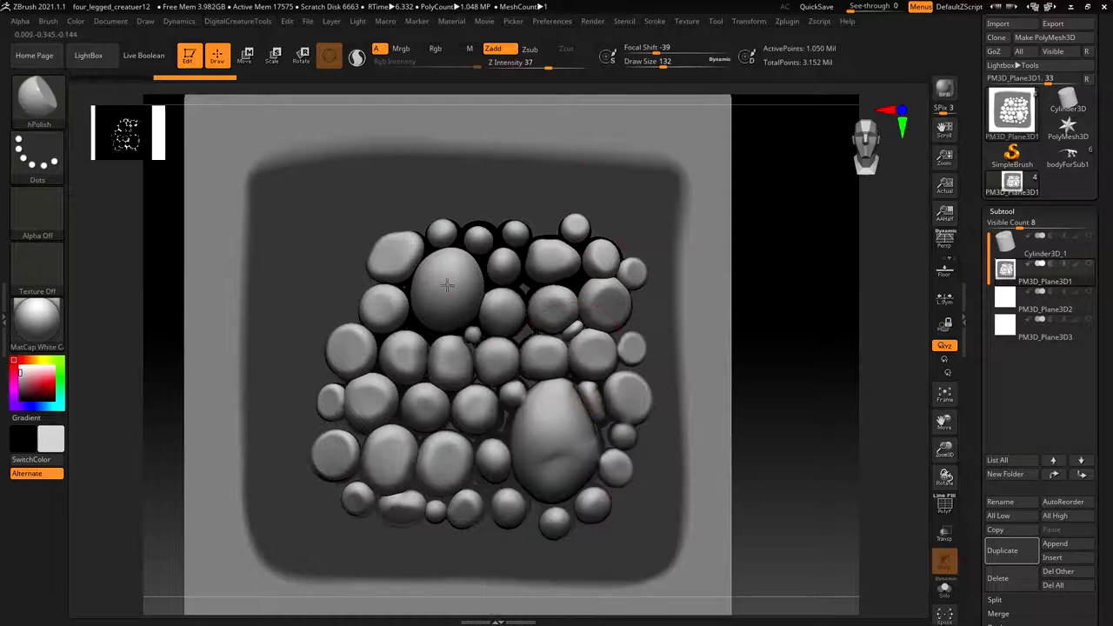
key(s)
mouse_move(456, 294)
mouse_down()
mouse_move(359, 346)
mouse_move(446, 310)
mouse_move(470, 435)
mouse_move(348, 452)
mouse_move(470, 513)
mouse_move(607, 450)
mouse_move(561, 282)
mouse_move(455, 259)
mouse_up()
mouse_move(465, 455)
shift+mouse_down()
mouse_move(467, 507)
mouse_move(379, 452)
mouse_move(513, 510)
shift+mouse_up()
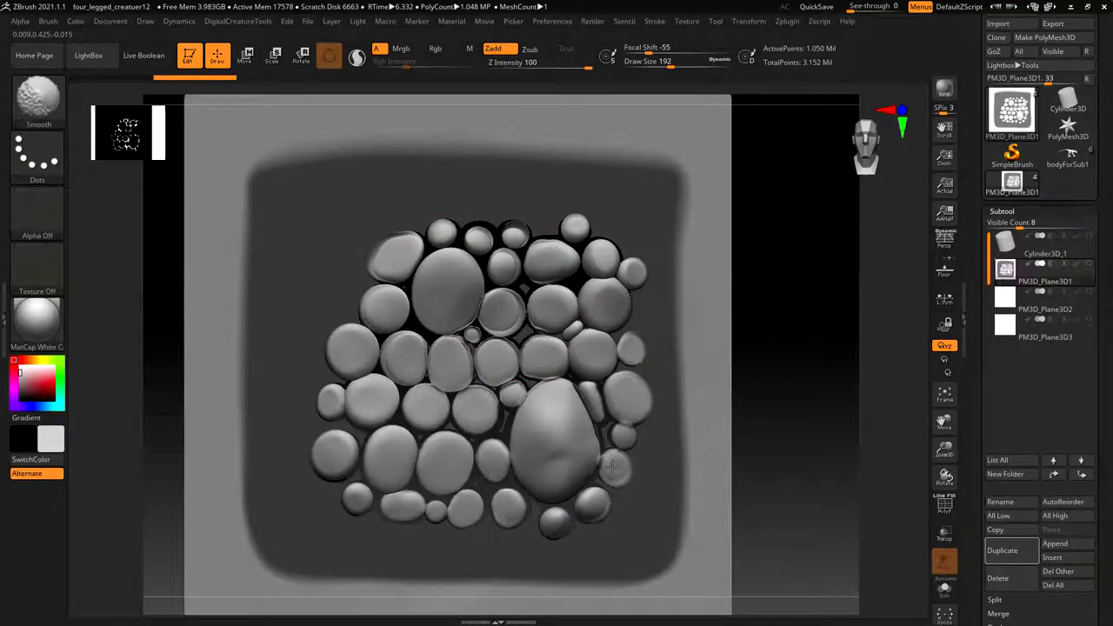
shift+drag(534, 372, 516, 343)
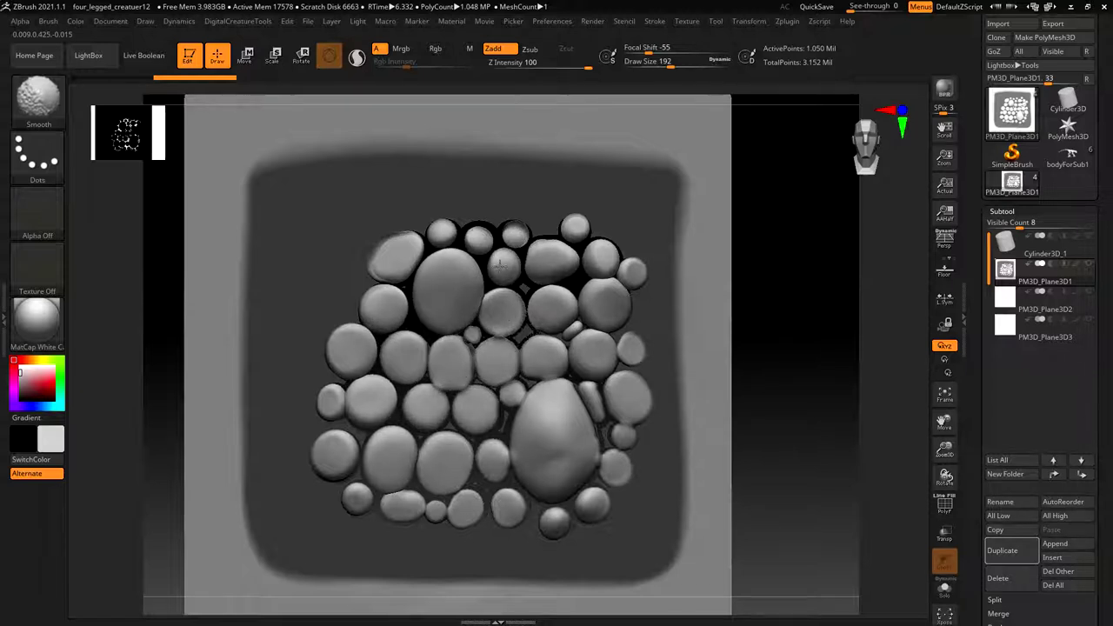
drag(622, 428, 632, 438)
key(ctrl+z)
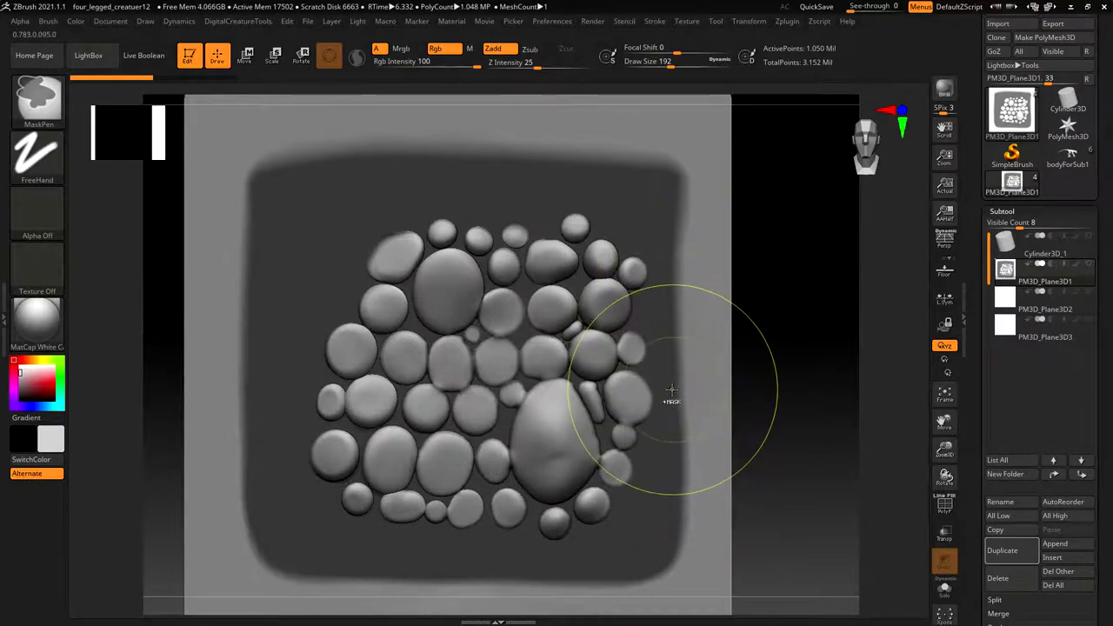
Step: Inflate the flattened scales across the pattern again with the Inflat brush at draw size 192
drag(771, 328, 776, 303)
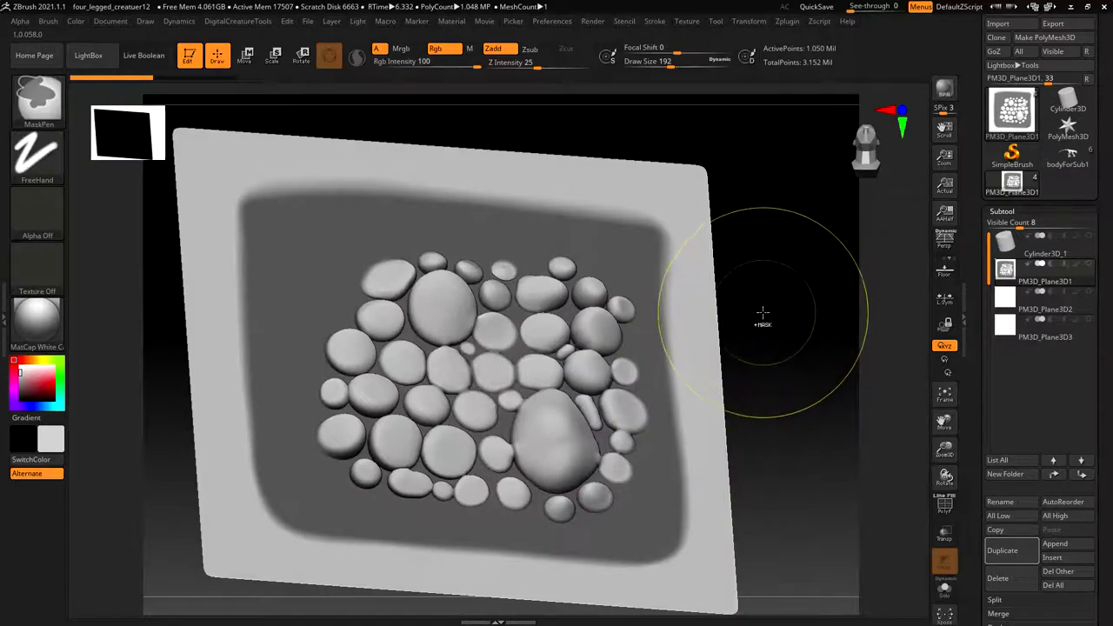
shift+drag(763, 337, 772, 367)
key(space)
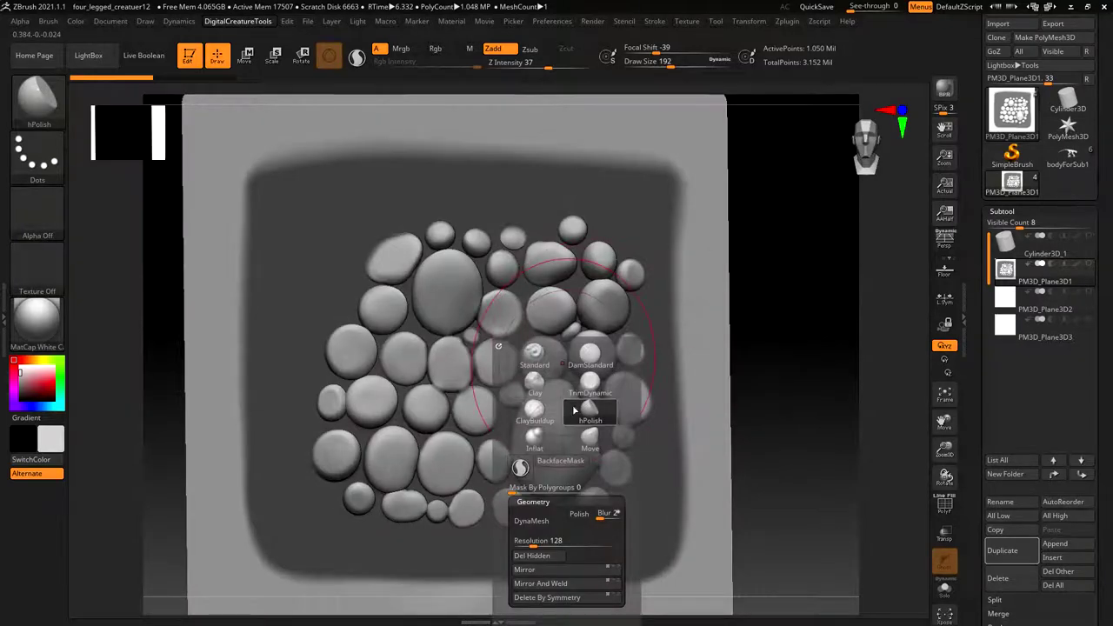
click(539, 440)
drag(481, 488, 468, 481)
drag(480, 400, 440, 355)
mouse_move(505, 307)
mouse_down()
mouse_move(511, 272)
mouse_move(548, 259)
mouse_up()
drag(616, 409, 594, 489)
Step: Smooth the re-inflated scales from the lower right through the middle rows to the upper left and along the lower edge
mouse_move(600, 437)
shift+mouse_down()
mouse_move(605, 469)
mouse_move(584, 497)
shift+mouse_up()
shift+drag(487, 407, 476, 487)
mouse_move(444, 348)
shift+mouse_down()
mouse_move(476, 385)
mouse_move(470, 371)
shift+mouse_up()
mouse_move(428, 281)
shift+mouse_down()
mouse_move(530, 278)
mouse_move(543, 257)
mouse_move(435, 252)
mouse_move(467, 247)
shift+mouse_up()
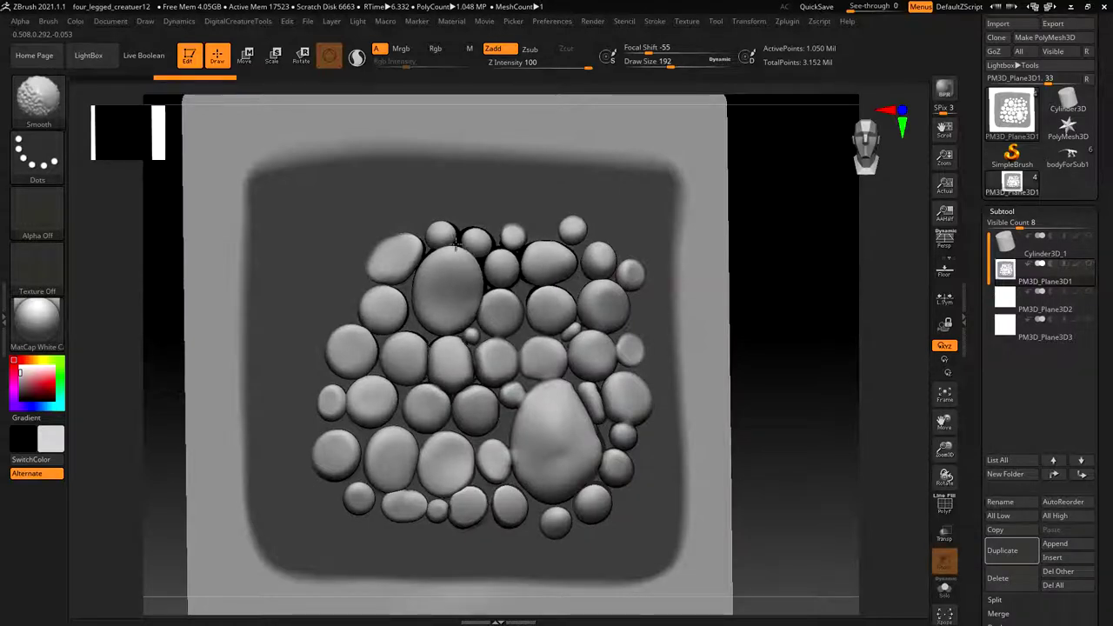
mouse_move(390, 276)
shift+mouse_down()
mouse_move(403, 293)
mouse_move(390, 251)
shift+mouse_up()
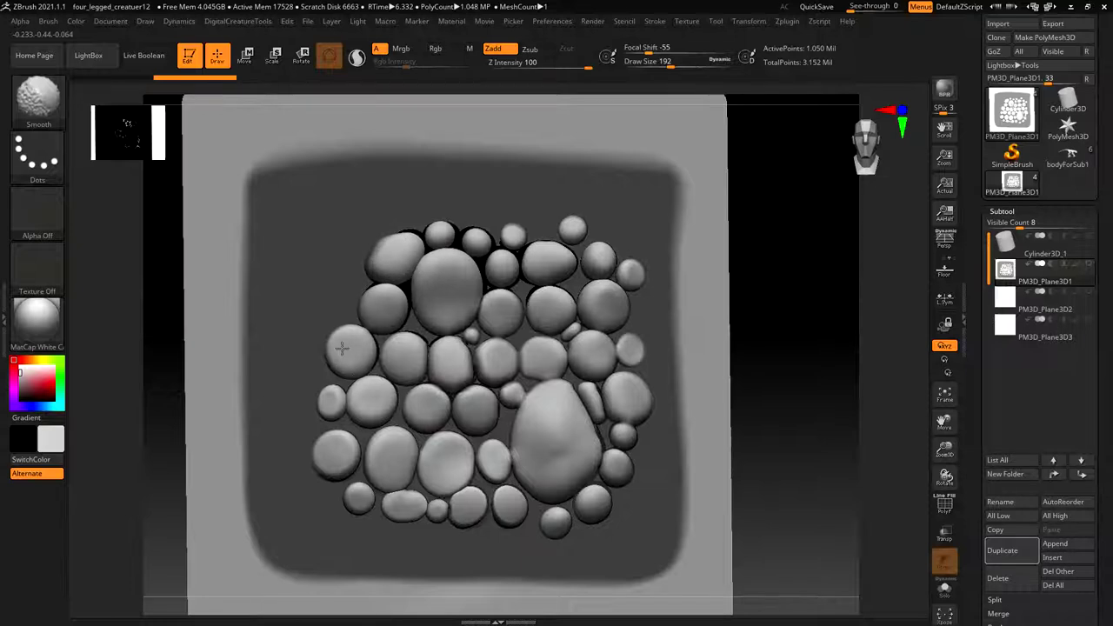
shift+drag(430, 495, 578, 494)
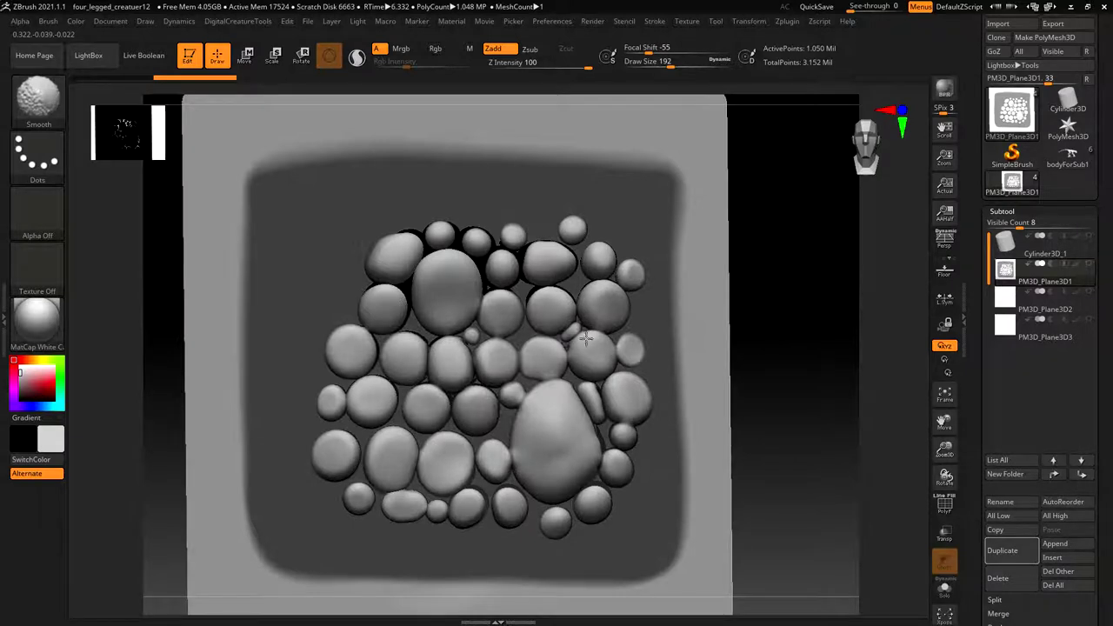
Step: Clear the mask from the plane and select the DamStandard brush at draw size 41
ctrl+drag(749, 365, 774, 417)
drag(779, 490, 773, 512)
drag(742, 365, 703, 316)
key(space)
key(space)
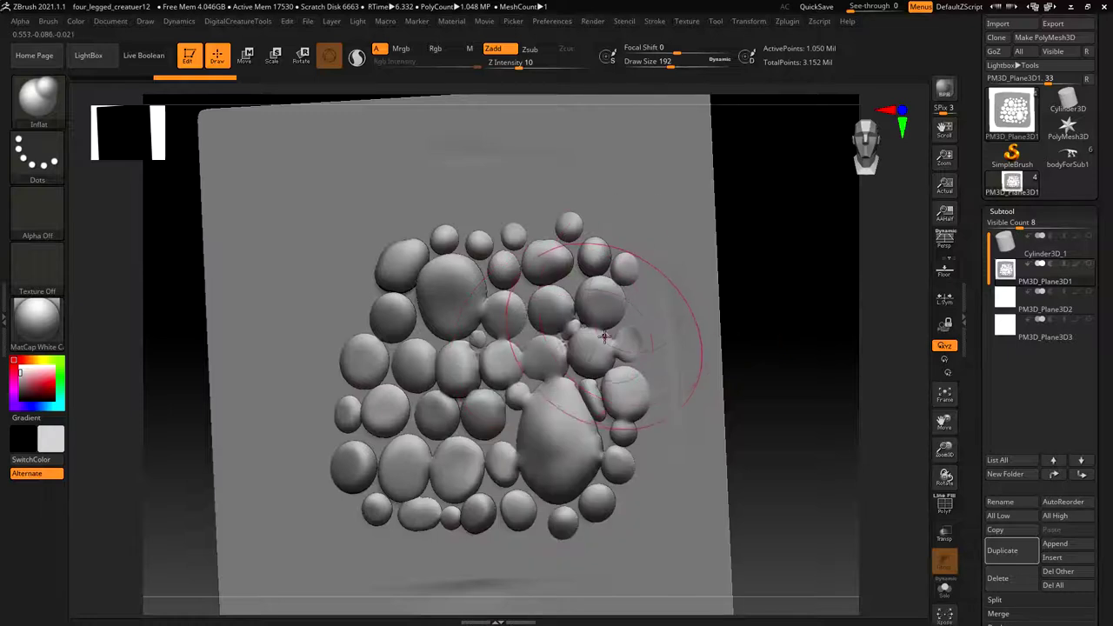
click(635, 342)
drag(736, 314, 753, 317)
key(s)
drag(554, 373, 531, 374)
drag(730, 323, 741, 323)
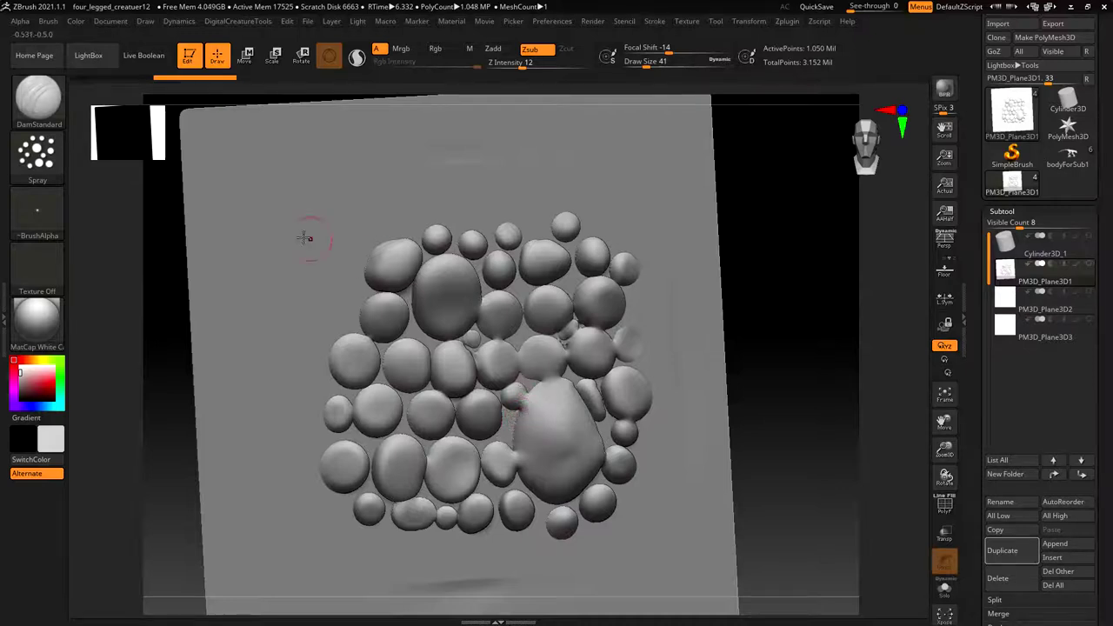
Step: Reset the DamStandard brush to its default settings
click(44, 164)
click(154, 165)
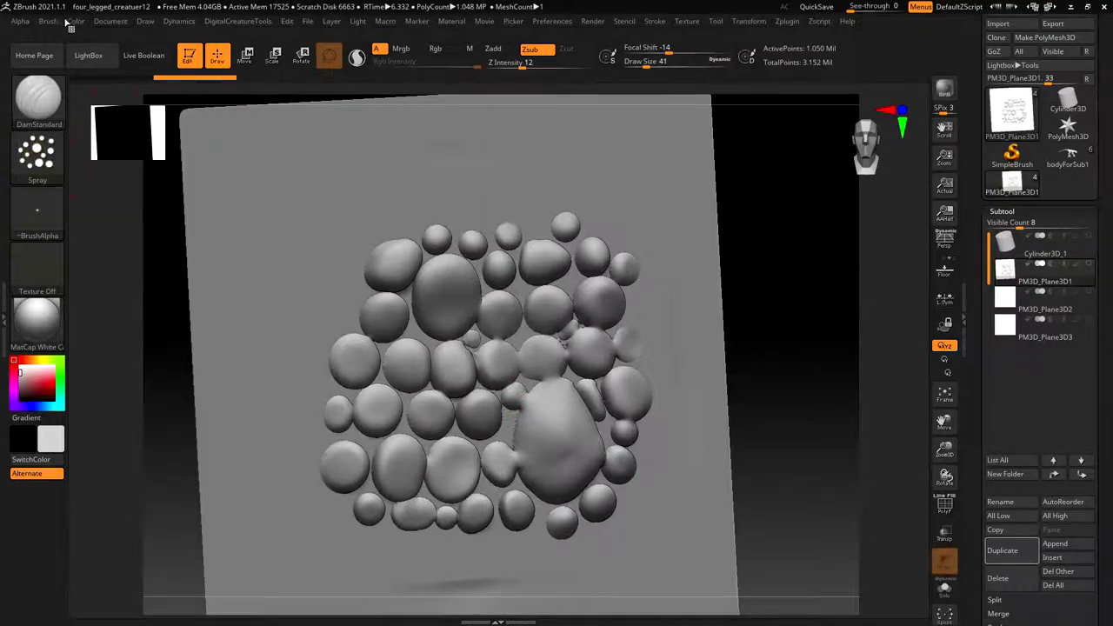
click(48, 21)
scroll(146, 342, down, 6)
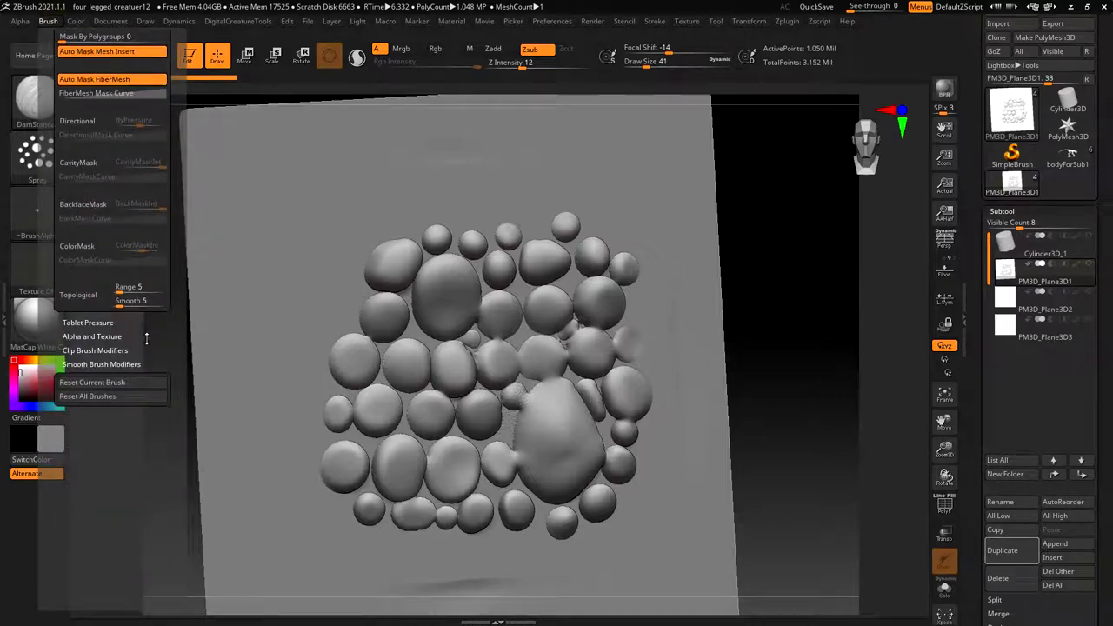
click(139, 382)
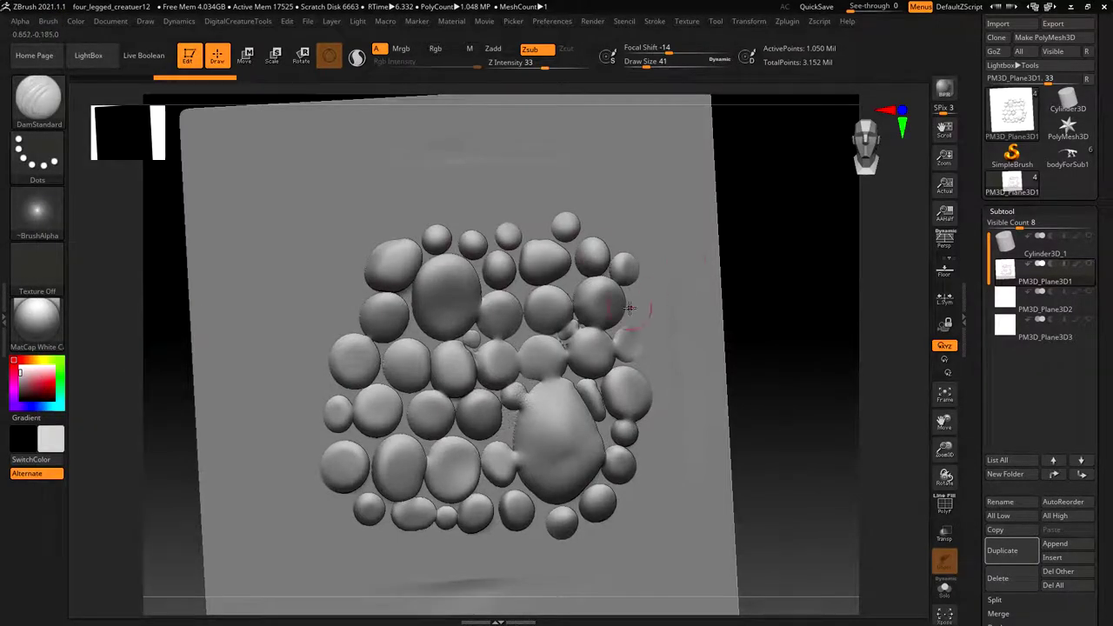
drag(729, 334, 740, 330)
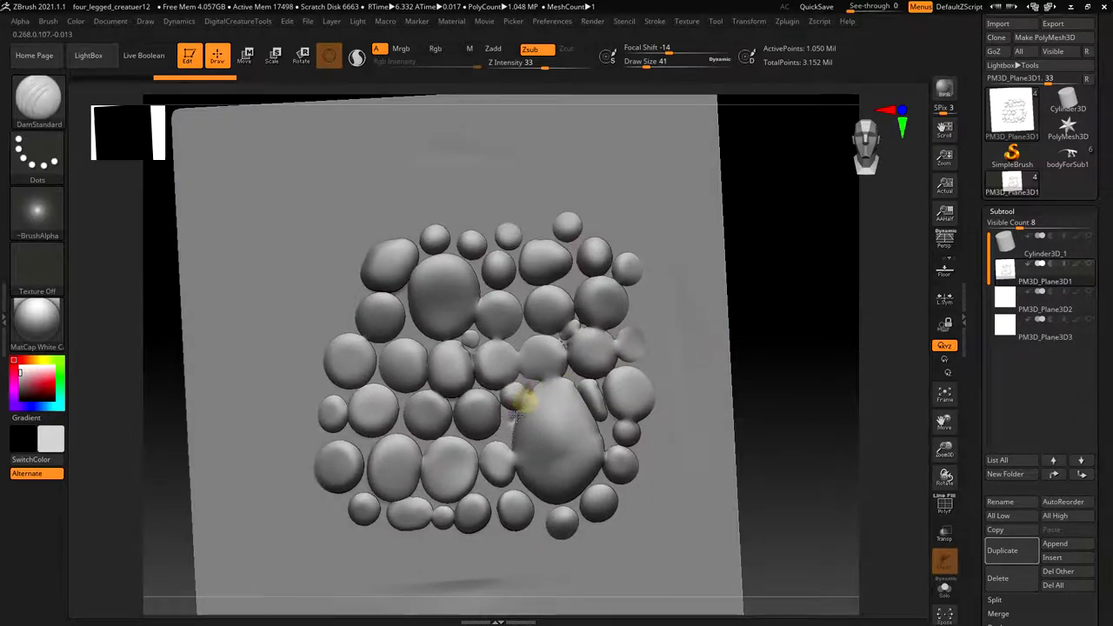
Step: Carve creases with the DamStandard brush between the scales and outward past the upper-right and lower edges of the pattern
drag(741, 333, 747, 332)
drag(534, 381, 573, 368)
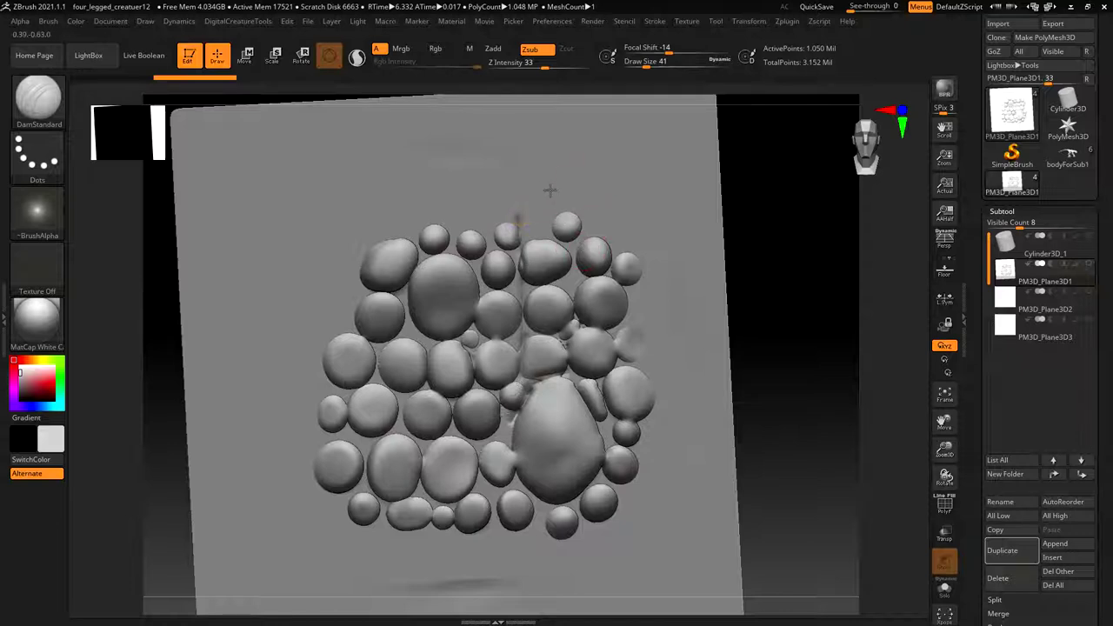
drag(526, 294, 637, 188)
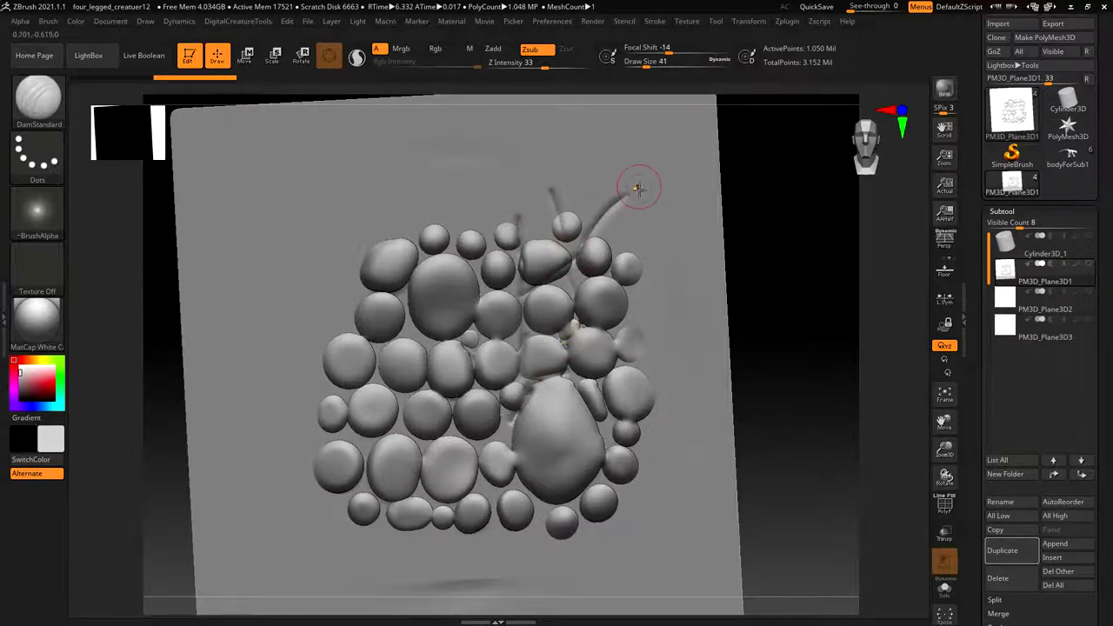
drag(428, 344, 483, 319)
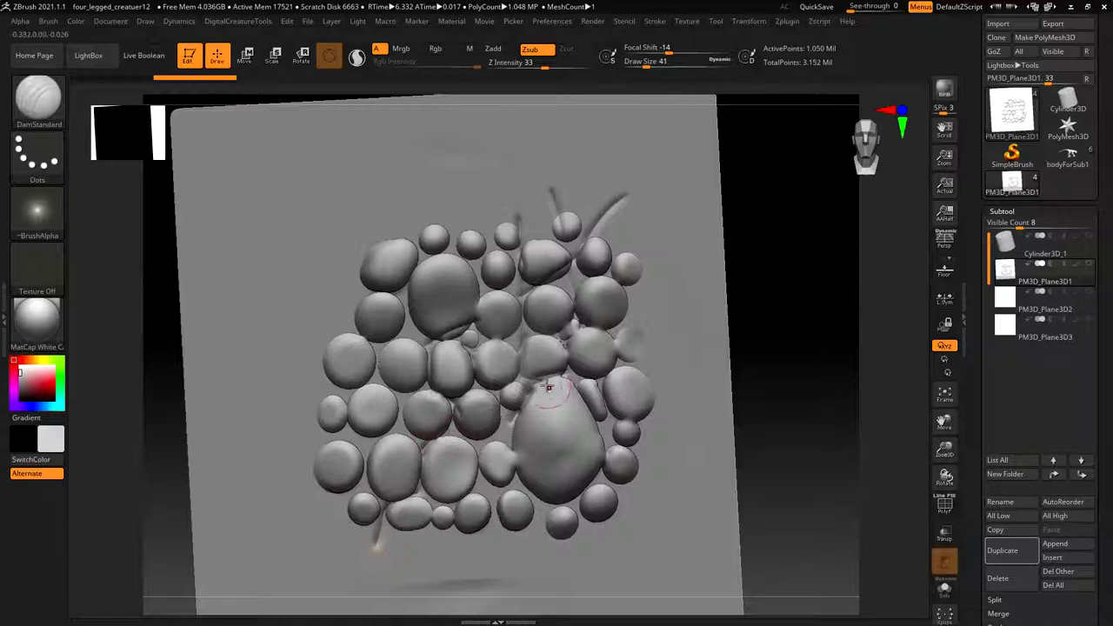
drag(516, 491, 443, 567)
drag(748, 319, 765, 293)
Step: Set the draw size to 59, smooth away the faint scale at the right edge and carve creases around the left-hand scales
key(s)
drag(489, 524, 494, 523)
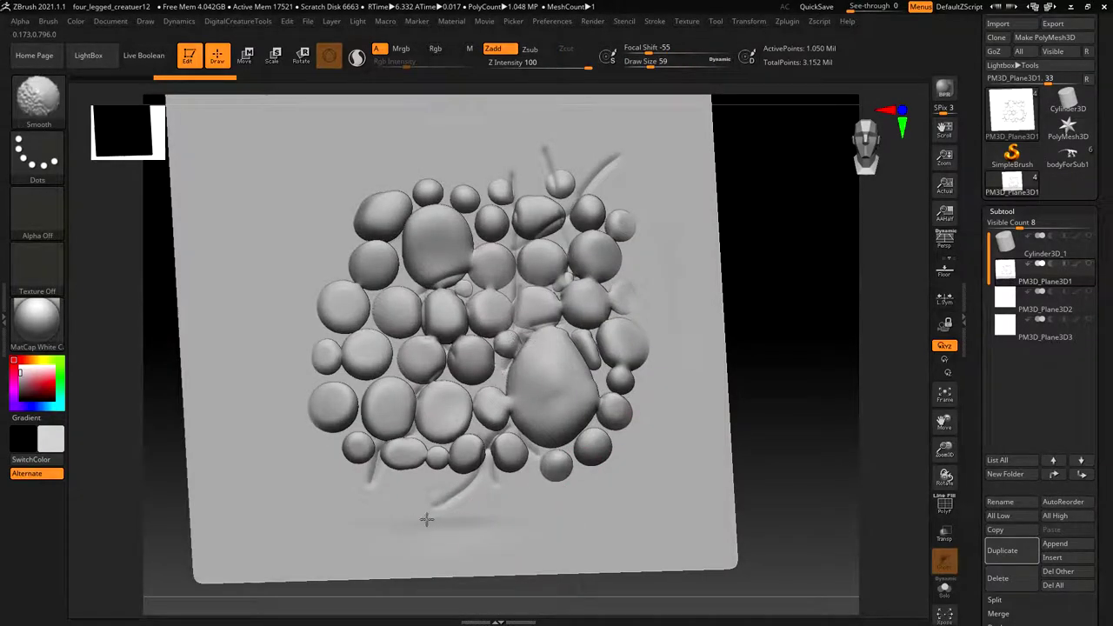
drag(782, 360, 768, 386)
key(shift)
key(shift)
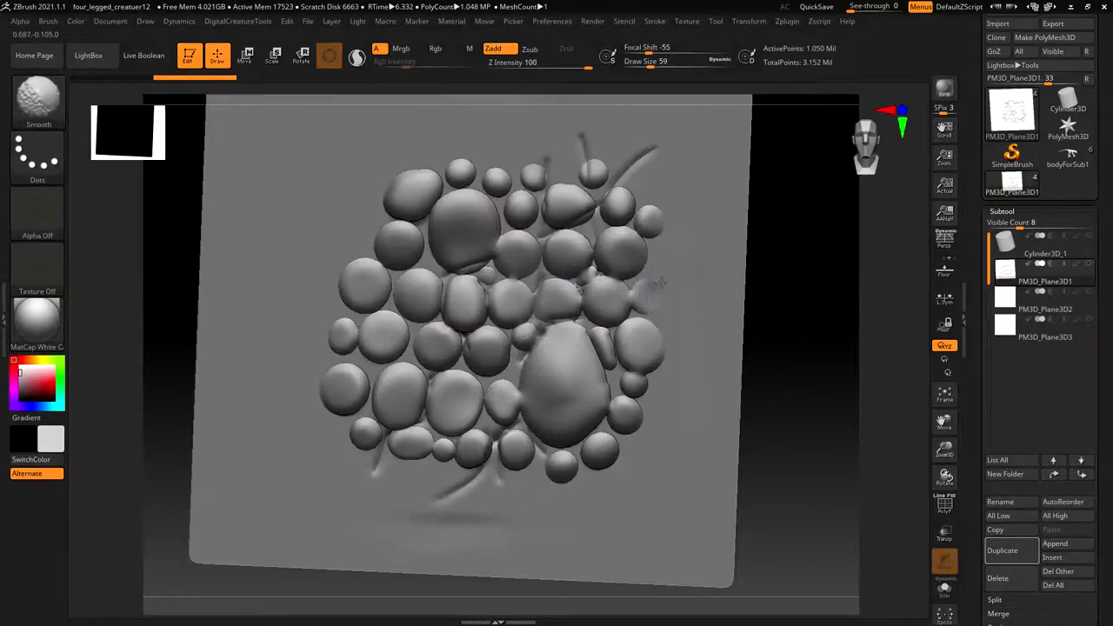
shift+drag(649, 288, 679, 281)
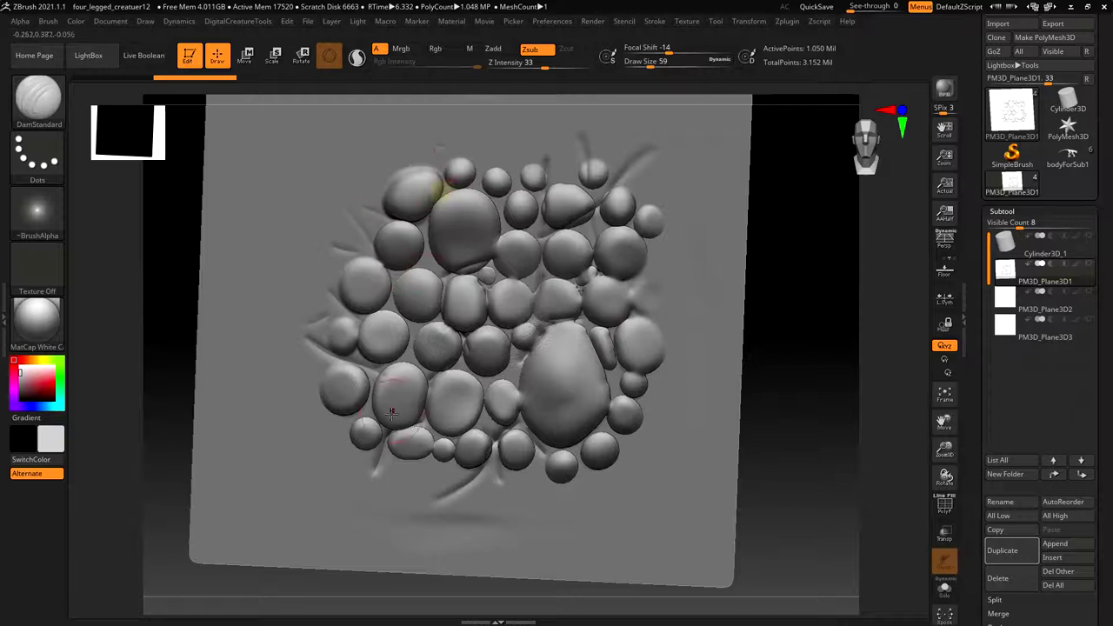
Step: Turn the scale plane square to the front view and select the Chisel3D brush
mouse_move(773, 432)
shift+mouse_down()
mouse_move(791, 500)
mouse_move(775, 485)
shift+mouse_up()
mouse_move(654, 331)
alt+right_down()
mouse_move(718, 370)
mouse_move(733, 340)
mouse_move(696, 346)
alt+right_up()
ctrl+right_drag(696, 346, 714, 356)
key(s)
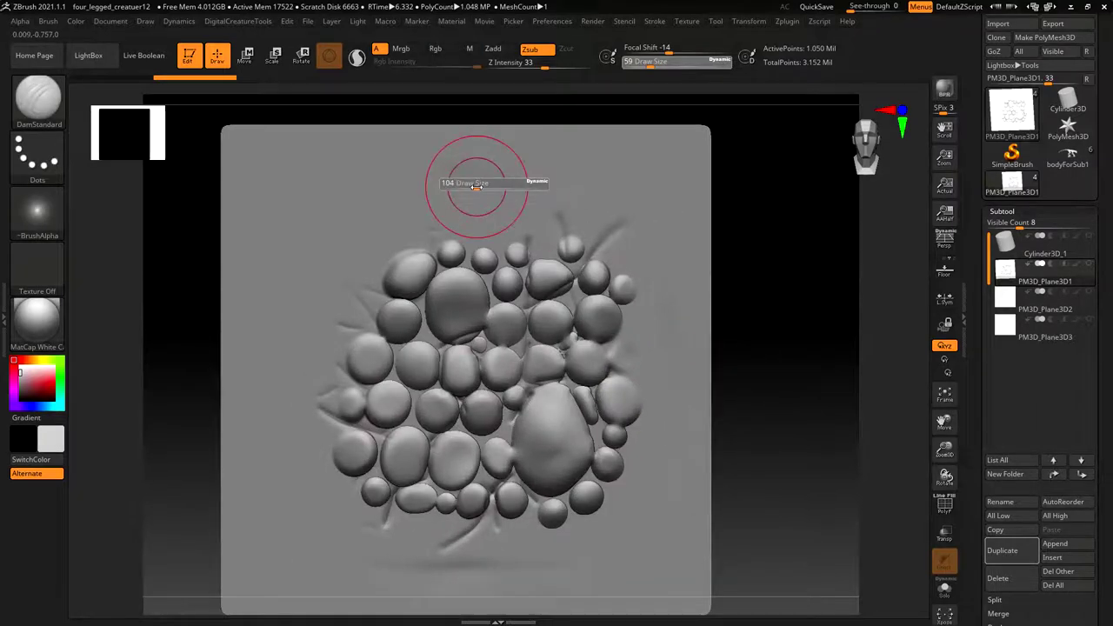
shift+drag(466, 193, 460, 170)
mouse_move(741, 288)
ctrl+right_down()
mouse_move(774, 299)
mouse_move(763, 303)
ctrl+right_up()
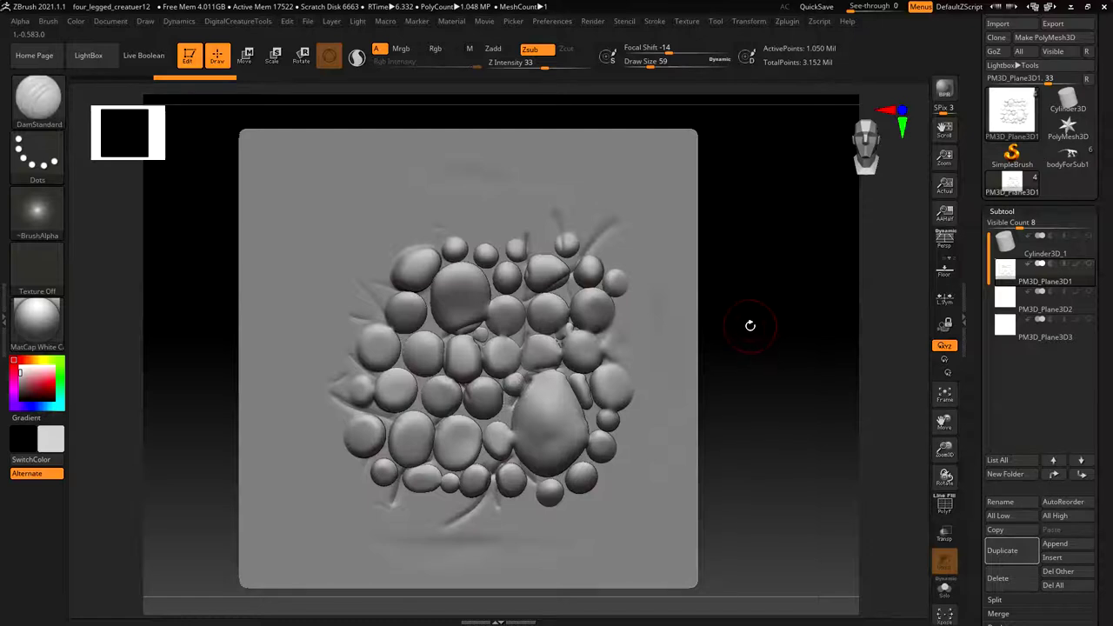
click(38, 96)
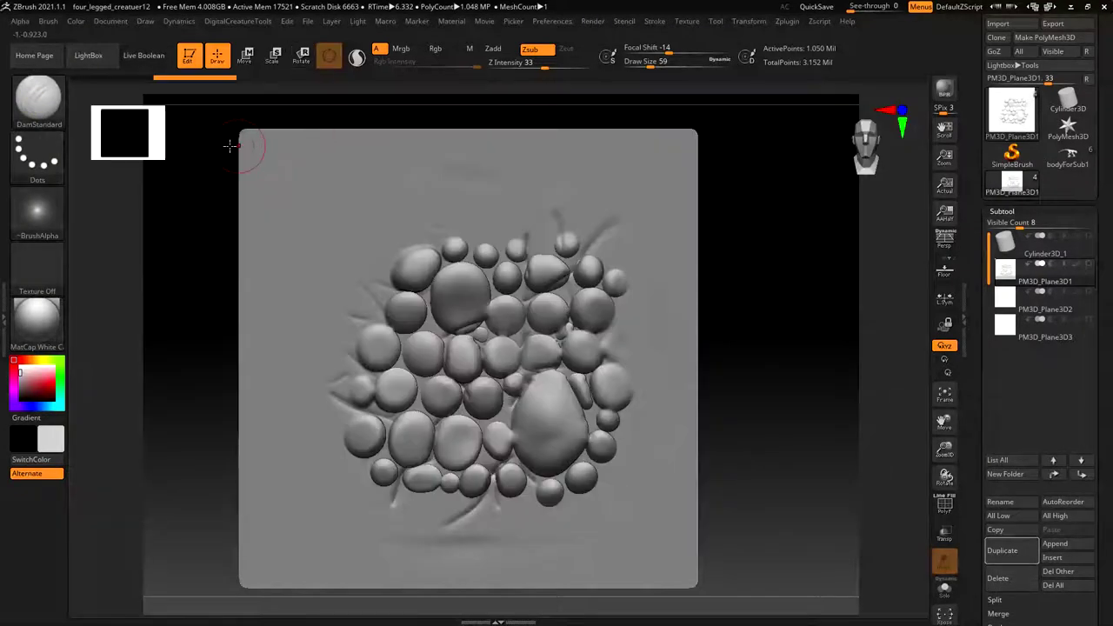
click(37, 96)
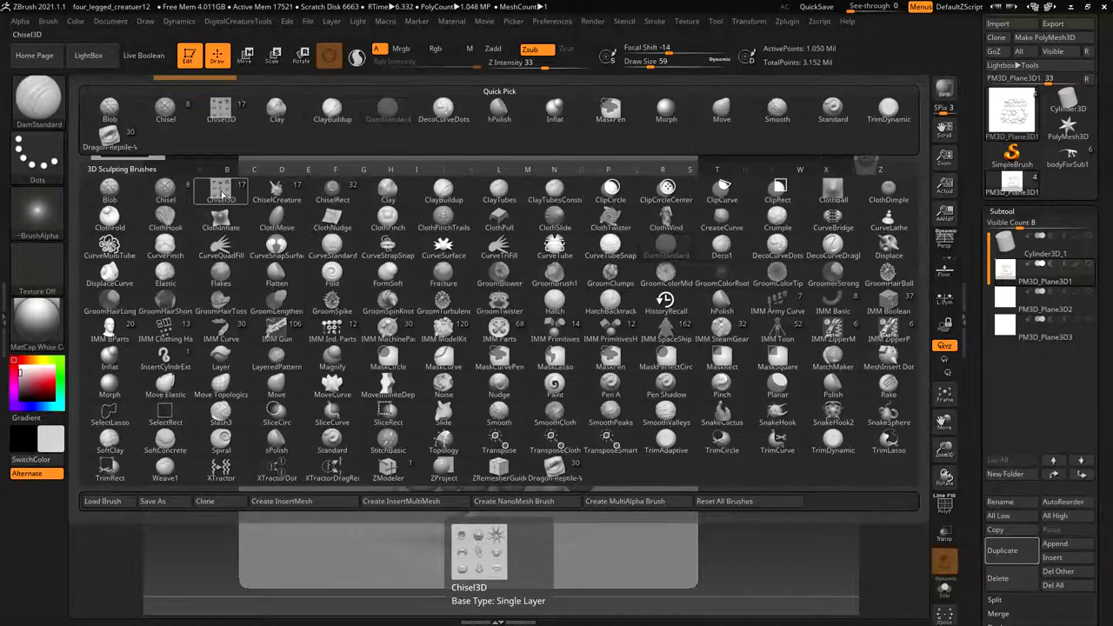
click(219, 193)
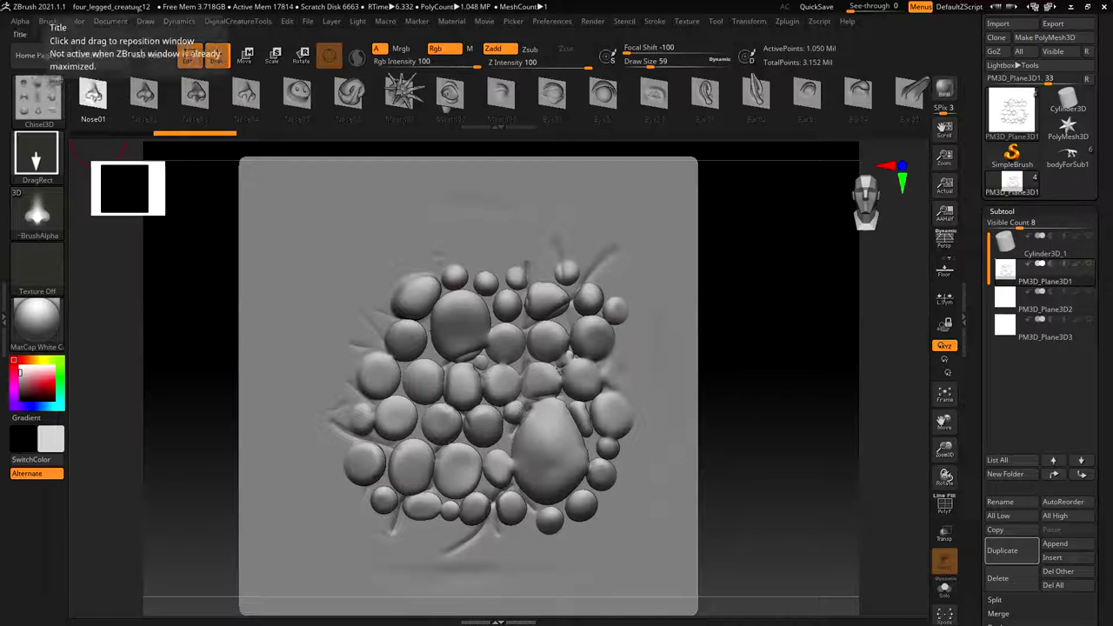
Step: Clone the Chisel3D brush and make the copy the active brush
click(4, 319)
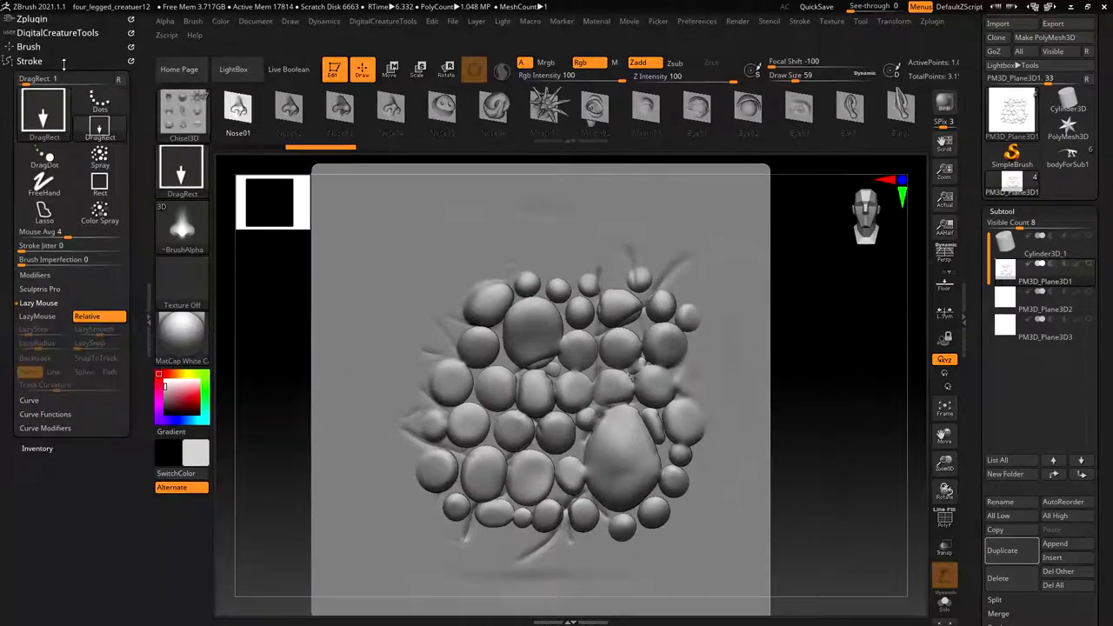
click(29, 47)
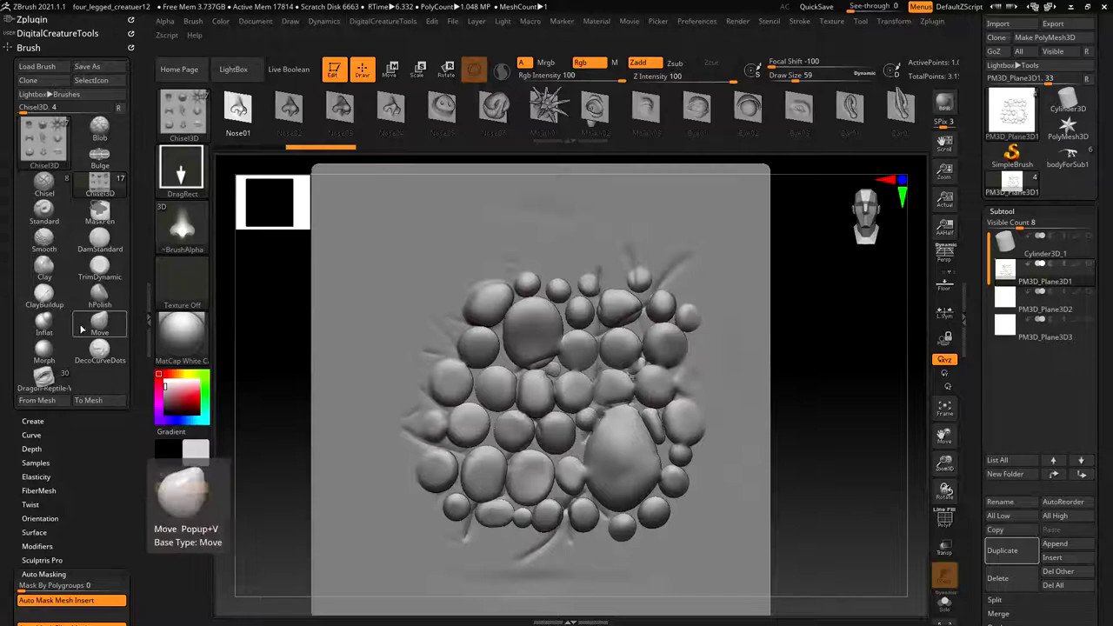
click(28, 79)
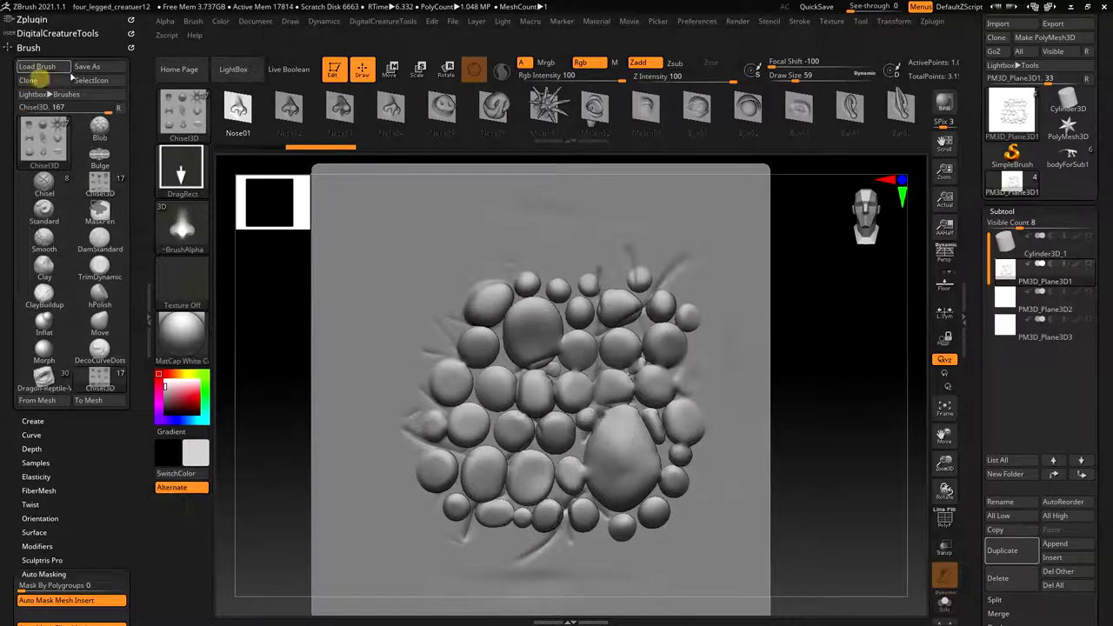
key(b)
click(112, 384)
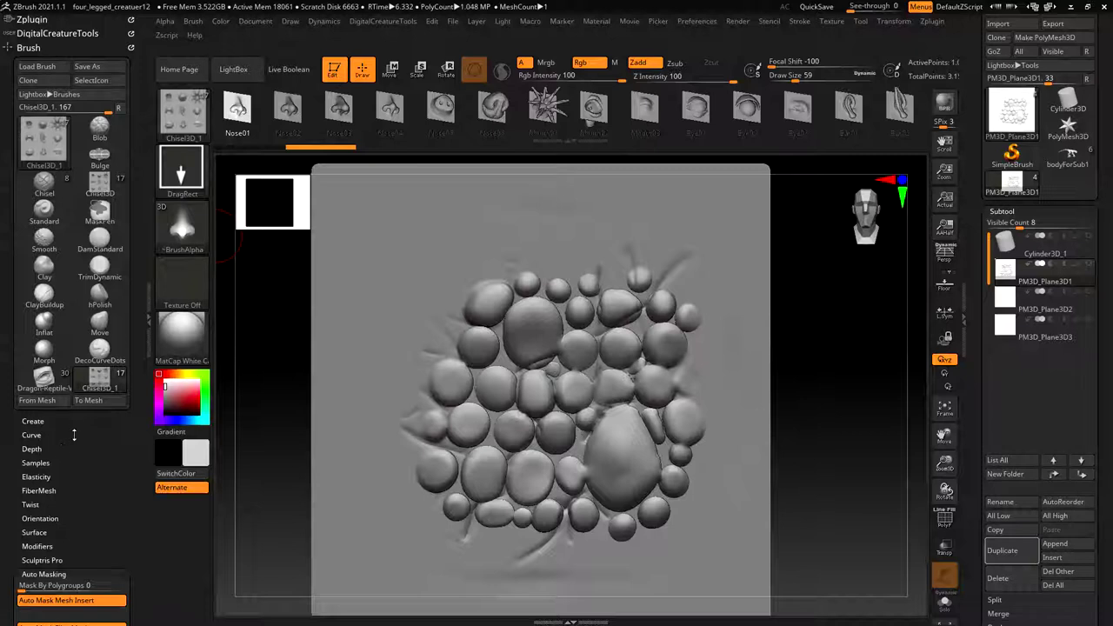
Step: Delete the preset meshes from the cloned brush and load the sculpted scale plane as its only 3D alpha
click(39, 421)
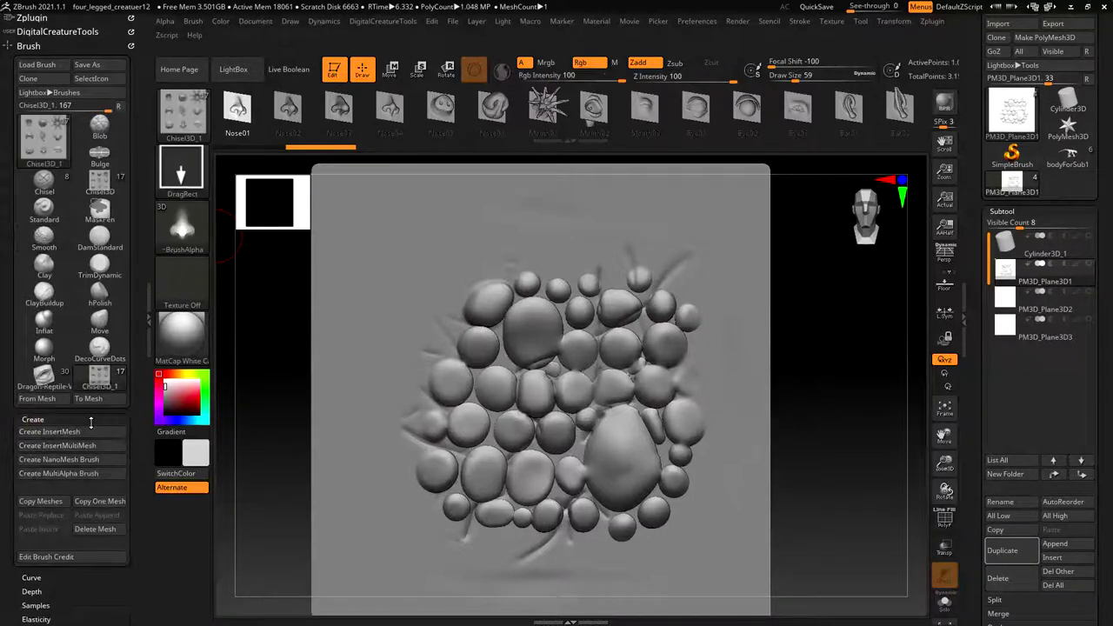
click(109, 532)
click(108, 530)
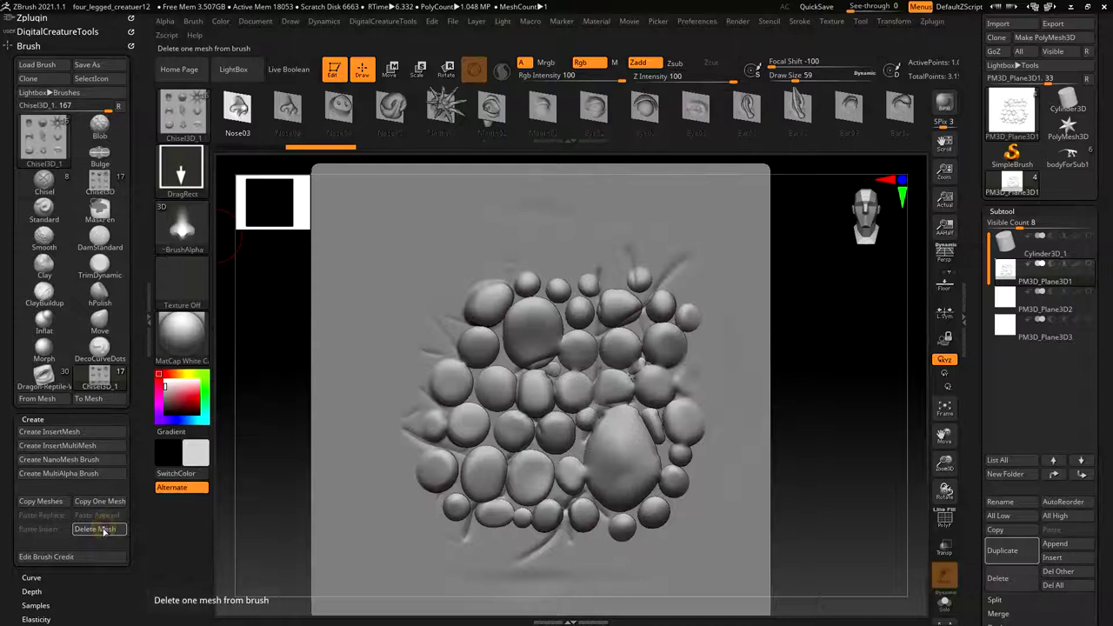
click(107, 530)
click(106, 529)
click(106, 529)
click(107, 529)
click(106, 529)
click(106, 529)
click(107, 531)
click(107, 531)
click(107, 532)
click(108, 534)
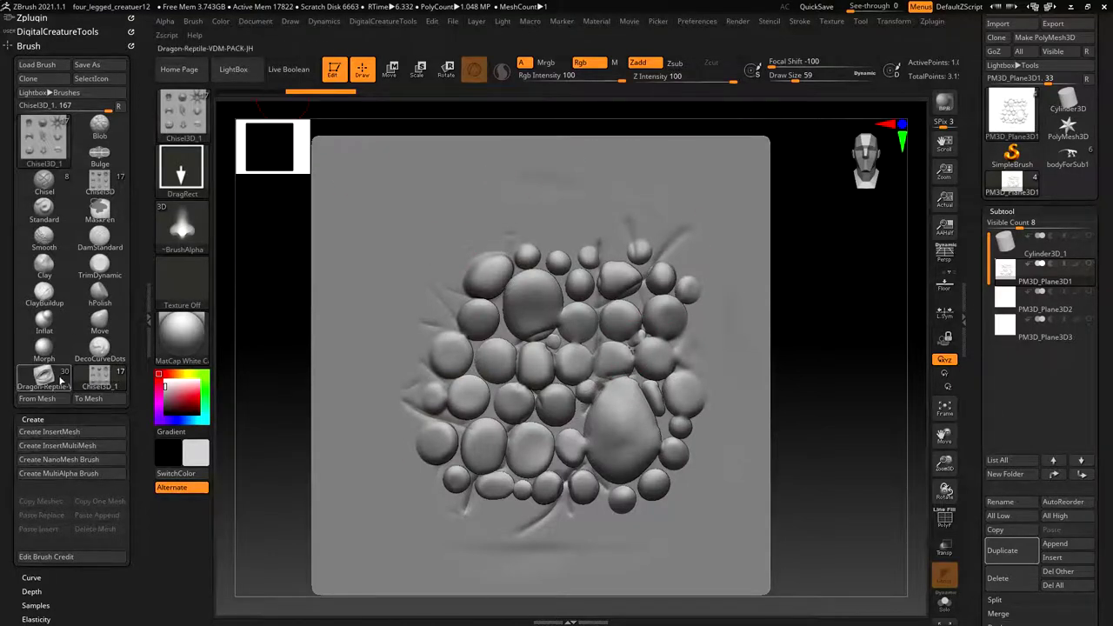
click(58, 472)
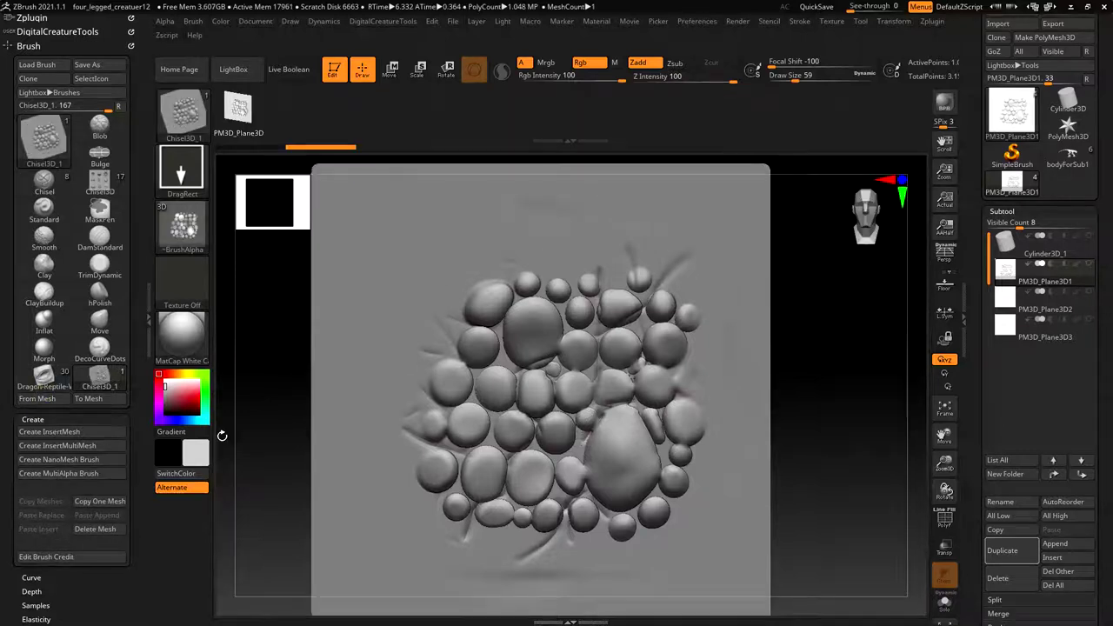
Step: Set the draw size to 145 and test the scale brush along the upper part and right side of the plane
key(s)
mouse_move(397, 253)
mouse_down()
mouse_move(411, 254)
mouse_move(426, 353)
mouse_up()
mouse_move(457, 246)
mouse_down()
mouse_move(528, 236)
mouse_move(609, 252)
mouse_move(678, 248)
mouse_move(700, 261)
mouse_up()
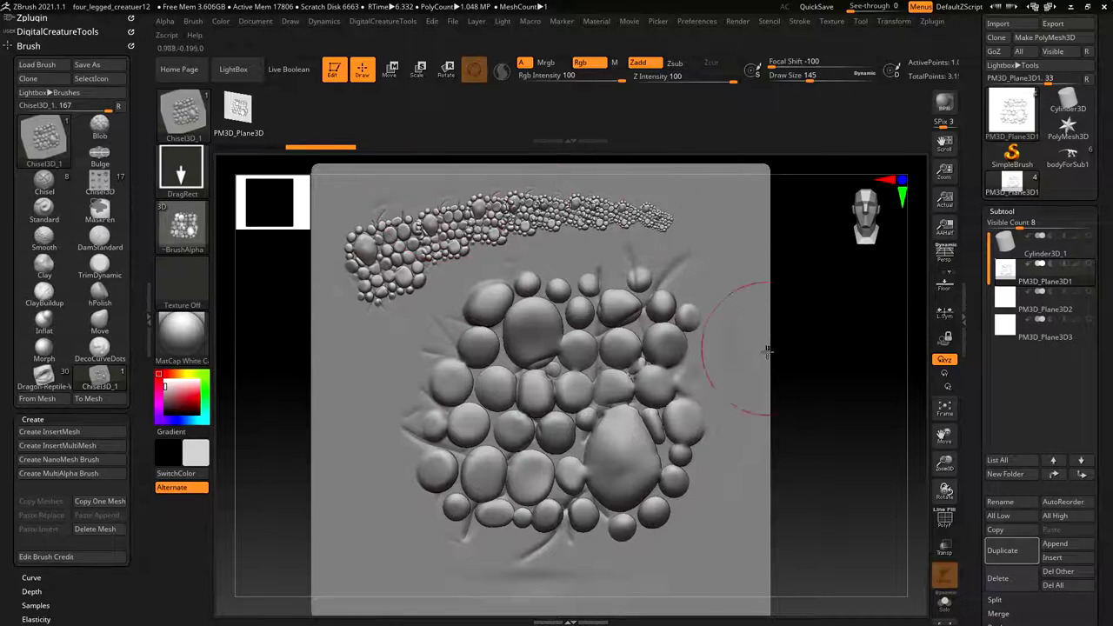
mouse_move(732, 259)
mouse_down()
mouse_move(702, 380)
mouse_move(703, 431)
mouse_move(741, 442)
mouse_move(709, 527)
mouse_move(728, 570)
mouse_up()
drag(743, 501, 748, 584)
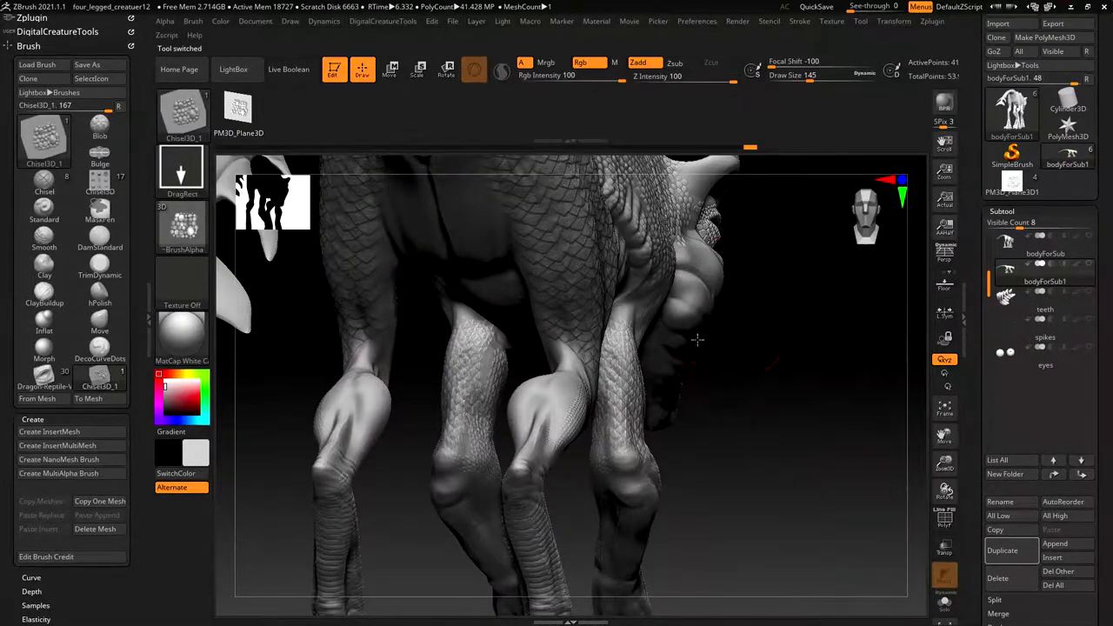
Step: Switch to the creature's bodyForSub1 model, set the scale brush's stroke to Dots and try it on the flank
mouse_move(698, 339)
mouse_down()
mouse_move(735, 447)
mouse_move(650, 494)
mouse_move(827, 392)
mouse_up()
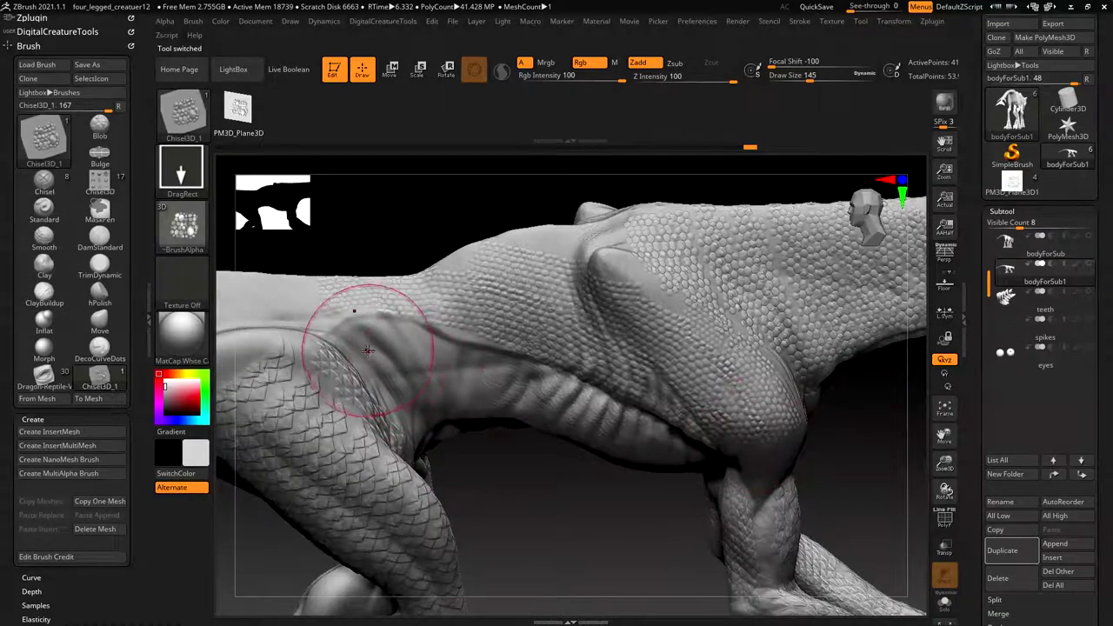
click(181, 174)
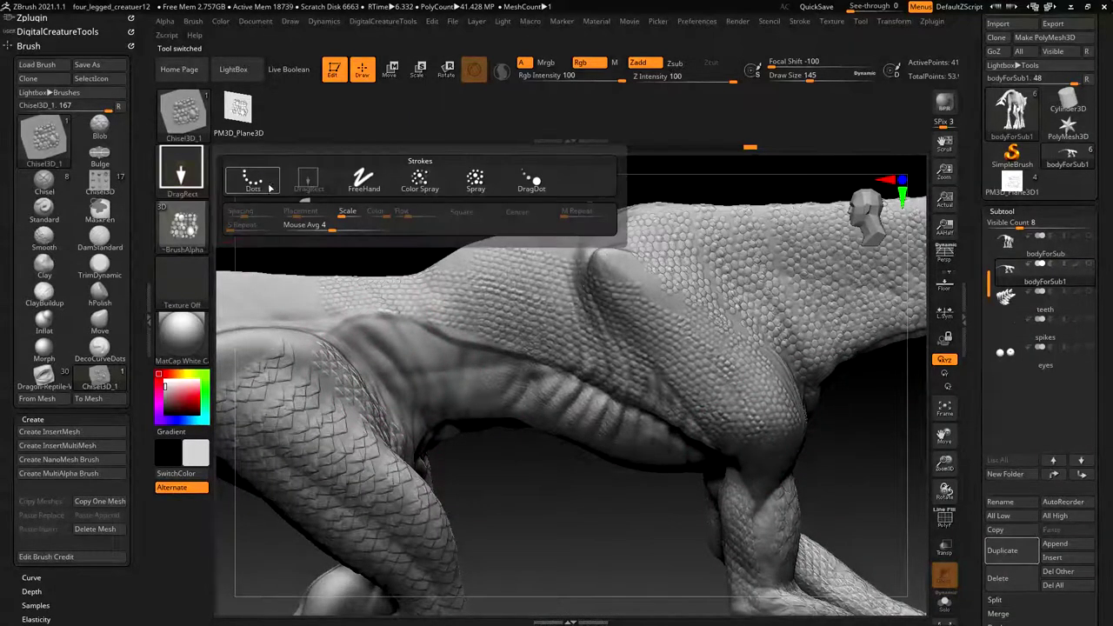
click(307, 178)
click(181, 174)
click(251, 178)
click(365, 339)
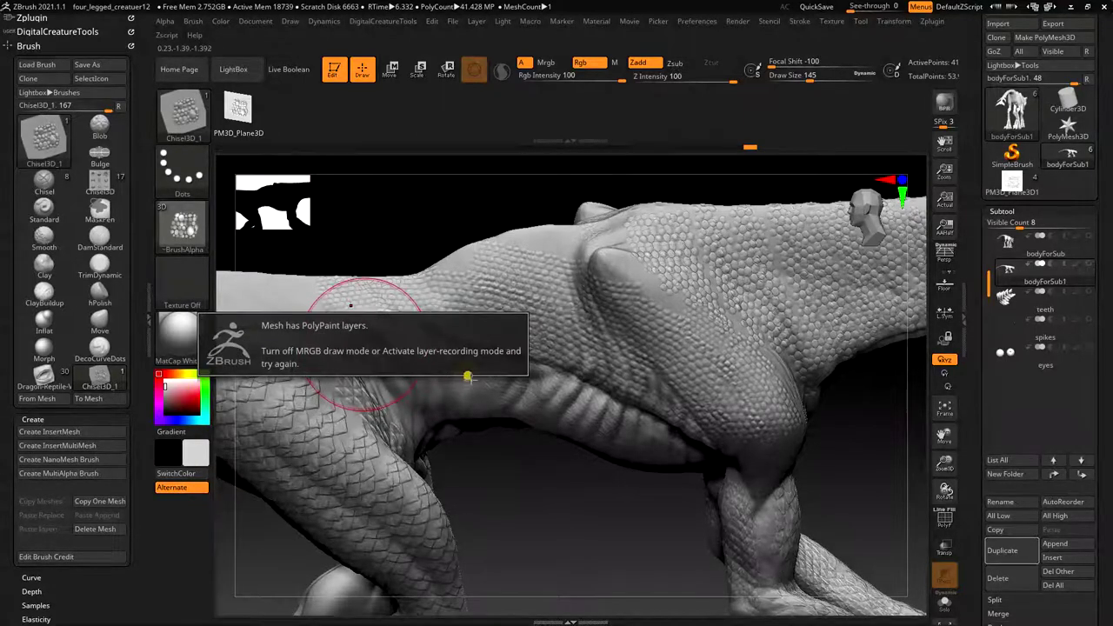
drag(514, 524, 463, 379)
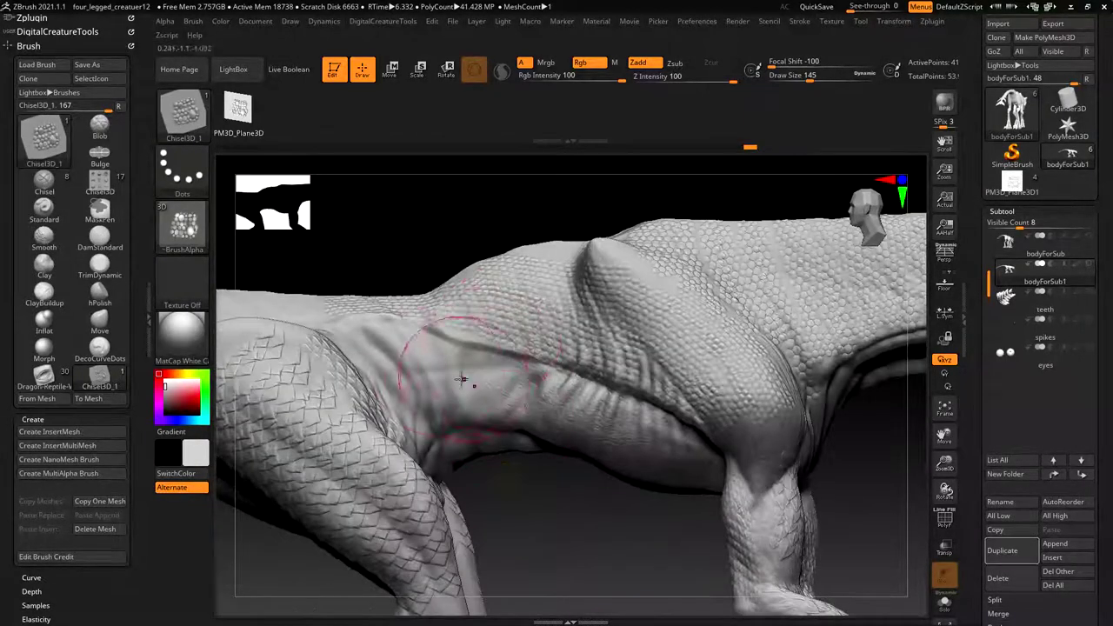
click(420, 372)
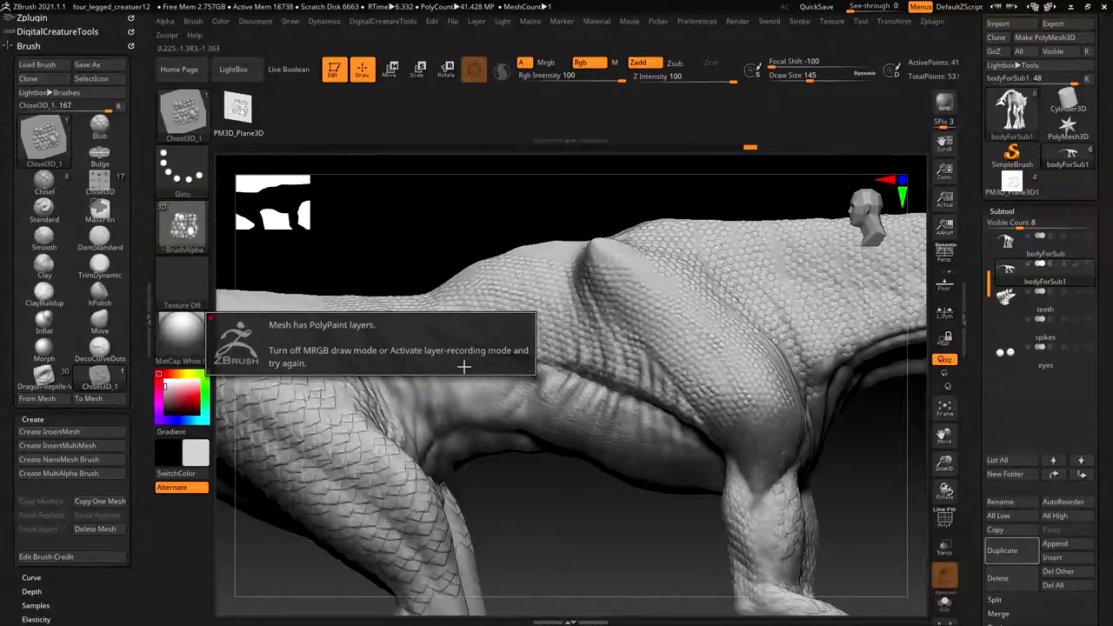
Step: Put the body's untitled layer into record mode and try a scale stroke along the flank
drag(1100, 446, 1091, 296)
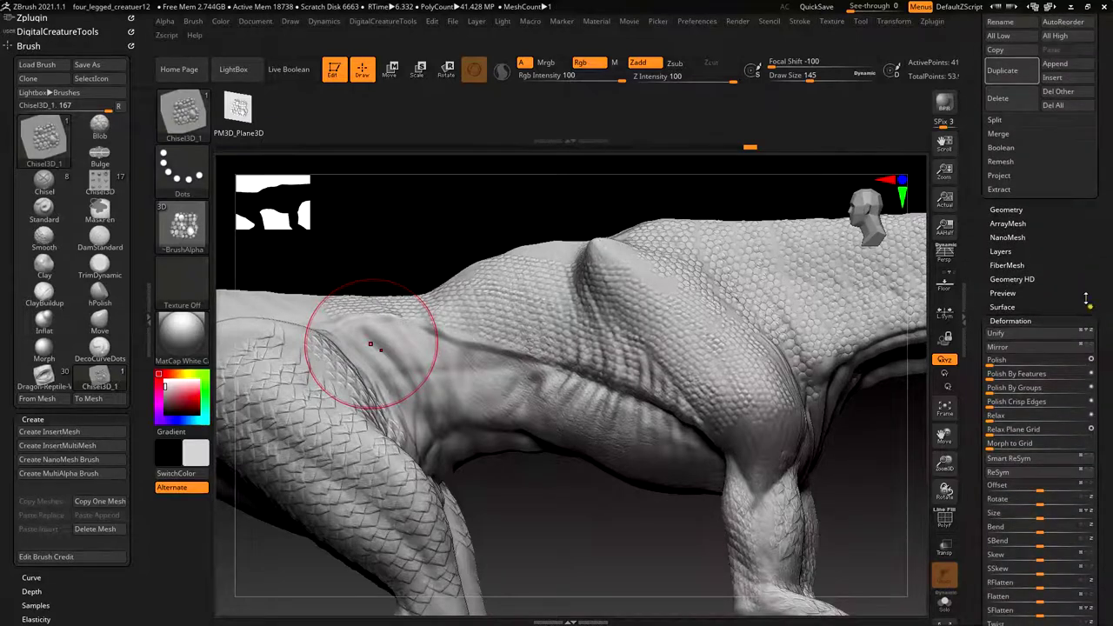
click(1087, 253)
mouse_move(1083, 264)
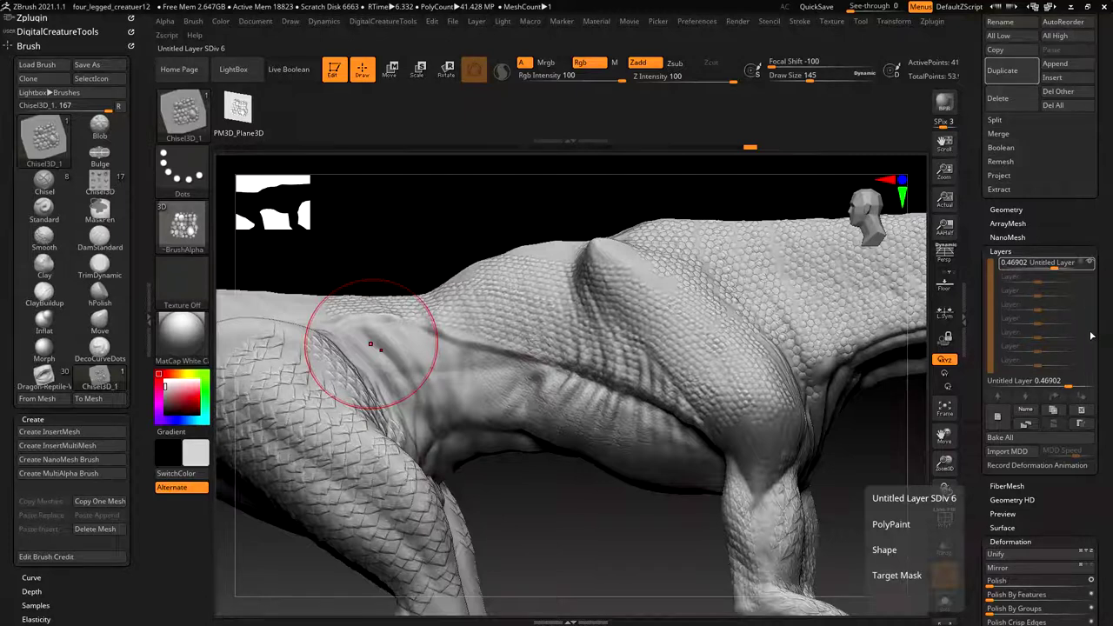
drag(364, 337, 583, 397)
drag(559, 538, 546, 499)
key(ctrl)
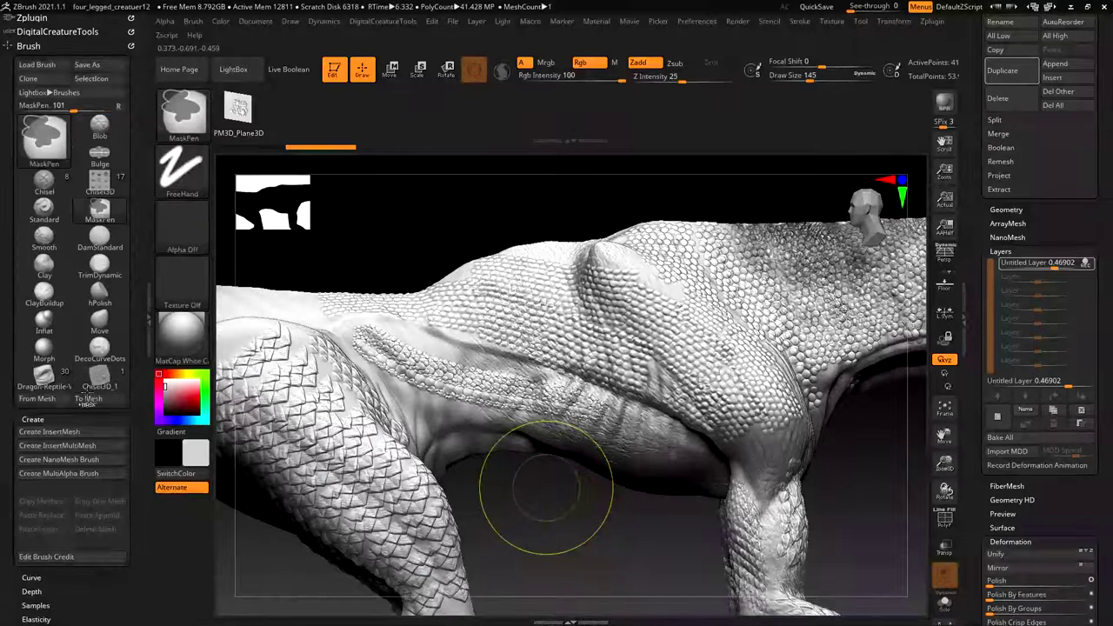
Step: Turn on LazyMouse for the scale brush, test a stroke along the flank and undo it
click(29, 45)
click(29, 61)
click(38, 320)
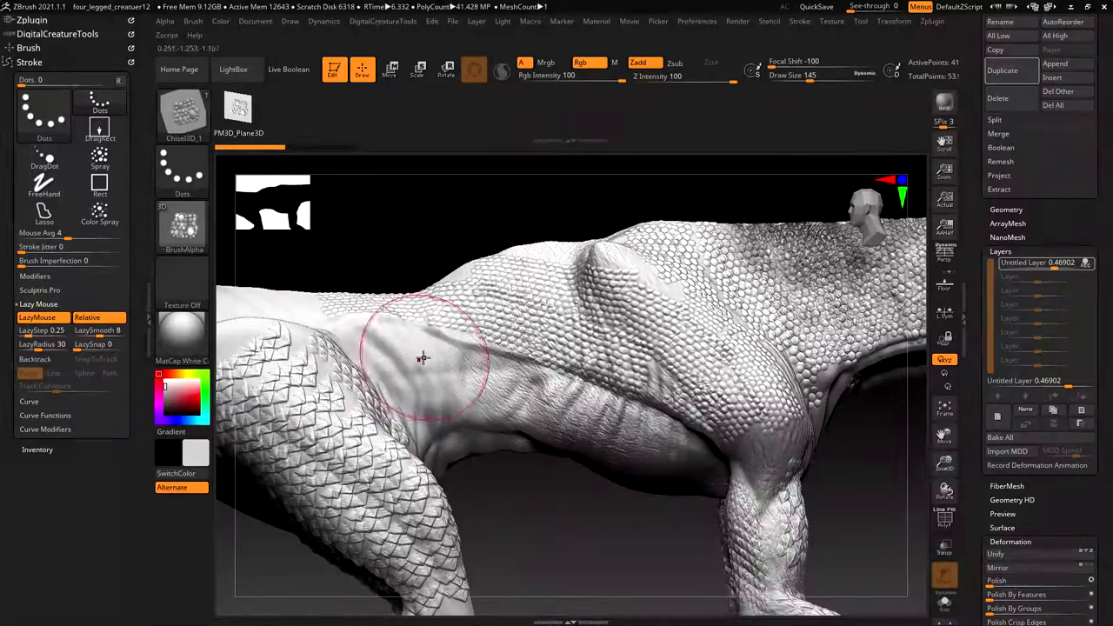
drag(388, 349, 630, 426)
key(ctrl)
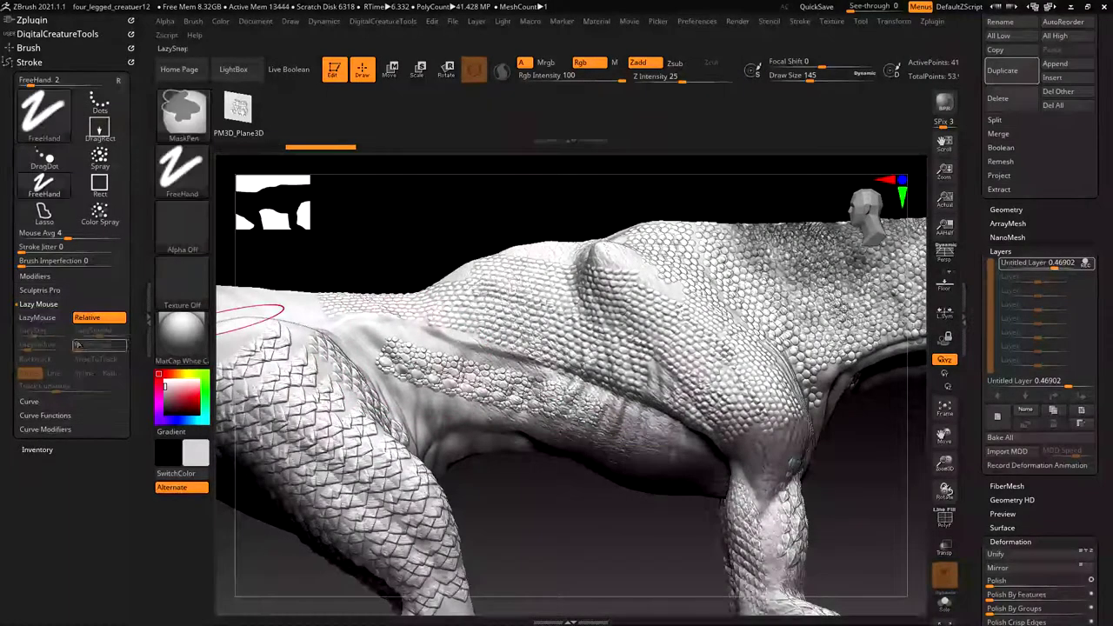
key(ctrl+z)
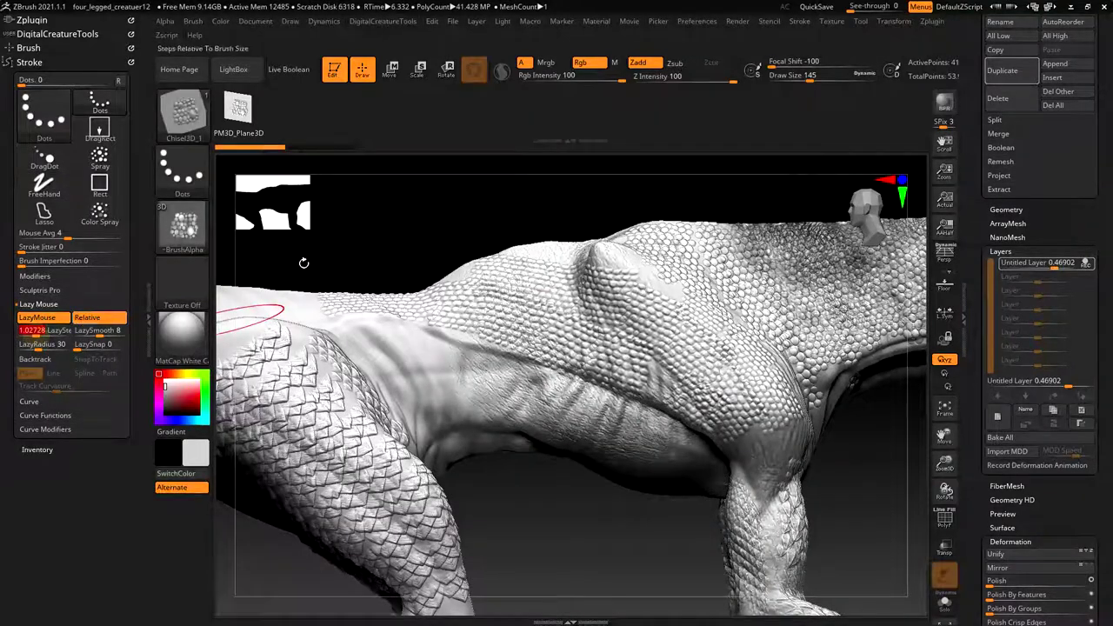
Step: Test a flank stroke with the lazy step at about 1.03 and undo it
drag(409, 358, 600, 402)
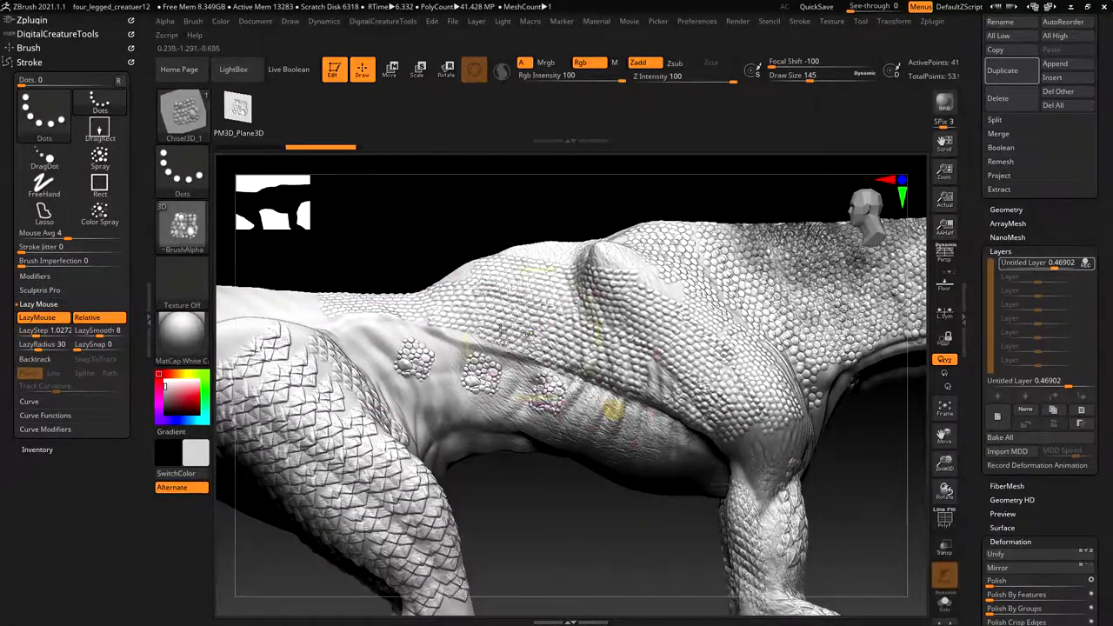
key(ctrl)
key(ctrl+z)
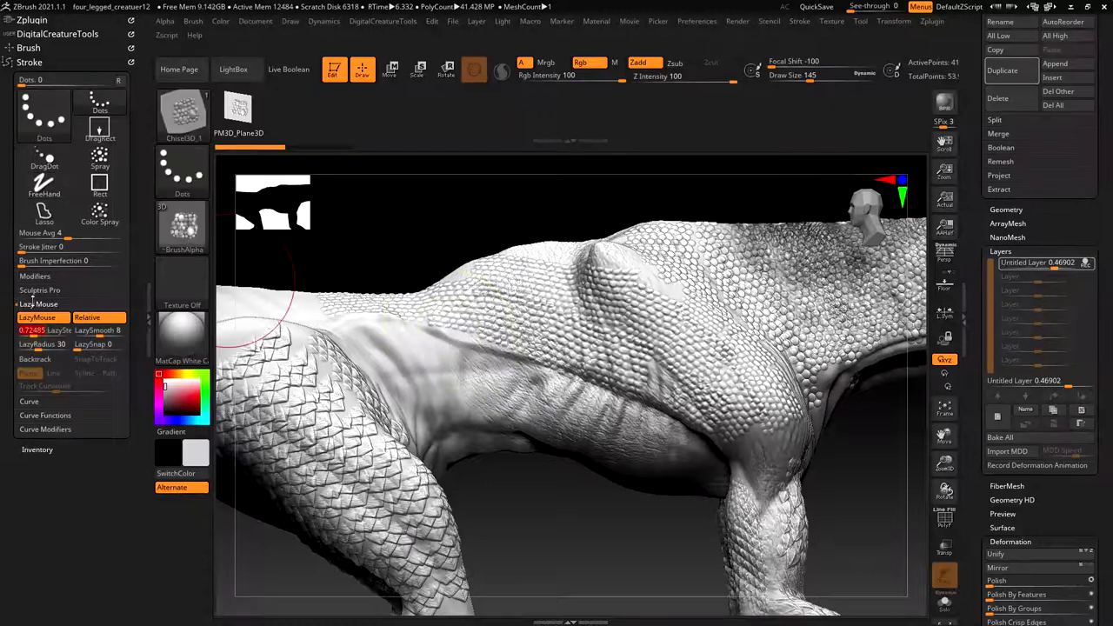
Step: Set the lazy step to about 0.72 and stroke scale patches along the flank from the hip toward the chest
drag(34, 332, 34, 332)
drag(365, 352, 665, 428)
key(ctrl)
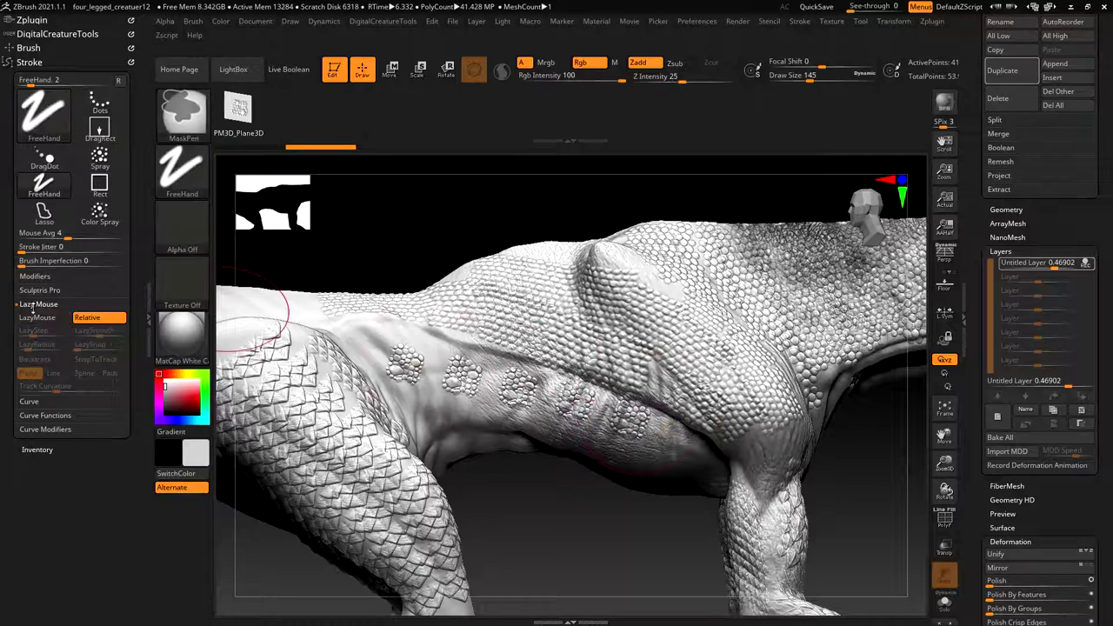
Step: Undo the flank scale patches and test a stroke along the flank with the lazy step at about 0.59
key(ctrl+z)
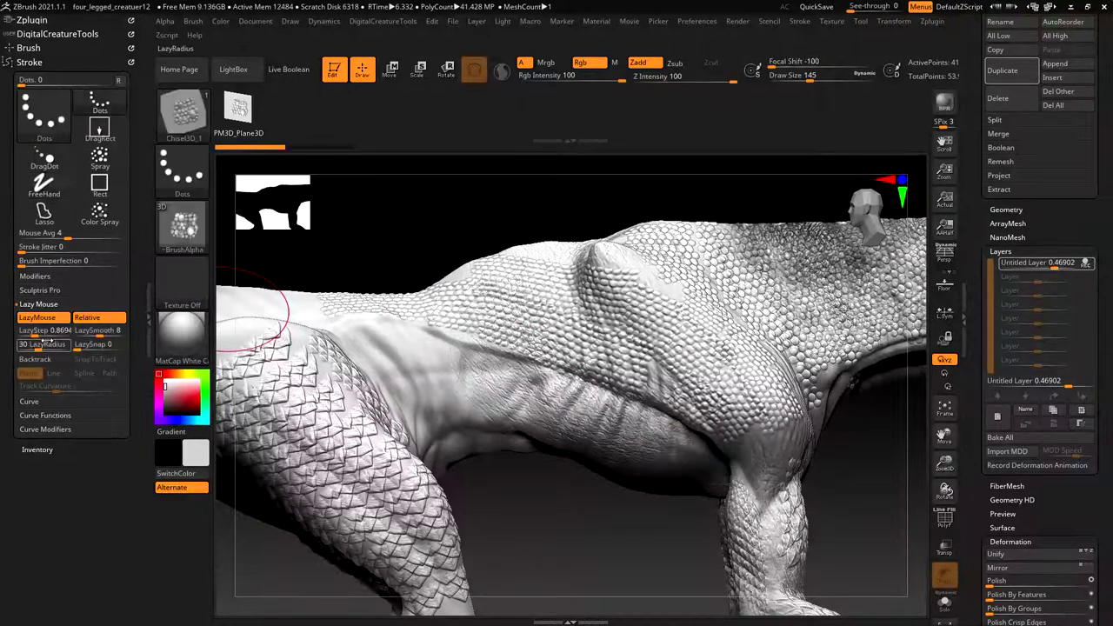
click(31, 332)
drag(28, 338, 24, 344)
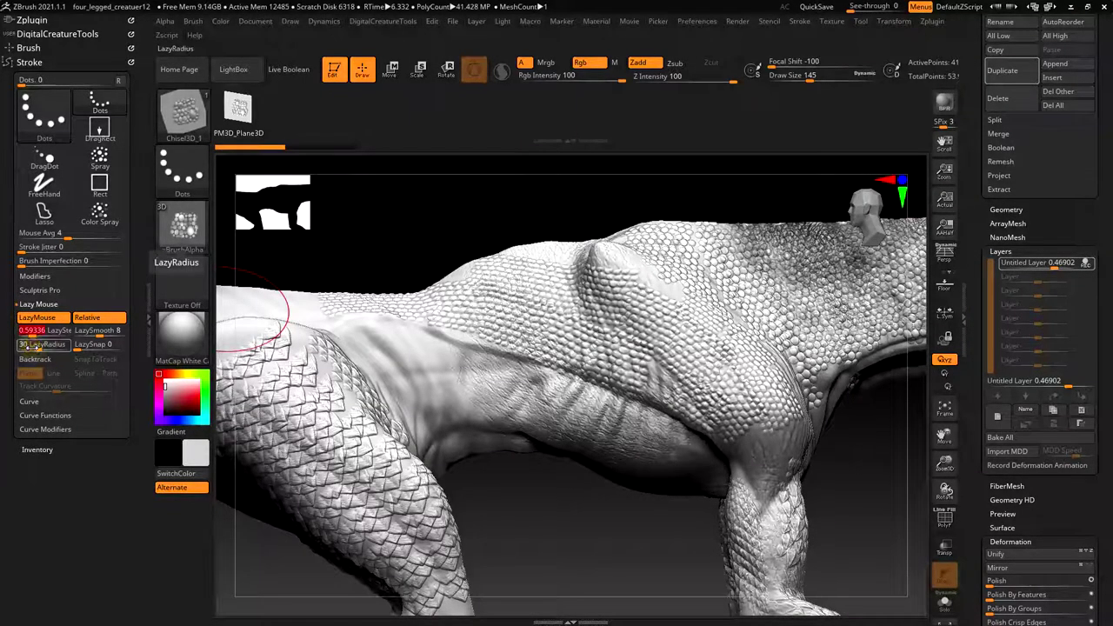
mouse_move(400, 353)
mouse_down()
mouse_move(624, 416)
mouse_move(712, 461)
mouse_up()
Step: Replace the test stroke with overlapping scale strokes covering the flank and belly, using a lazy step of about 0.475
drag(32, 336, 30, 336)
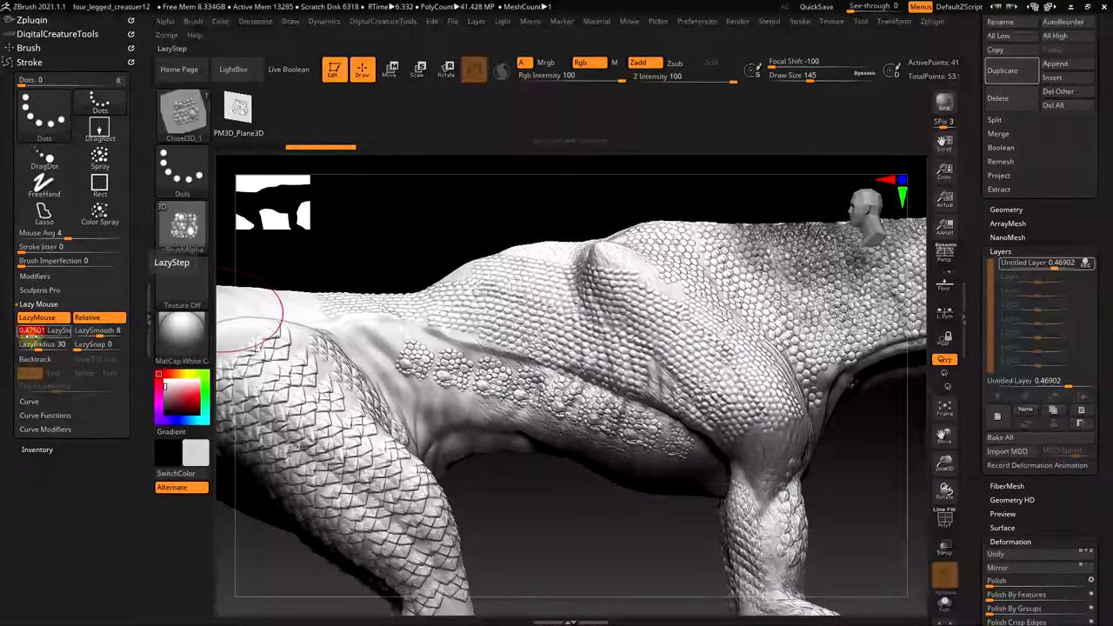
key(ctrl)
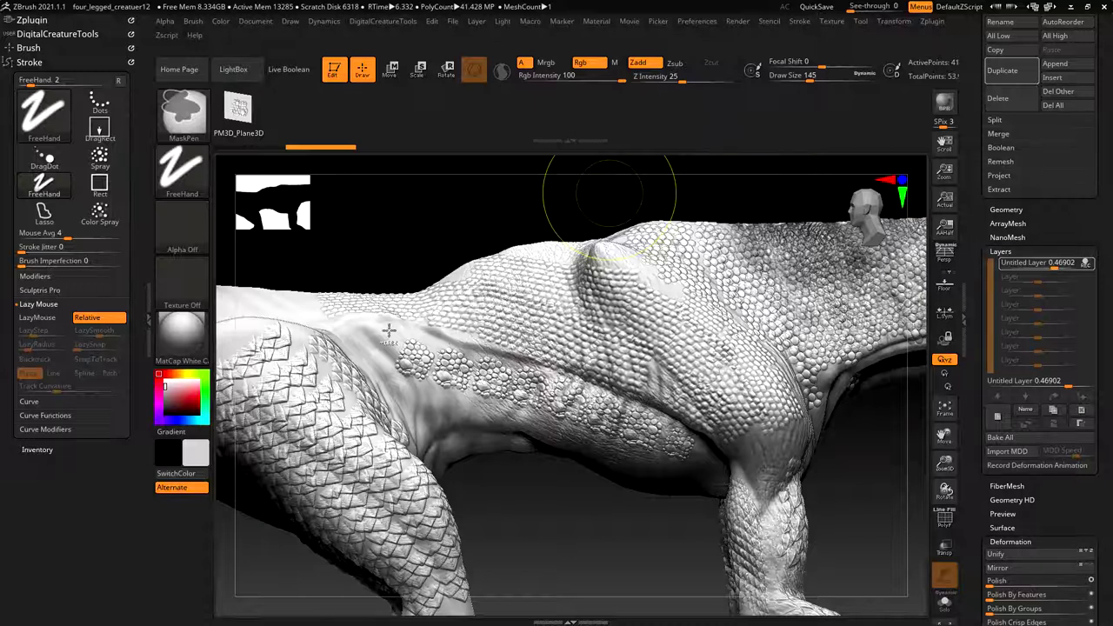
key(ctrl+z)
drag(376, 336, 677, 439)
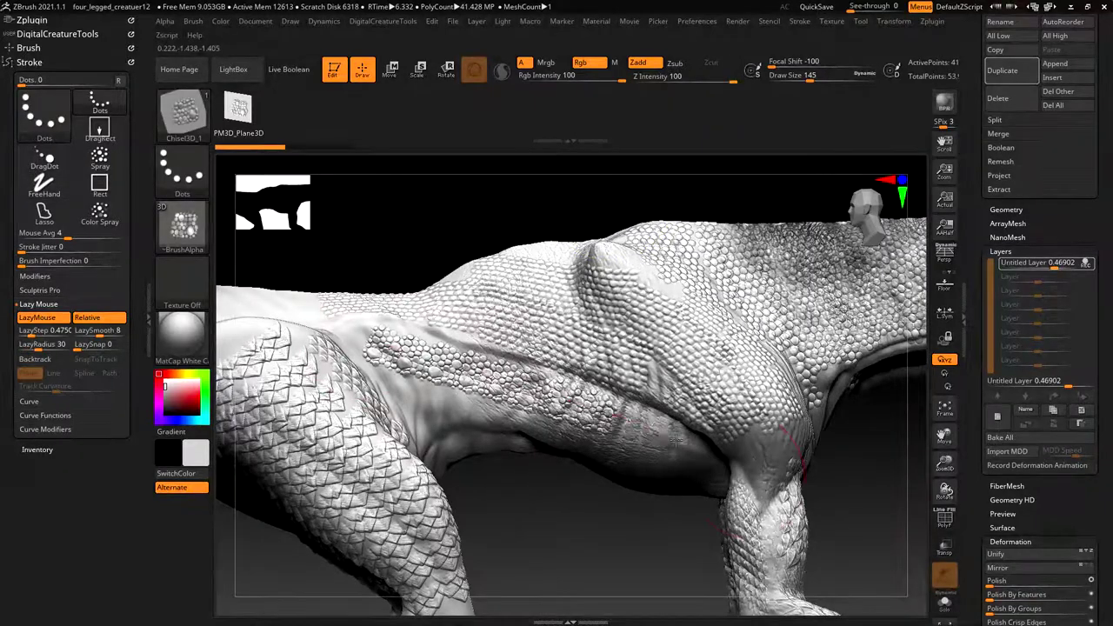
mouse_move(383, 369)
mouse_down()
mouse_move(487, 431)
mouse_move(736, 492)
mouse_up()
drag(827, 487, 822, 449)
drag(616, 562, 613, 614)
ctrl+right_drag(614, 487, 645, 528)
drag(646, 528, 614, 454)
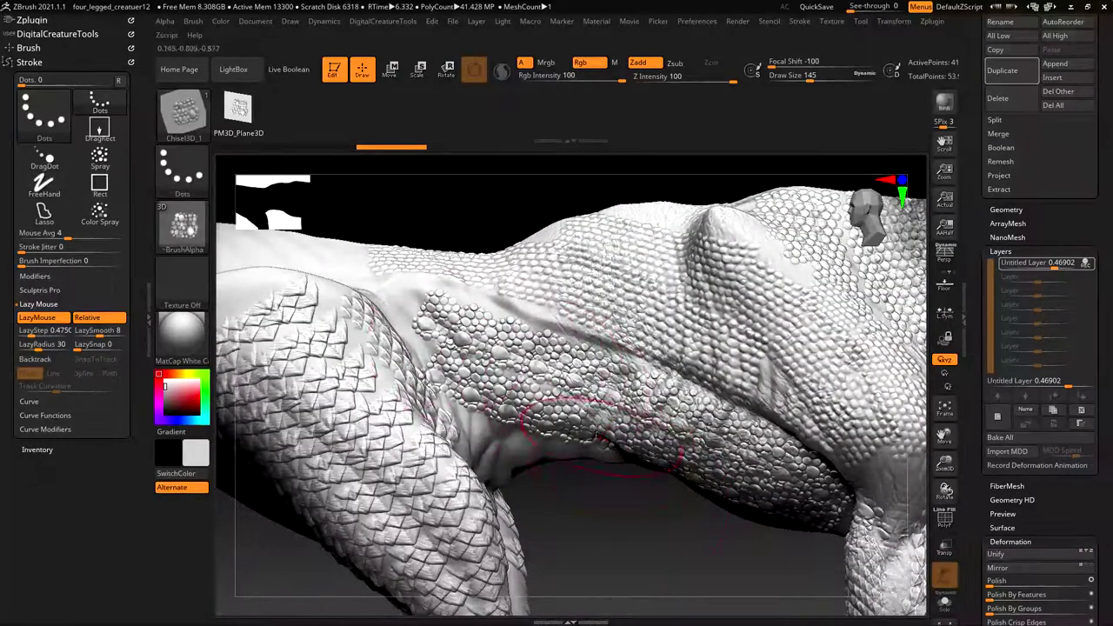
drag(617, 514, 669, 560)
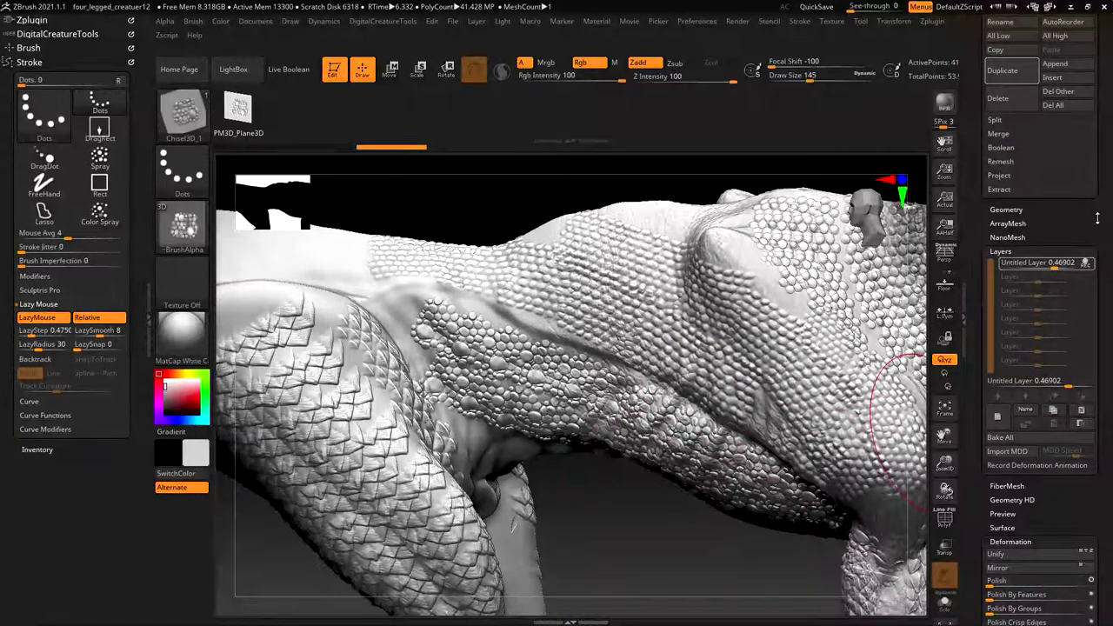
Step: Switch from the creature to the scale plane tool, select the blank plane PM3D_Plane3D2 and frame it from the front
scroll(1098, 218, up, 10)
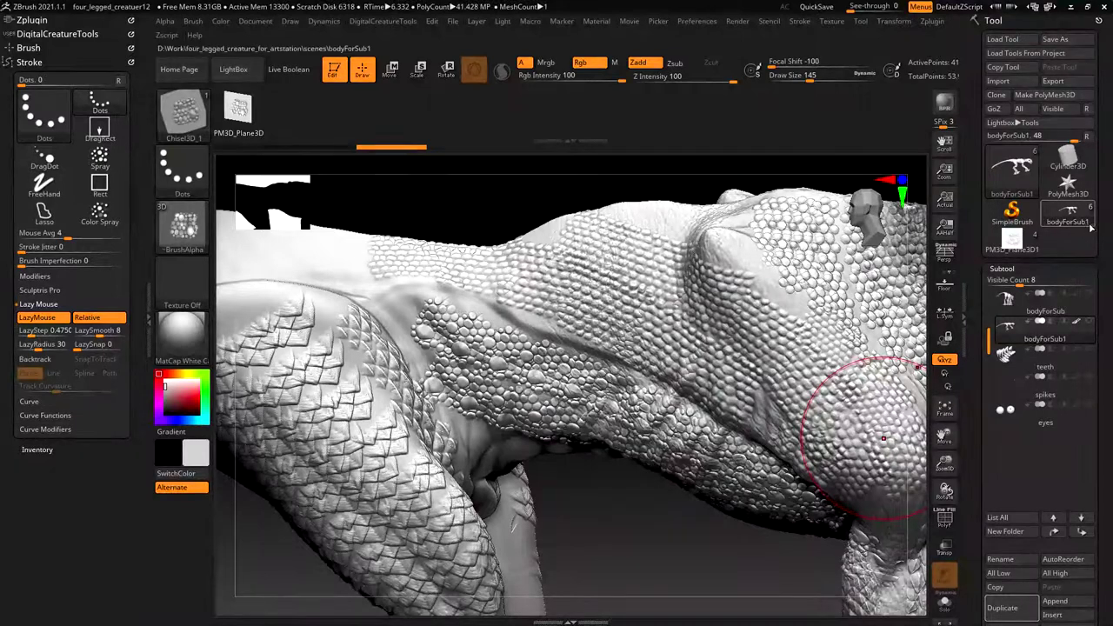
click(1075, 215)
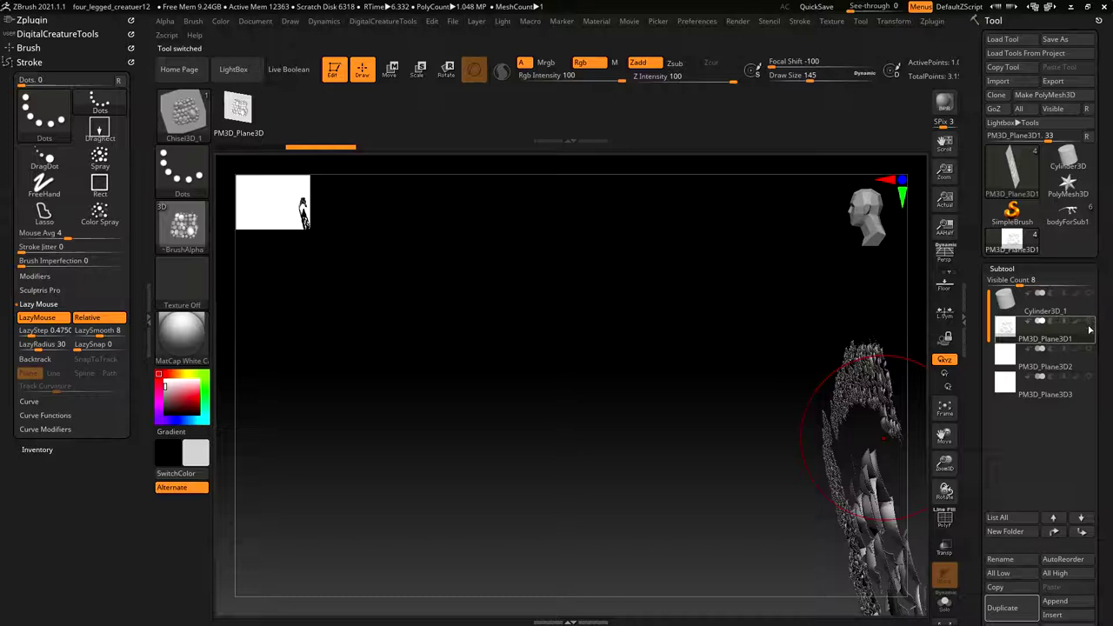
click(1084, 360)
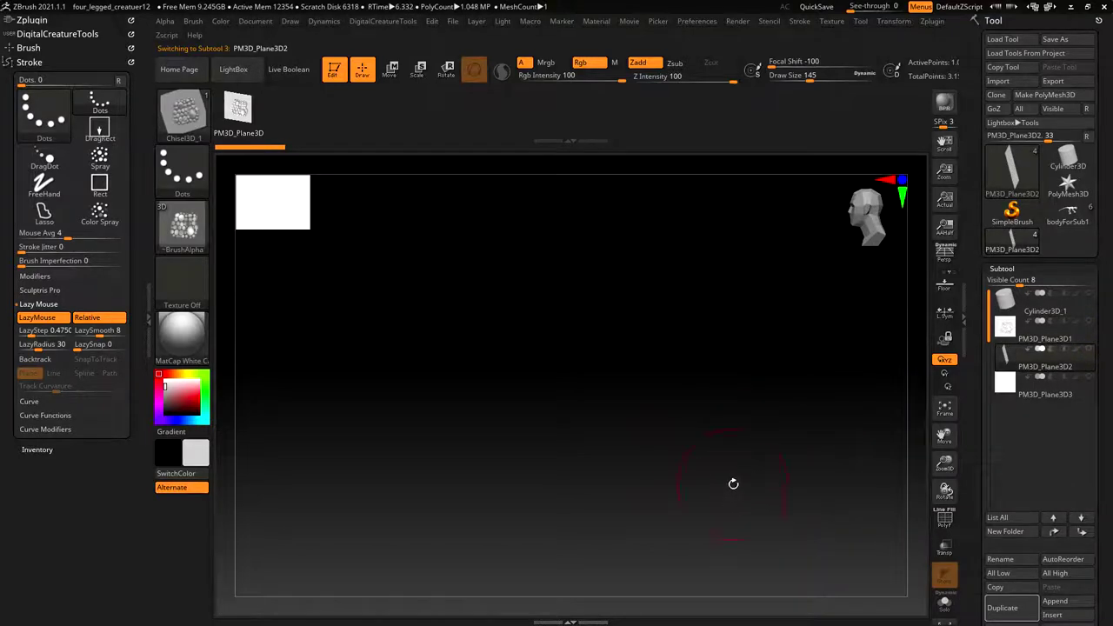
drag(734, 484, 653, 519)
drag(798, 483, 708, 515)
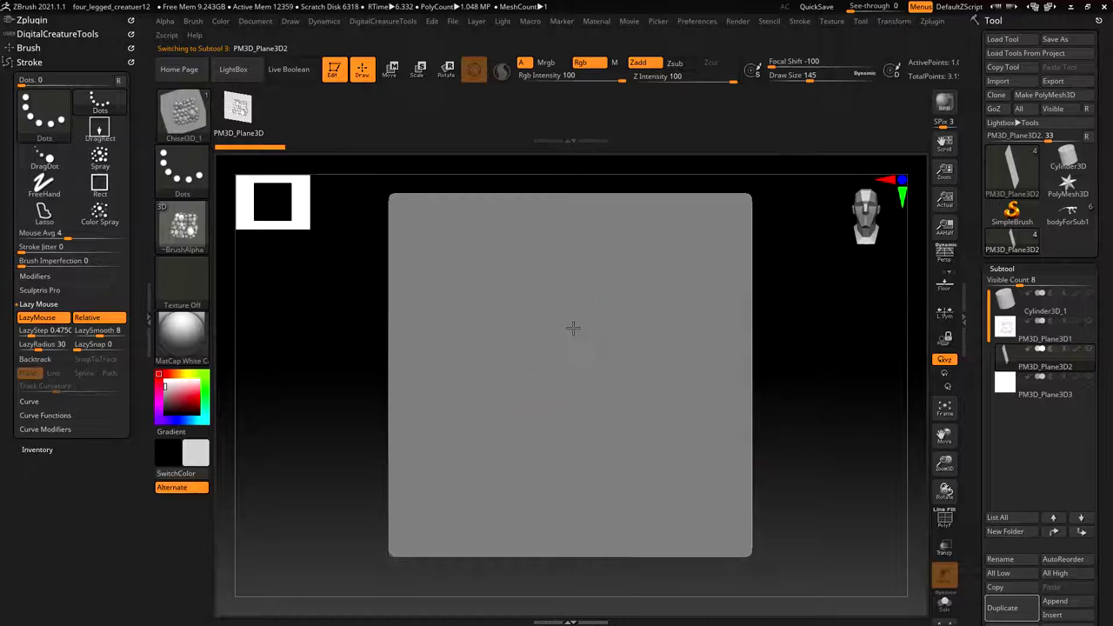
key(f)
mouse_move(649, 341)
ctrl+right_down()
mouse_move(615, 326)
mouse_move(637, 347)
ctrl+right_up()
Step: Paint a large filled rectangular mask in the centre of the blank plane with the MaskPen
key(s)
drag(545, 318, 531, 323)
mouse_move(484, 289)
ctrl+mouse_down()
mouse_move(474, 555)
mouse_move(697, 555)
mouse_move(705, 302)
mouse_move(490, 280)
mouse_move(492, 548)
mouse_move(635, 576)
mouse_move(724, 567)
ctrl+mouse_up()
mouse_move(475, 461)
ctrl+mouse_down()
mouse_move(526, 535)
mouse_move(583, 539)
mouse_move(656, 398)
mouse_move(681, 498)
ctrl+mouse_up()
key(s)
click(625, 467)
mouse_move(624, 461)
ctrl+mouse_down()
mouse_move(505, 461)
mouse_move(628, 329)
mouse_move(665, 400)
mouse_move(568, 426)
ctrl+mouse_up()
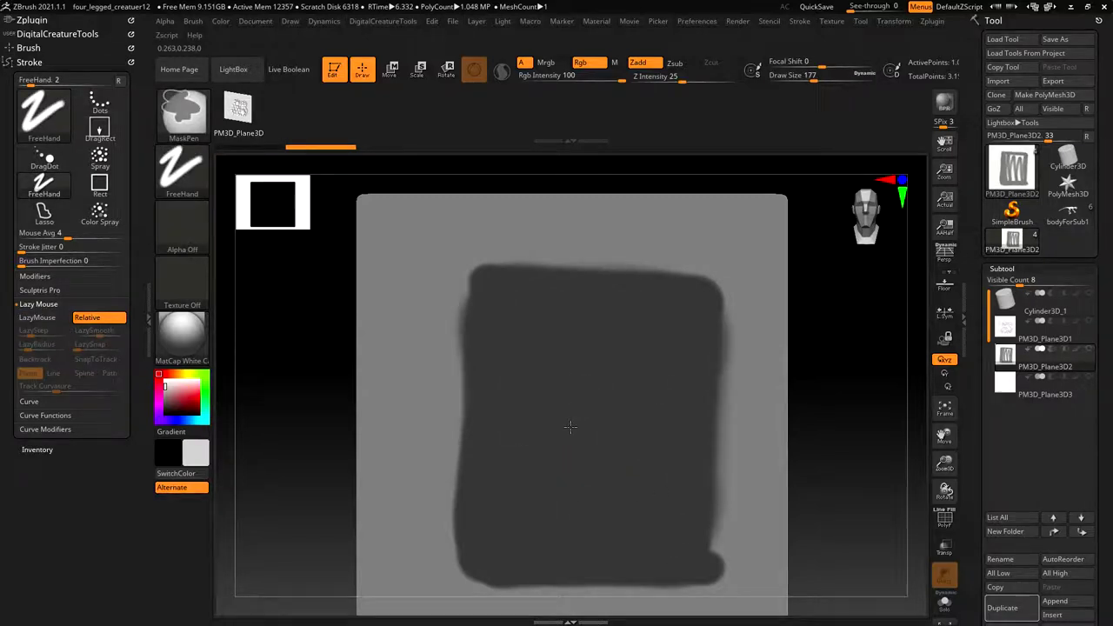
Step: Extend the mask into a broad square block with rounded corners, finishing its edges at draw size 97
mouse_move(682, 495)
ctrl+mouse_down()
mouse_move(693, 347)
mouse_move(690, 541)
mouse_move(714, 348)
mouse_move(715, 555)
ctrl+mouse_up()
key(s)
click(683, 479)
mouse_move(722, 426)
ctrl+mouse_down()
mouse_move(712, 291)
mouse_move(522, 283)
mouse_move(474, 479)
mouse_move(486, 549)
mouse_move(440, 548)
mouse_move(461, 299)
ctrl+mouse_up()
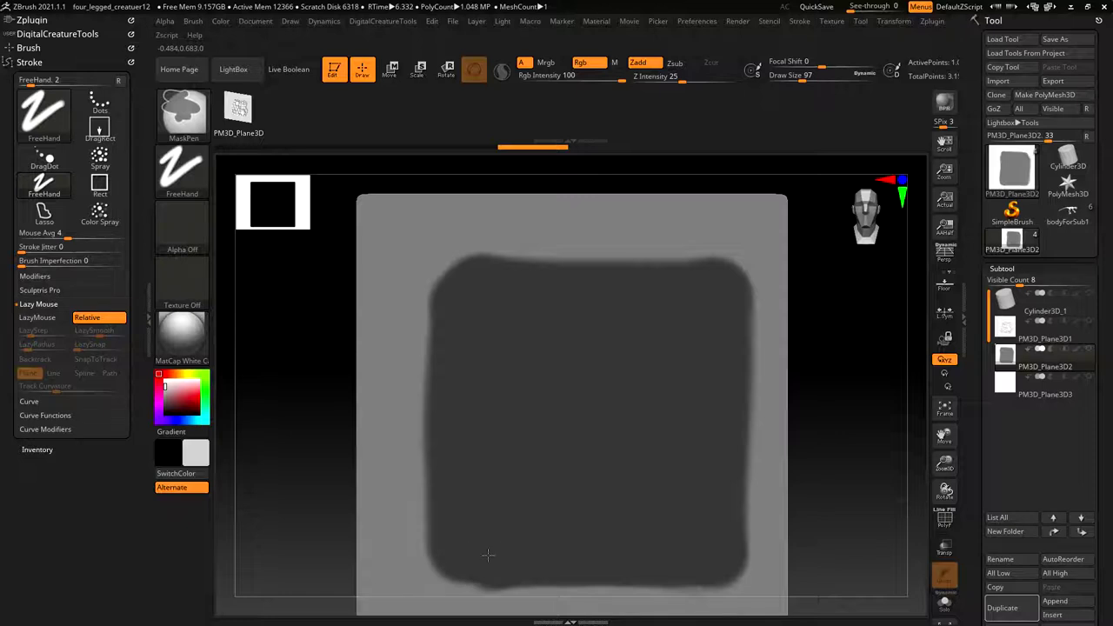
Step: Erase the lower edge of the mask to shorten it, then try cutting away its upper part and undo that cut
alt+right_drag(696, 355, 699, 268)
mouse_move(503, 461)
ctrl+alt+mouse_down()
mouse_move(440, 487)
mouse_move(751, 482)
mouse_move(548, 497)
mouse_move(433, 478)
ctrl+alt+mouse_up()
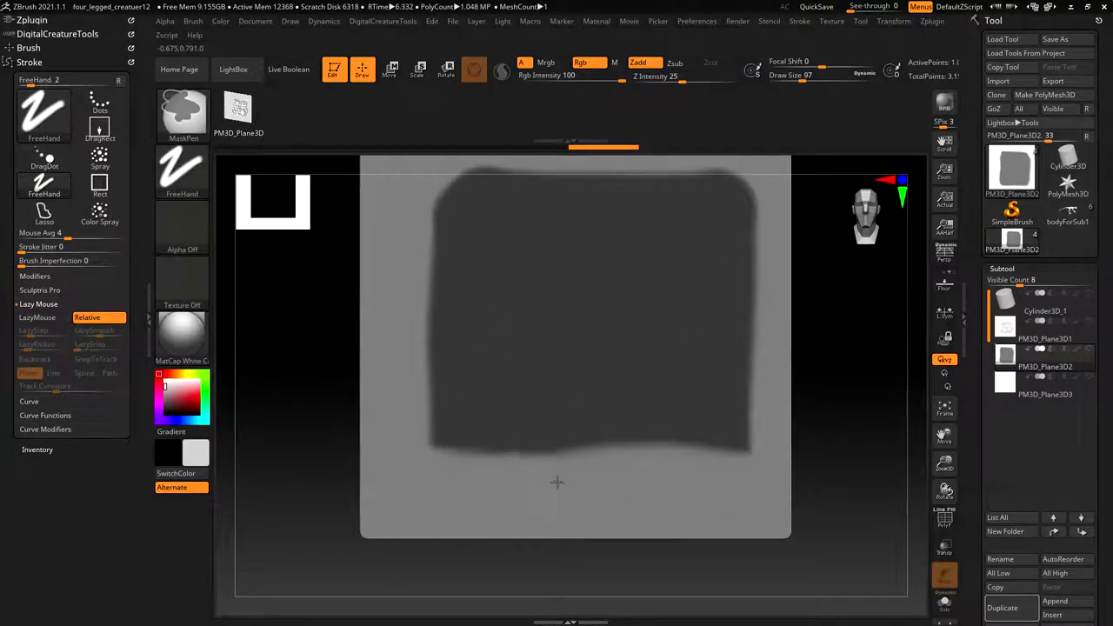
mouse_move(439, 261)
ctrl+alt+mouse_down()
mouse_move(757, 259)
mouse_move(671, 264)
mouse_move(452, 191)
mouse_move(714, 227)
ctrl+alt+mouse_up()
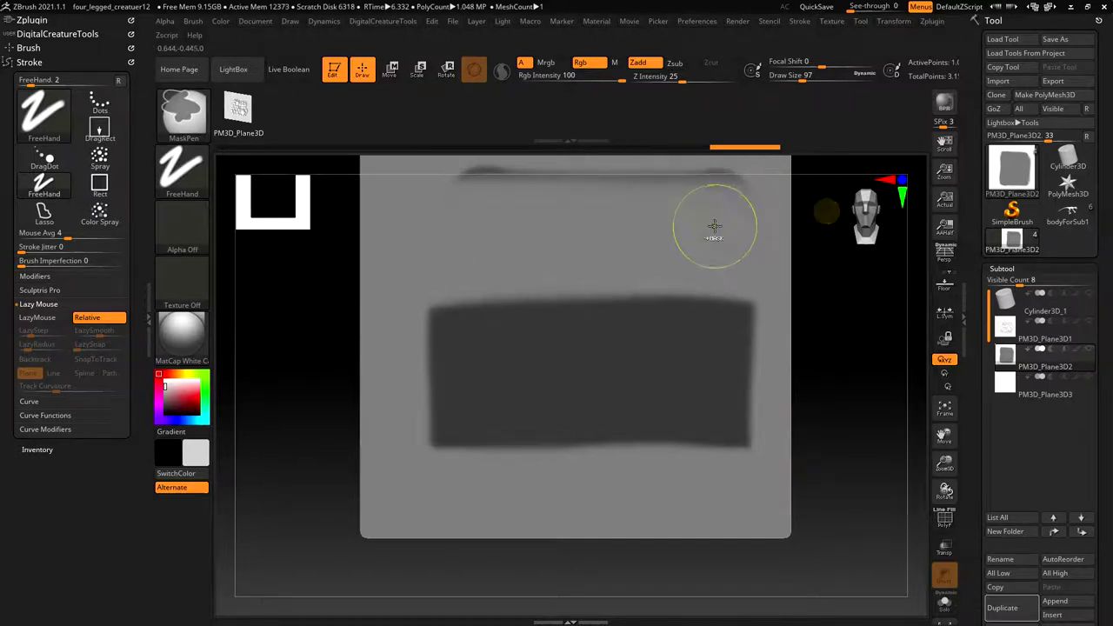
key(ctrl+z)
Step: Erase the mask block's two upper corners diagonally and carve its lower edge into a shallow upward arch
alt+right_drag(629, 168, 630, 234)
mouse_move(430, 231)
ctrl+mouse_down()
mouse_move(557, 229)
mouse_move(528, 224)
ctrl+mouse_up()
key(ctrl+z)
mouse_move(748, 235)
ctrl+alt+mouse_down()
mouse_move(658, 240)
mouse_move(748, 247)
mouse_move(435, 251)
mouse_move(765, 251)
mouse_move(780, 293)
mouse_move(730, 261)
ctrl+alt+mouse_up()
ctrl+alt+drag(455, 247, 408, 292)
mouse_move(516, 541)
ctrl+alt+mouse_down()
mouse_move(582, 531)
mouse_move(705, 557)
ctrl+alt+mouse_up()
Step: Split the mask with a thin arched gap across its middle at draw size 27 and round the lower block's corners
key(s)
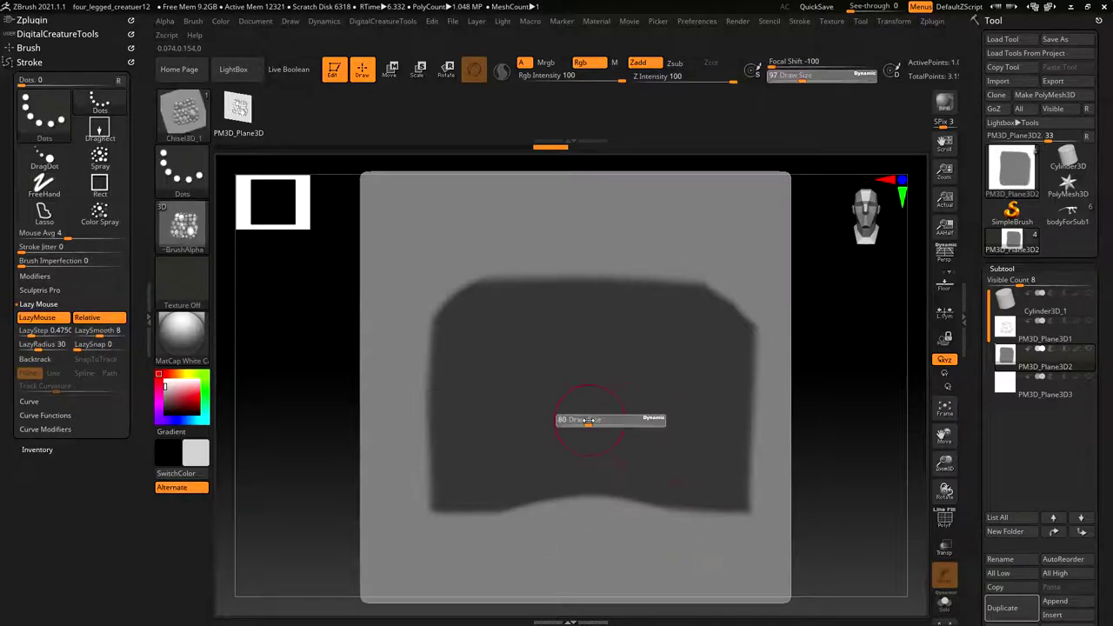
key(ctrl)
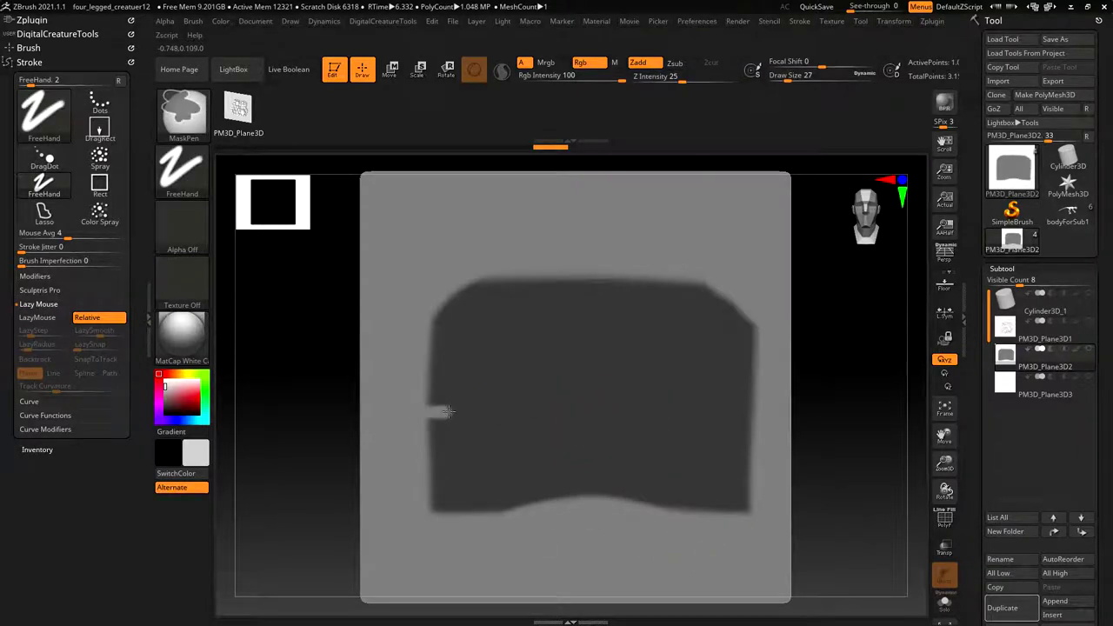
mouse_move(539, 398)
ctrl+mouse_down()
mouse_move(628, 394)
mouse_move(705, 408)
ctrl+mouse_up()
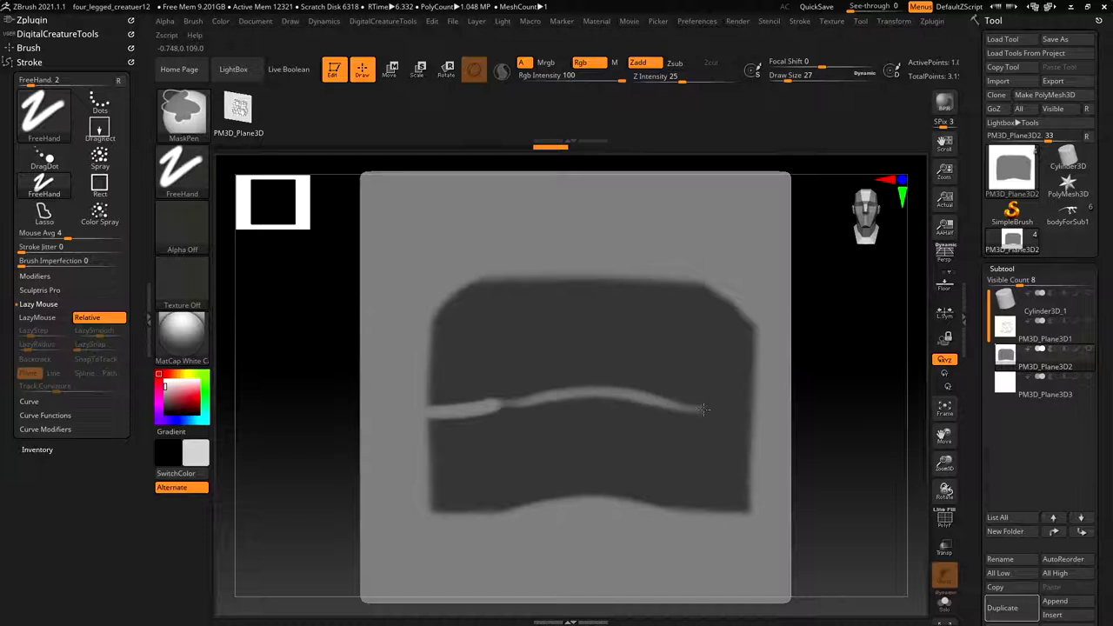
ctrl+alt+drag(776, 408, 679, 406)
mouse_move(453, 413)
ctrl+alt+mouse_down()
mouse_move(419, 413)
mouse_move(444, 414)
ctrl+alt+mouse_up()
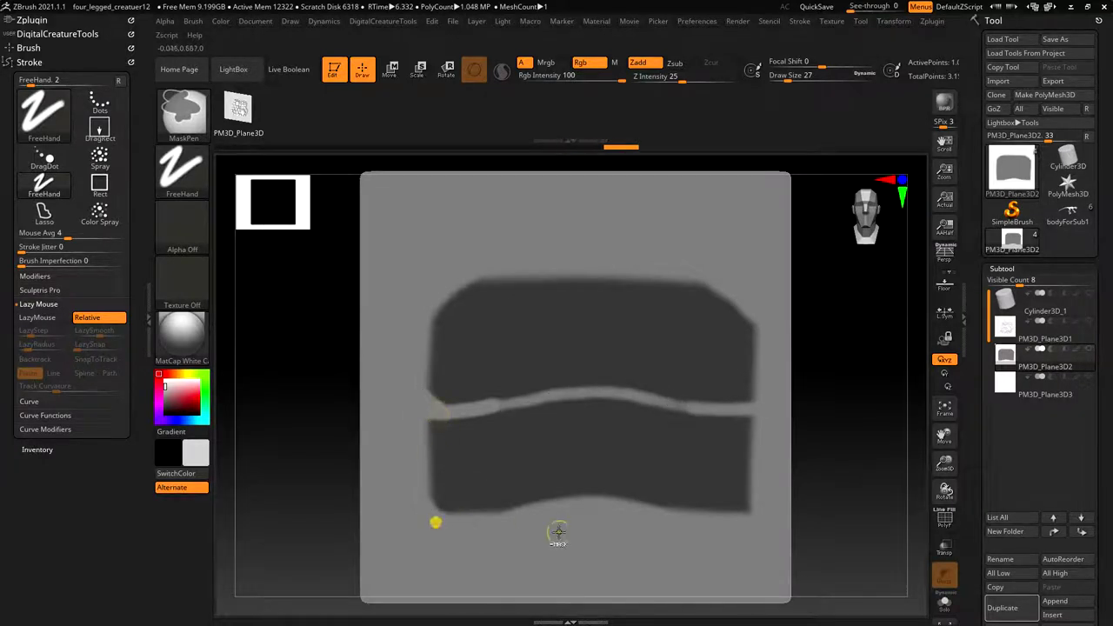
ctrl+alt+drag(755, 506, 742, 516)
ctrl+alt+drag(724, 415, 673, 407)
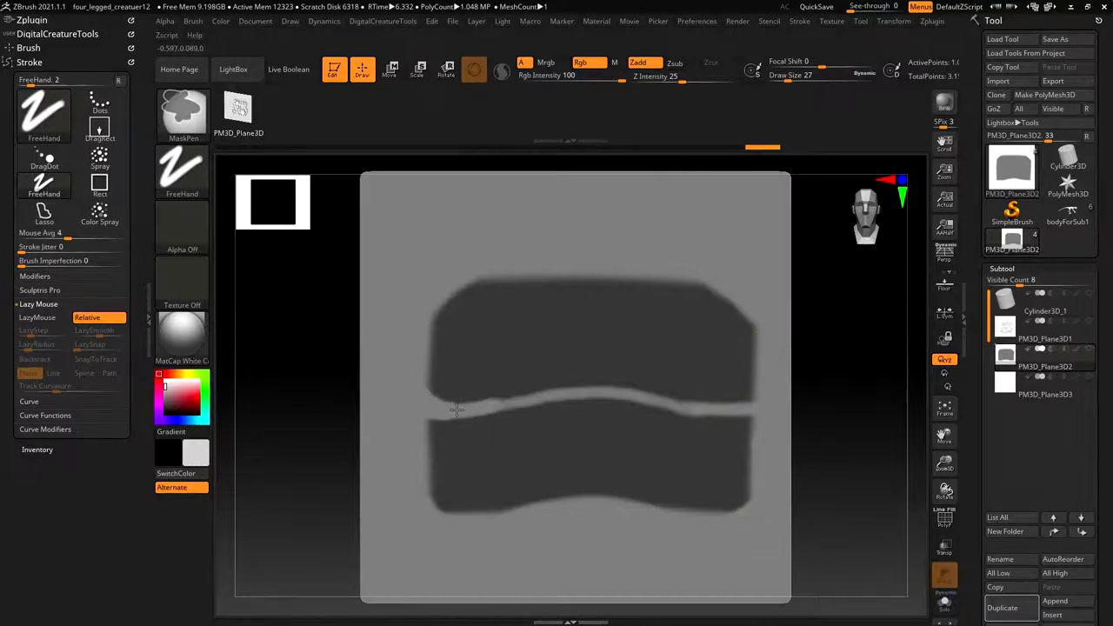
Step: Mask small scales at draw size 16 from the gap's left end up beside the upper block, undoing the topmost strokes
key(s)
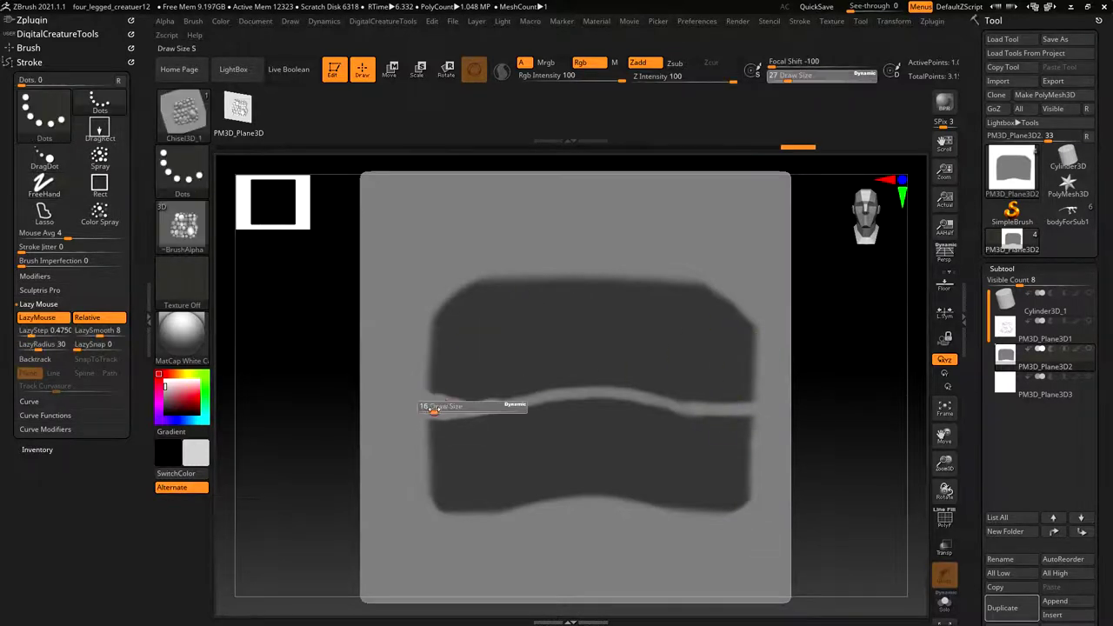
drag(432, 409, 435, 409)
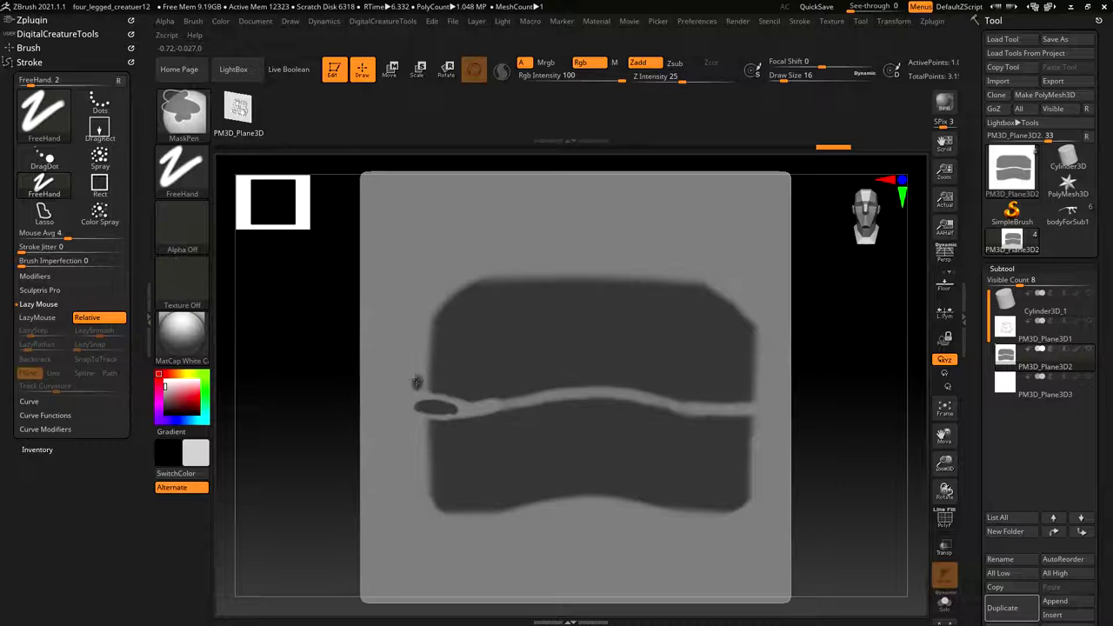
ctrl+drag(419, 384, 422, 383)
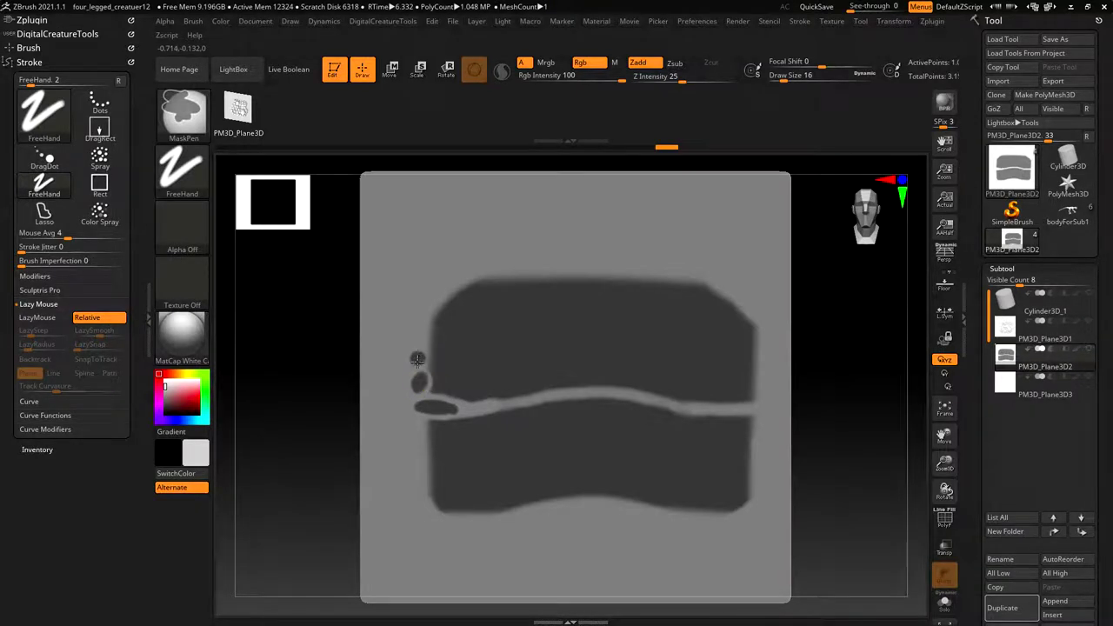
mouse_move(430, 333)
ctrl+mouse_down()
mouse_move(406, 337)
mouse_move(421, 335)
ctrl+mouse_up()
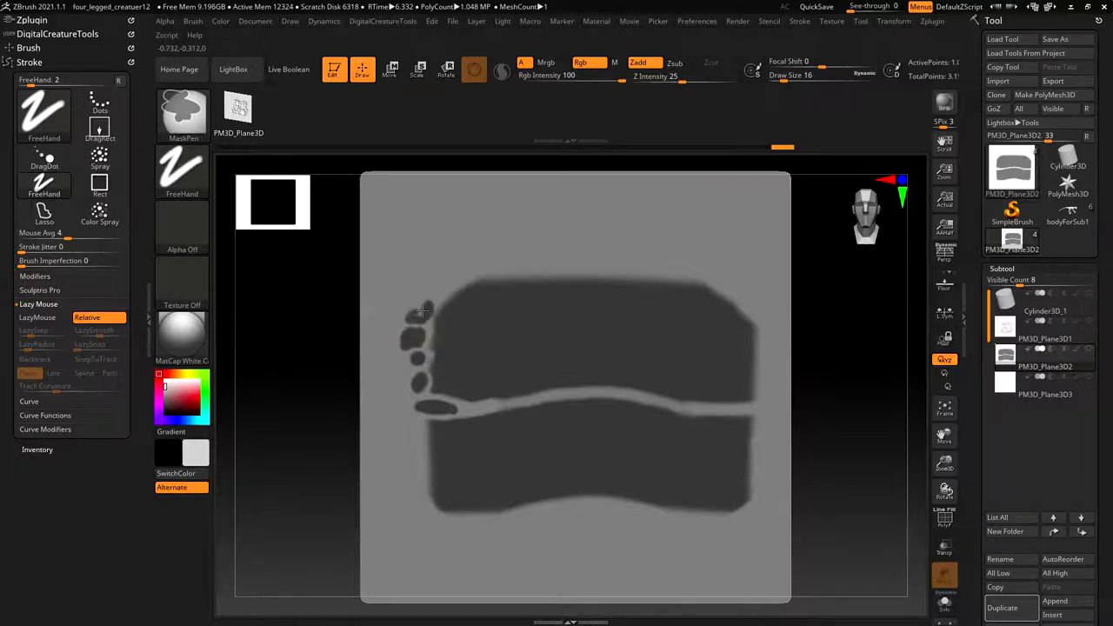
ctrl+drag(421, 318, 417, 320)
ctrl+drag(428, 315, 427, 306)
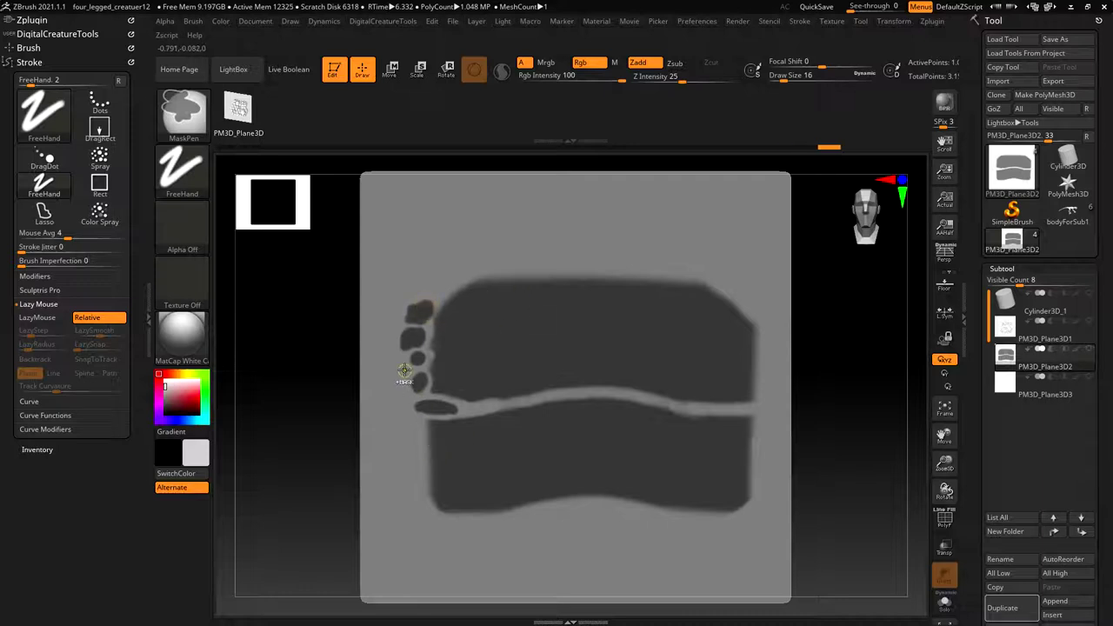
key(ctrl+z)
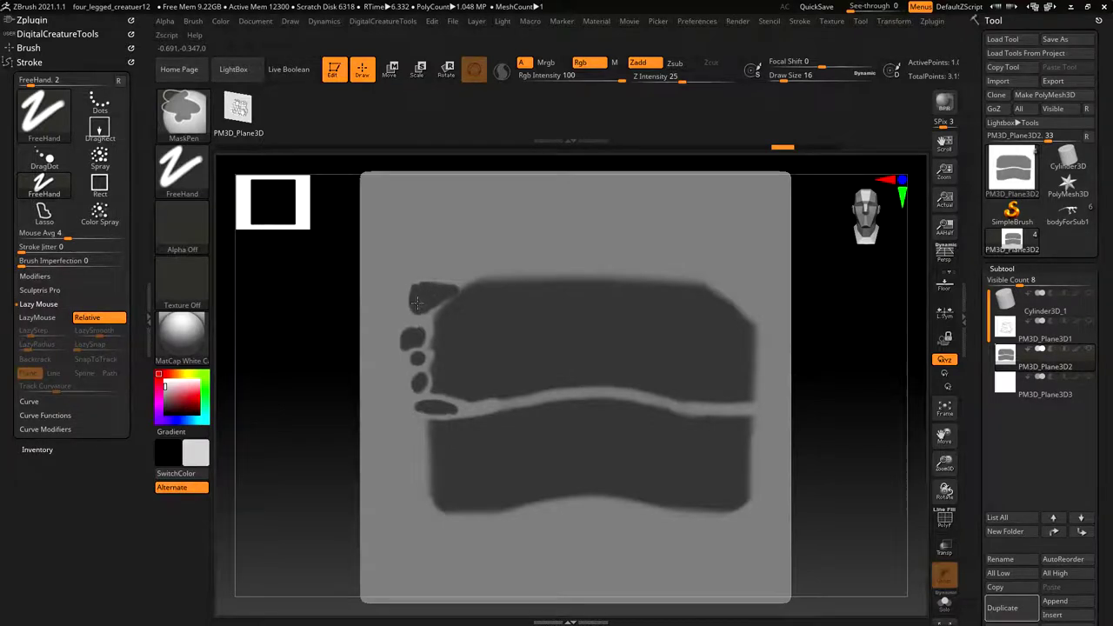
Step: Mask a large scale at the upper block's left corner and a column of small scales down the lower block's left side
ctrl+drag(455, 287, 417, 276)
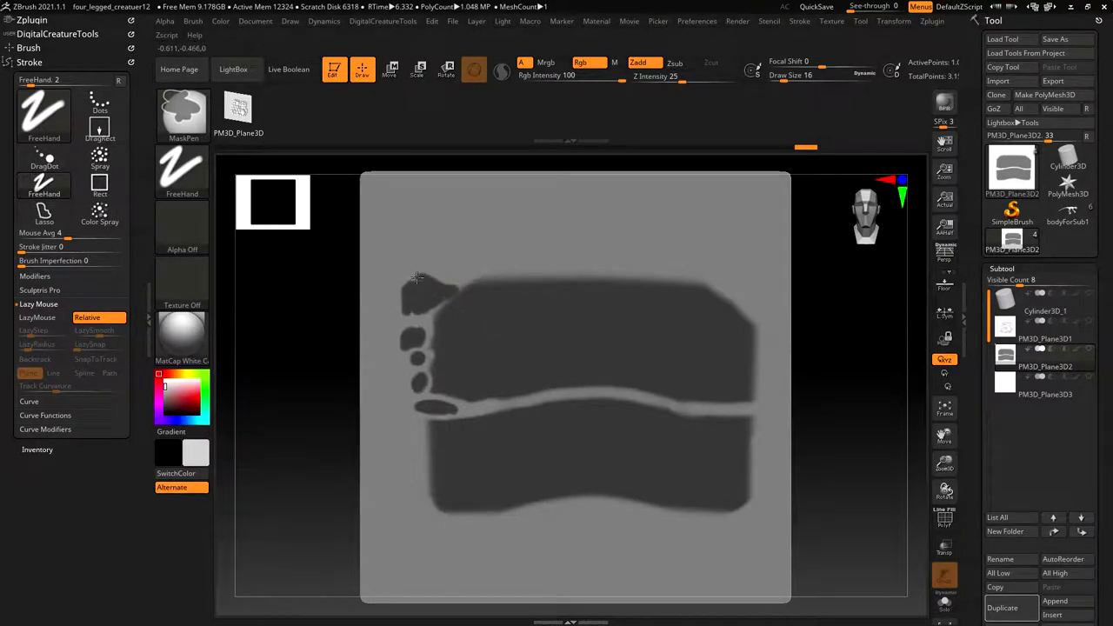
ctrl+drag(427, 316, 477, 290)
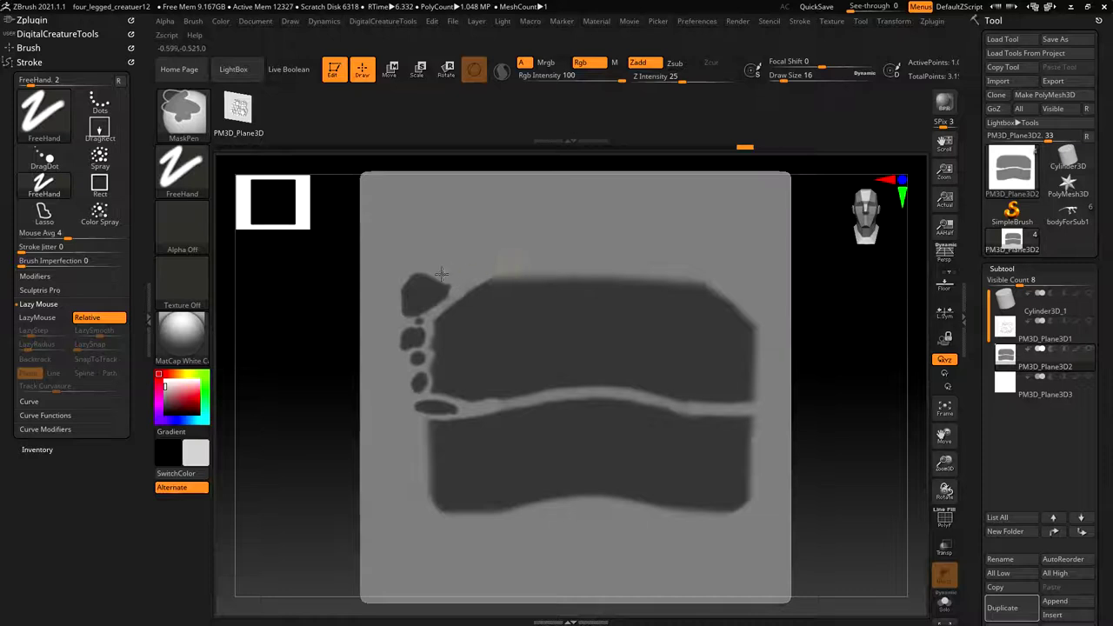
ctrl+alt+drag(478, 273, 520, 263)
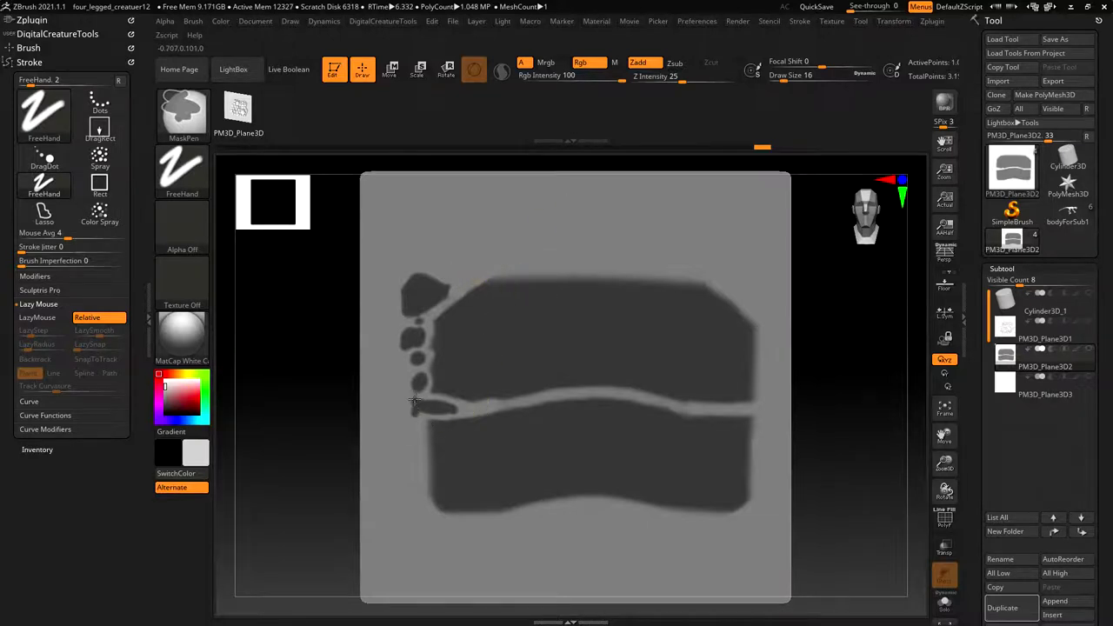
mouse_move(419, 444)
ctrl+mouse_down()
mouse_move(420, 493)
mouse_move(438, 527)
ctrl+mouse_up()
key(ctrl+z)
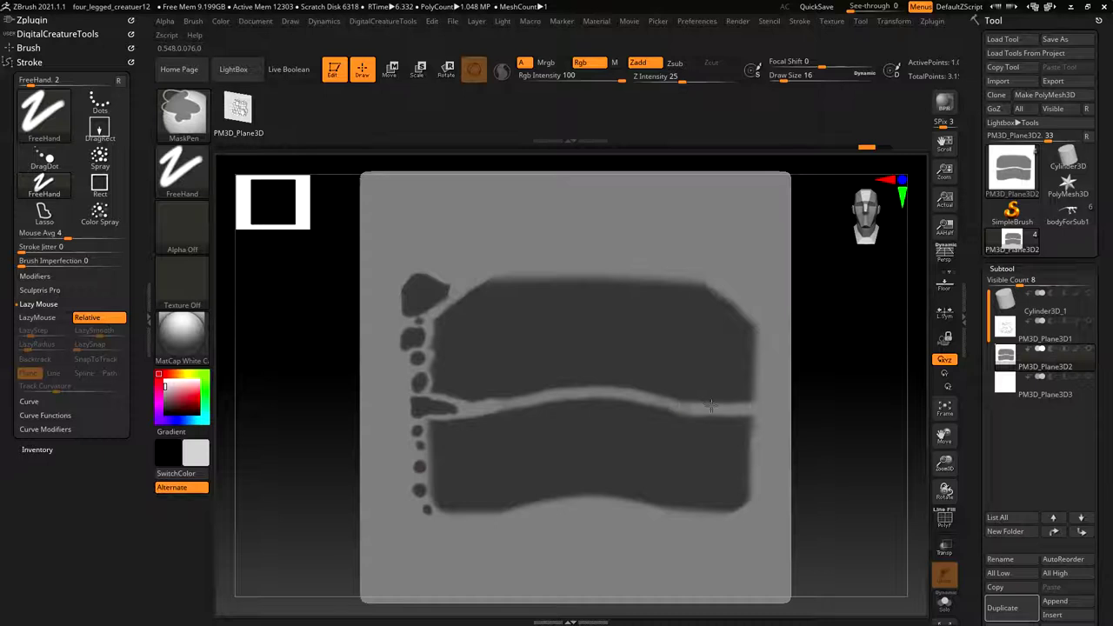
Step: Mask an elongated scale at the gap's right end, small scales up the upper block's right side and a large corner scale
mouse_move(713, 412)
ctrl+alt+mouse_down()
mouse_move(744, 412)
mouse_move(713, 409)
ctrl+alt+mouse_up()
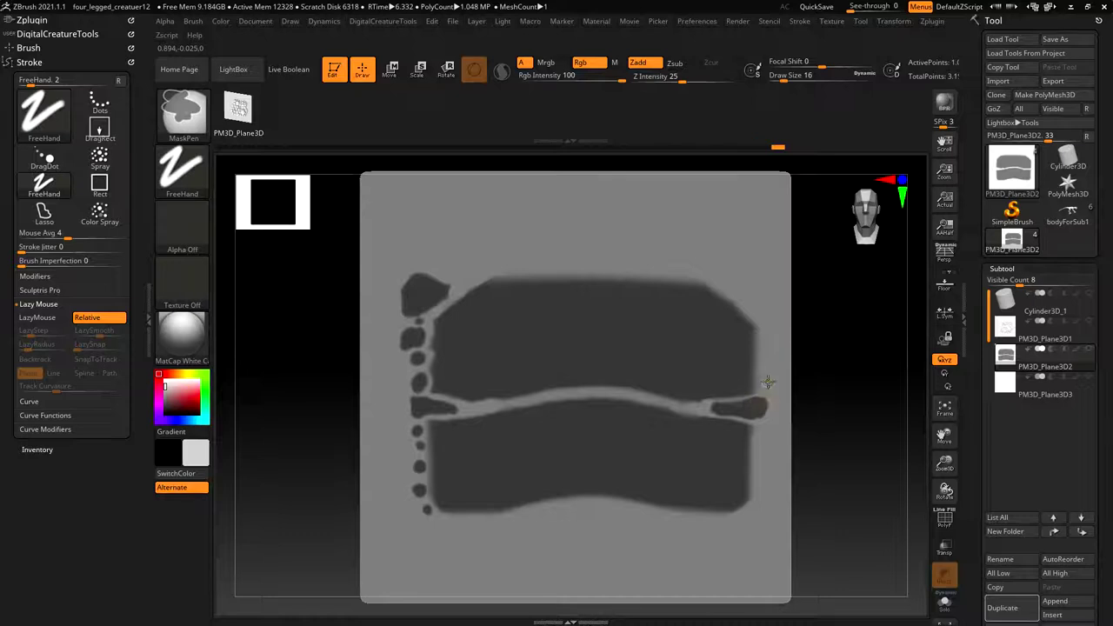
click(764, 383)
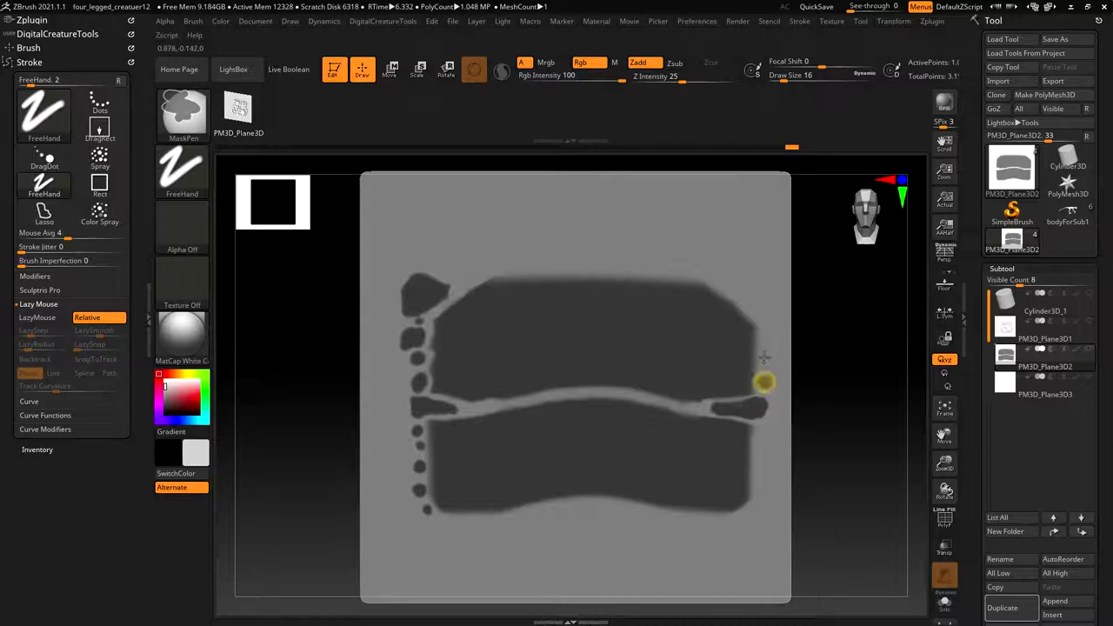
ctrl+click(752, 303)
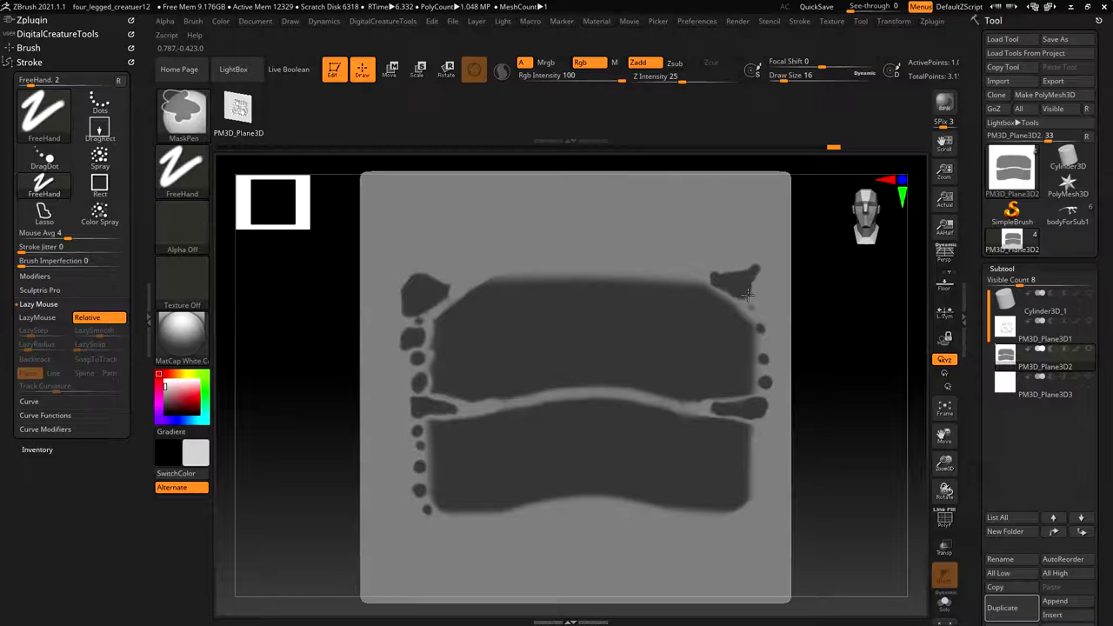
ctrl+click(758, 269)
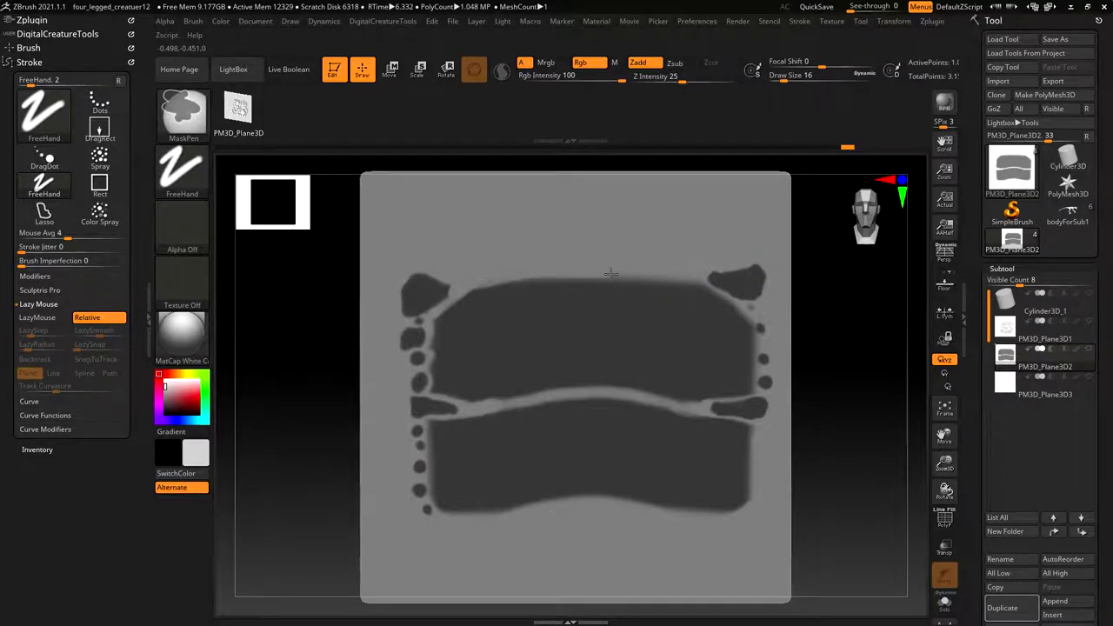
ctrl+click(724, 270)
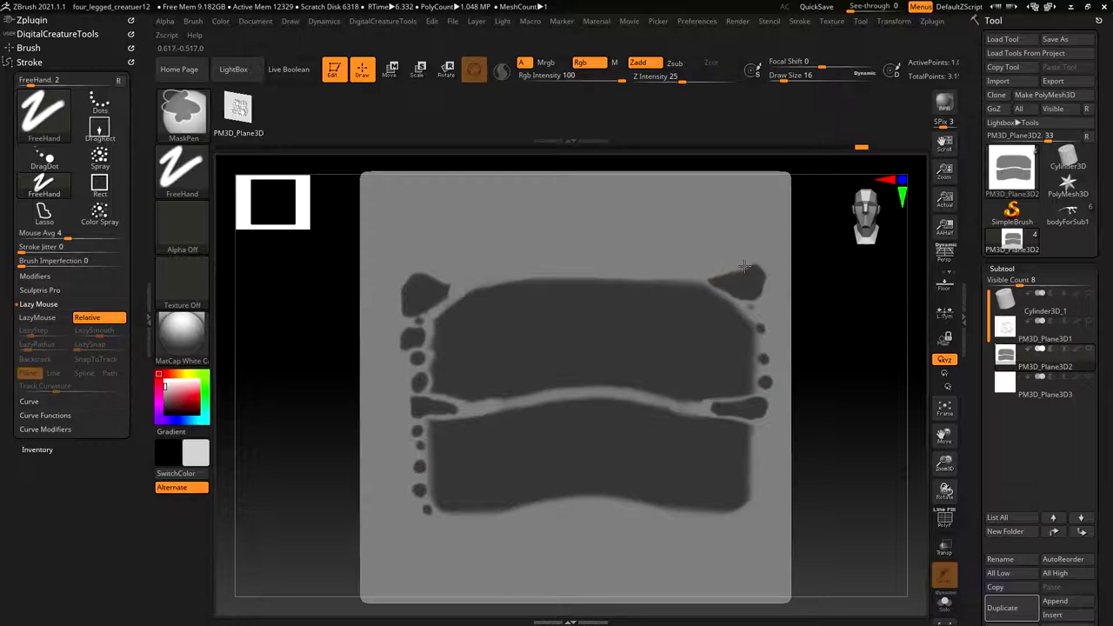
Step: Refine the upper block's right corner scale, mask a small scale at the lower block's bottom right corner and a thin strip along the arched gap
ctrl+click(753, 276)
ctrl+drag(733, 275, 759, 269)
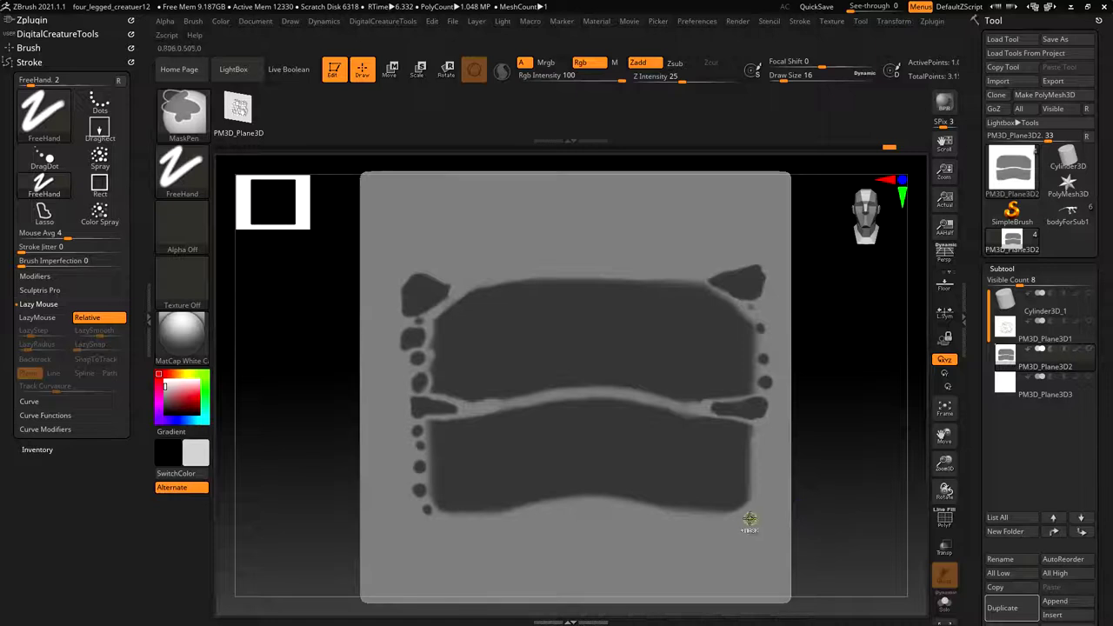
ctrl+drag(757, 506, 754, 508)
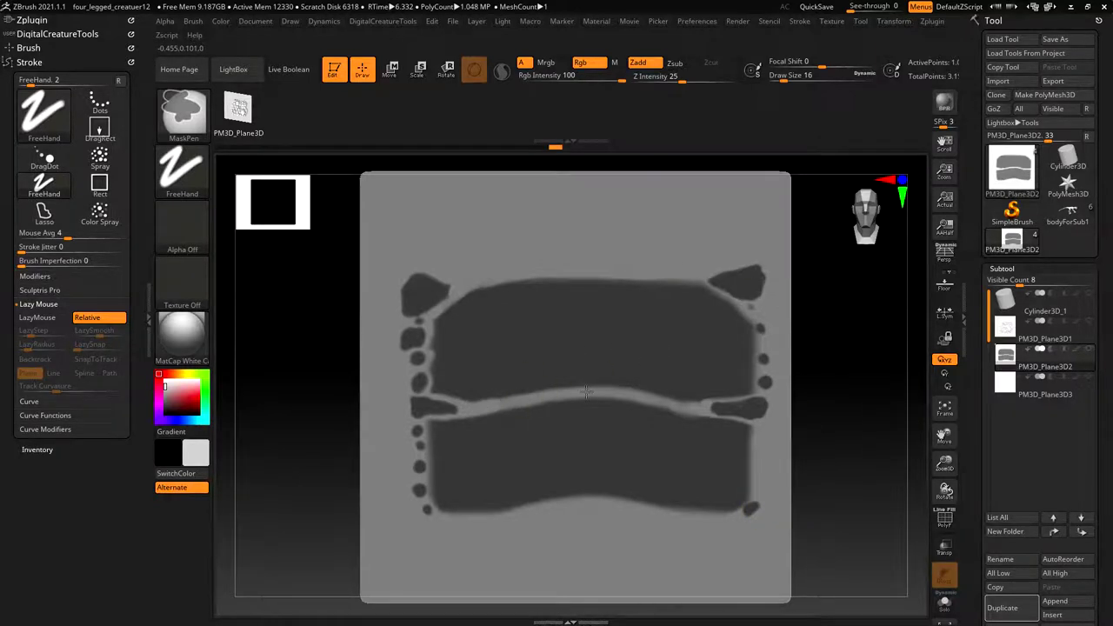
ctrl+drag(484, 411, 517, 407)
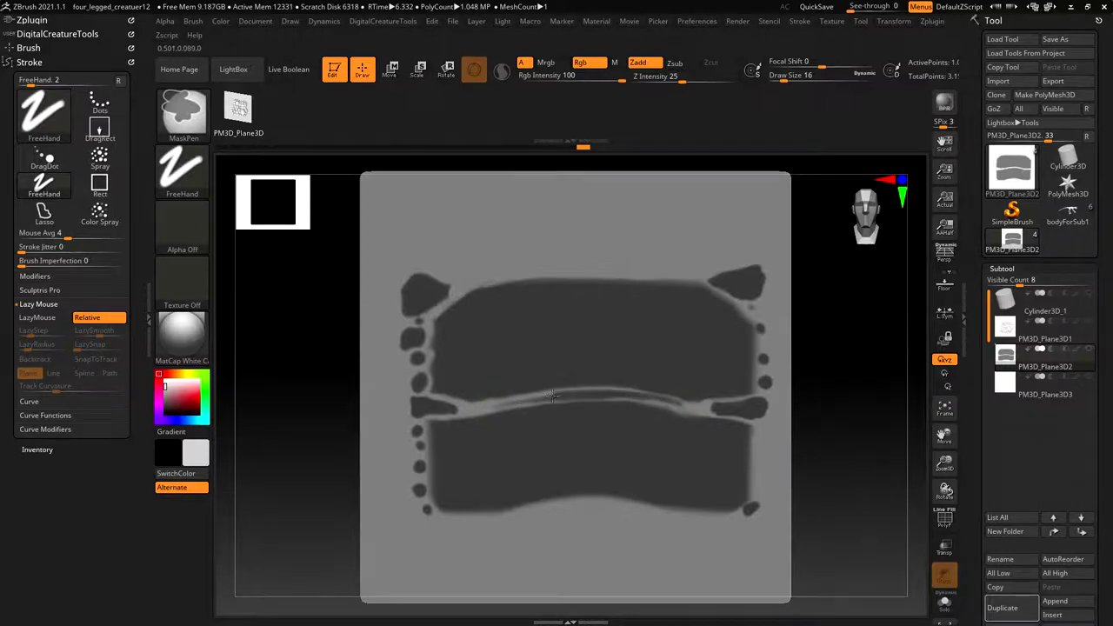
ctrl+drag(505, 407, 486, 411)
Step: Invert the mask and build up both large blocks and the right-hand scales with ClayBuildup at draw size 74
ctrl+click(851, 443)
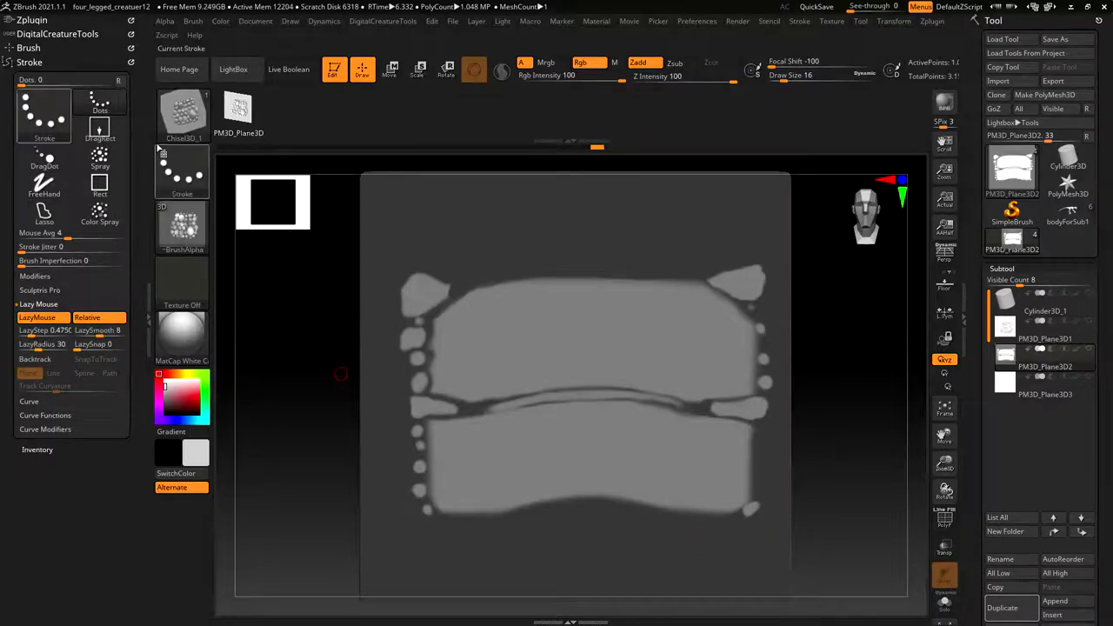
key(space)
key(space)
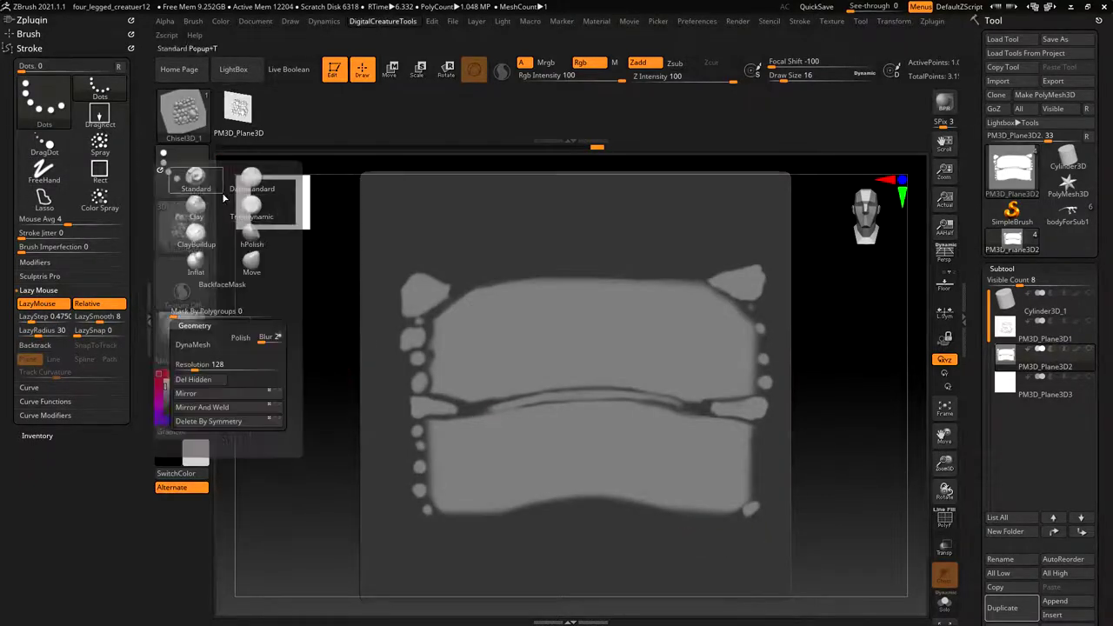
click(258, 213)
click(264, 230)
click(263, 231)
click(199, 235)
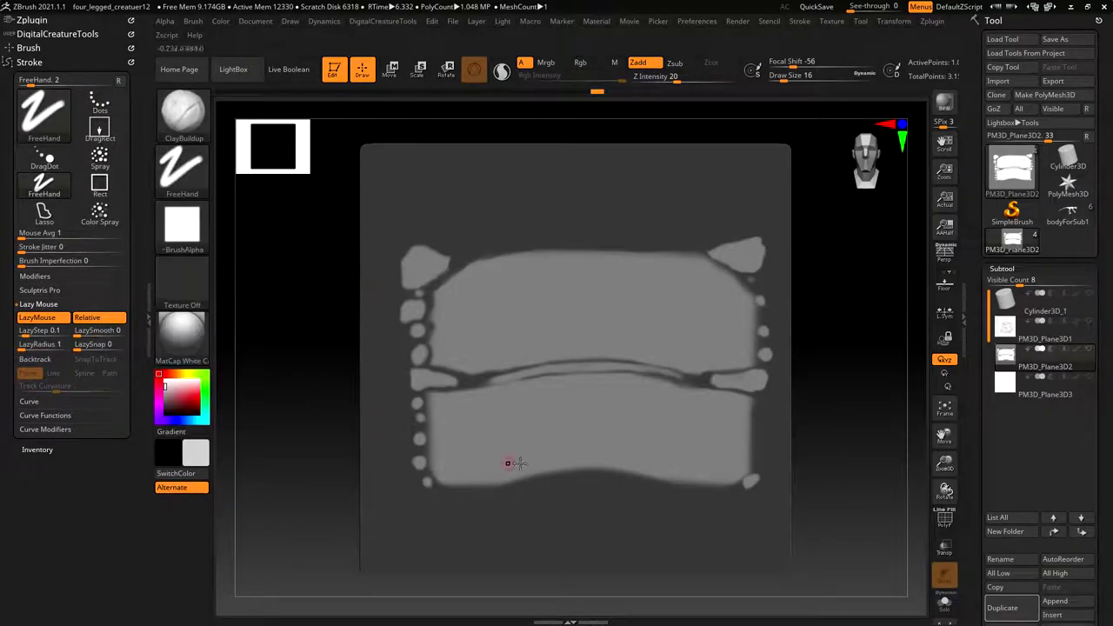
key(s)
drag(491, 445, 519, 443)
mouse_move(457, 417)
mouse_down()
mouse_move(455, 472)
mouse_move(504, 443)
mouse_move(747, 415)
mouse_up()
mouse_move(472, 290)
mouse_down()
mouse_move(459, 356)
mouse_move(581, 340)
mouse_move(733, 368)
mouse_move(743, 332)
mouse_up()
key(s)
drag(740, 372, 719, 372)
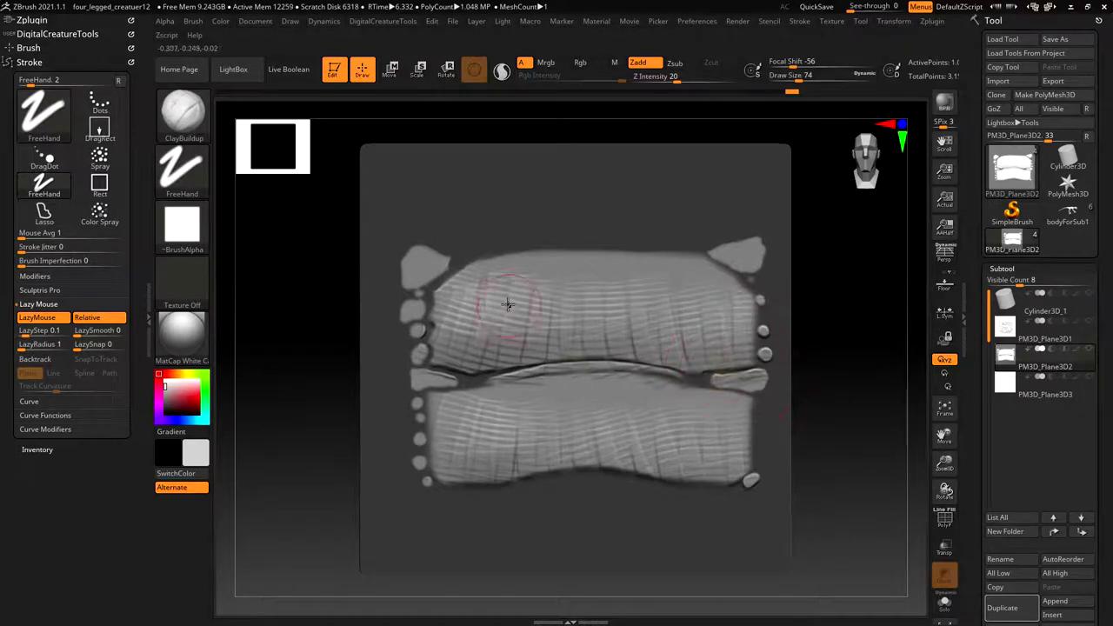
mouse_move(522, 388)
mouse_down()
mouse_move(611, 383)
mouse_move(574, 380)
mouse_up()
Step: Raise both blocks and the surrounding small scales further with vertical ClayBuildup strokes at draw size 207
key(s)
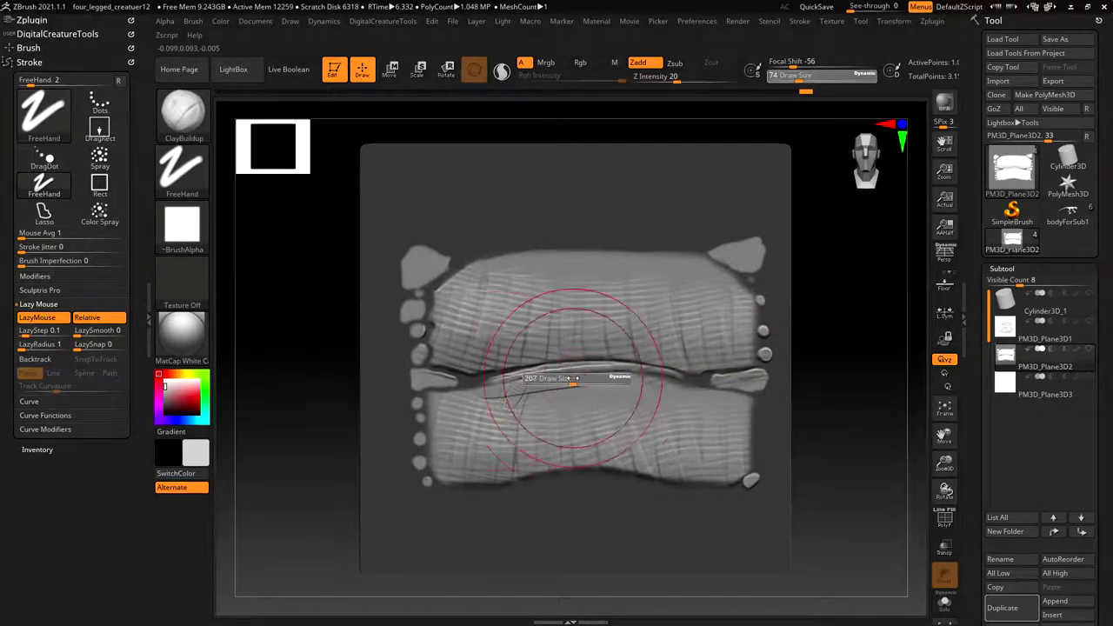
drag(438, 282, 435, 497)
drag(513, 291, 512, 425)
drag(561, 301, 563, 473)
drag(612, 300, 628, 465)
drag(657, 300, 688, 469)
drag(695, 291, 724, 474)
drag(737, 248, 750, 484)
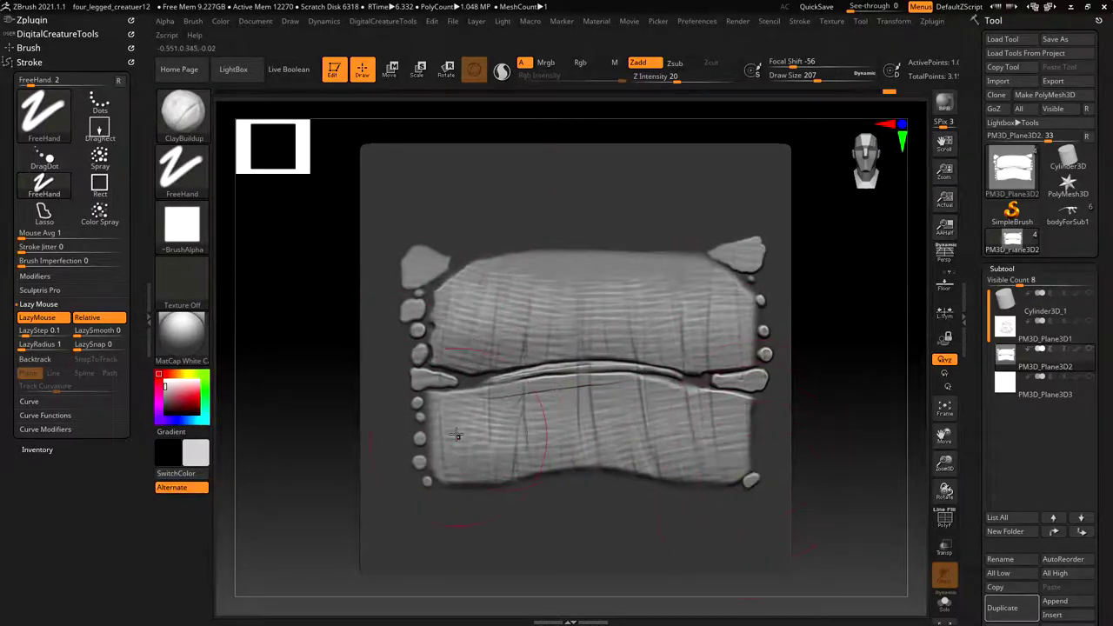
Step: Switch ClayBuildup to Alpha 48 and thicken the edges and surfaces of both blocks at draw size 59
click(182, 225)
click(253, 389)
key(s)
mouse_move(498, 449)
mouse_down()
mouse_move(484, 451)
mouse_move(650, 459)
mouse_move(698, 438)
mouse_move(713, 479)
mouse_move(730, 460)
mouse_up()
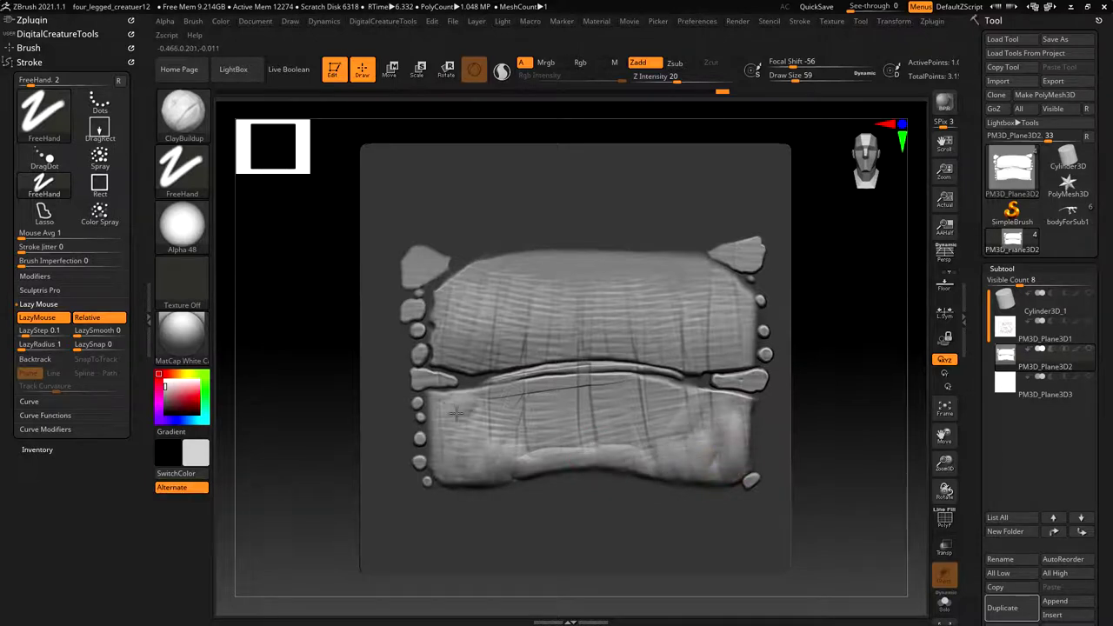
drag(448, 400, 485, 453)
drag(557, 390, 698, 392)
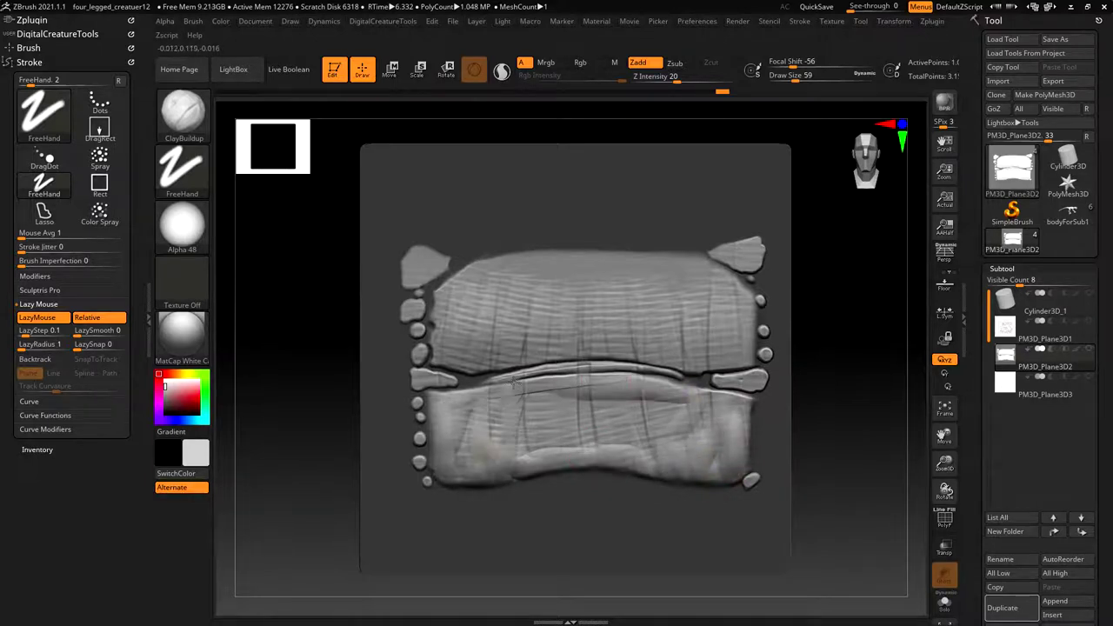
mouse_move(444, 304)
shift+mouse_down()
mouse_move(457, 361)
mouse_move(557, 347)
mouse_move(683, 357)
mouse_move(739, 352)
mouse_move(744, 296)
mouse_move(600, 261)
mouse_move(536, 274)
mouse_move(488, 261)
mouse_move(492, 300)
mouse_move(526, 329)
mouse_move(713, 335)
mouse_move(663, 399)
mouse_move(631, 410)
mouse_move(468, 458)
mouse_move(461, 424)
shift+mouse_up()
Step: Flatten the clay strokes on both blocks with TrimDynamic at draw size 104 and smooth the surfaces
key(space)
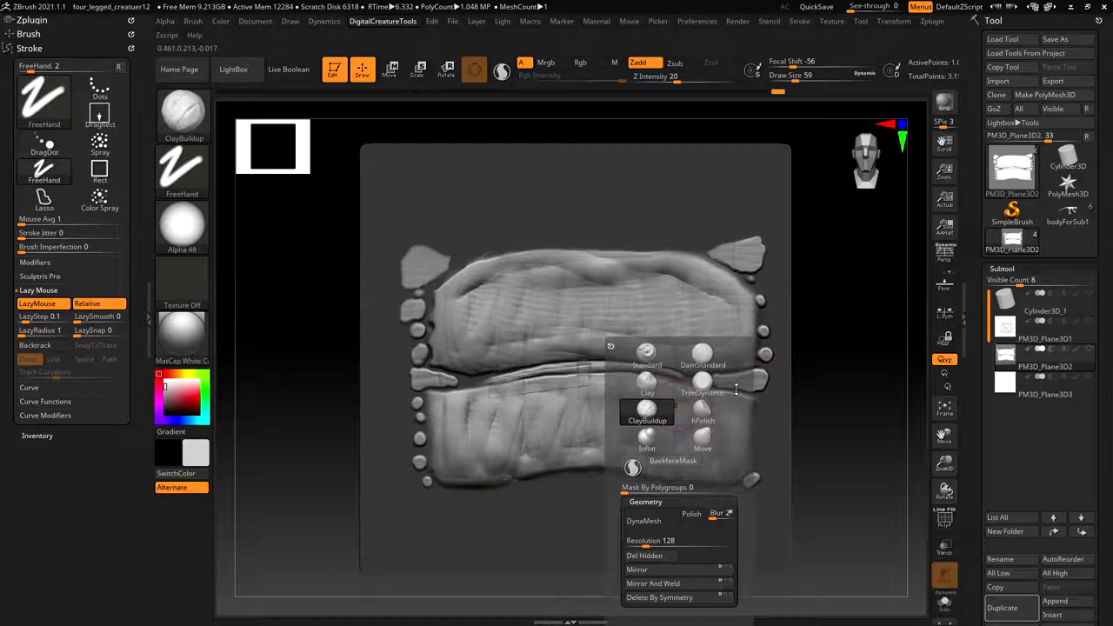
click(705, 383)
key(s)
mouse_move(519, 446)
mouse_down()
mouse_move(489, 442)
mouse_move(529, 445)
mouse_move(510, 456)
mouse_up()
mouse_move(705, 469)
mouse_down()
mouse_move(728, 427)
mouse_move(683, 399)
mouse_up()
drag(584, 408, 588, 389)
drag(643, 287, 592, 313)
shift+drag(757, 298, 753, 383)
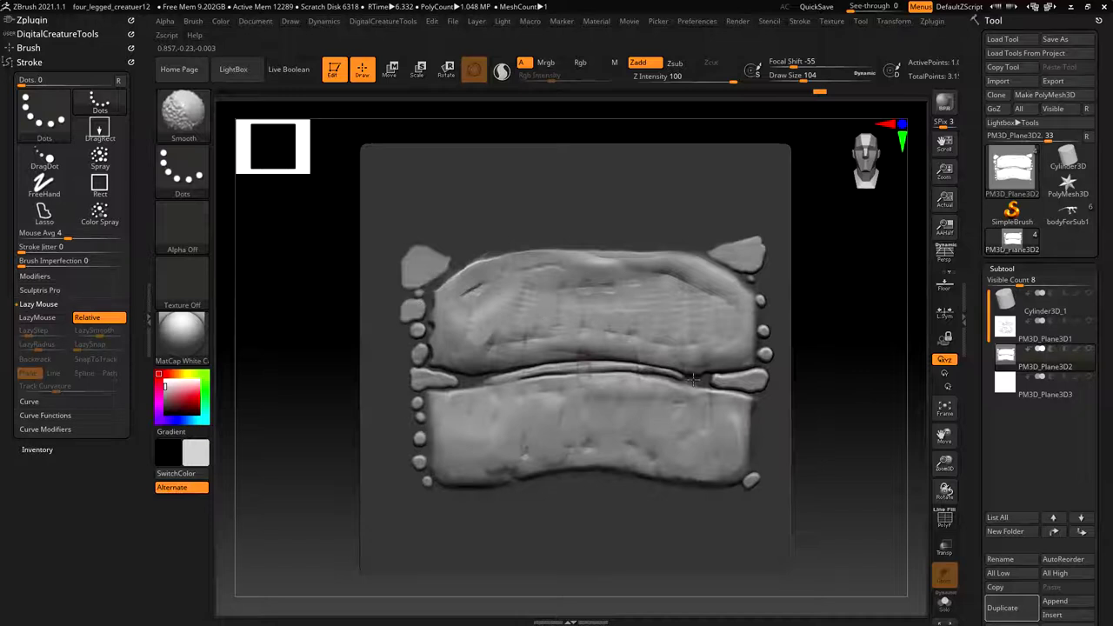
mouse_move(661, 445)
shift+mouse_down()
mouse_move(628, 403)
mouse_move(654, 402)
shift+mouse_up()
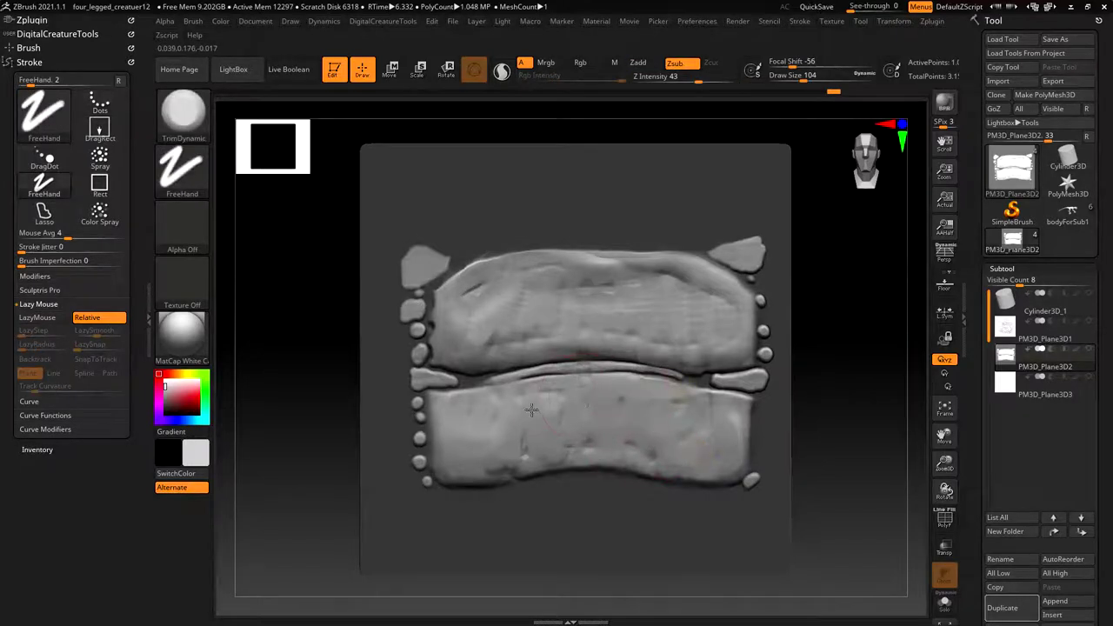
key(shift)
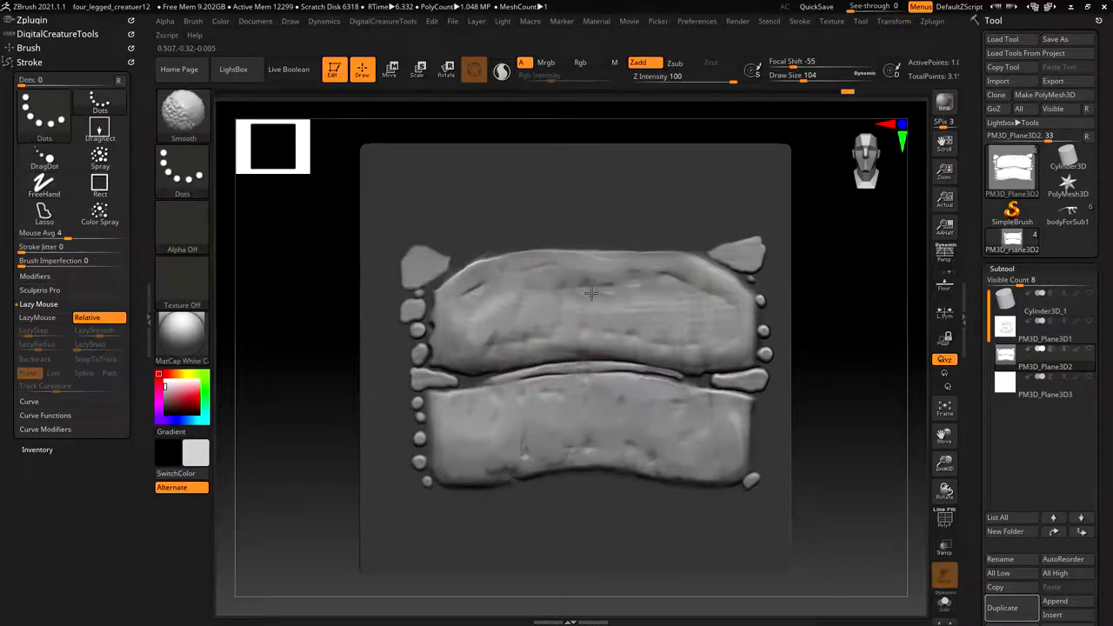
Step: Carve the lower edges of both blocks and the lower block's right edge with DamStandard at draw size 116
key(space)
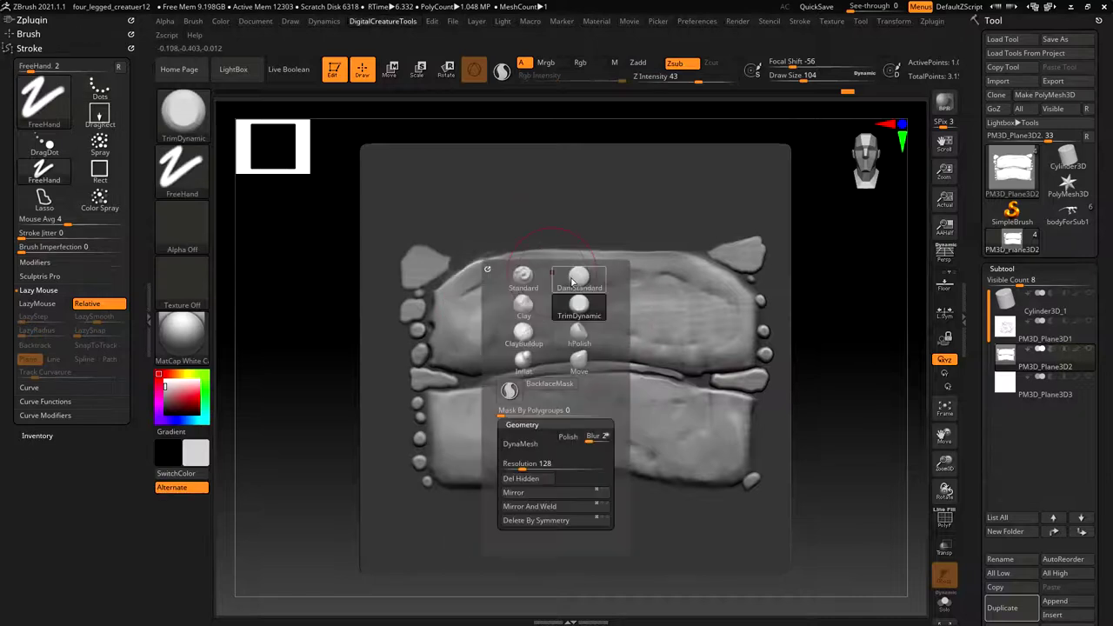
click(578, 278)
key(s)
mouse_move(538, 327)
mouse_down()
mouse_move(474, 358)
mouse_move(758, 351)
mouse_up()
key(s)
drag(445, 457, 742, 461)
drag(748, 399, 736, 477)
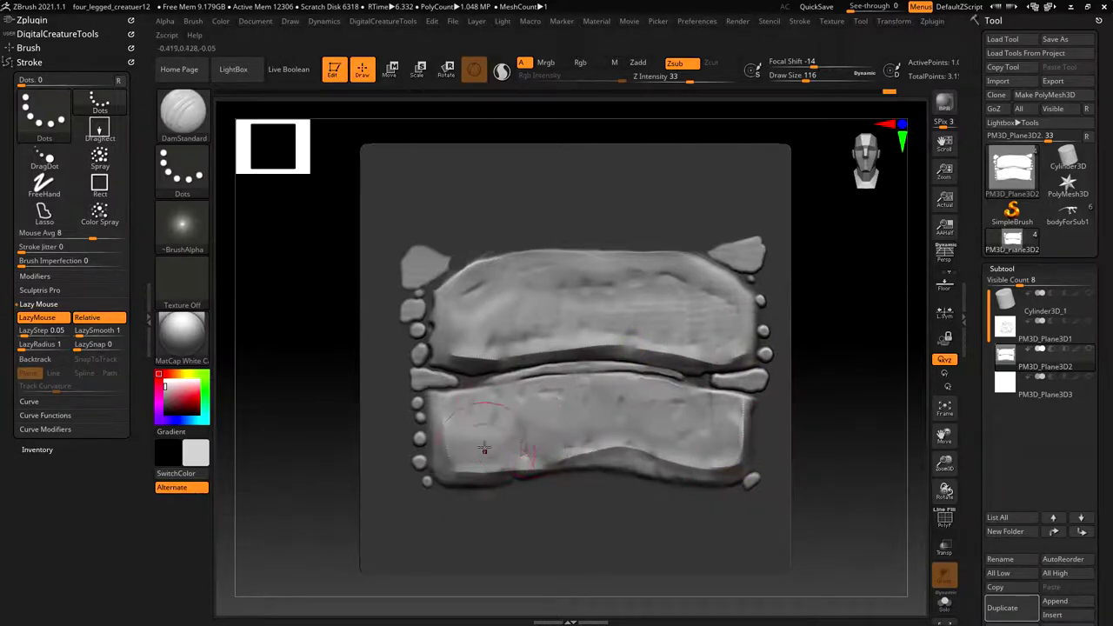
Step: Carve vertical creases across the lower and upper blocks with DamStandard at draw size 46
key(s)
drag(530, 427, 521, 432)
drag(572, 380, 581, 461)
drag(609, 385, 619, 468)
mouse_move(644, 388)
mouse_down()
mouse_move(659, 470)
mouse_move(717, 475)
mouse_up()
drag(489, 263, 463, 352)
mouse_move(503, 265)
mouse_down()
mouse_move(493, 366)
mouse_move(520, 351)
mouse_up()
drag(545, 280, 551, 359)
drag(591, 276, 601, 340)
drag(680, 273, 669, 353)
key(shift)
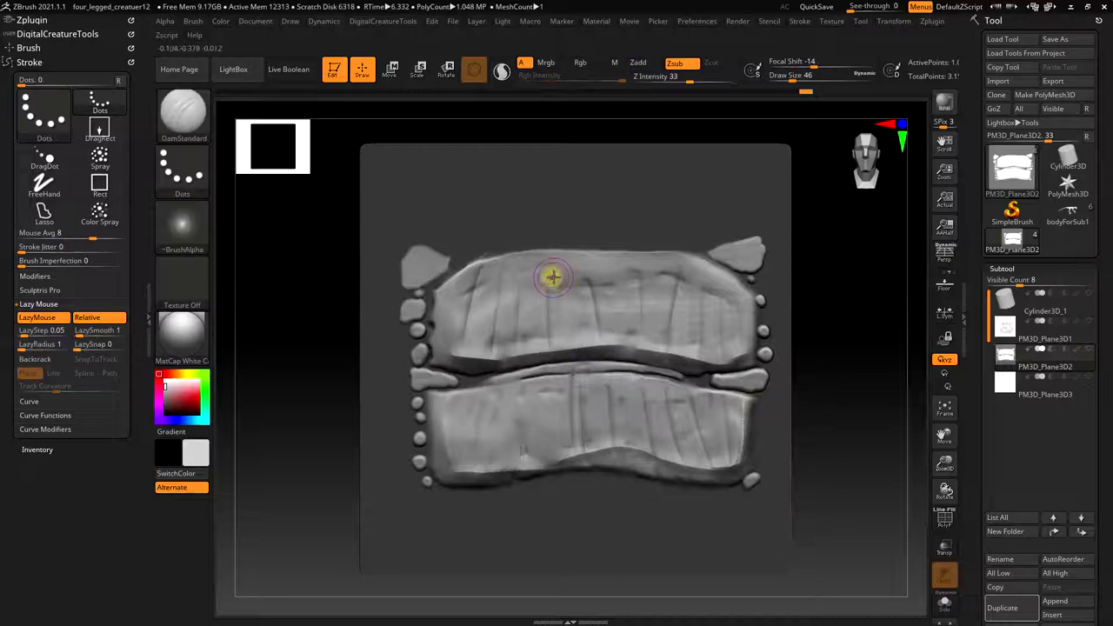
Step: Clear the mask and add the sculpted plane to the Chisel3D_1 brush as another VDM shape
ctrl+drag(847, 435, 848, 457)
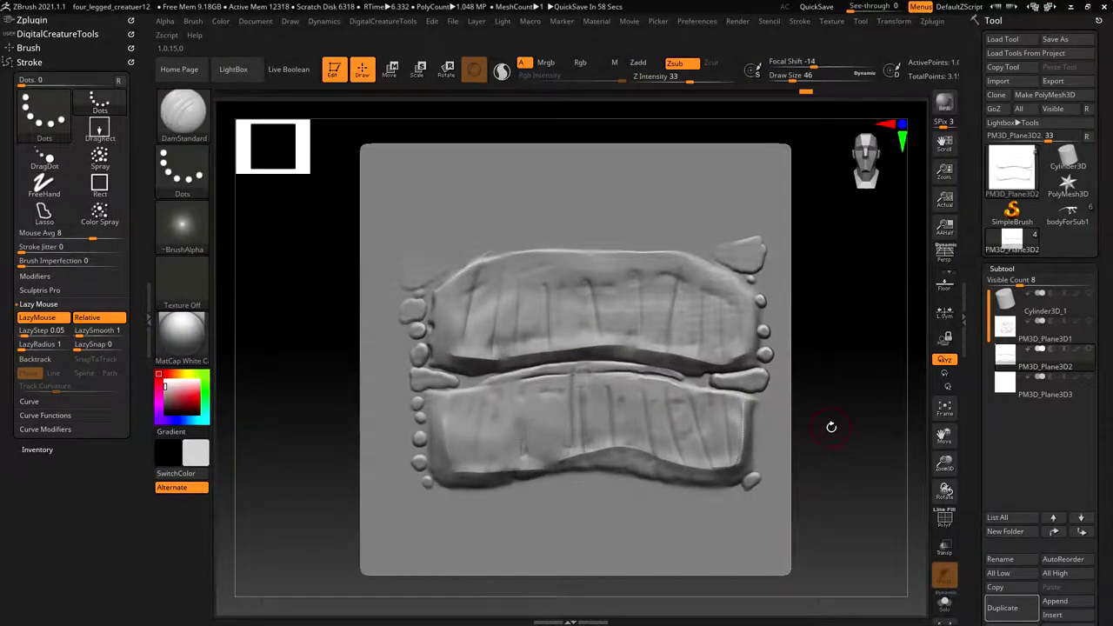
click(183, 110)
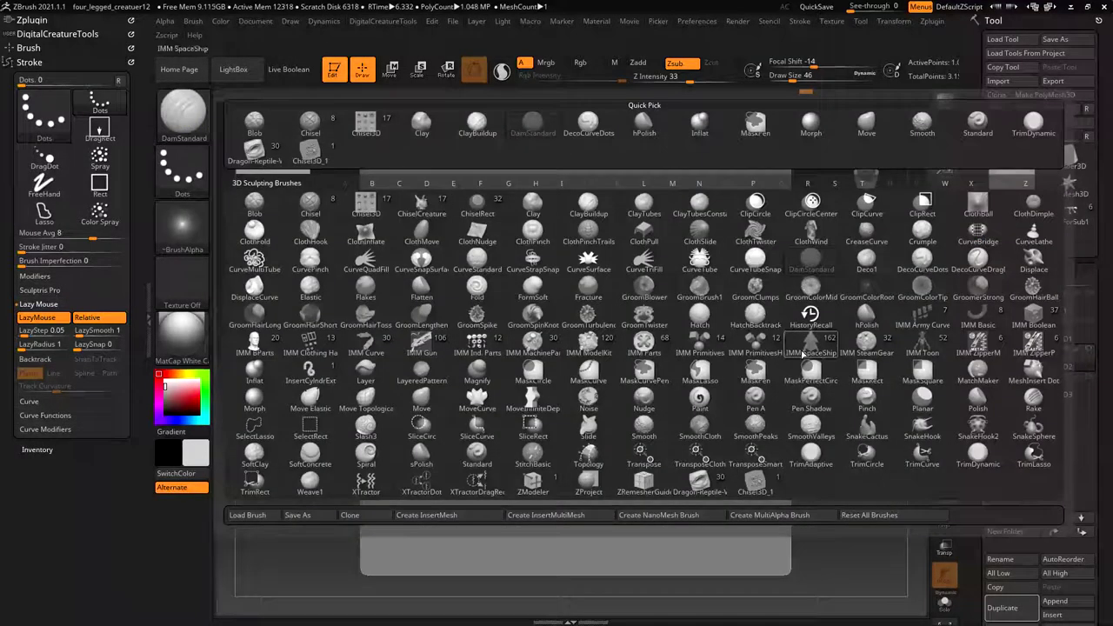
click(757, 477)
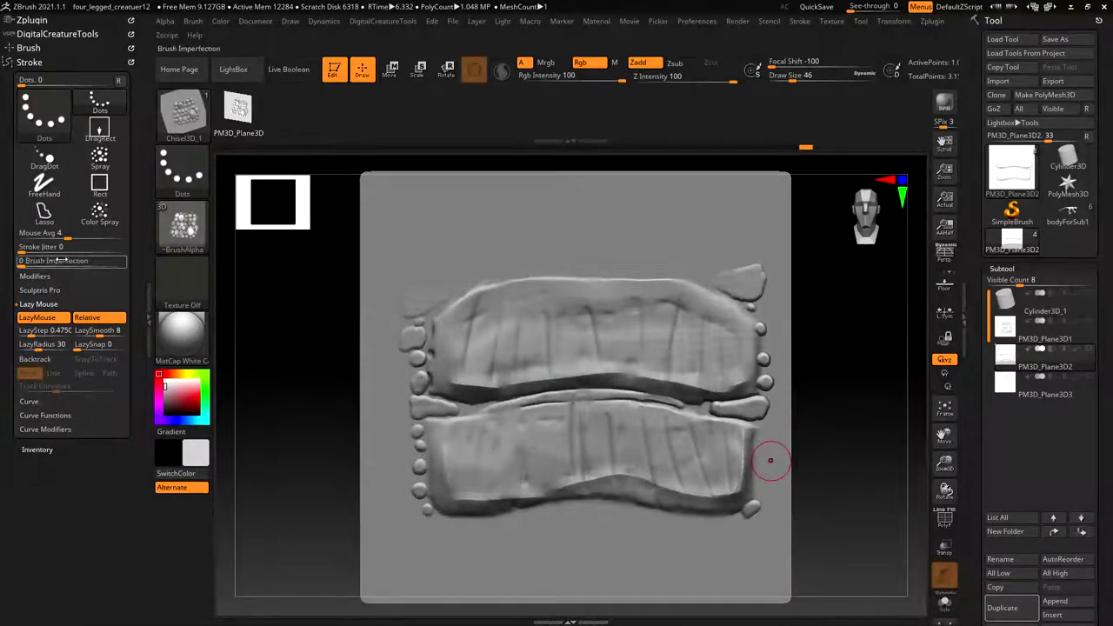
click(65, 49)
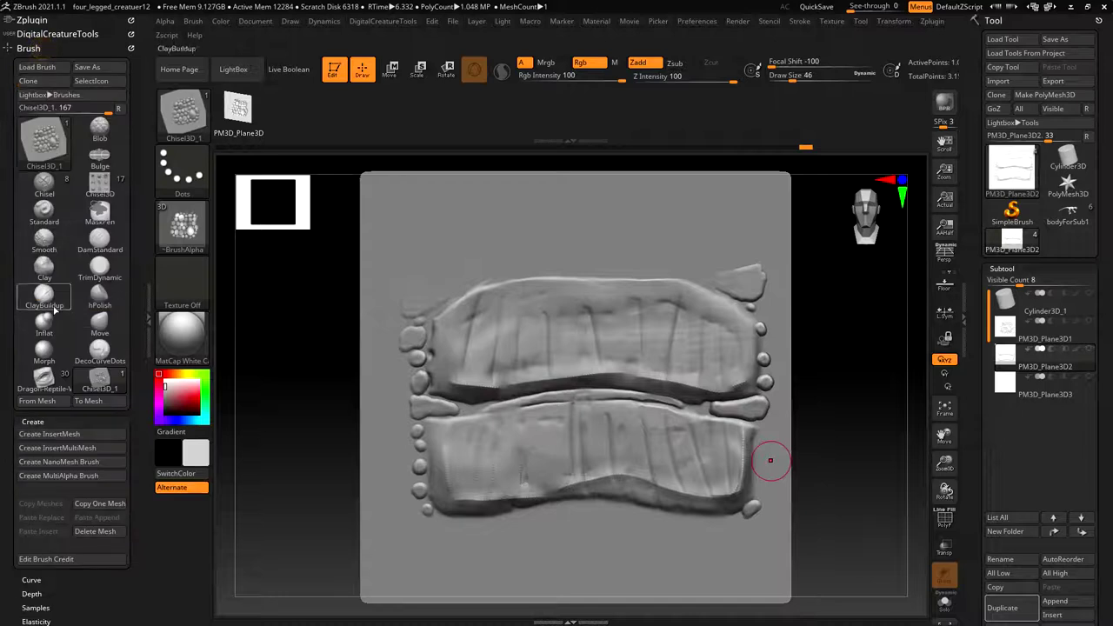
click(41, 402)
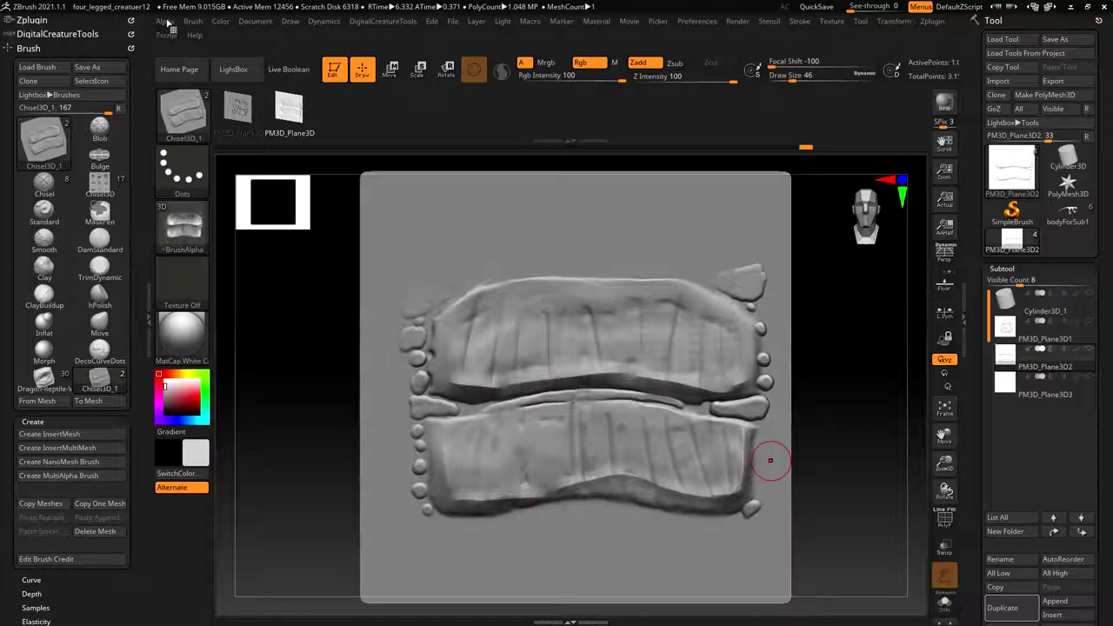
Step: Save the brush preset as Alien_VDM in the alien folder inside chimera
click(98, 74)
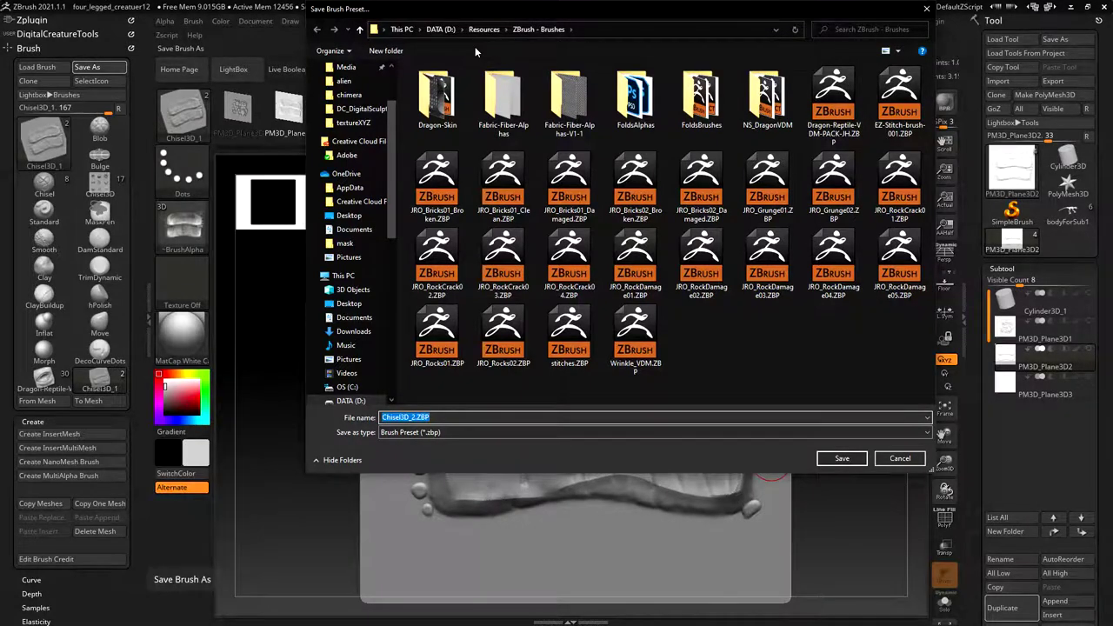
click(349, 95)
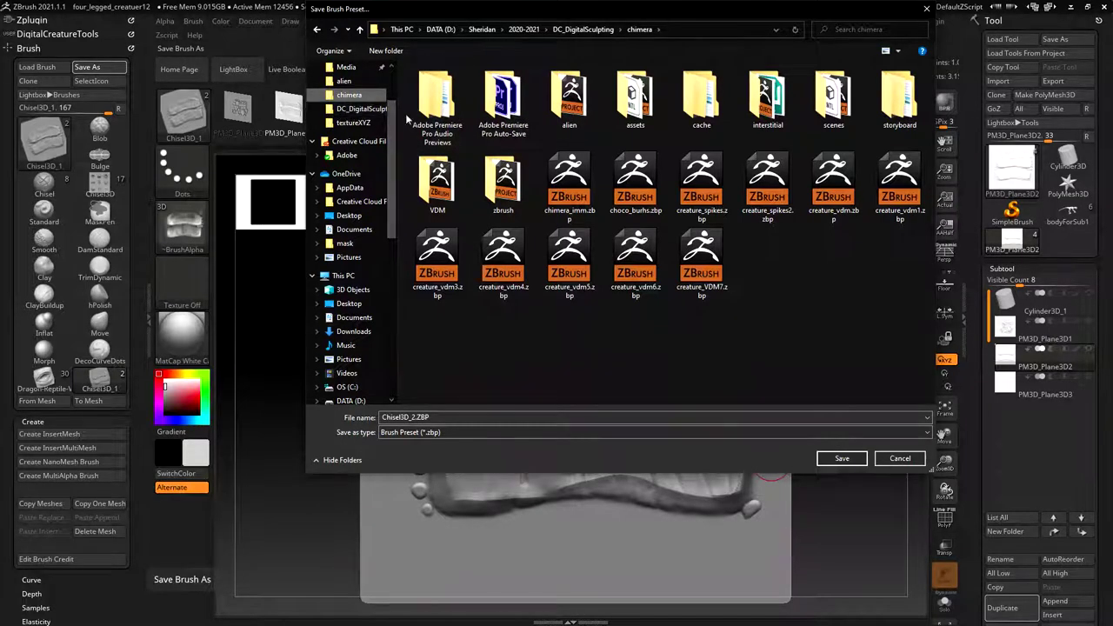
double_click(559, 102)
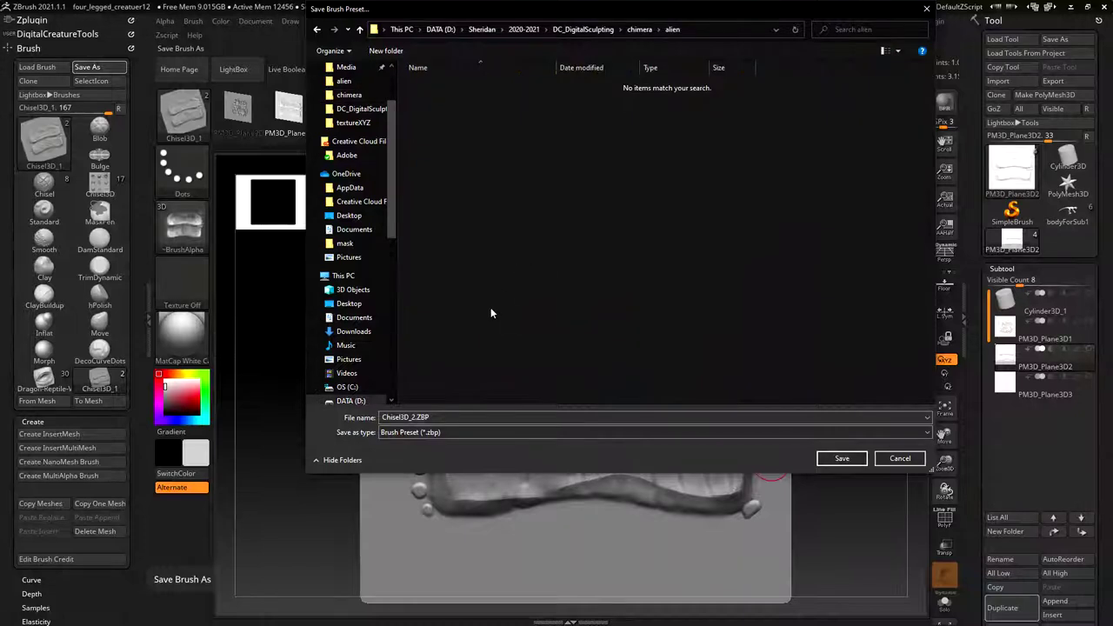
click(415, 417)
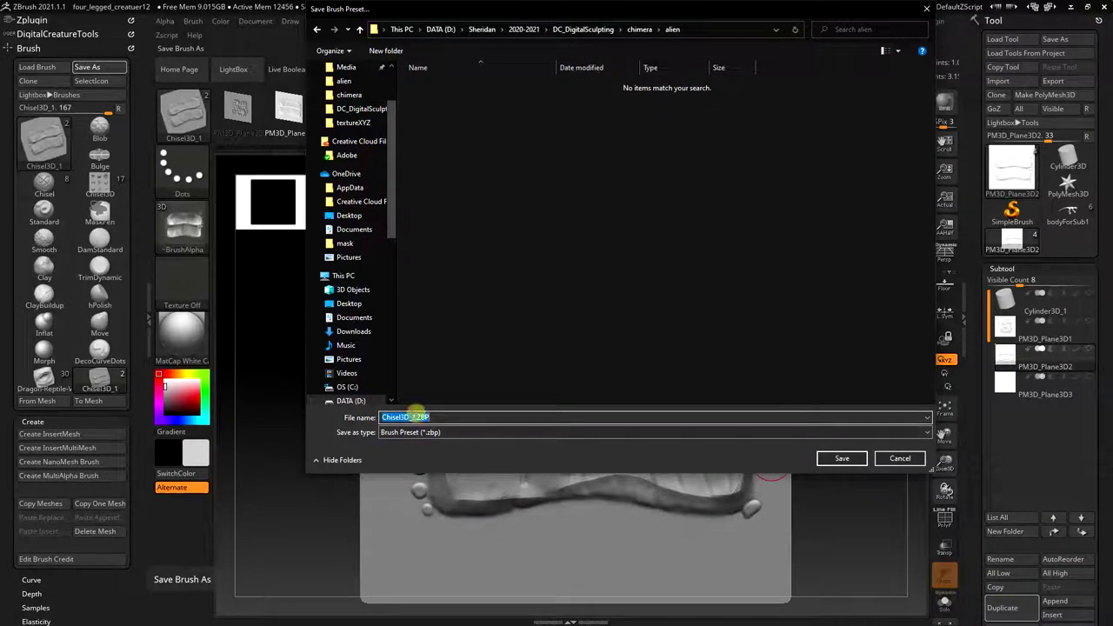
key(Delete)
key(Delete)
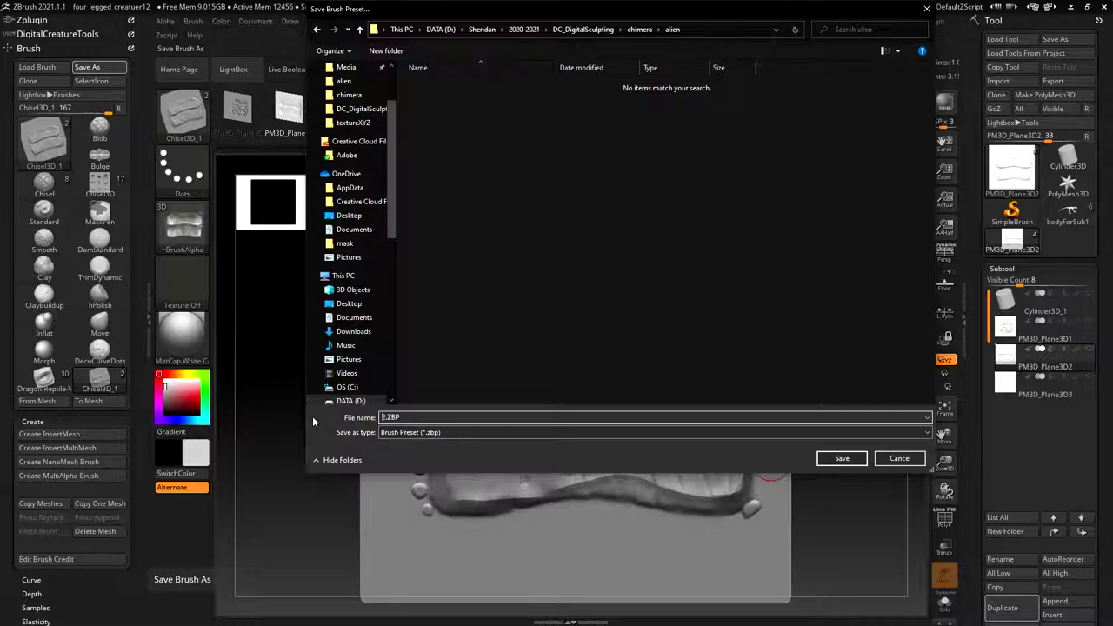
text(Alien_VDM)
key(Return)
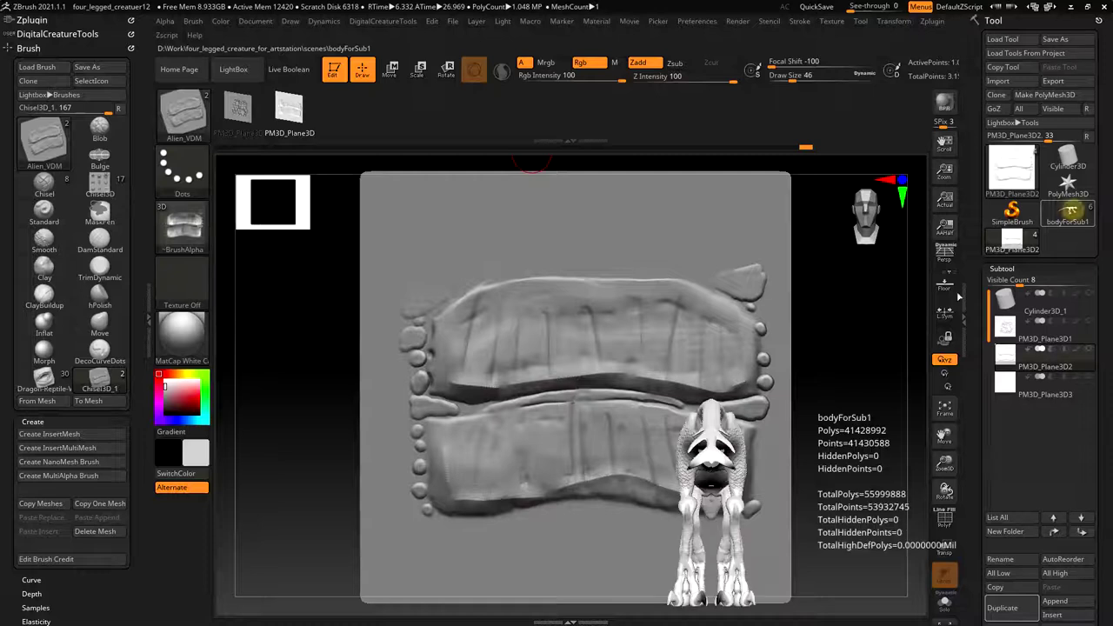
Step: Switch to the bodyForSub1 creature and erase the scale bands along the front of the legs with the Morph brush
click(1078, 212)
drag(792, 415, 704, 422)
mouse_move(703, 422)
alt+right_down()
mouse_move(652, 187)
mouse_move(708, 248)
mouse_move(803, 156)
alt+right_up()
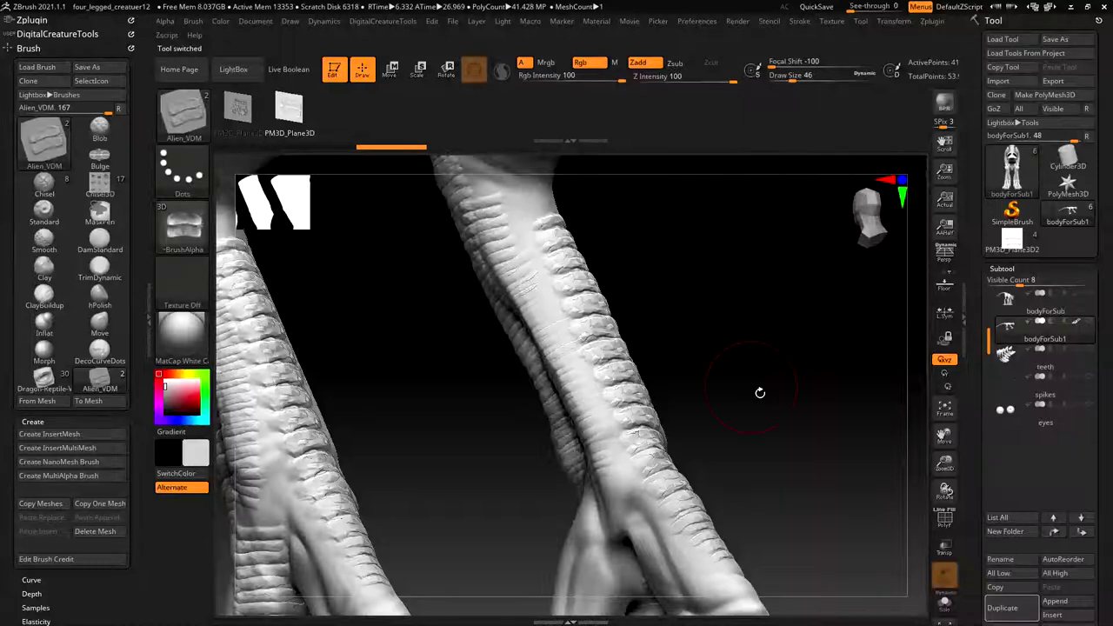
drag(701, 351, 625, 337)
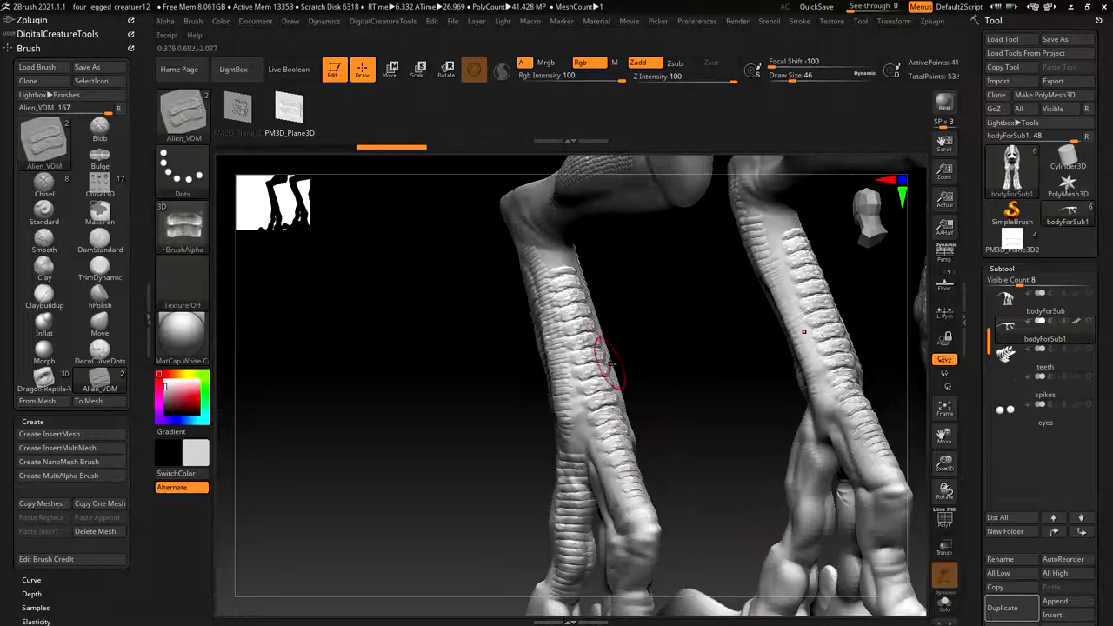
key(m)
key(b)
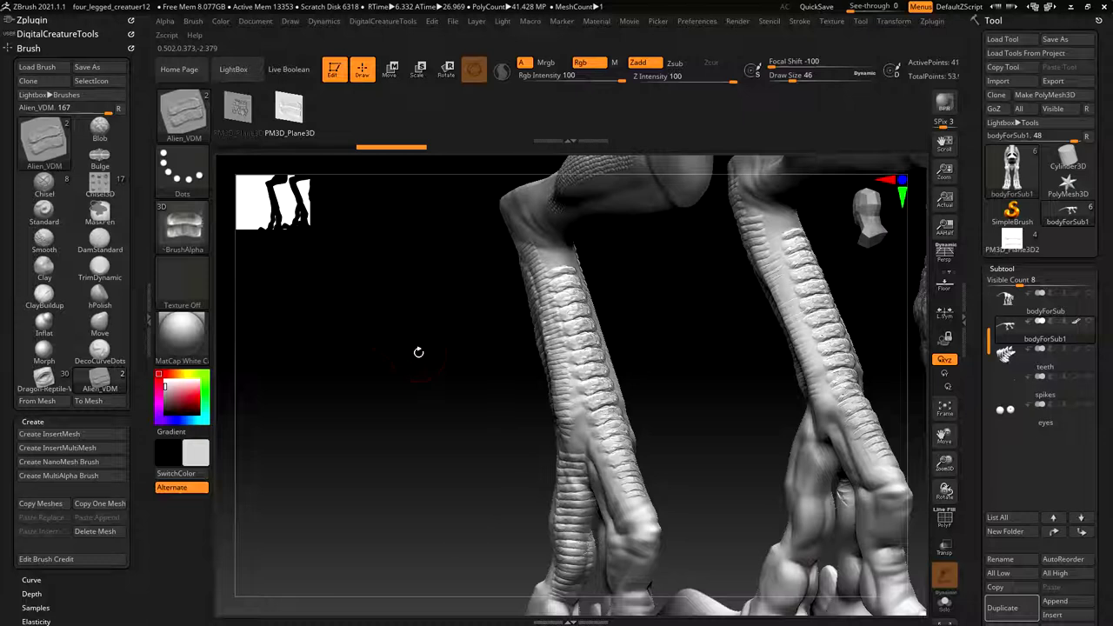
key(b)
key(m)
key(o)
mouse_move(561, 322)
mouse_down()
mouse_move(566, 261)
mouse_move(613, 435)
mouse_move(566, 265)
mouse_move(588, 324)
mouse_move(583, 270)
mouse_move(566, 300)
mouse_move(578, 418)
mouse_move(638, 533)
mouse_up()
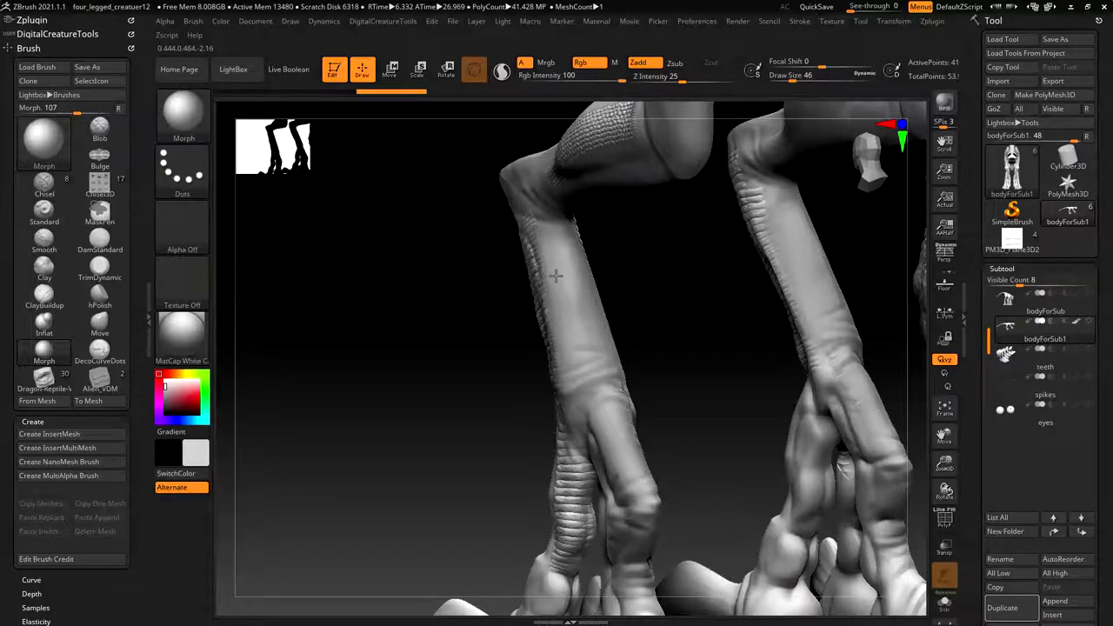
drag(556, 276, 548, 308)
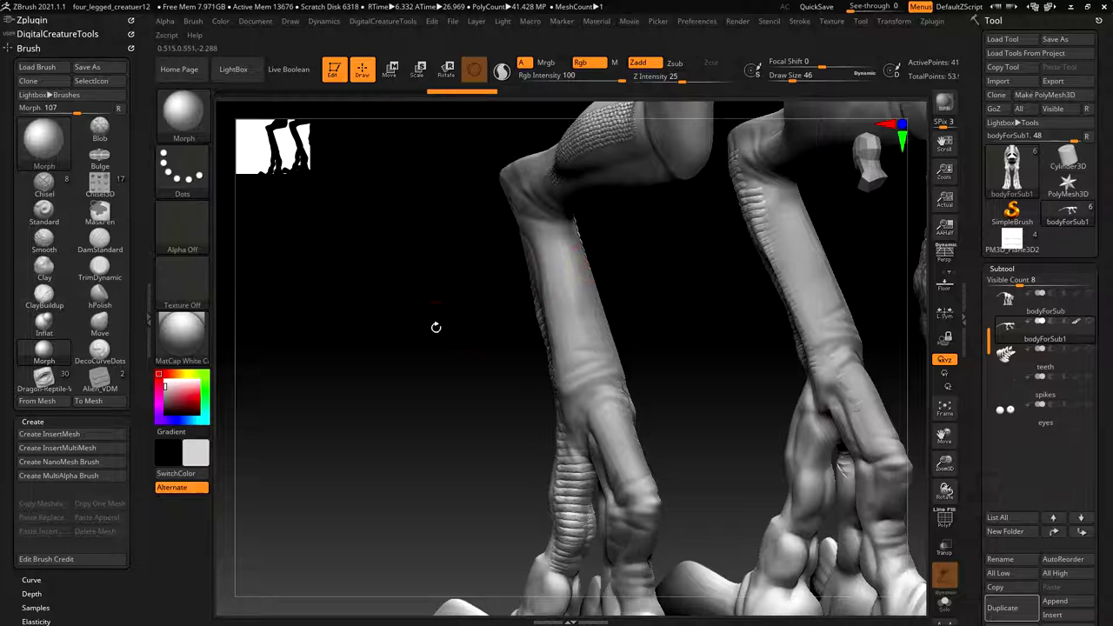
Step: Switch to the Alien_VDM brush at draw size 71 and try a scale strip down the front of the hind lower leg
click(97, 380)
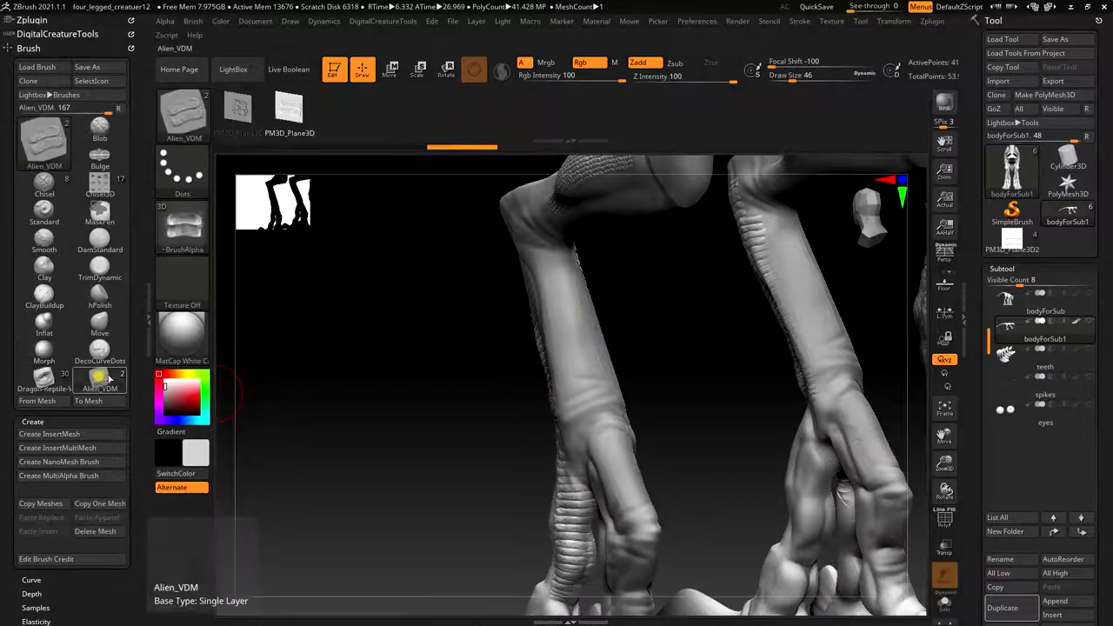
drag(638, 329, 623, 332)
key(s)
mouse_move(572, 281)
mouse_down()
mouse_move(578, 374)
mouse_move(622, 539)
mouse_up()
drag(651, 487, 675, 427)
ctrl+right_drag(675, 427, 716, 257)
ctrl+right_drag(715, 256, 676, 267)
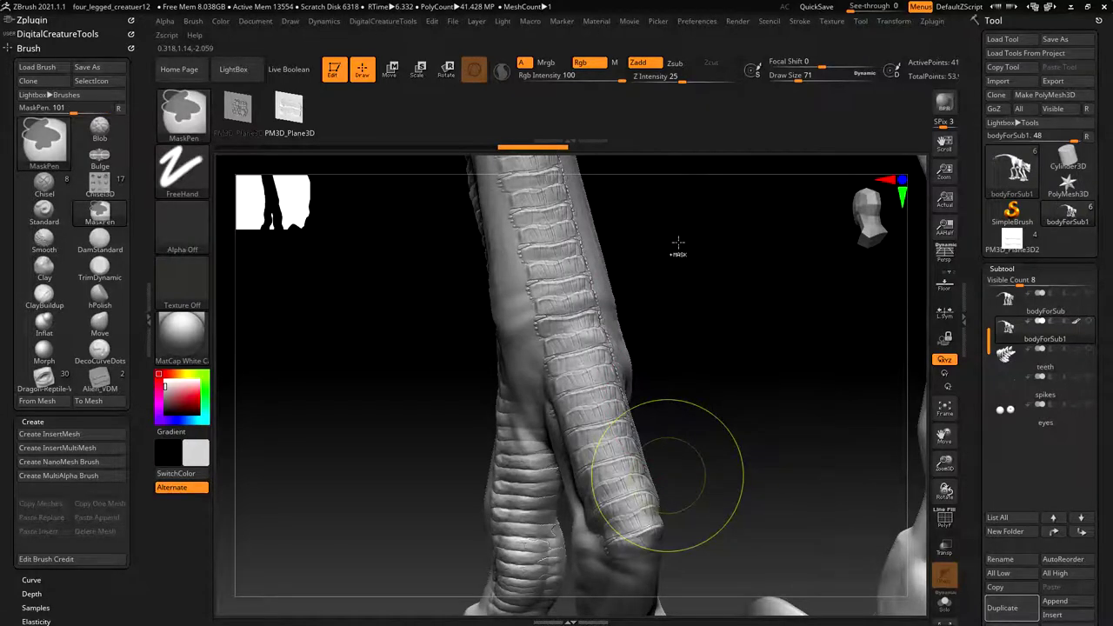
key(ctrl+z)
Step: Try an Alien_VDM scale strip running upward along the front of the hind lower leg
ctrl+right_drag(678, 243, 766, 265)
mouse_move(716, 366)
right_down()
mouse_move(614, 343)
mouse_move(646, 368)
mouse_move(609, 552)
right_up()
right_drag(555, 374, 505, 141)
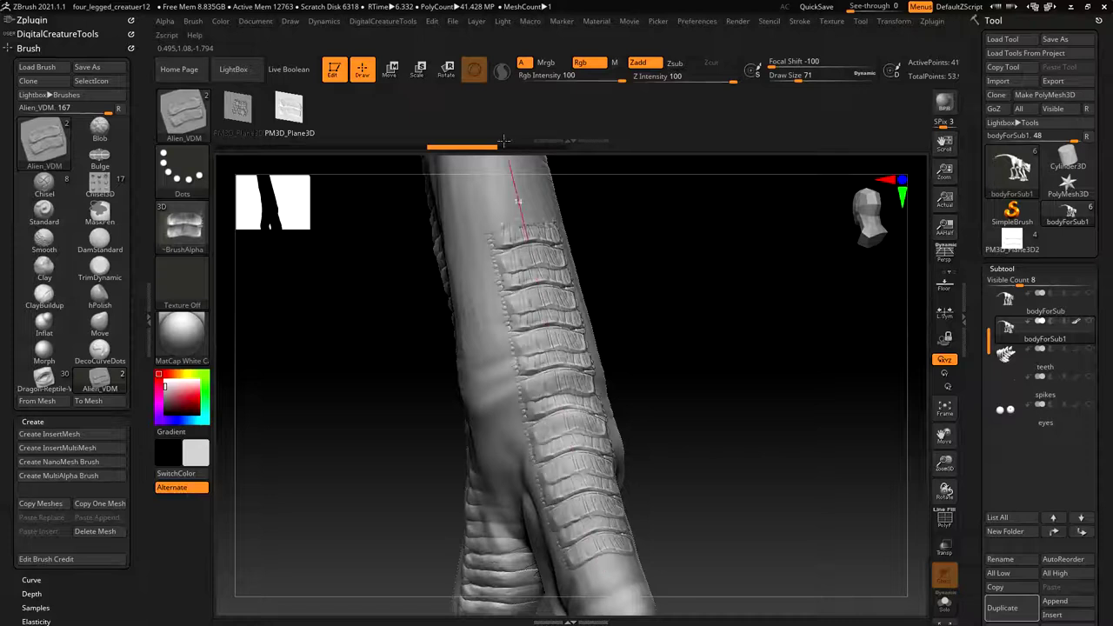
mouse_move(716, 348)
right_down()
mouse_move(732, 363)
mouse_move(676, 336)
mouse_move(656, 395)
right_up()
key(ctrl)
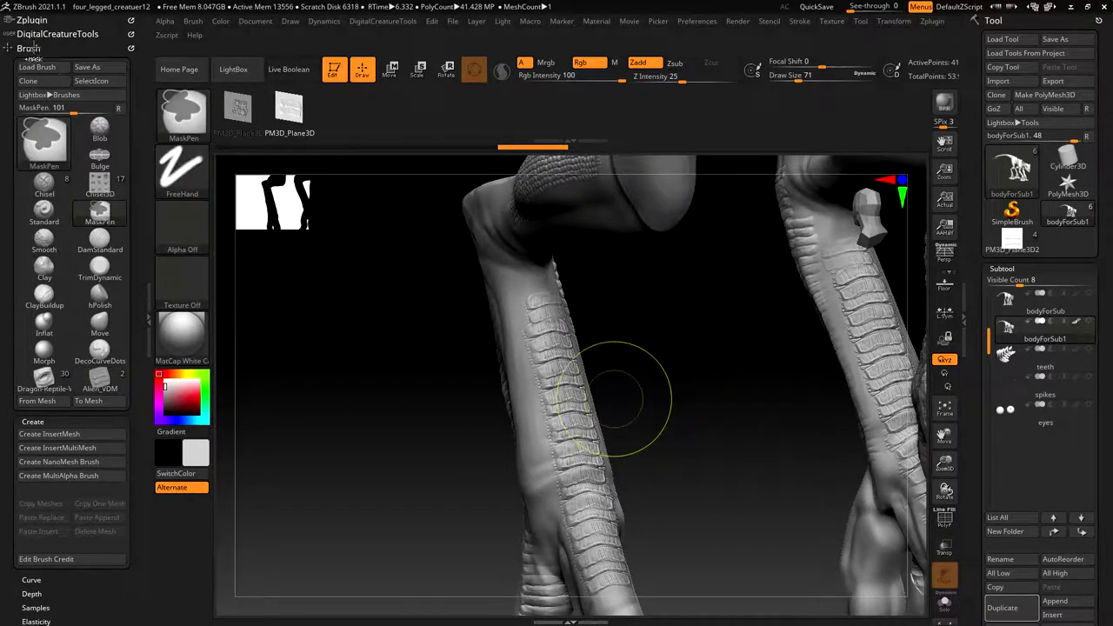
Step: Try wider spacing on the leg's scale strip with LazyStep at 0.79552
click(29, 48)
click(33, 63)
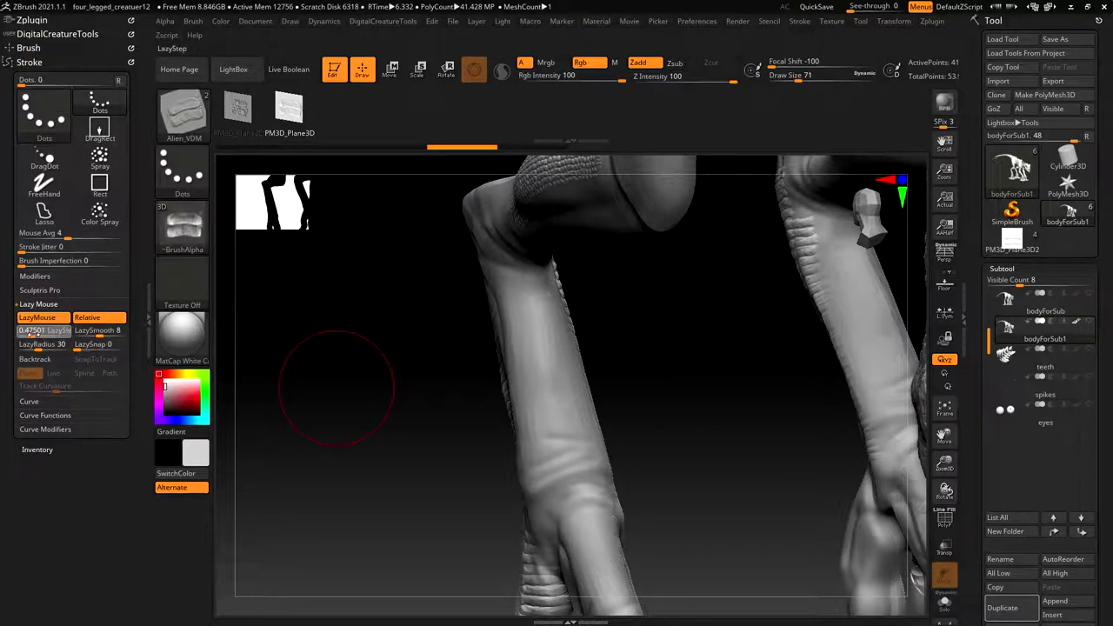
drag(34, 334, 32, 335)
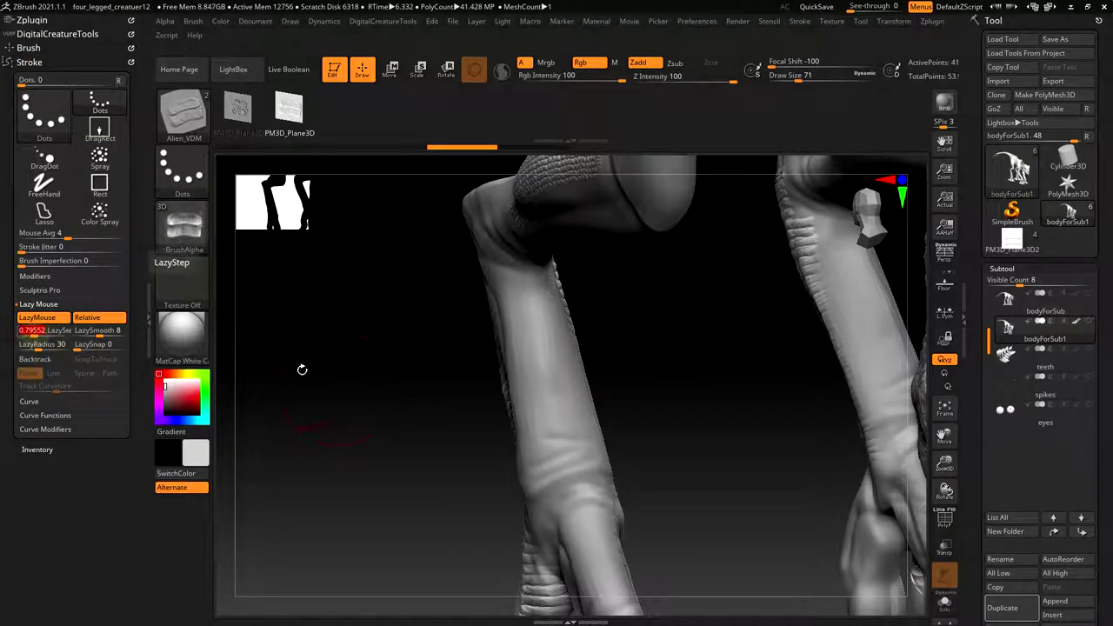
drag(527, 289, 605, 613)
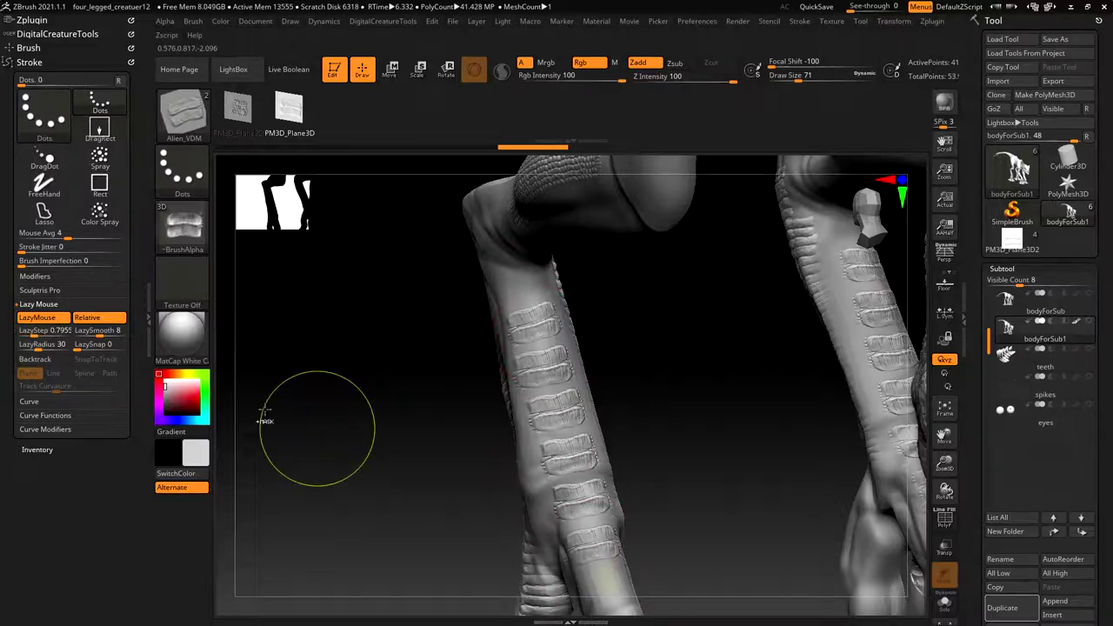
key(ctrl)
key(ctrl+z)
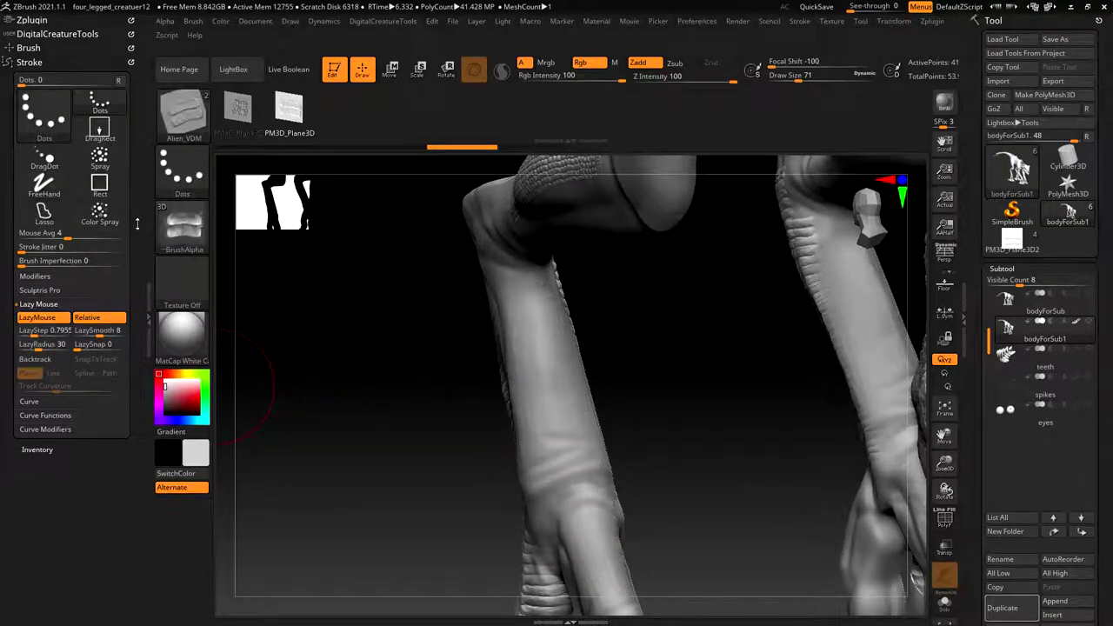
Step: Undo a test scale strip made at LazyStep 0.53254 and set LazyStep to 0.6574
drag(34, 332, 29, 332)
mouse_move(511, 300)
mouse_down()
mouse_move(557, 404)
mouse_move(604, 589)
mouse_move(609, 574)
mouse_up()
click(33, 333)
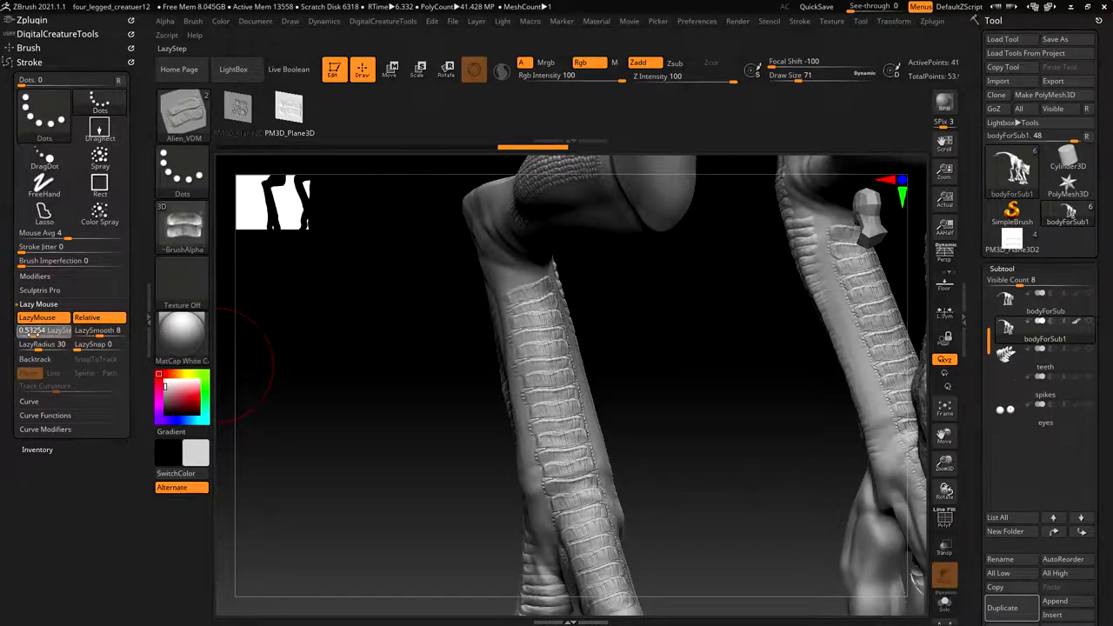
key(ctrl)
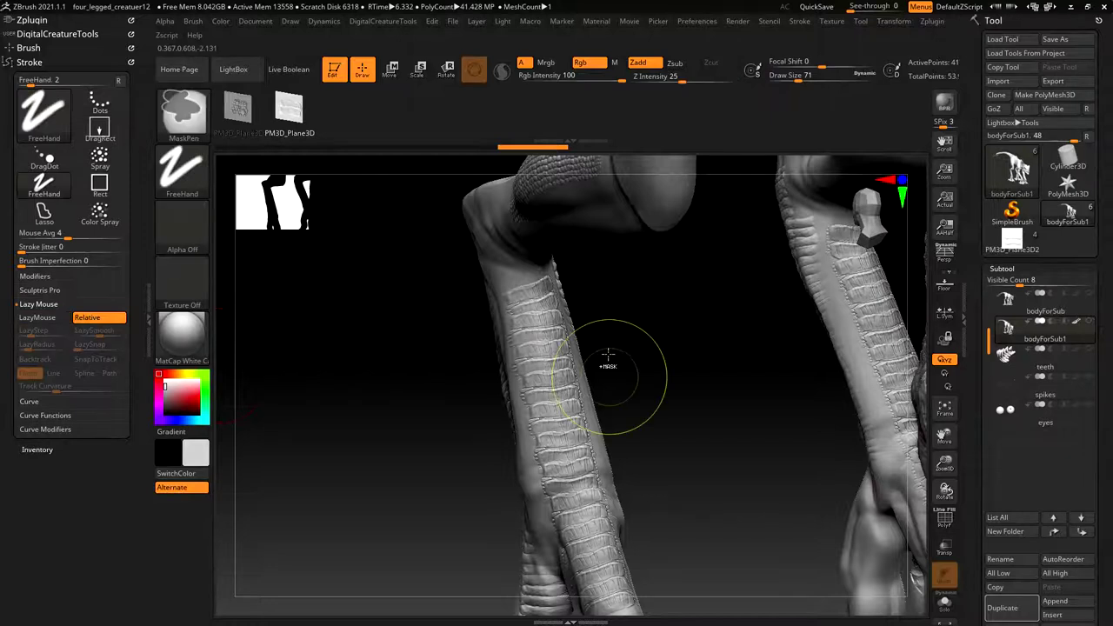
key(ctrl+z)
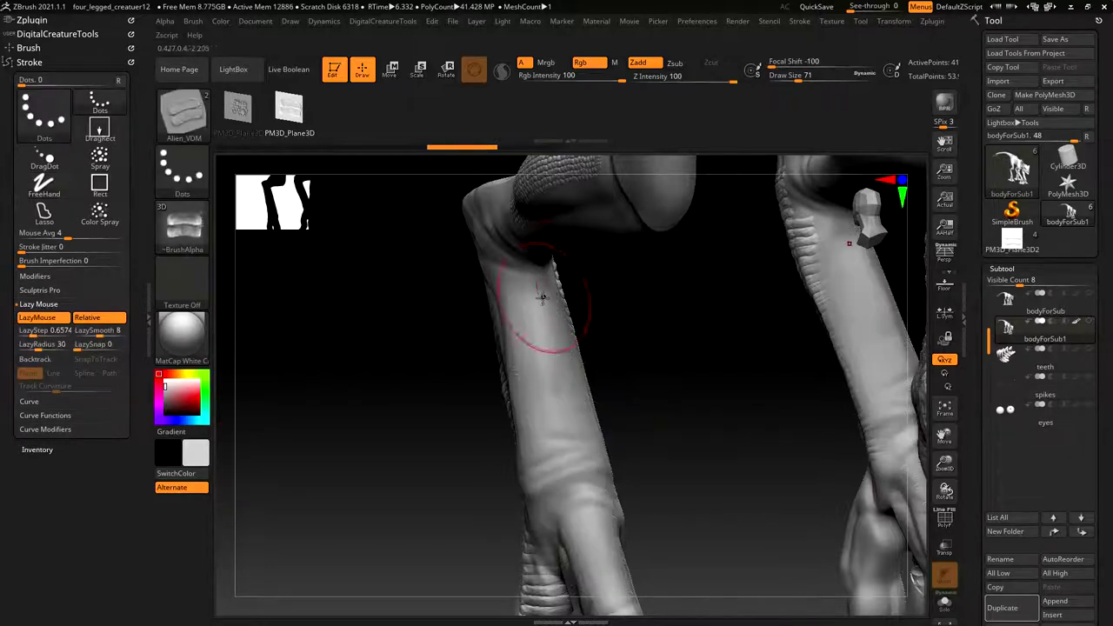
Step: Try an Alien_VDM scale strip down the leg front at LazyStep 0.6574
drag(565, 432, 630, 617)
mouse_move(711, 447)
alt+mouse_down()
mouse_move(636, 327)
mouse_move(616, 382)
mouse_move(594, 323)
mouse_move(629, 395)
alt+mouse_up()
key(ctrl)
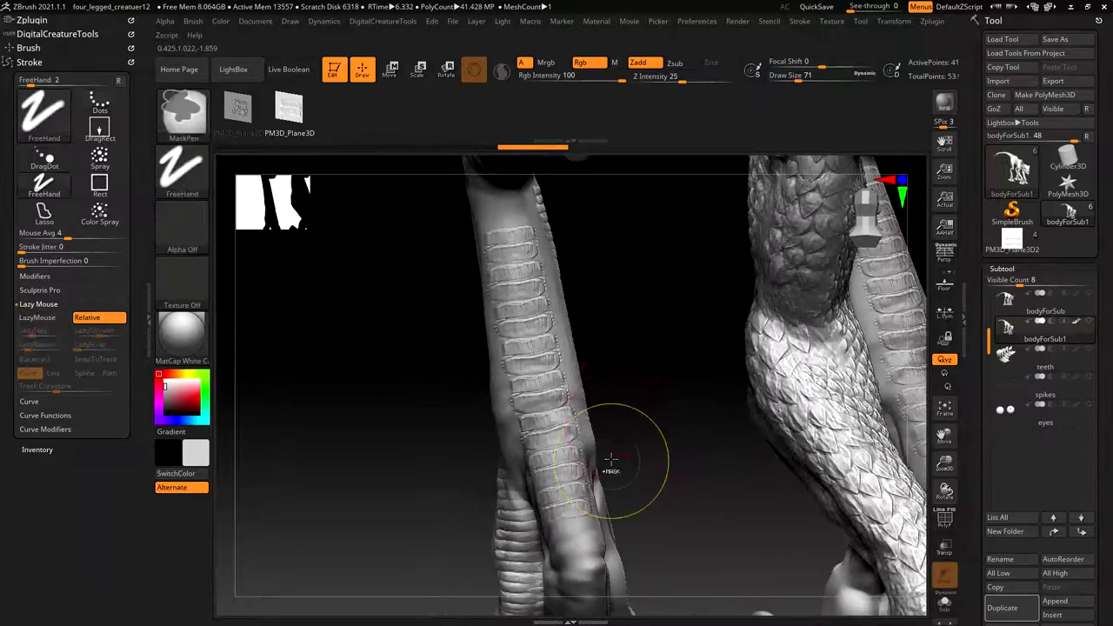
key(ctrl+z)
Step: Apply the Alien_VDM scale strip up the front of the hind lower leg, from above the toes to the ankle
mouse_move(577, 550)
mouse_down()
mouse_move(517, 242)
mouse_move(511, 99)
mouse_up()
mouse_move(641, 428)
mouse_down()
mouse_move(572, 398)
mouse_move(647, 348)
mouse_move(586, 536)
mouse_up()
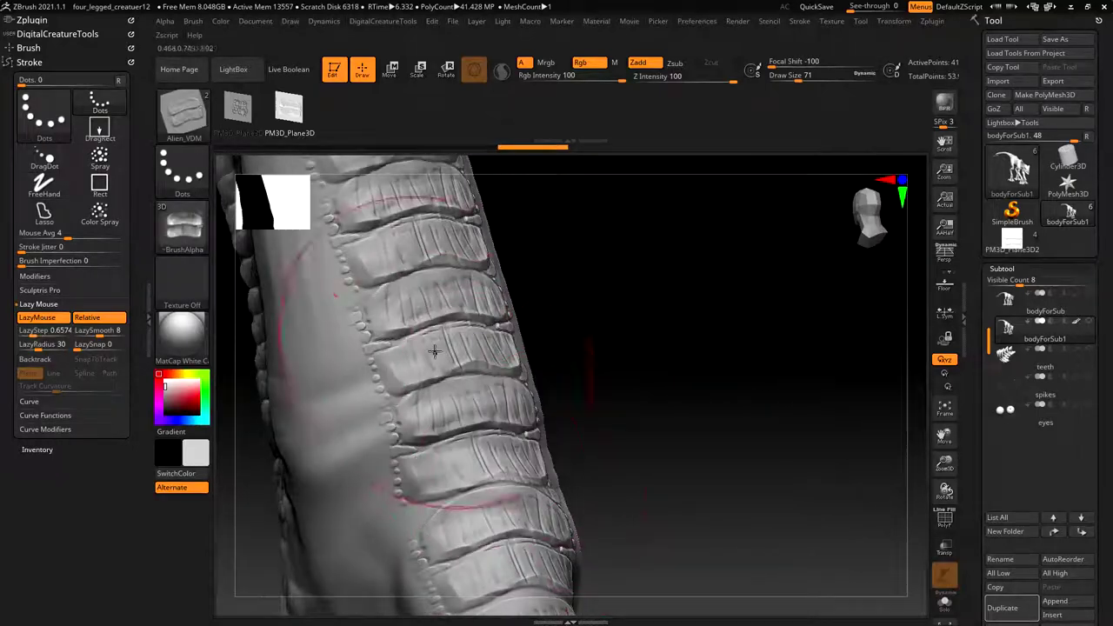
mouse_move(504, 236)
mouse_down()
mouse_move(571, 296)
mouse_move(638, 515)
mouse_move(621, 326)
mouse_move(652, 410)
mouse_move(634, 428)
mouse_move(621, 293)
mouse_move(634, 502)
mouse_move(666, 444)
mouse_move(665, 486)
mouse_move(626, 497)
mouse_up()
mouse_move(780, 450)
mouse_down()
mouse_move(639, 483)
mouse_move(652, 418)
mouse_up()
drag(695, 333, 785, 200)
drag(748, 442, 859, 434)
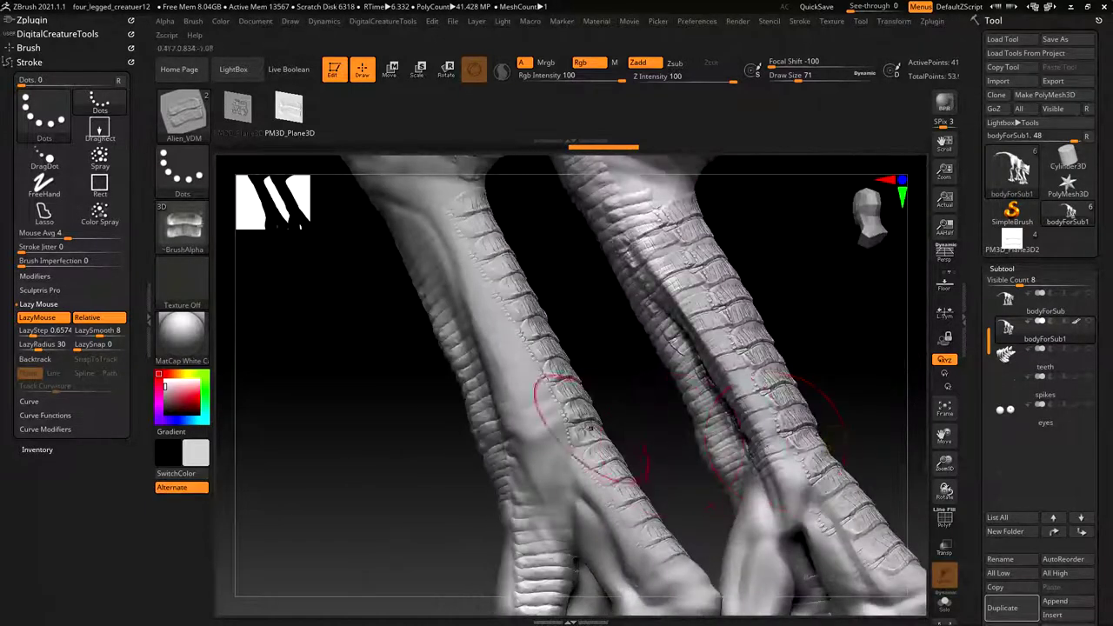
Step: Try a second Alien_VDM strip beside the front band, along the leg's outer side
drag(550, 444, 435, 123)
mouse_move(568, 319)
mouse_down()
mouse_move(614, 465)
mouse_move(662, 496)
mouse_up()
key(ctrl)
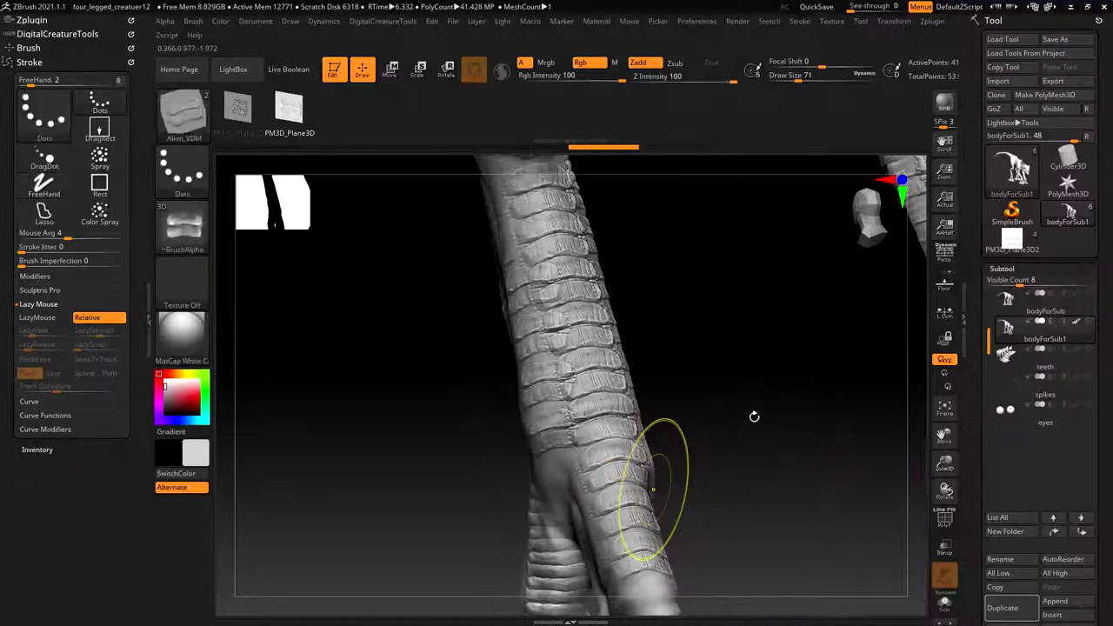
Step: Switch to the Dragon-Reptile VDM brush and try its Scales_10 shape along the leg's outer side
click(183, 113)
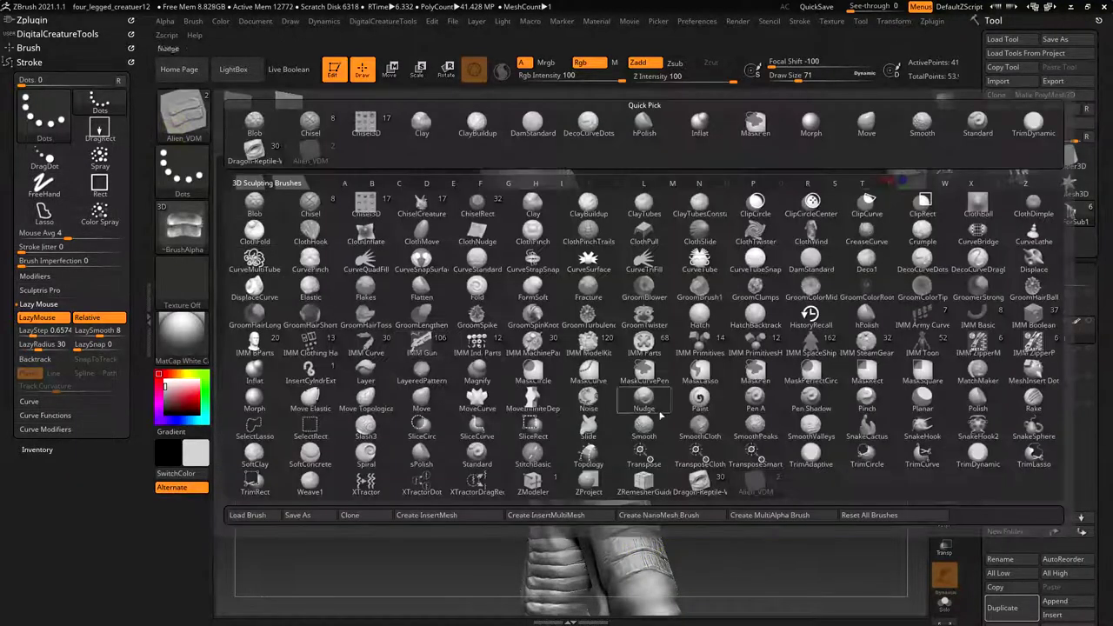
click(700, 480)
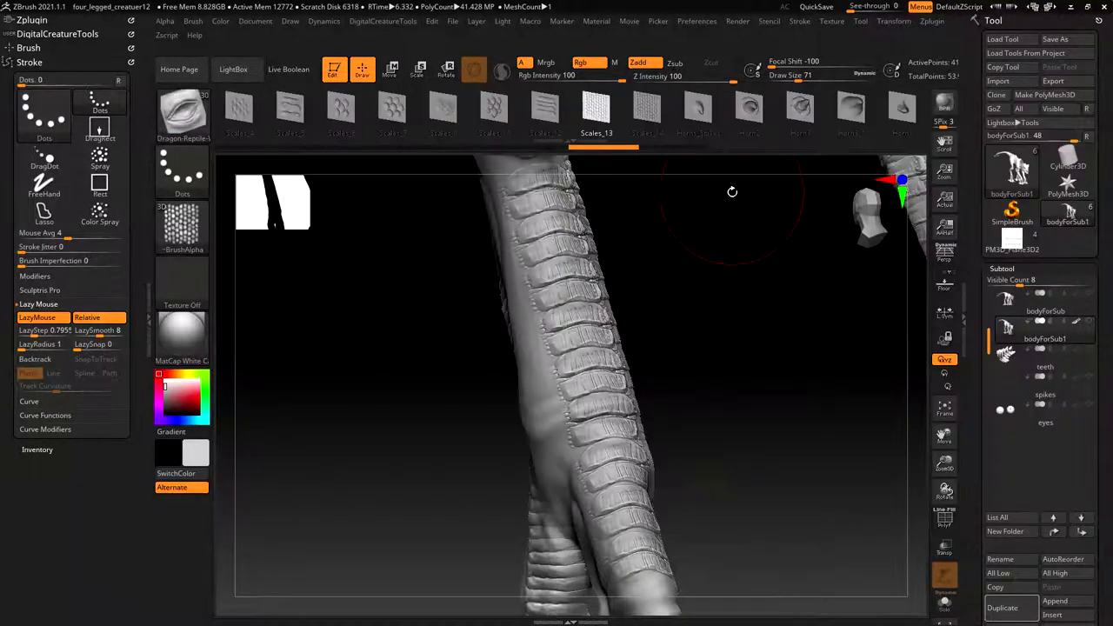
click(493, 109)
mouse_move(548, 369)
mouse_down()
mouse_move(639, 385)
mouse_move(550, 409)
mouse_move(485, 187)
mouse_up()
key(ctrl)
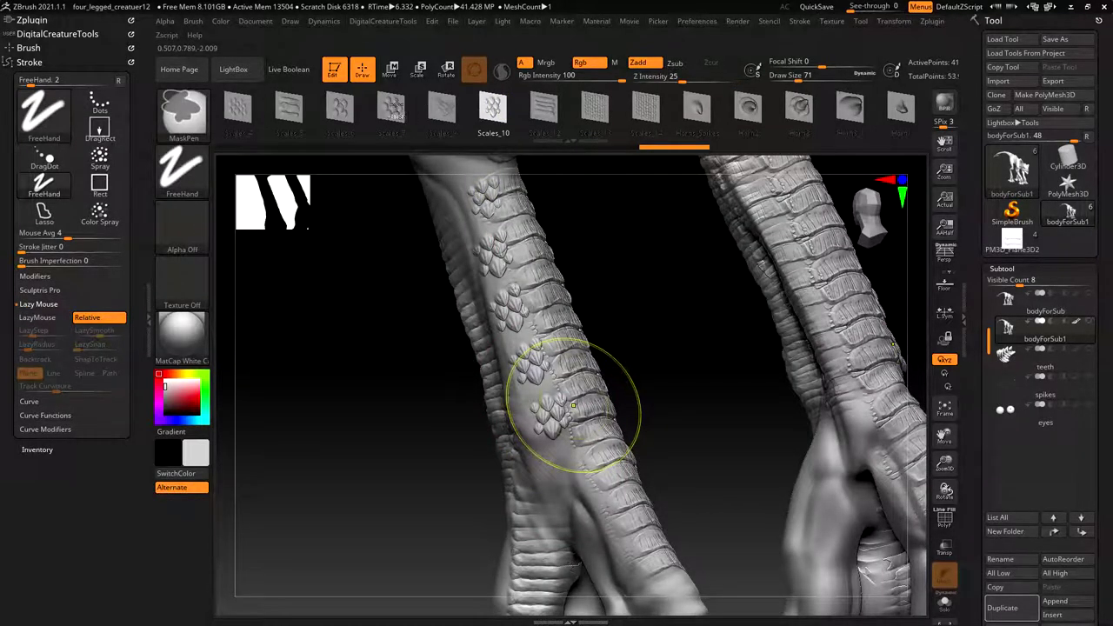
key(ctrl+z)
Step: Choose the Scales_7 shape and try it along the leg's outer side at draw size 71
click(392, 109)
drag(492, 259, 551, 435)
key(ctrl)
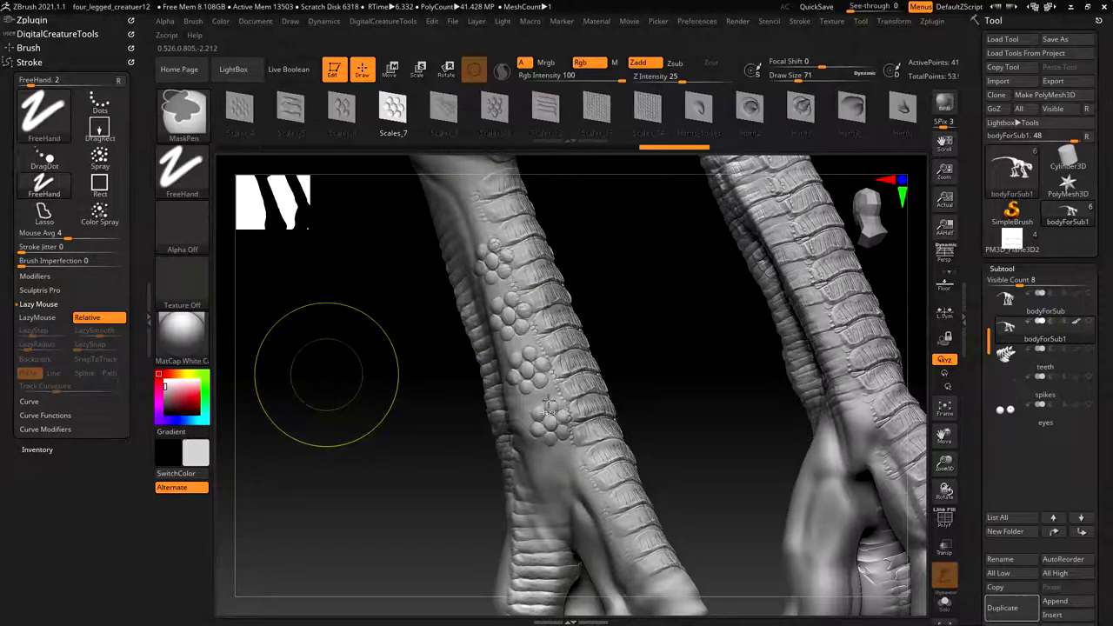
key(ctrl+z)
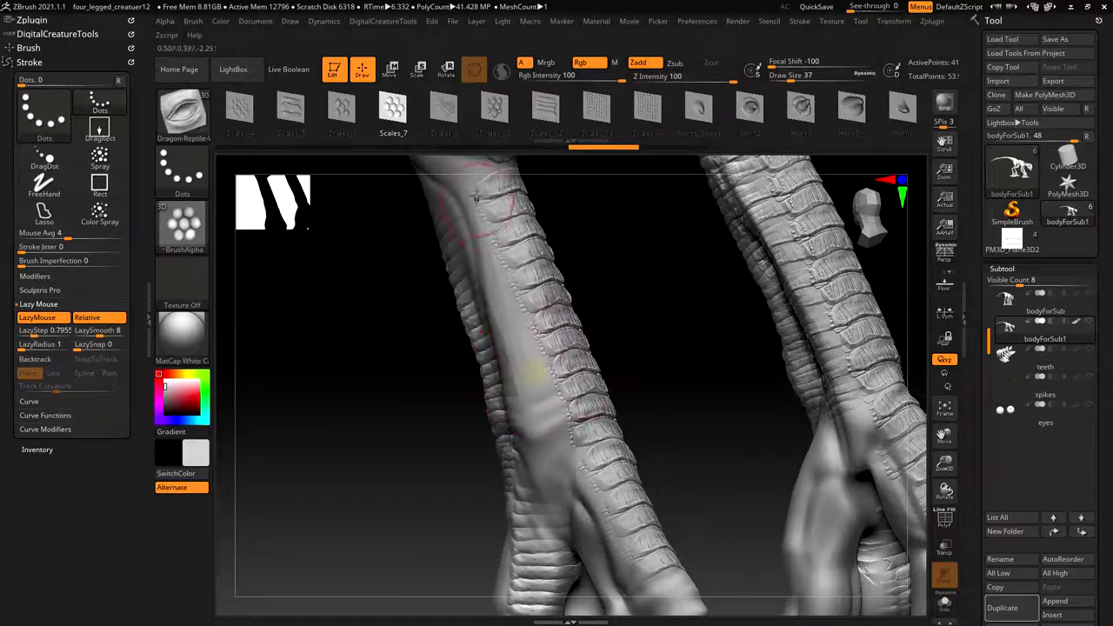
Step: Cover the outer side of the hind lower leg with Scales_7 at draw size 37, beside the front band
drag(543, 371, 573, 489)
mouse_move(587, 570)
mouse_down()
mouse_move(567, 550)
mouse_move(519, 371)
mouse_up()
drag(496, 303, 461, 161)
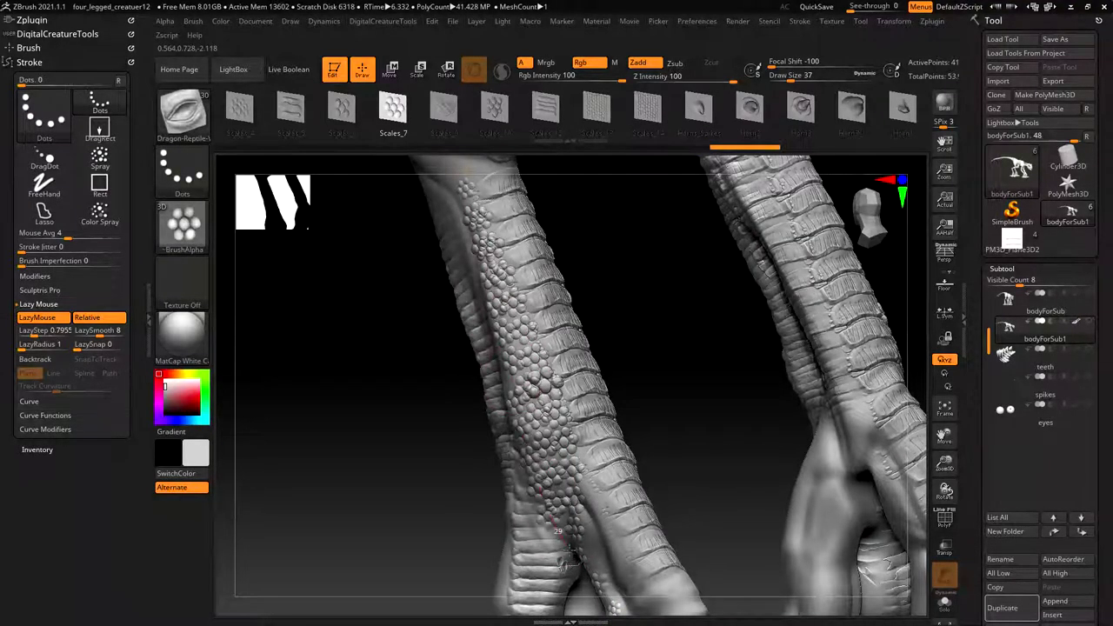
drag(678, 465, 703, 459)
mouse_move(480, 324)
mouse_down()
mouse_move(400, 164)
mouse_move(525, 485)
mouse_up()
drag(313, 217, 369, 193)
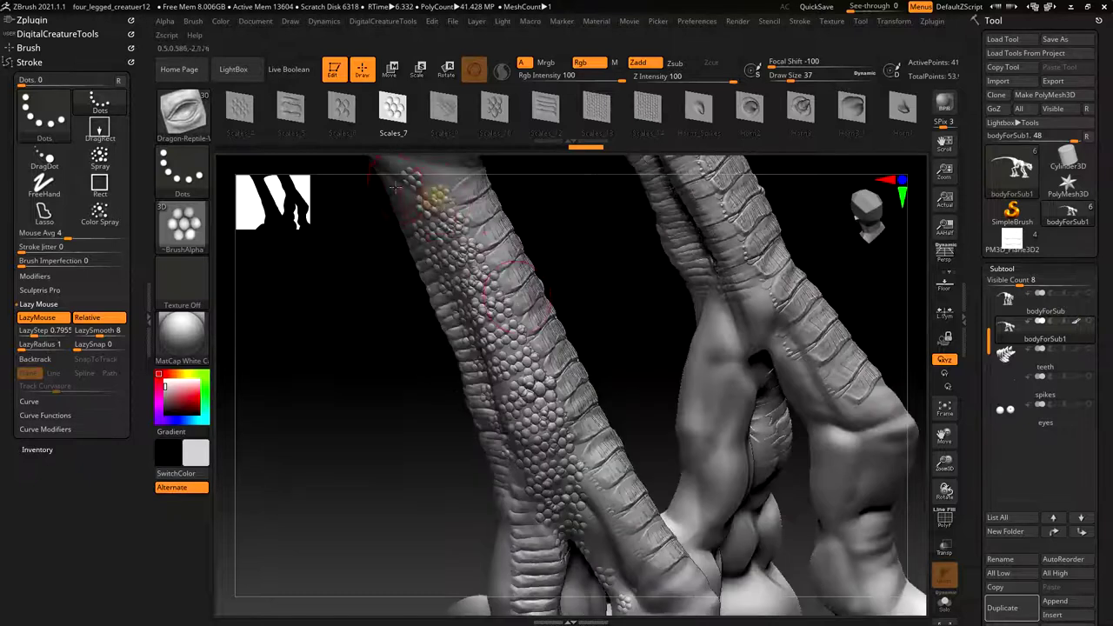
Step: Extend the Scales_7 pattern down the outer side of the hind lower leg toward the toes
drag(582, 292, 732, 467)
key(f)
alt+right_drag(767, 351, 618, 365)
ctrl+right_drag(618, 366, 771, 318)
alt+right_drag(705, 351, 706, 309)
drag(705, 310, 680, 364)
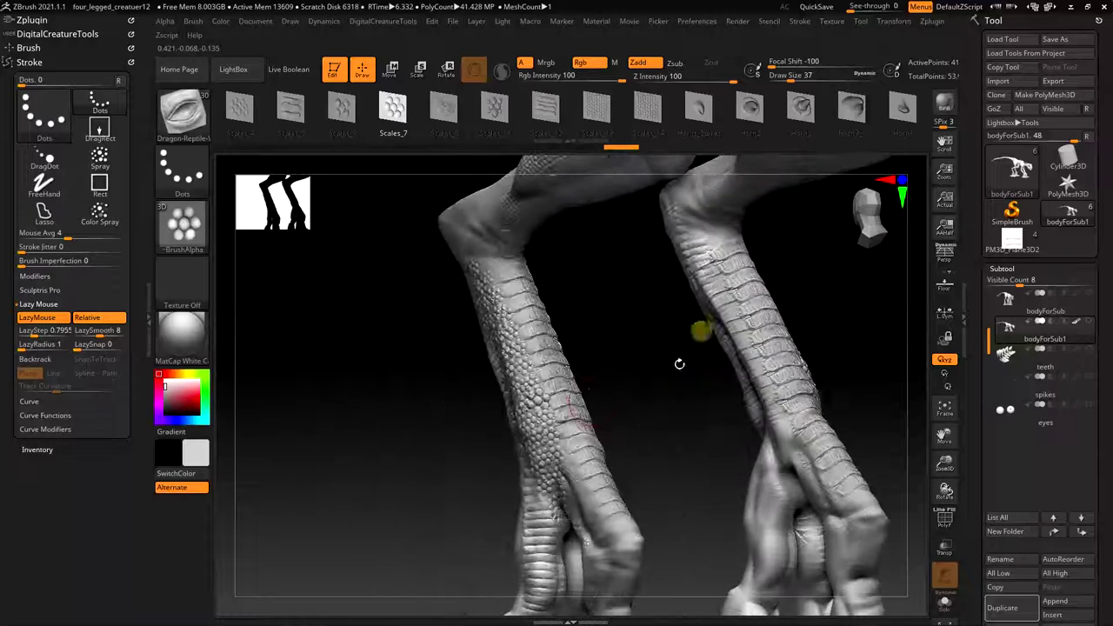
mouse_move(567, 454)
mouse_down()
mouse_move(593, 562)
mouse_move(590, 541)
mouse_up()
Step: Paint Scales_7 along the inner side of the hind lower leg and between the upper toe joints
mouse_move(629, 475)
mouse_down()
mouse_move(639, 465)
mouse_move(669, 524)
mouse_move(596, 443)
mouse_move(663, 194)
mouse_move(635, 251)
mouse_up()
drag(648, 305, 603, 483)
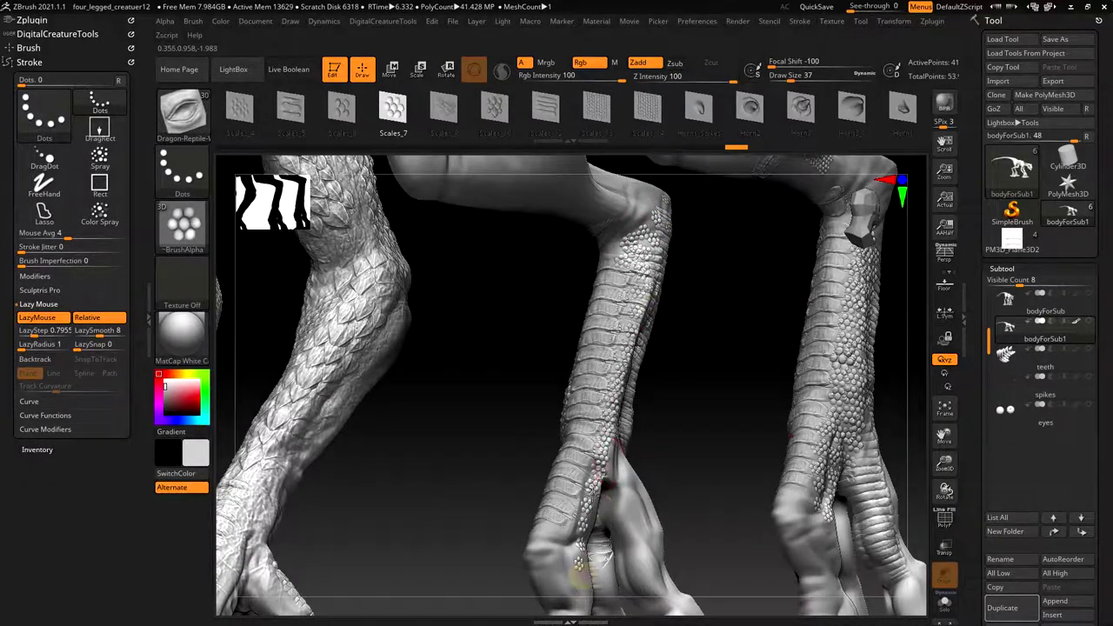
drag(590, 548, 603, 474)
drag(628, 557, 635, 465)
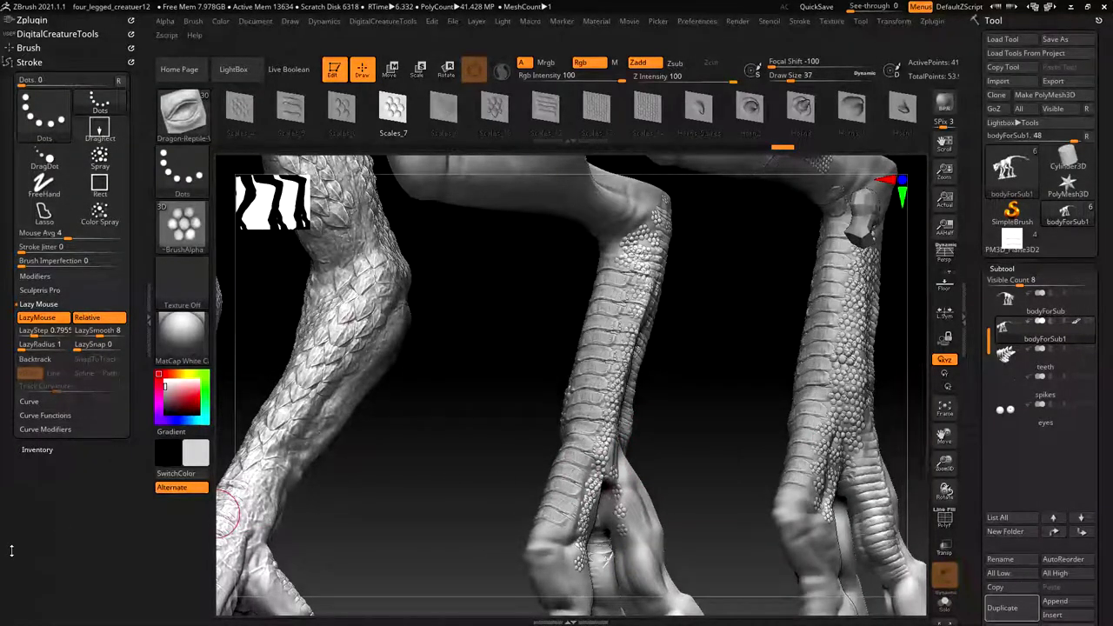
drag(521, 435, 604, 446)
drag(812, 423, 773, 419)
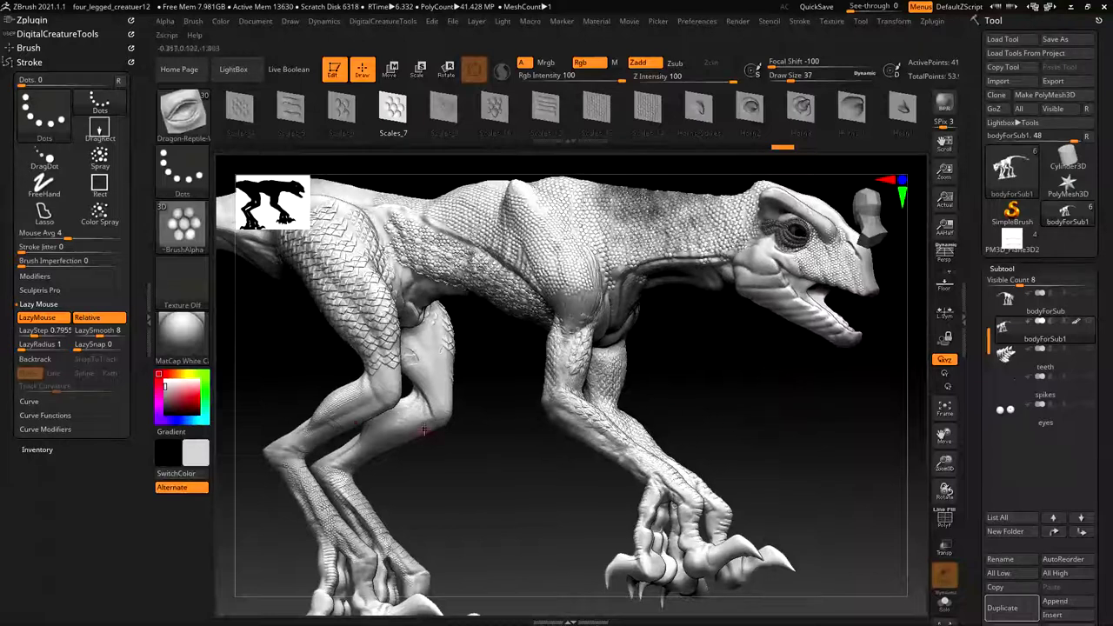